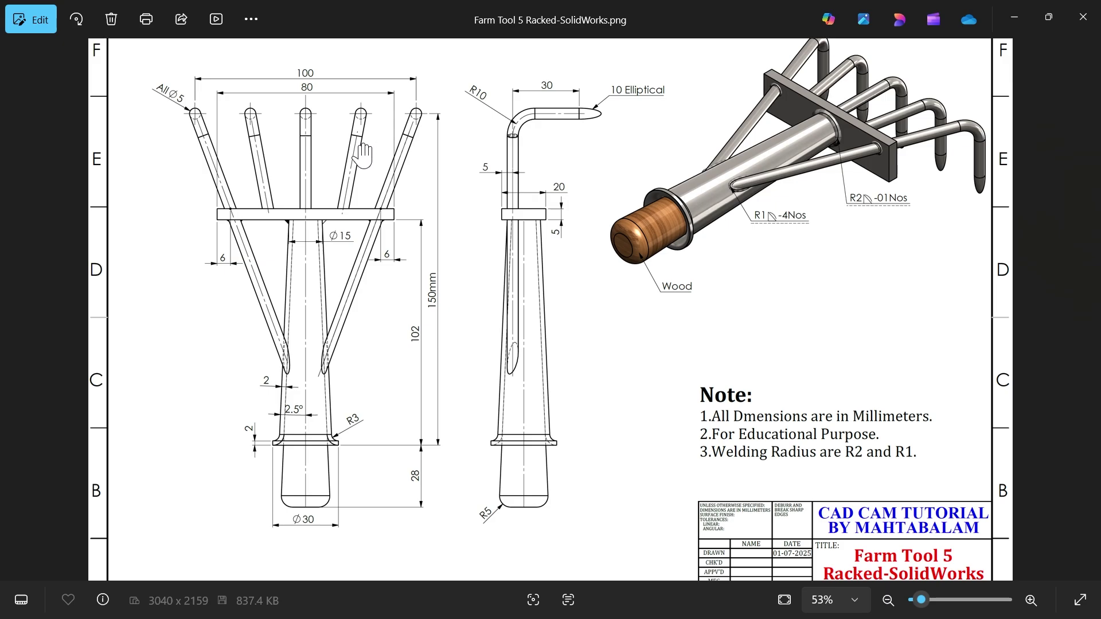
Examine the Farm Tool 5 drawing's front, side and isometric views, the notes and the title block
scroll(367, 155, up, 1)
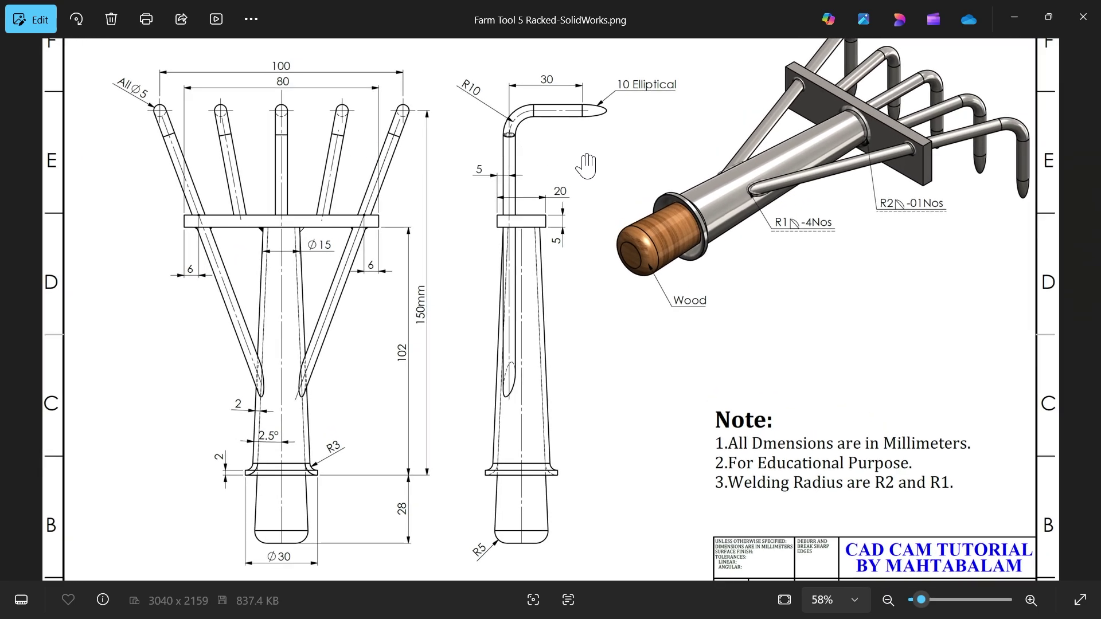
drag(586, 166, 585, 233)
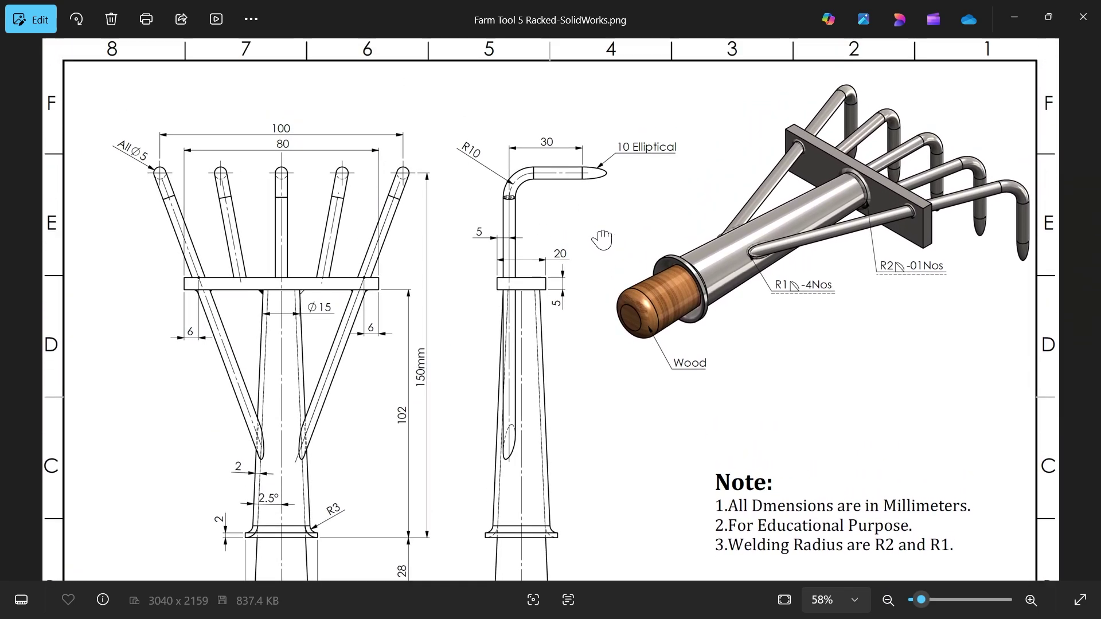
scroll(996, 231, up, 2)
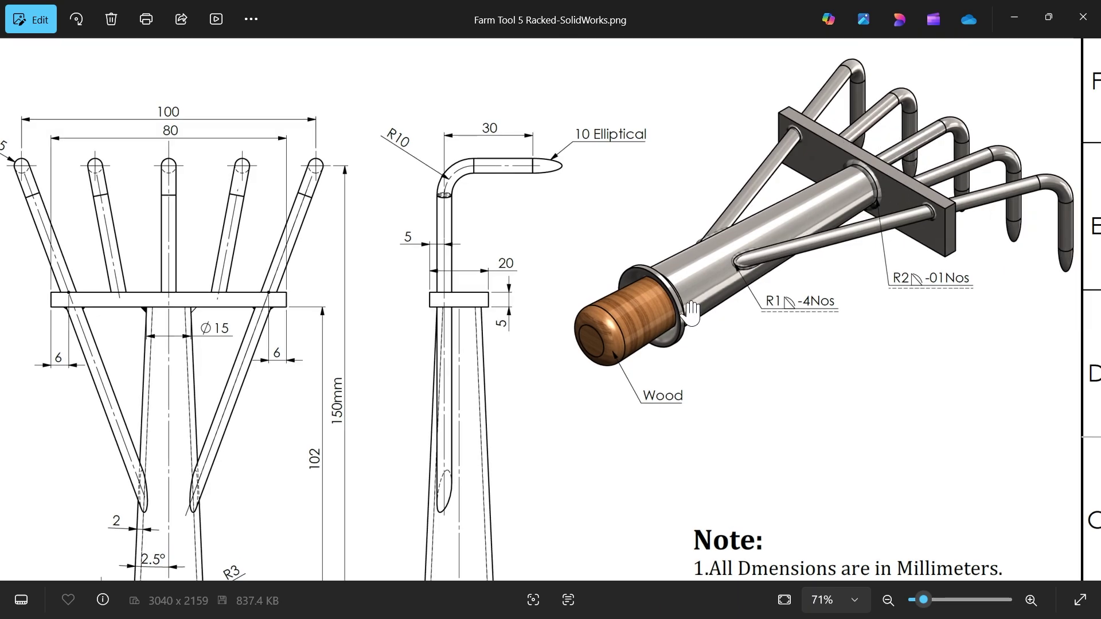
mouse_move(590, 337)
mouse_down()
mouse_move(659, 258)
mouse_move(553, 163)
mouse_up()
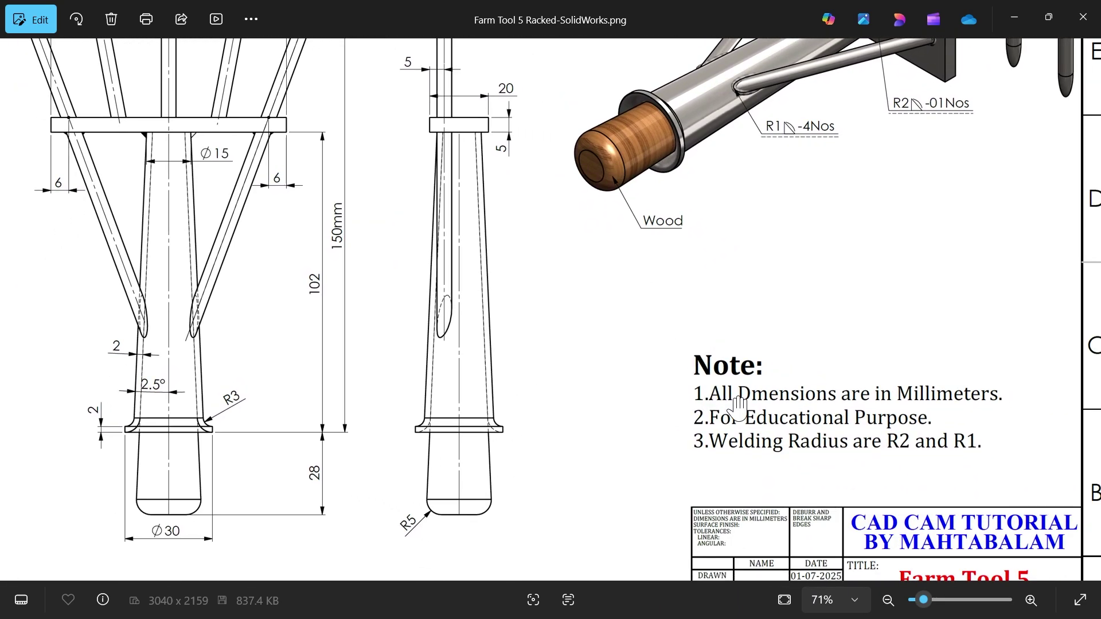
mouse_move(828, 437)
mouse_down()
mouse_move(818, 393)
mouse_move(784, 383)
mouse_up()
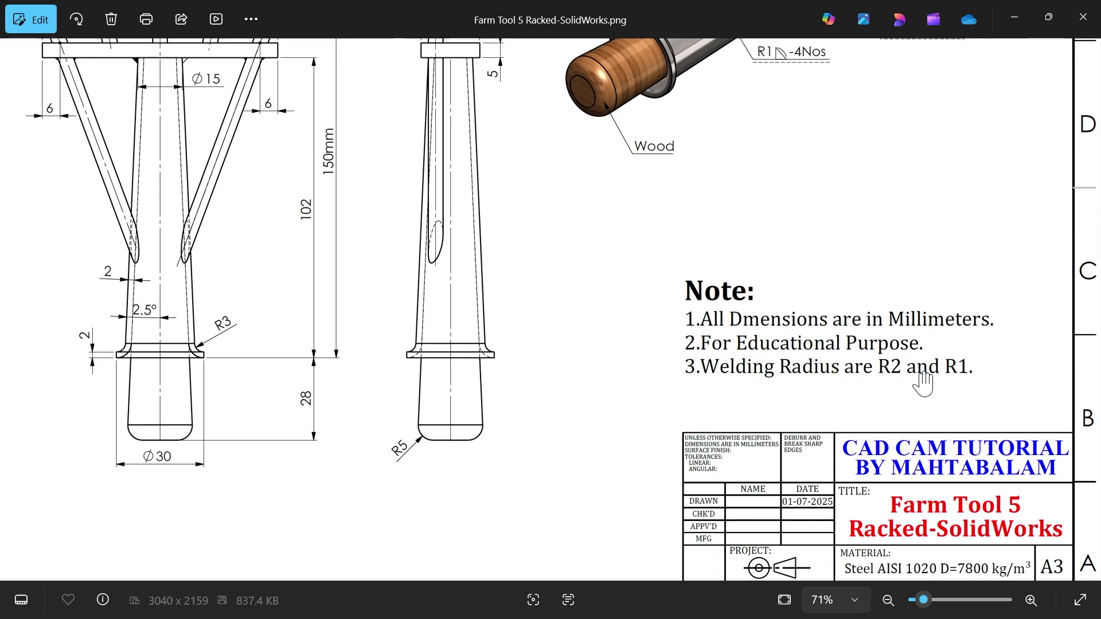
drag(818, 229, 803, 460)
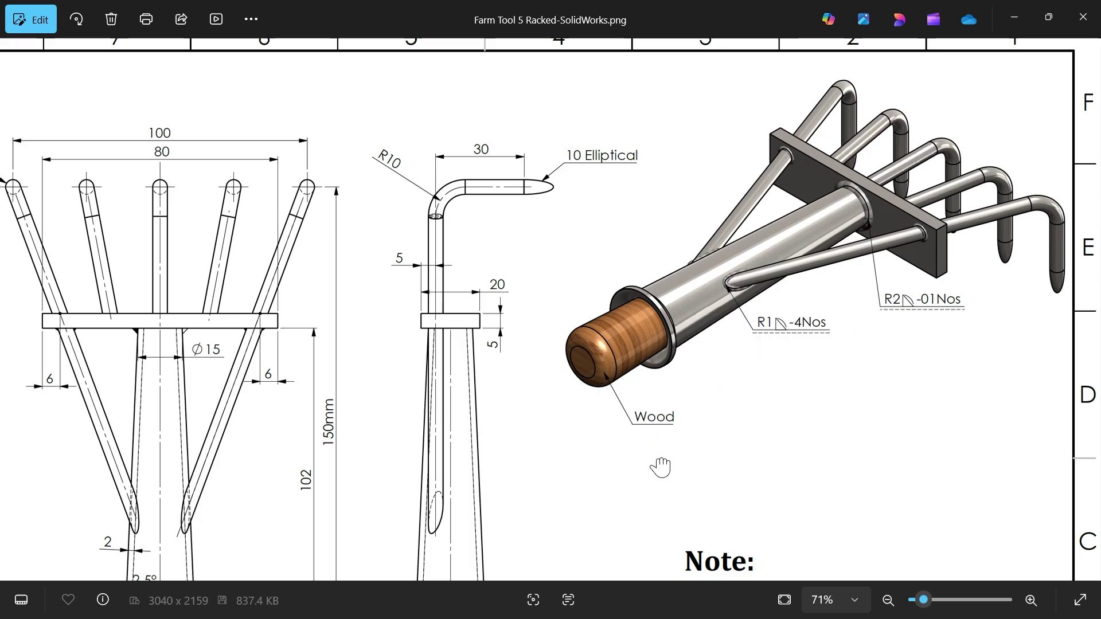
drag(659, 470, 584, 156)
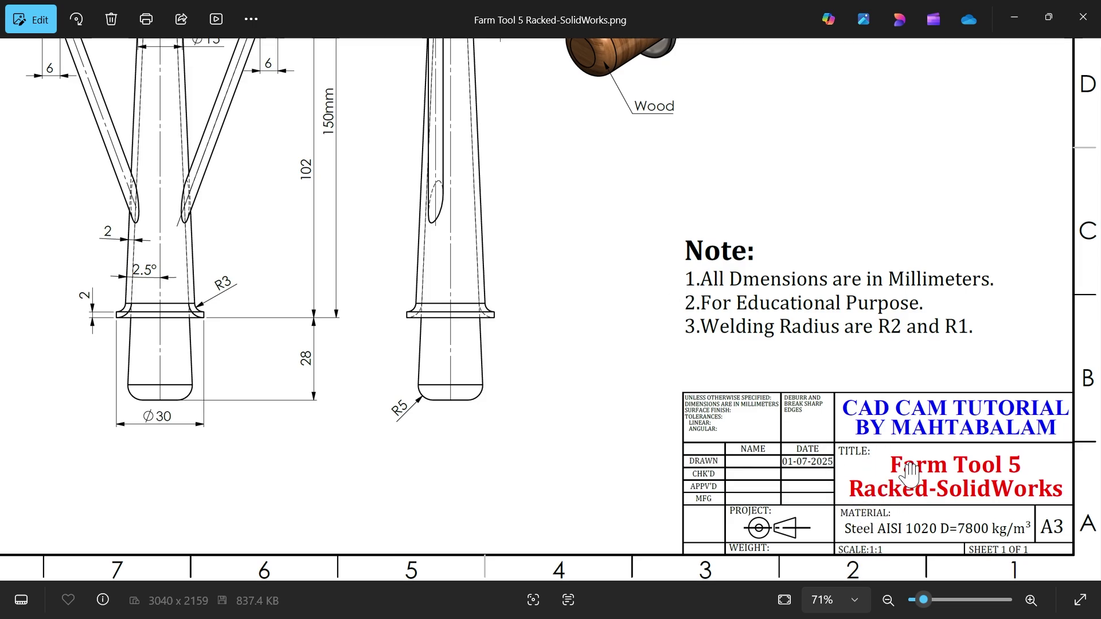
scroll(686, 305, down, 2)
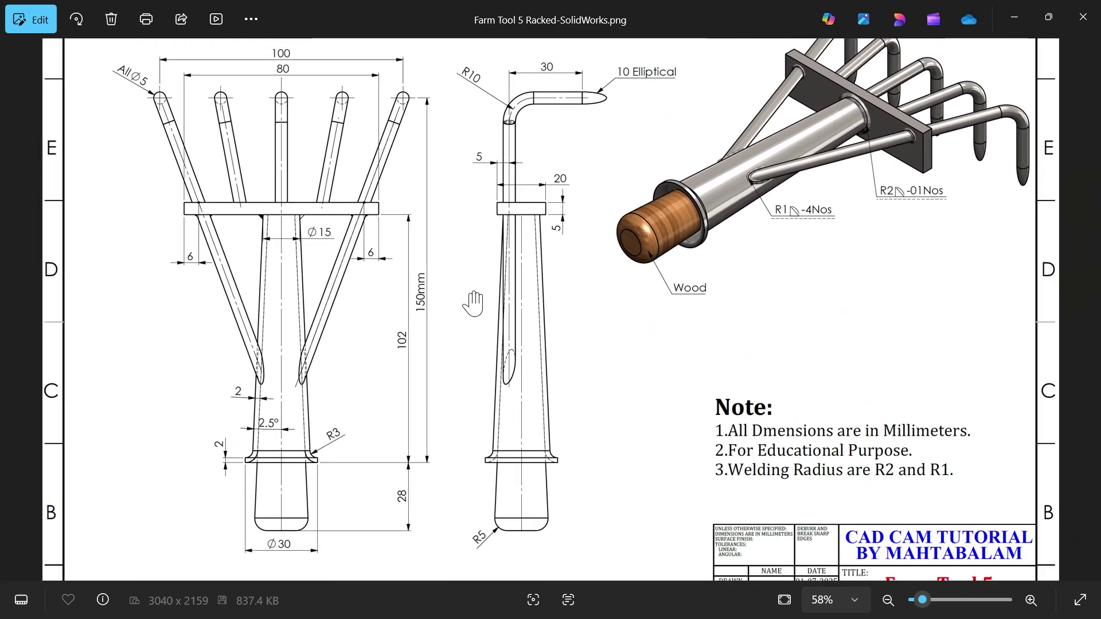
scroll(191, 218, up, 1)
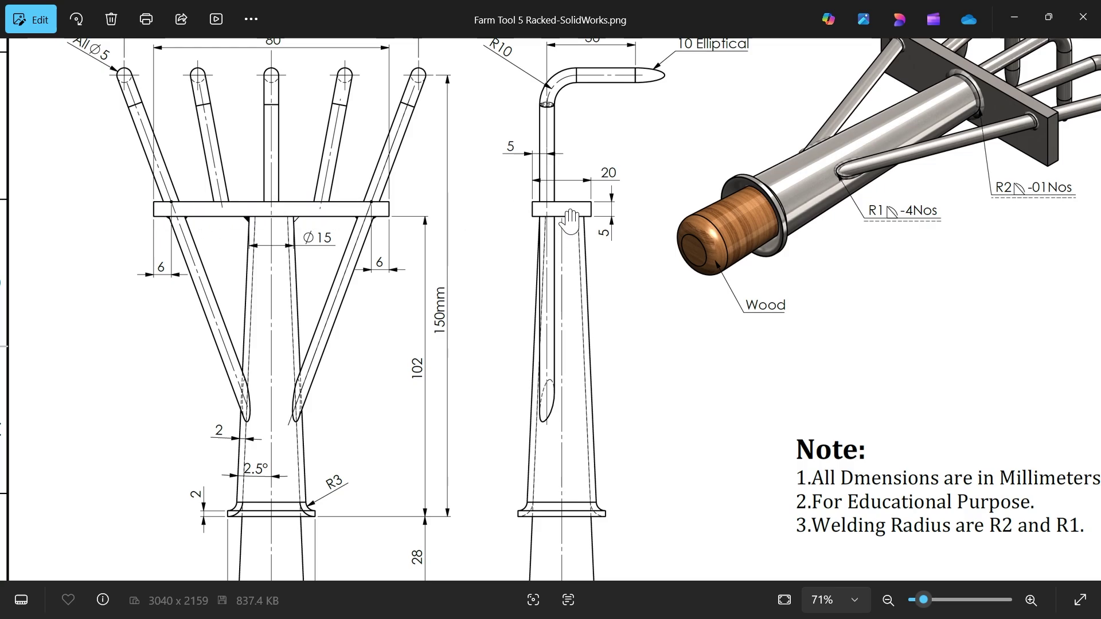
Examine the dimensions of the rake's crossbar plate, tapered handle tube, flange and wooden end in the drawing's front and side views
scroll(585, 217, up, 3)
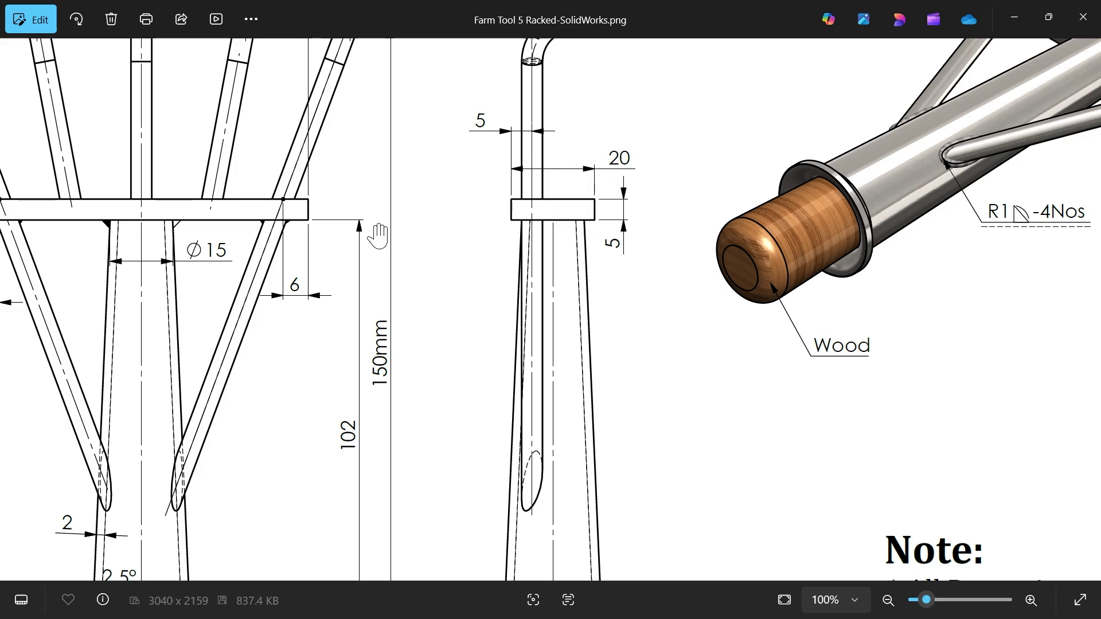
mouse_move(275, 236)
mouse_down()
mouse_move(474, 277)
mouse_move(488, 297)
mouse_up()
mouse_move(430, 210)
mouse_down()
mouse_move(417, 388)
mouse_move(438, 153)
mouse_up()
drag(392, 353, 410, 202)
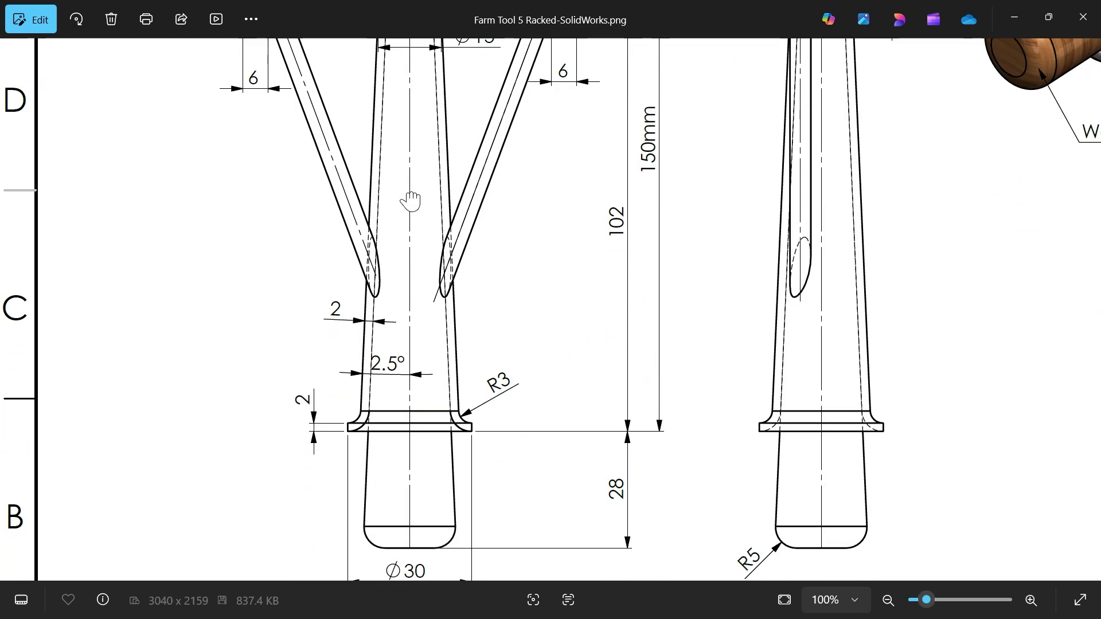
scroll(409, 224, down, 1)
drag(303, 70, 304, 111)
scroll(315, 151, up, 1)
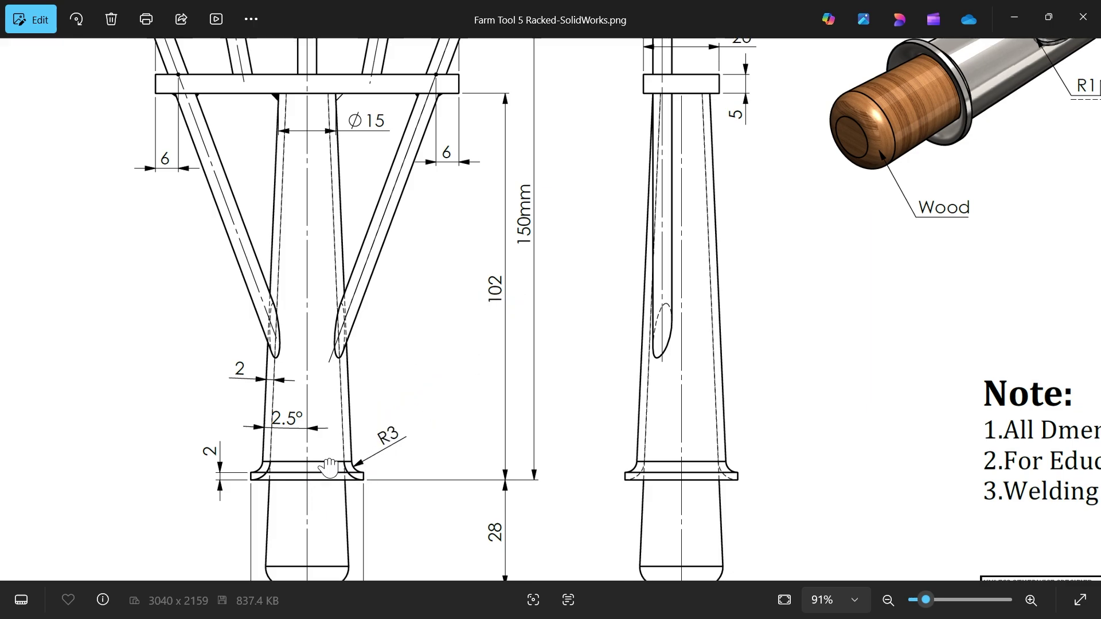
drag(330, 579, 354, 456)
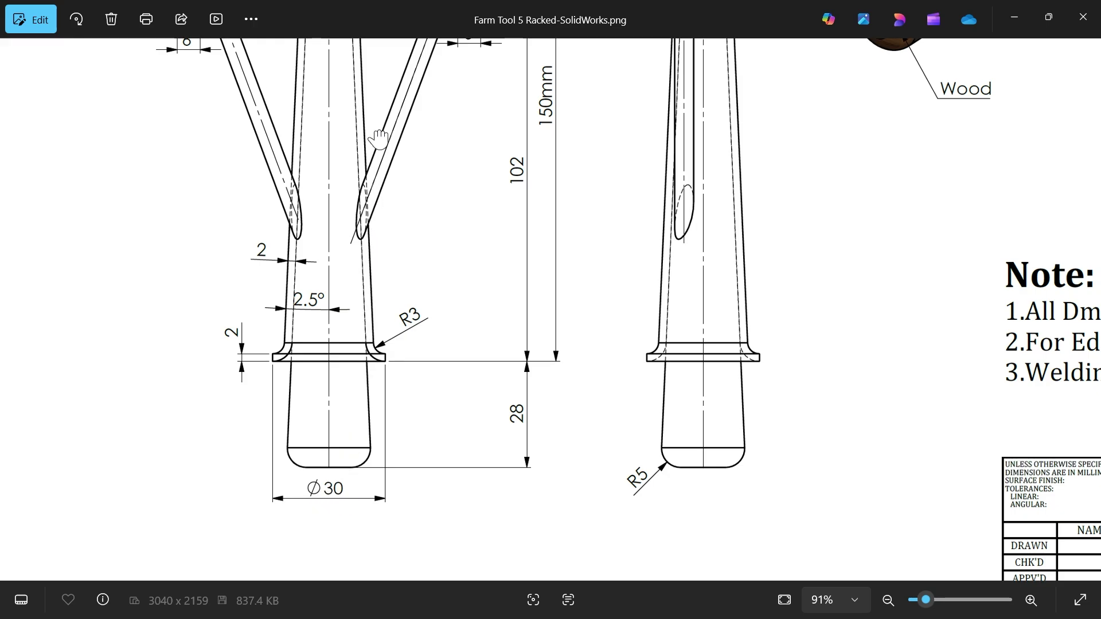
scroll(362, 342, up, 4)
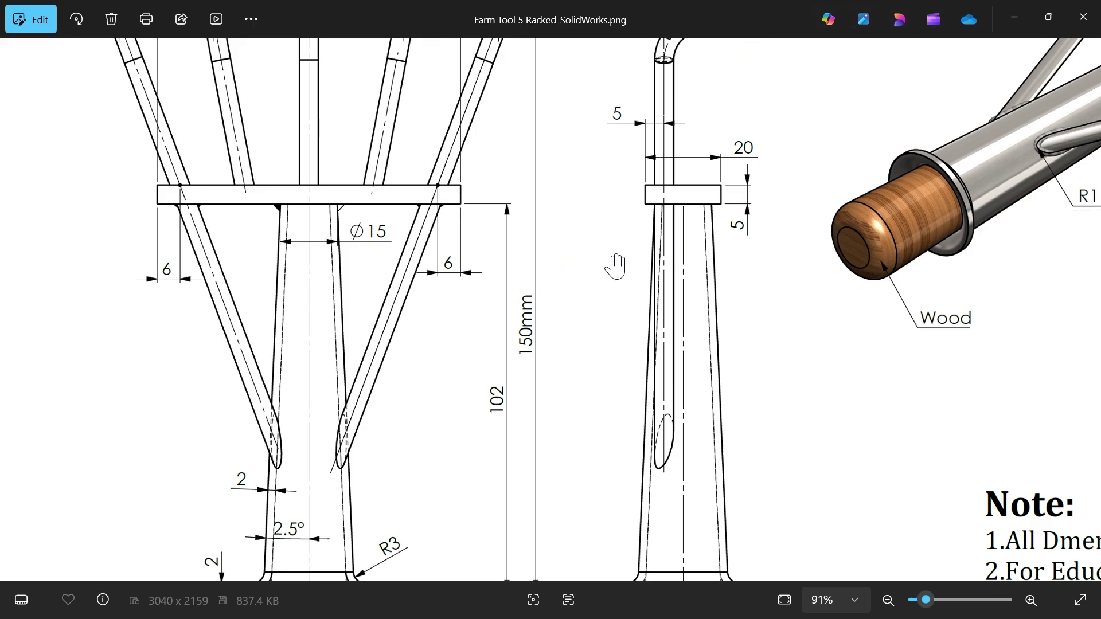
drag(657, 281, 635, 196)
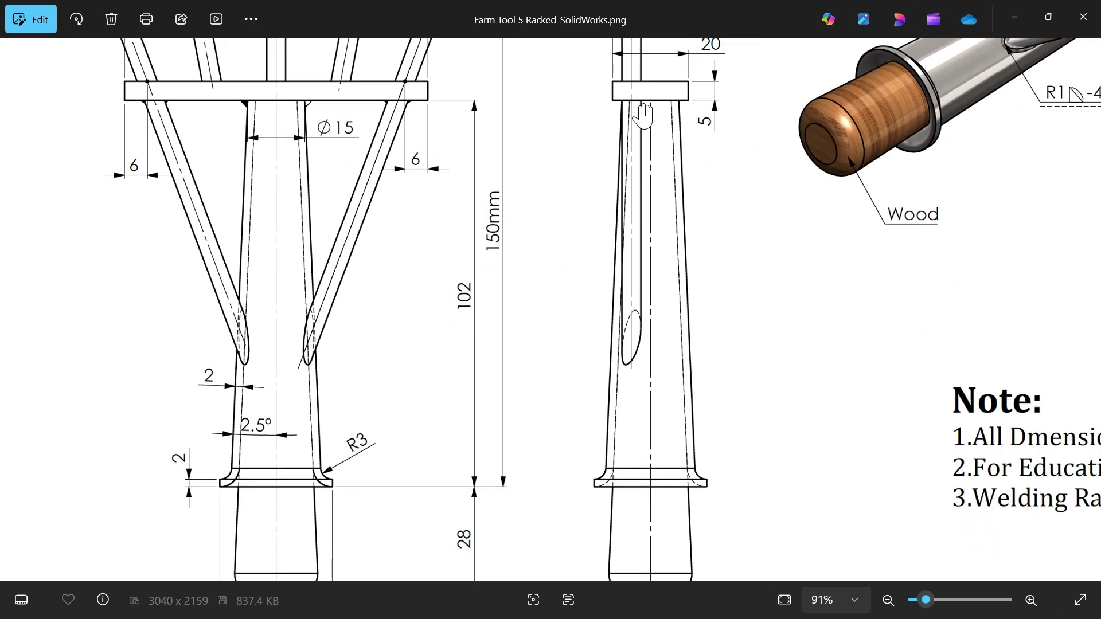
drag(560, 123, 570, 290)
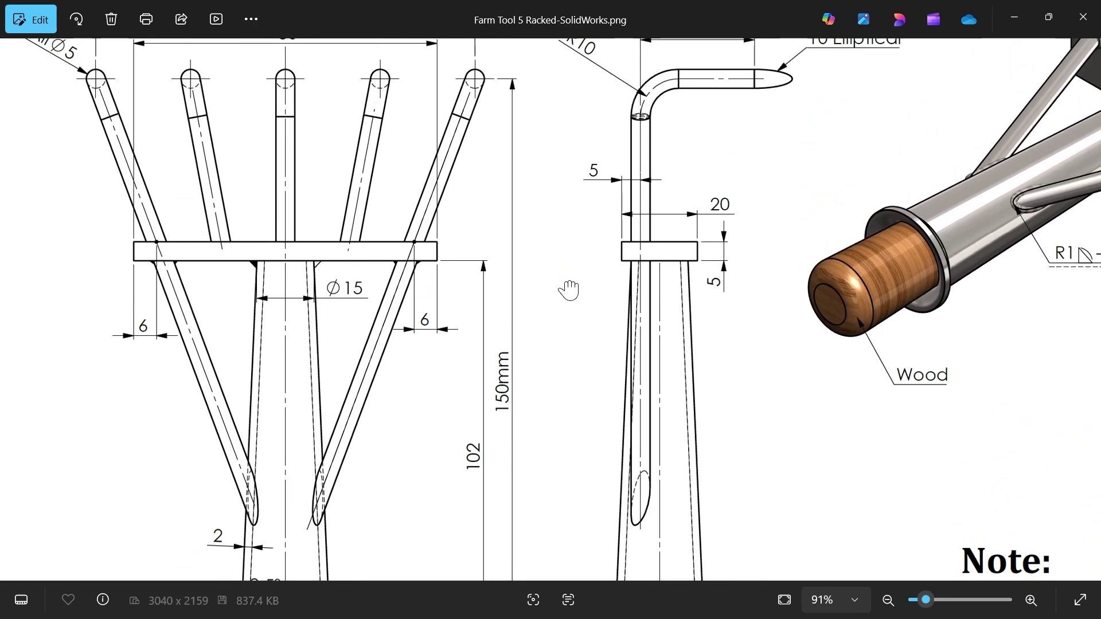
Switch to SolidWorks and sketch a center rectangle about 221 mm wide on the Front Plane, centred on the origin
click(1021, 16)
click(69, 264)
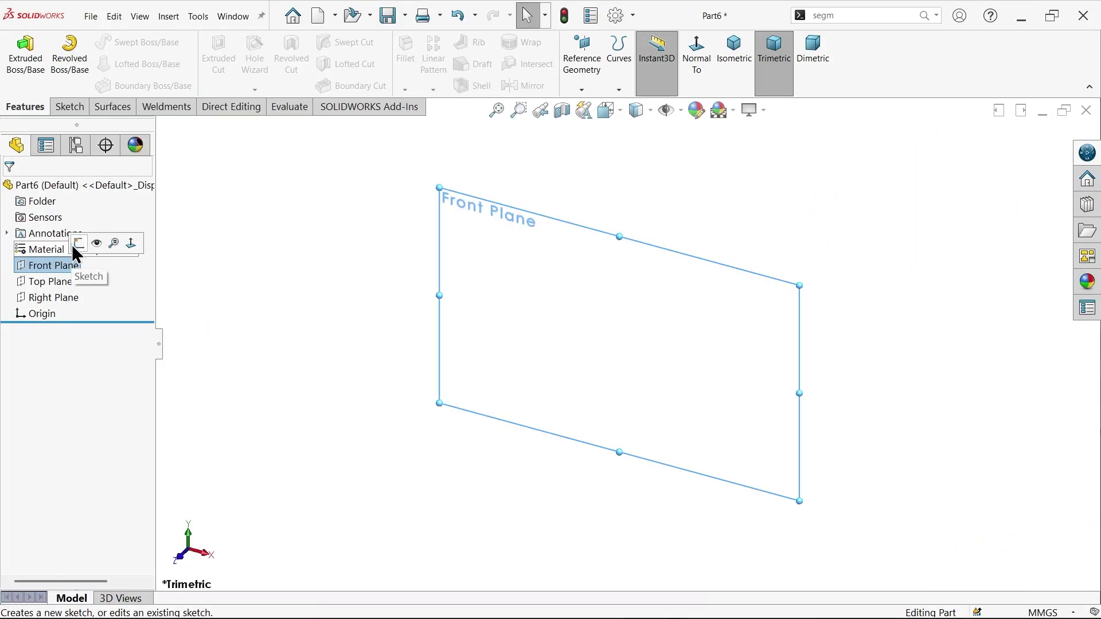
click(78, 243)
click(108, 65)
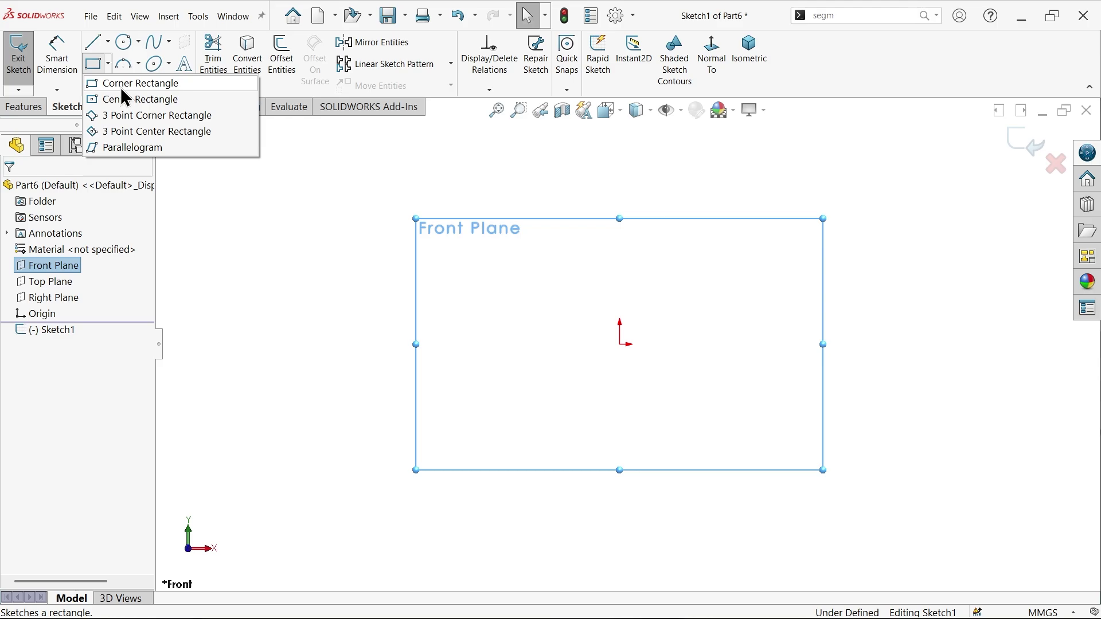
click(123, 97)
click(620, 345)
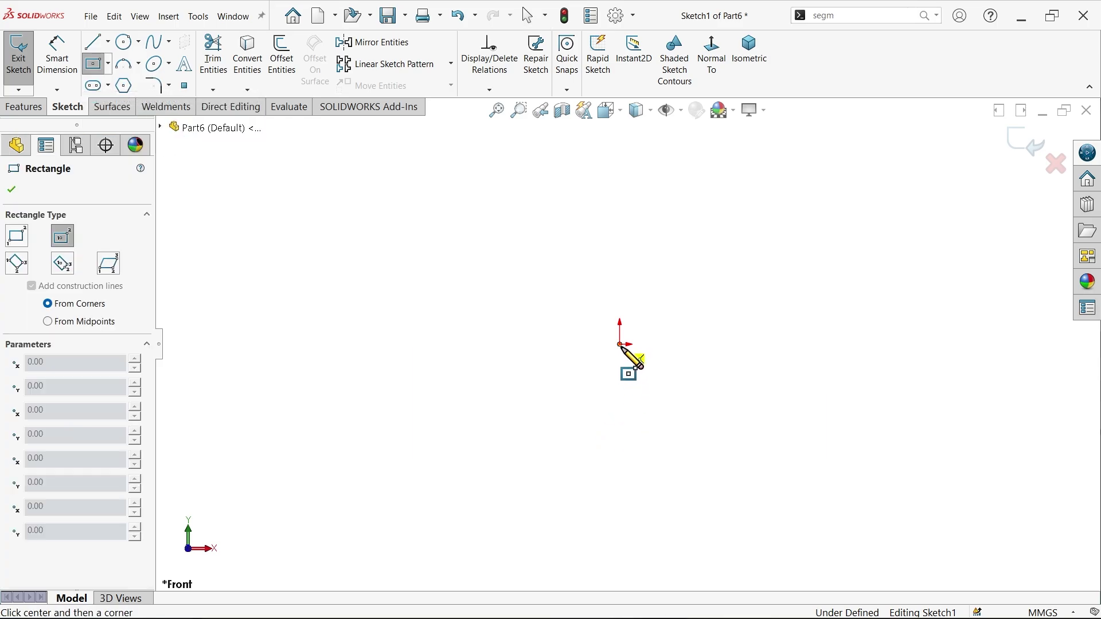
click(367, 272)
Dimension the rectangle 80 mm wide and 20 mm high
click(57, 58)
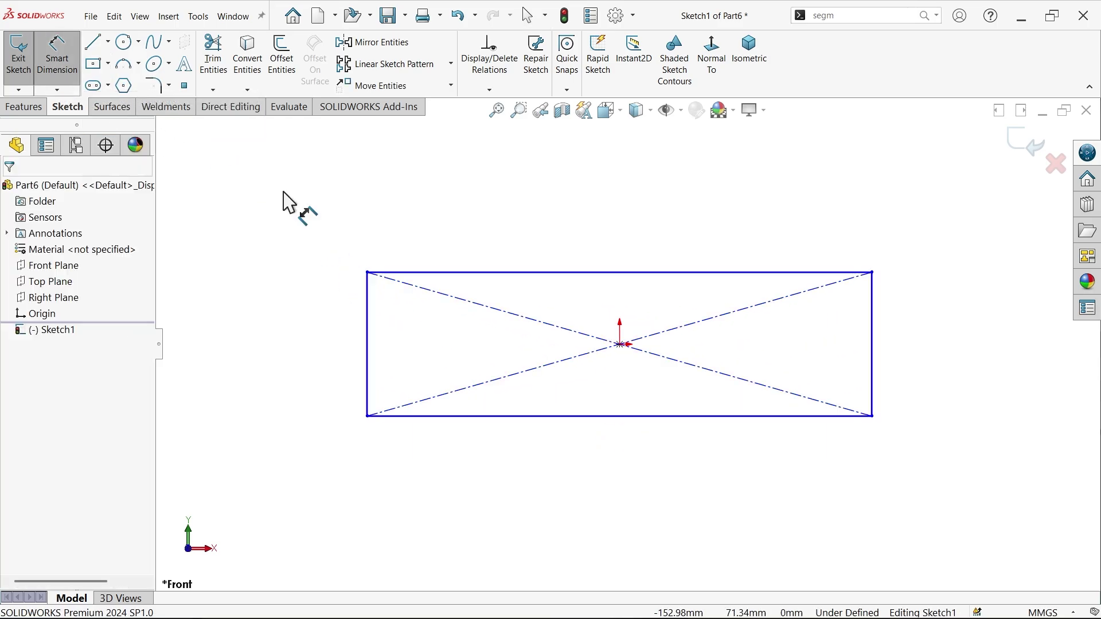
click(607, 273)
click(604, 232)
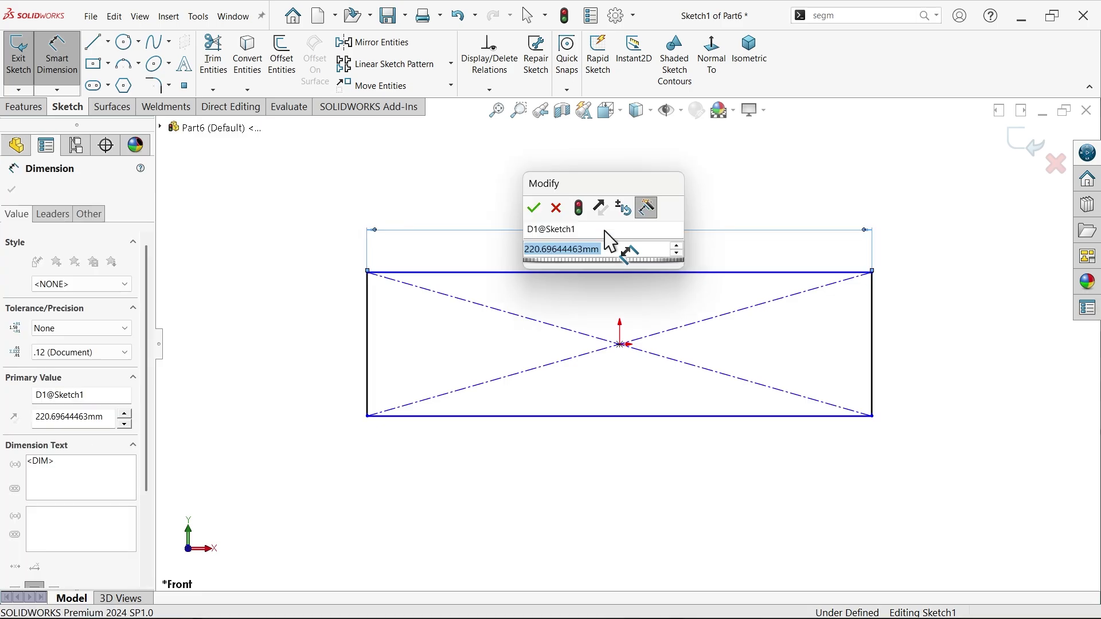
text(80)
key(Return)
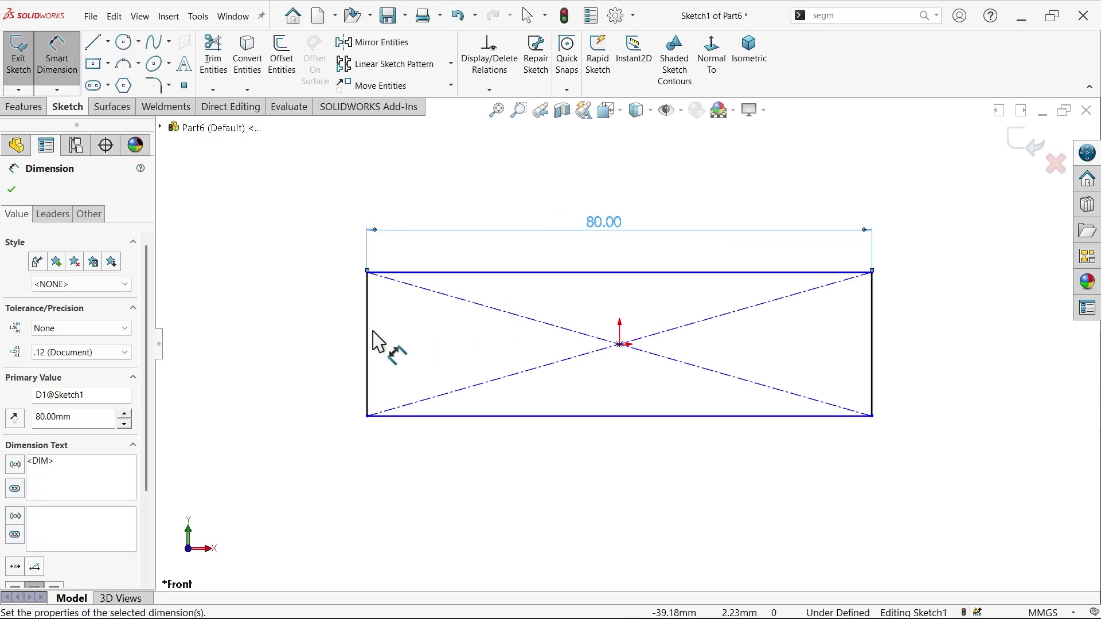
click(367, 343)
click(322, 343)
text(20)
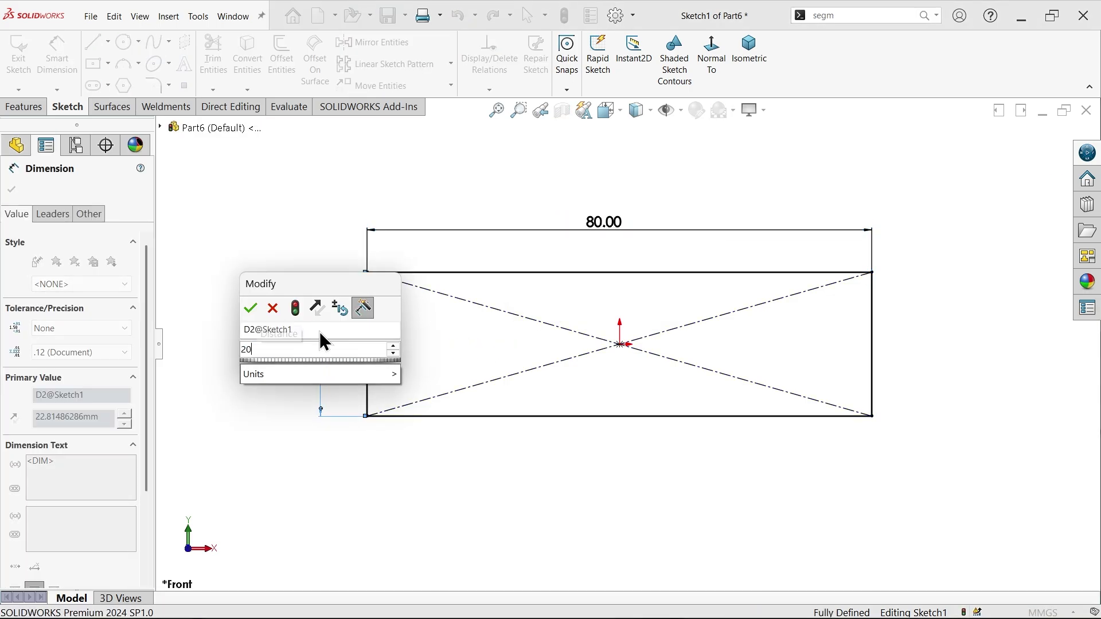
key(Return)
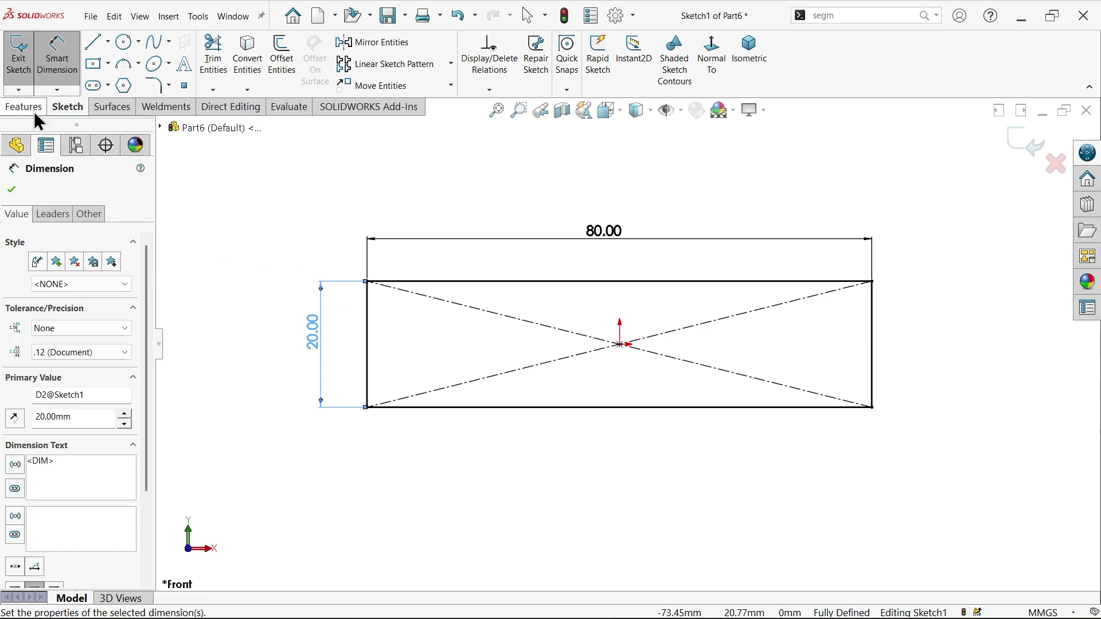
Extrude the rectangle as a boss from the sketch plane with a Blind depth of 5 mm
click(32, 109)
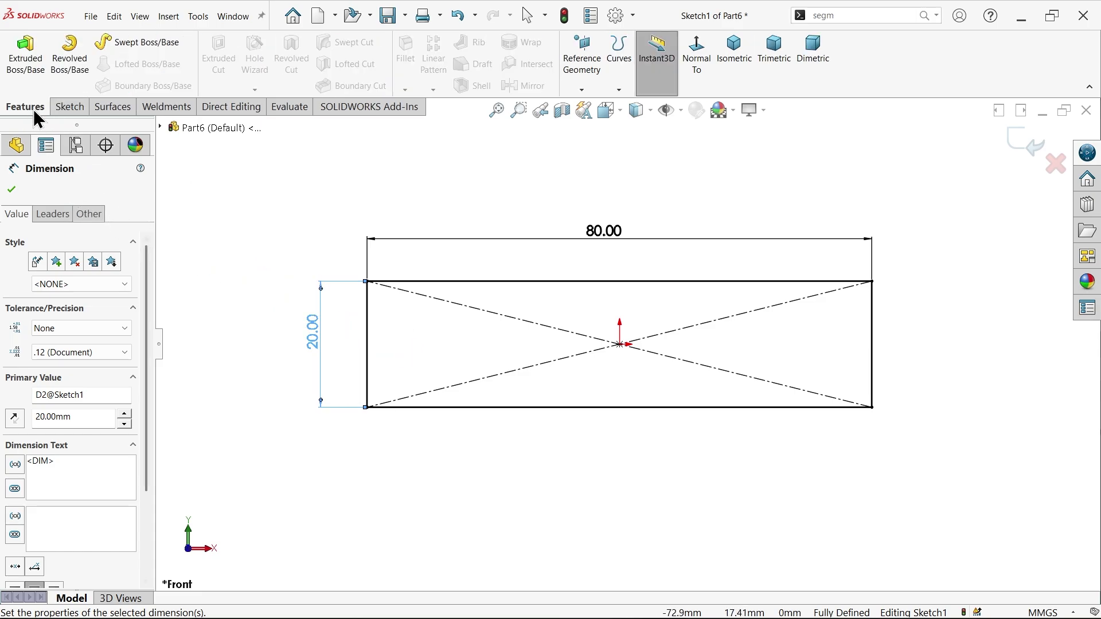
click(26, 60)
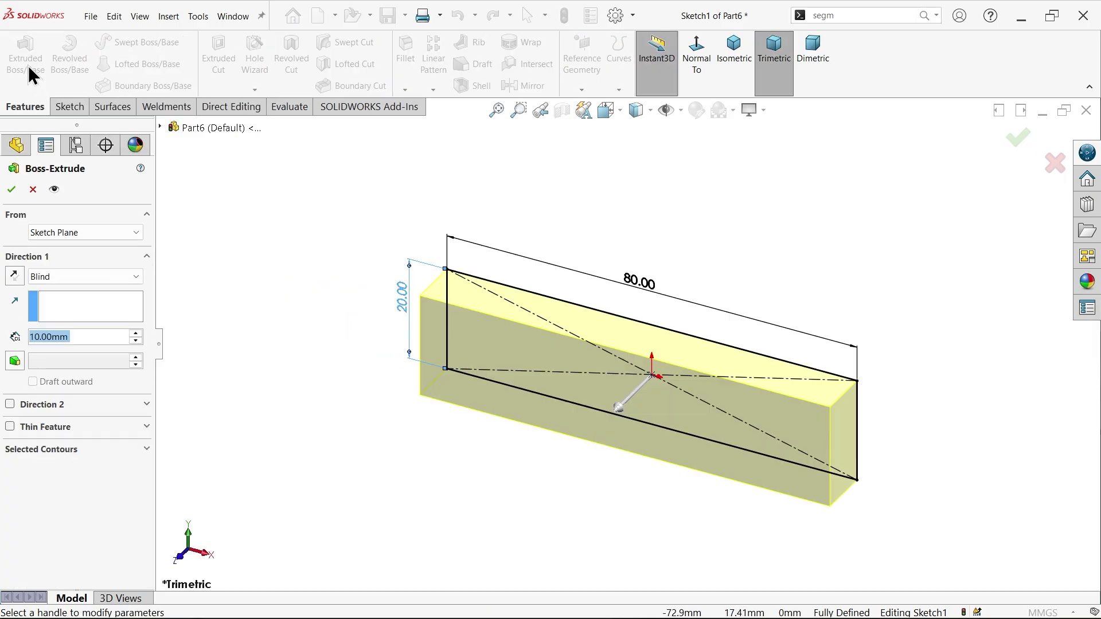
click(77, 233)
click(79, 237)
click(43, 278)
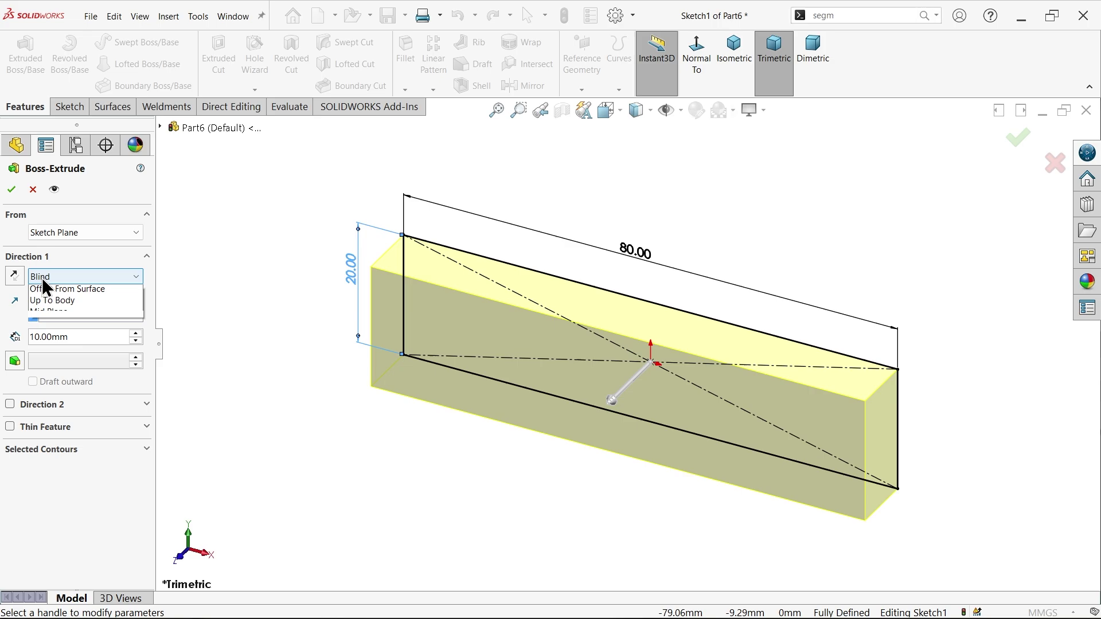
click(48, 278)
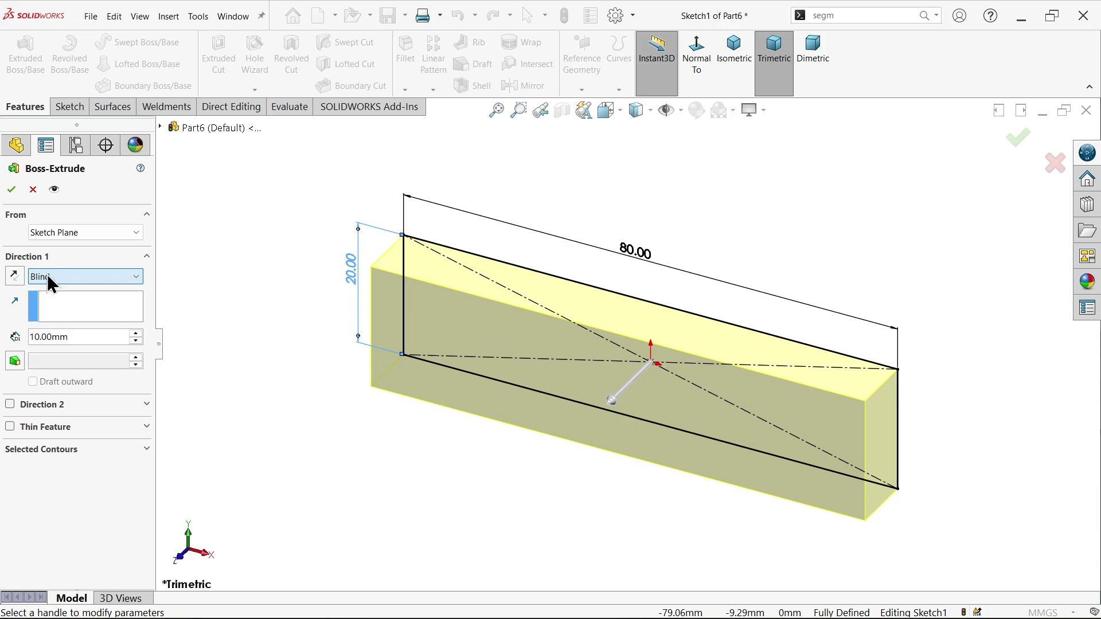
mouse_move(616, 405)
mouse_down()
mouse_move(622, 413)
mouse_move(575, 450)
mouse_move(607, 420)
mouse_up()
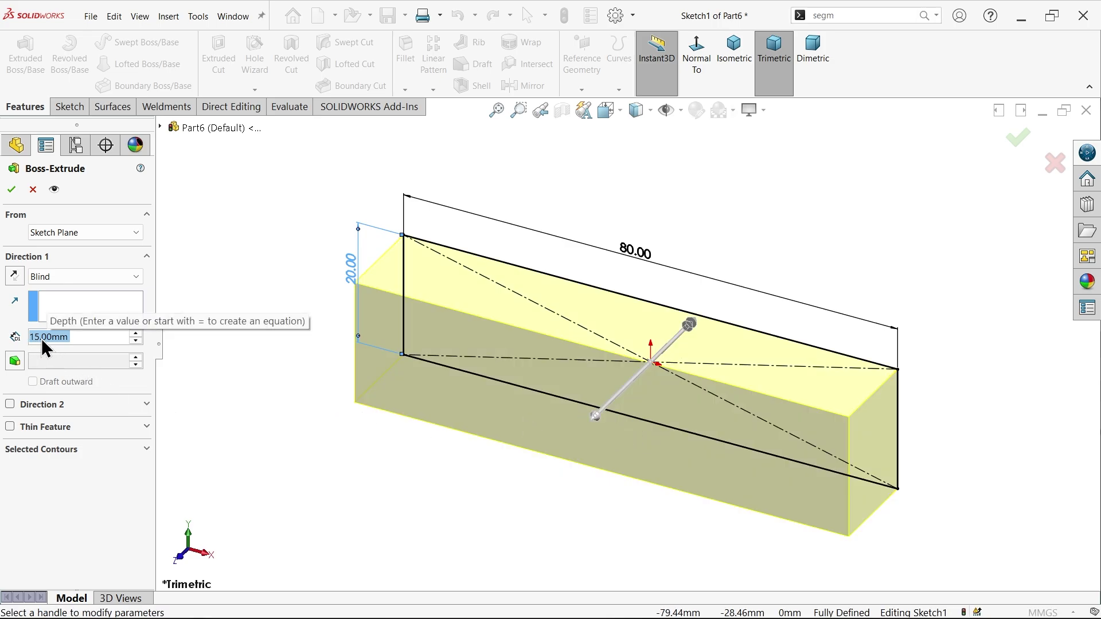
text(5)
key(Return)
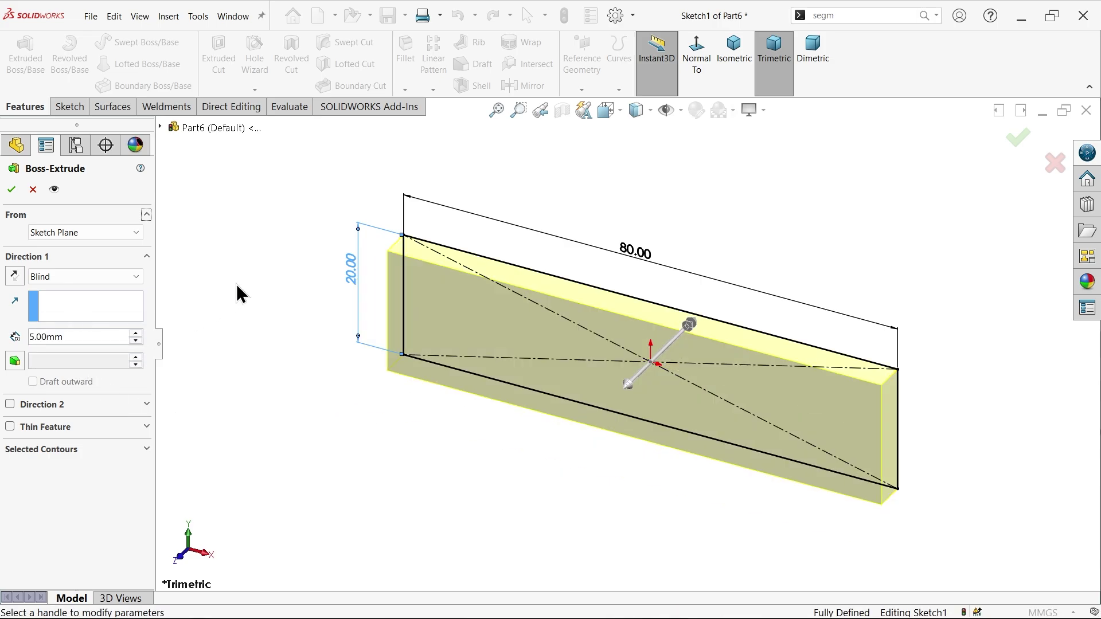
click(12, 190)
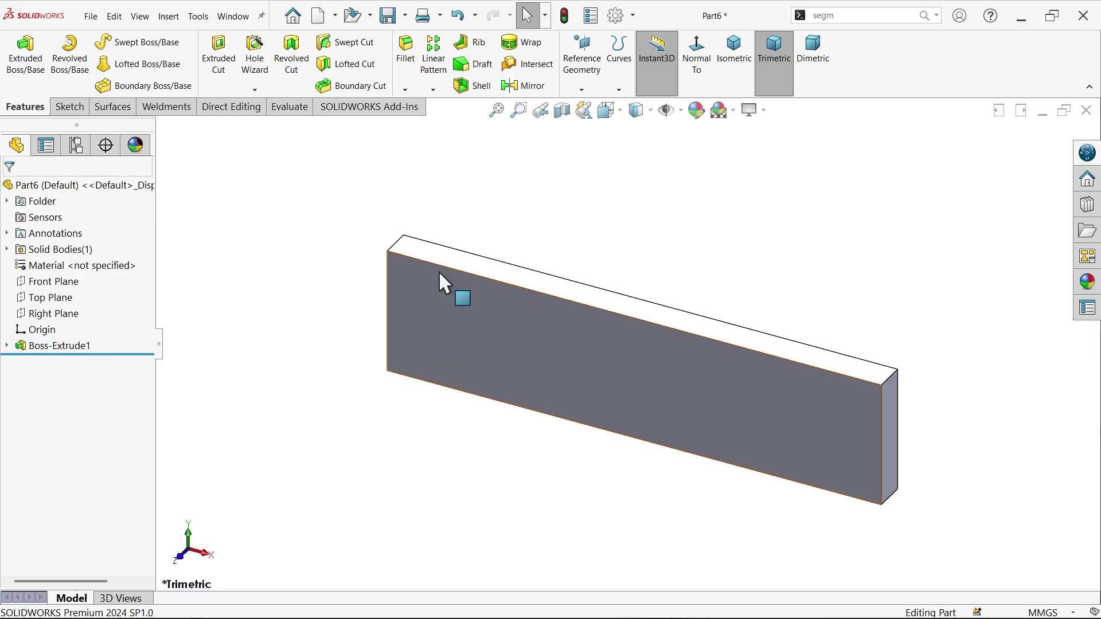
Start a sketch on the plate's large front face and draw a circle of about 15 mm radius centred on the origin
click(629, 396)
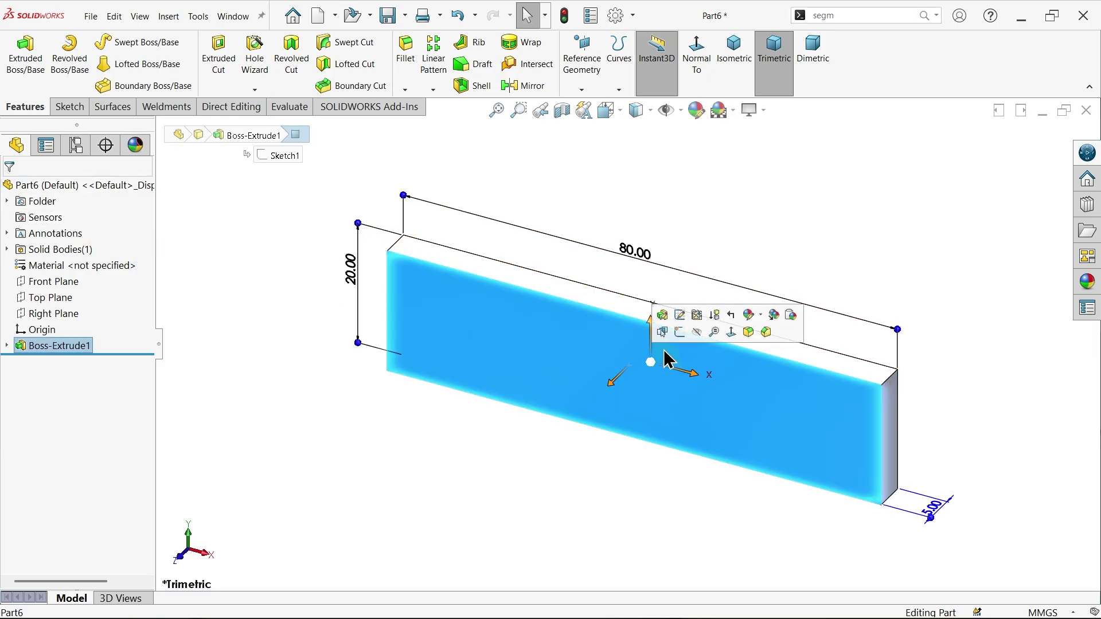
click(682, 334)
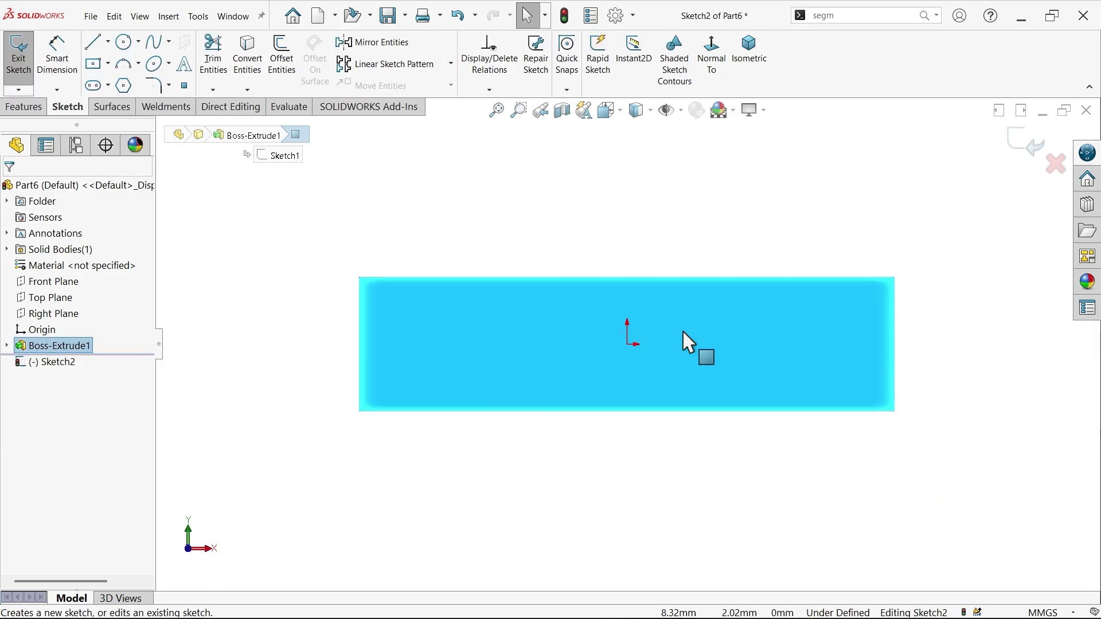
click(126, 42)
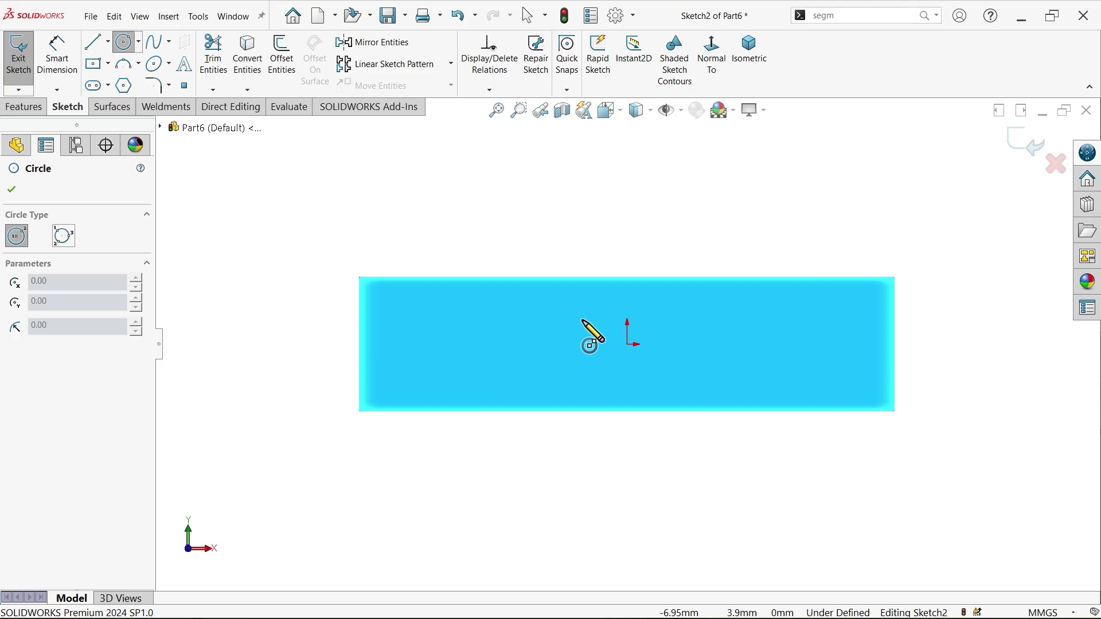
click(627, 343)
click(529, 344)
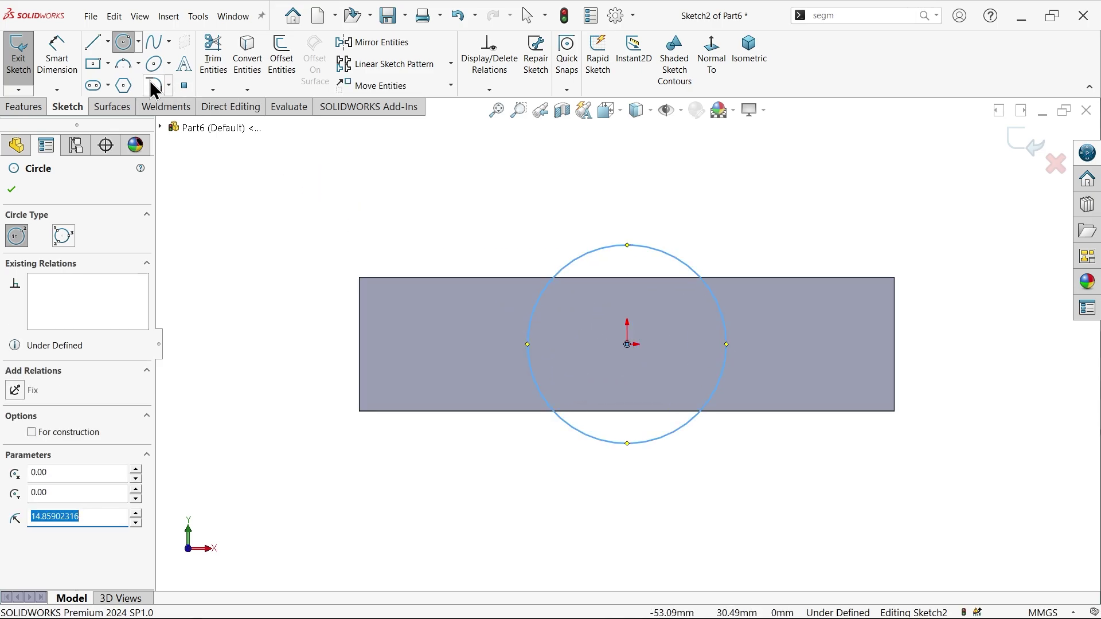
Dimension the circle on the plate's front face with a diameter of 15 mm
click(57, 54)
click(528, 352)
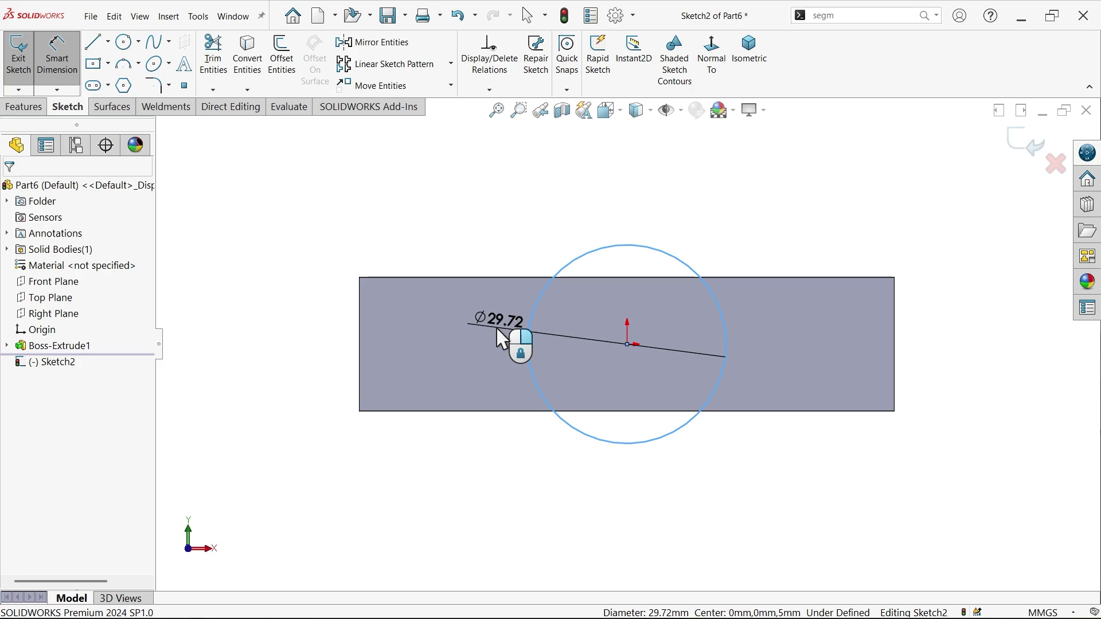
click(498, 331)
text(15)
key(Return)
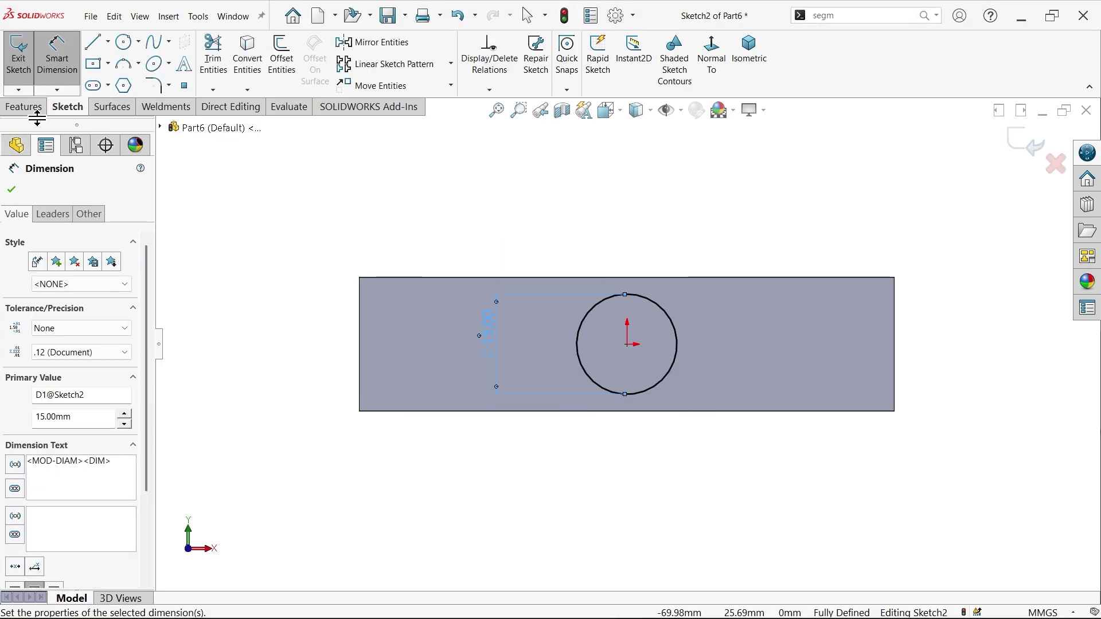
Extrude the 15 mm circle Blind to 100 mm as a separate, unmerged body with a 2.50° outward draft
click(24, 106)
click(24, 63)
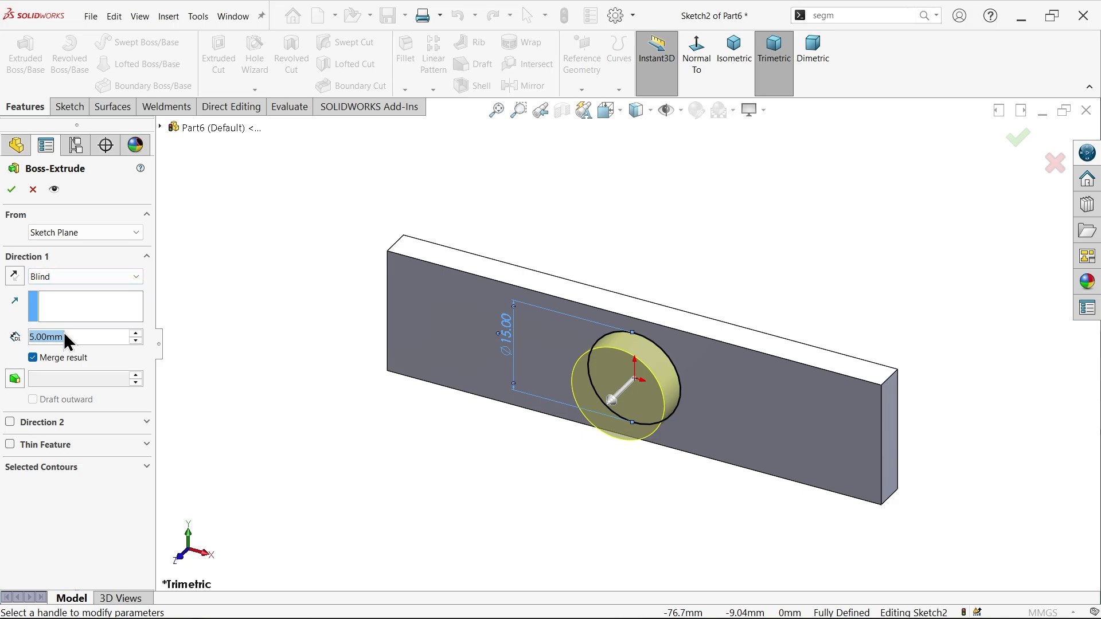
text(102)
key(BackSpace)
text(0)
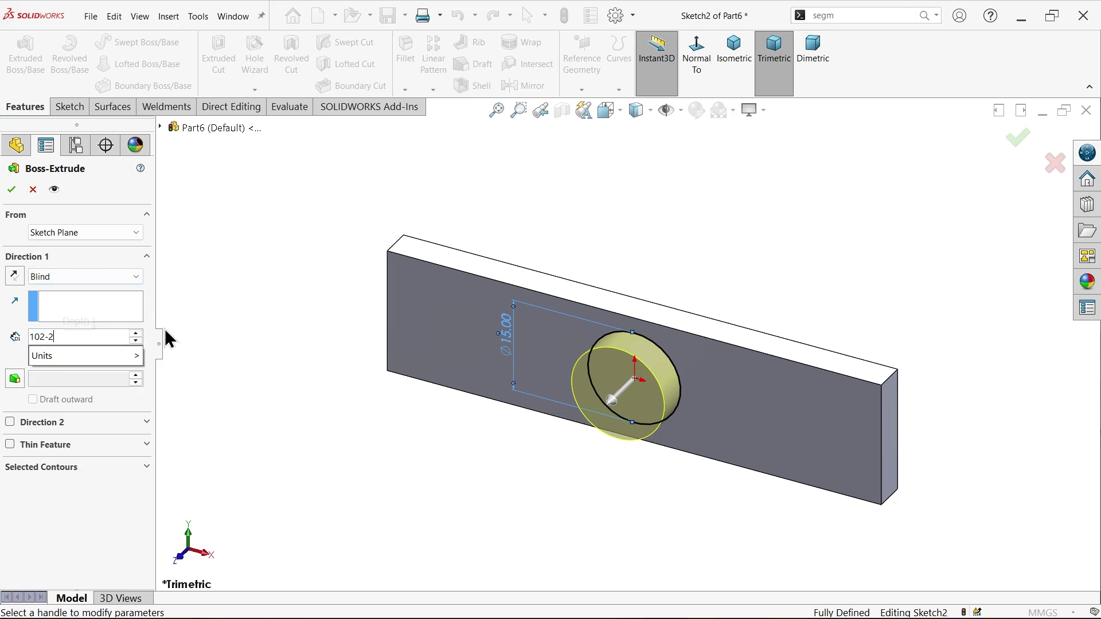
key(Return)
scroll(351, 280, up, 2)
scroll(605, 467, down, 4)
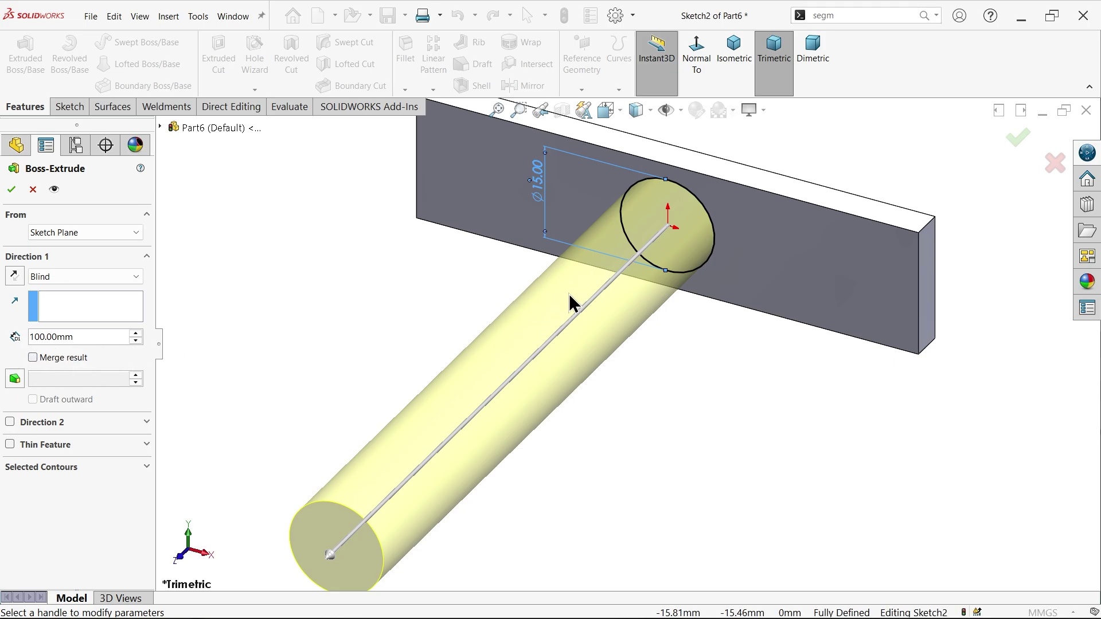
click(15, 381)
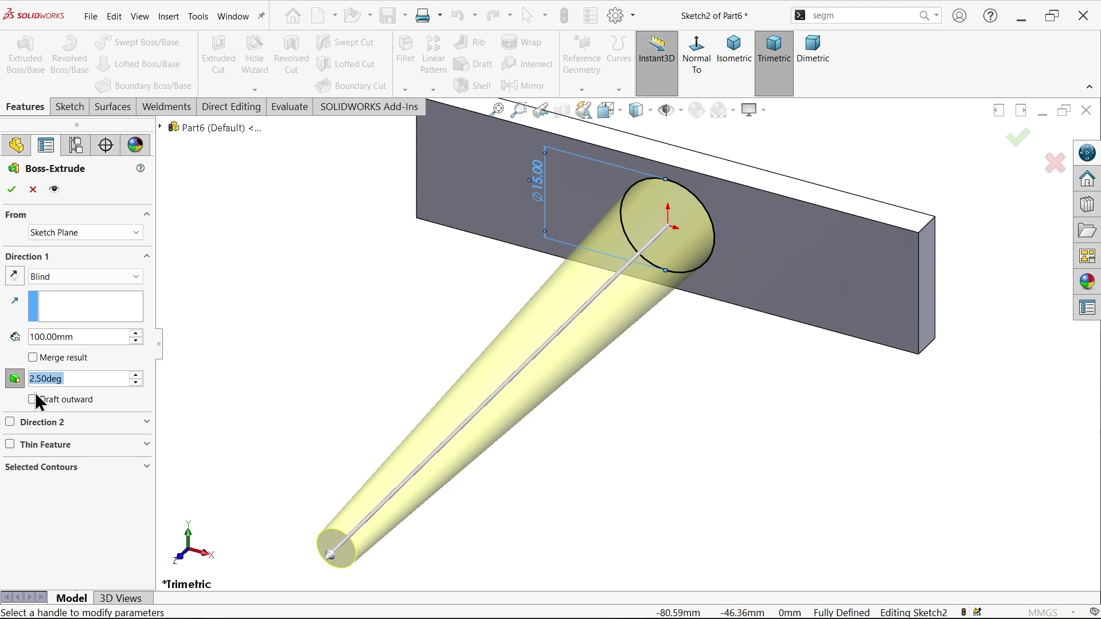
click(32, 399)
key(f)
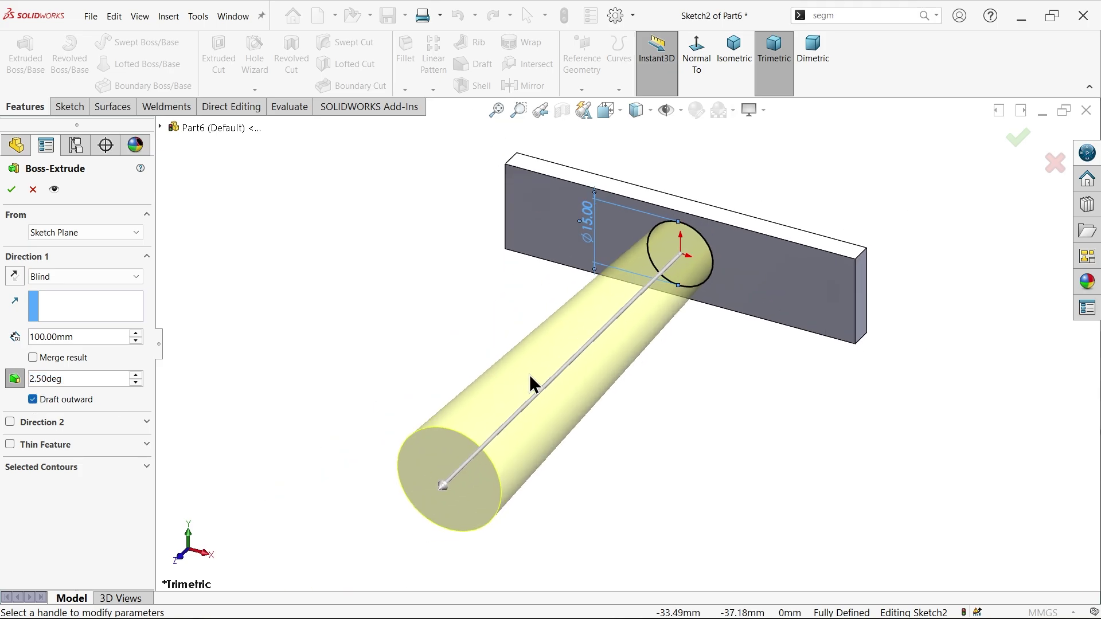
click(11, 190)
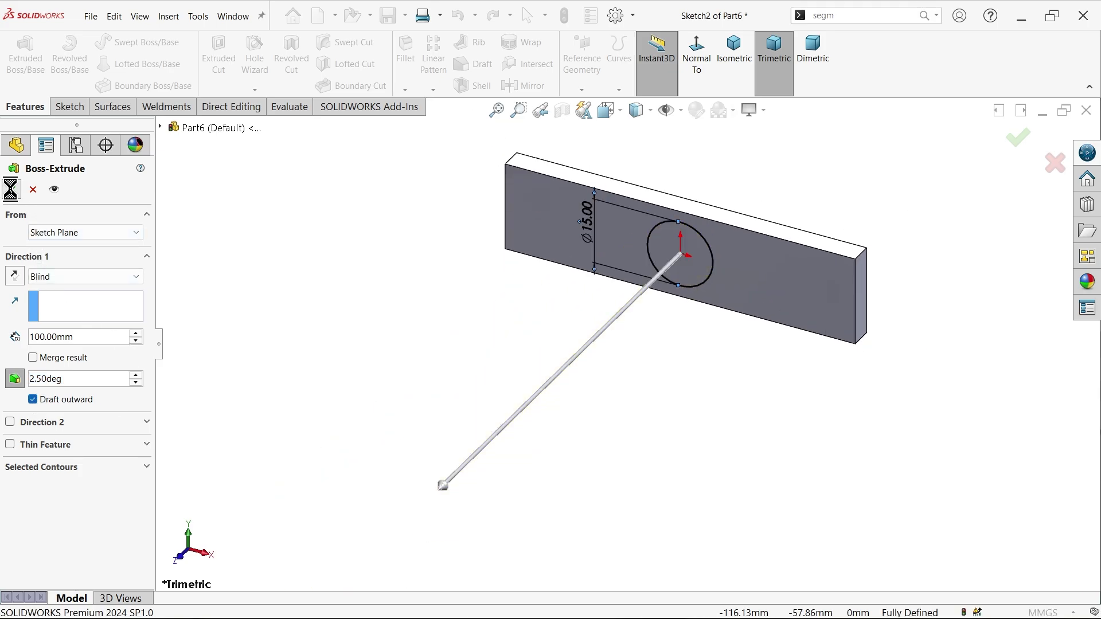
Start a sketch on the handle's free end face and draw a circle of about 21 mm radius centred just above the origin
middle_drag(315, 282, 538, 423)
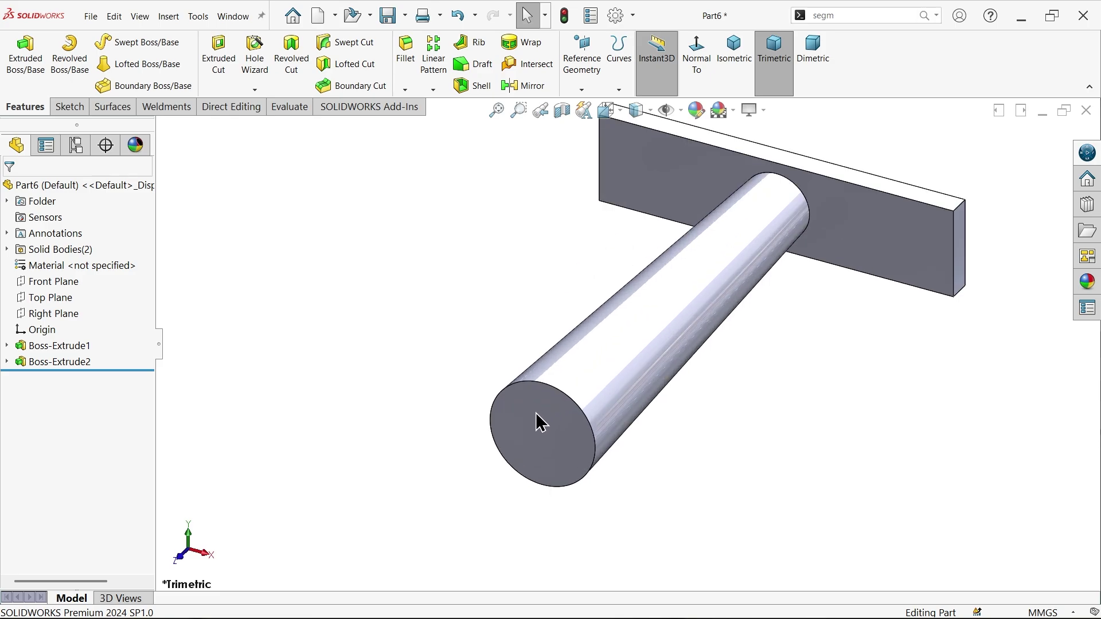
click(555, 417)
click(586, 377)
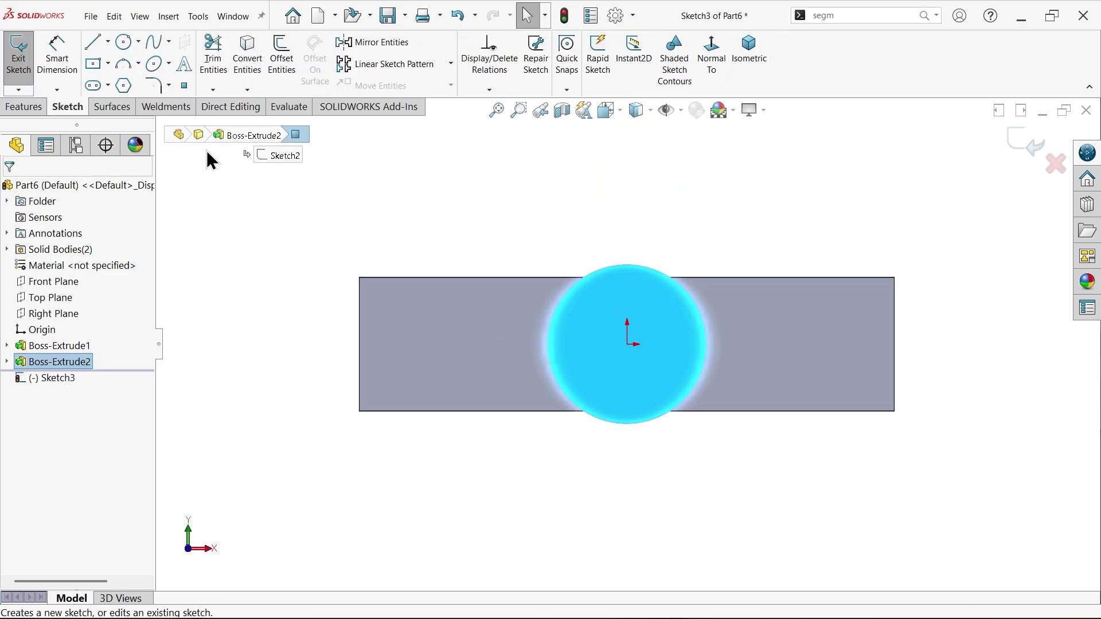
click(123, 43)
click(628, 343)
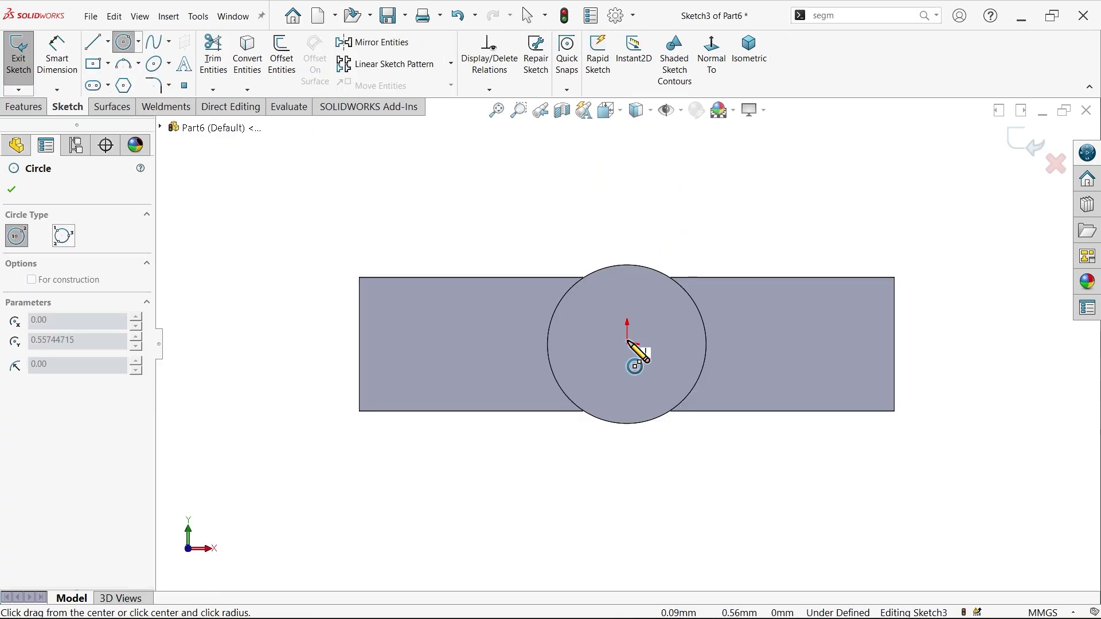
click(487, 366)
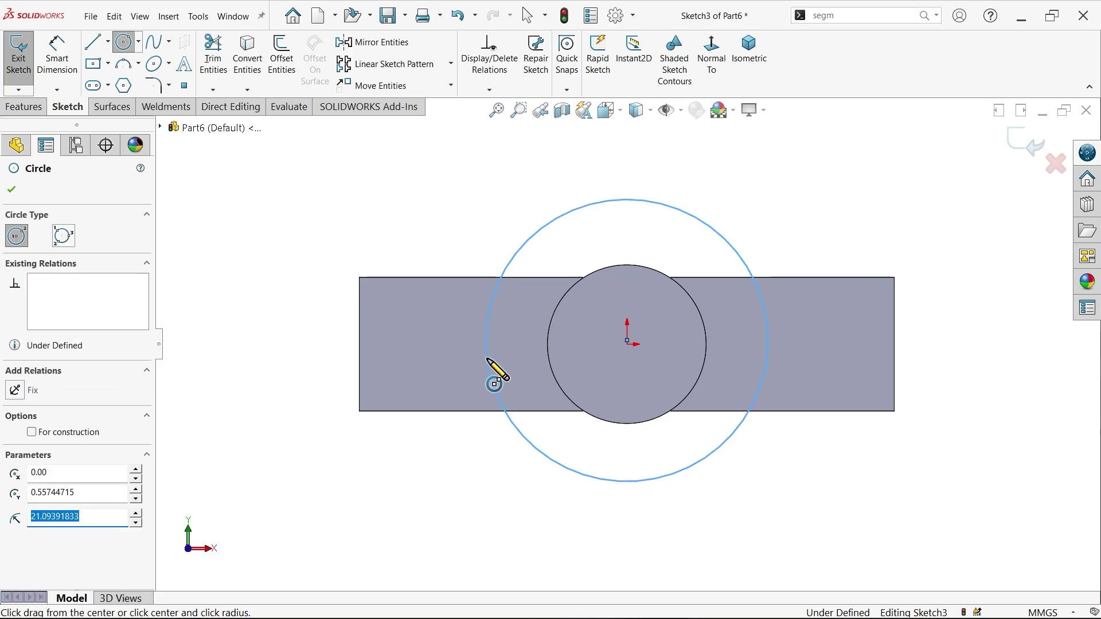
key(Escape)
Make the new circle's centre point coincident with the origin
scroll(634, 339, up, 8)
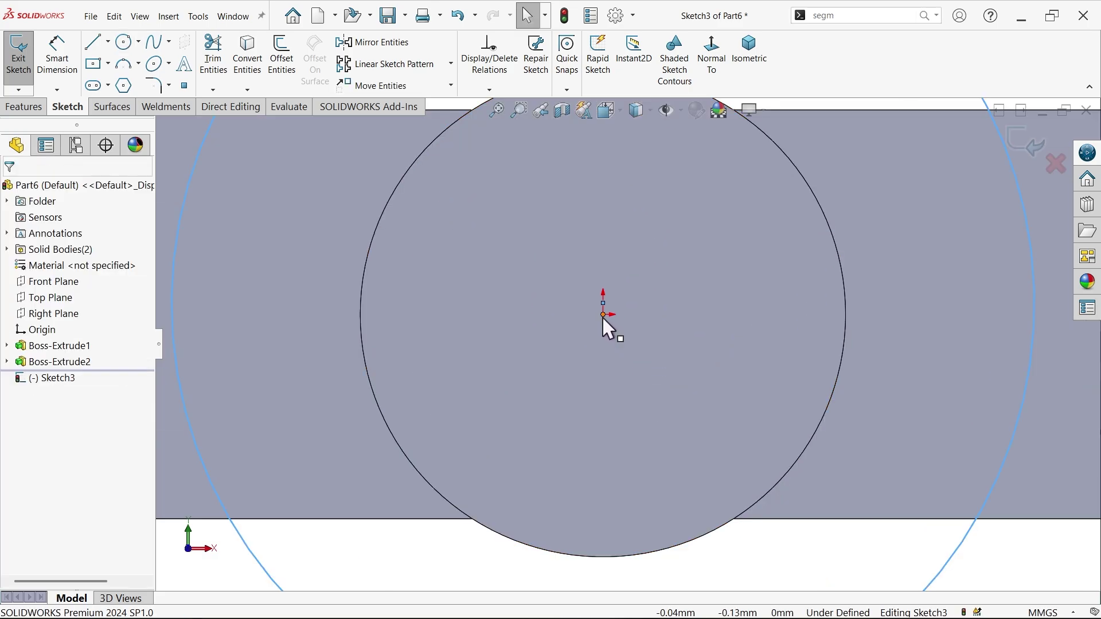
click(603, 315)
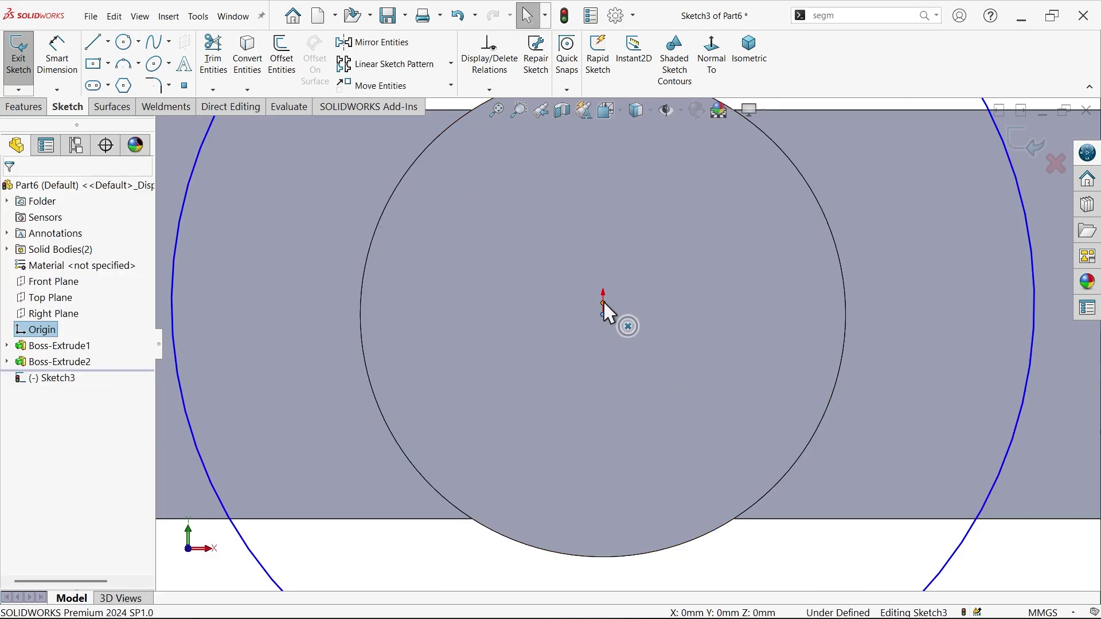
ctrl+click(603, 315)
click(672, 251)
key(f)
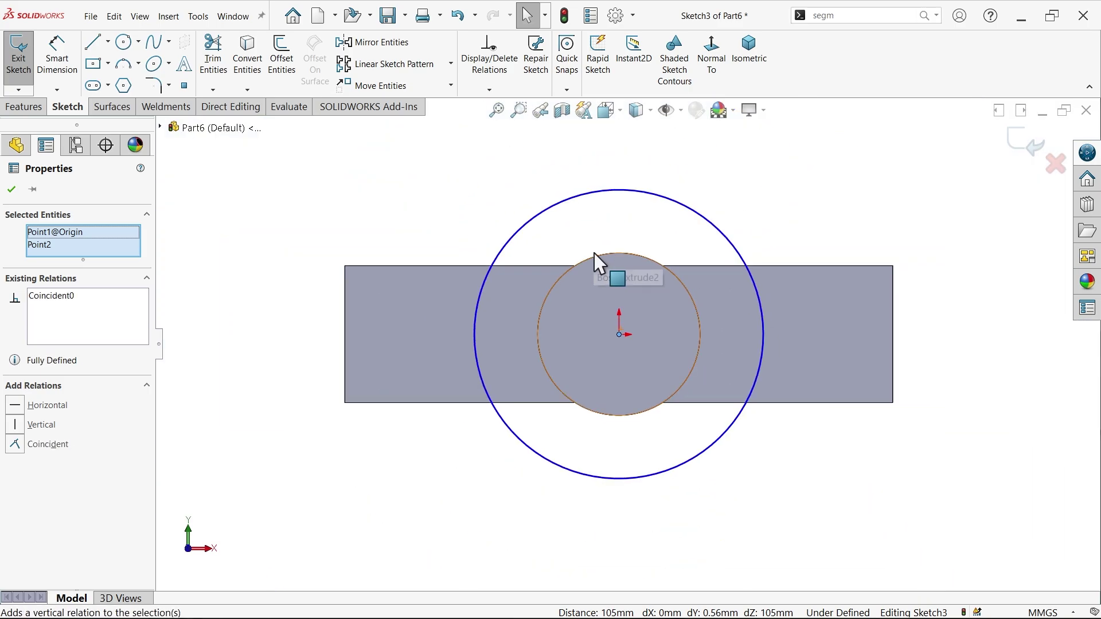
Dimension the circle on the handle's end face with a diameter of 30 mm
click(57, 57)
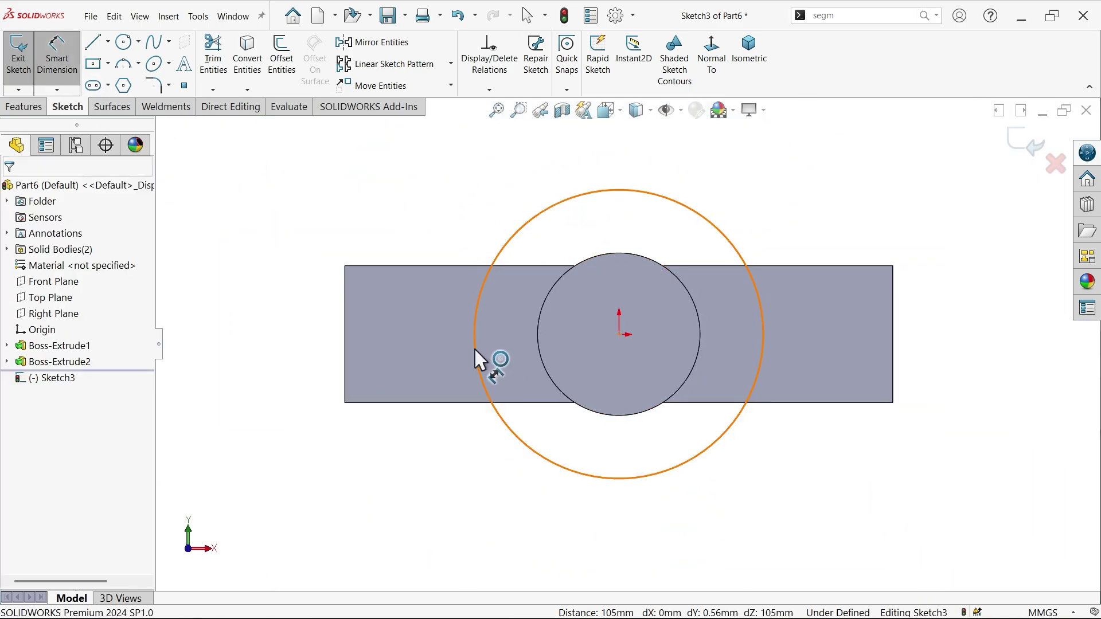
click(481, 360)
click(593, 156)
key(Return)
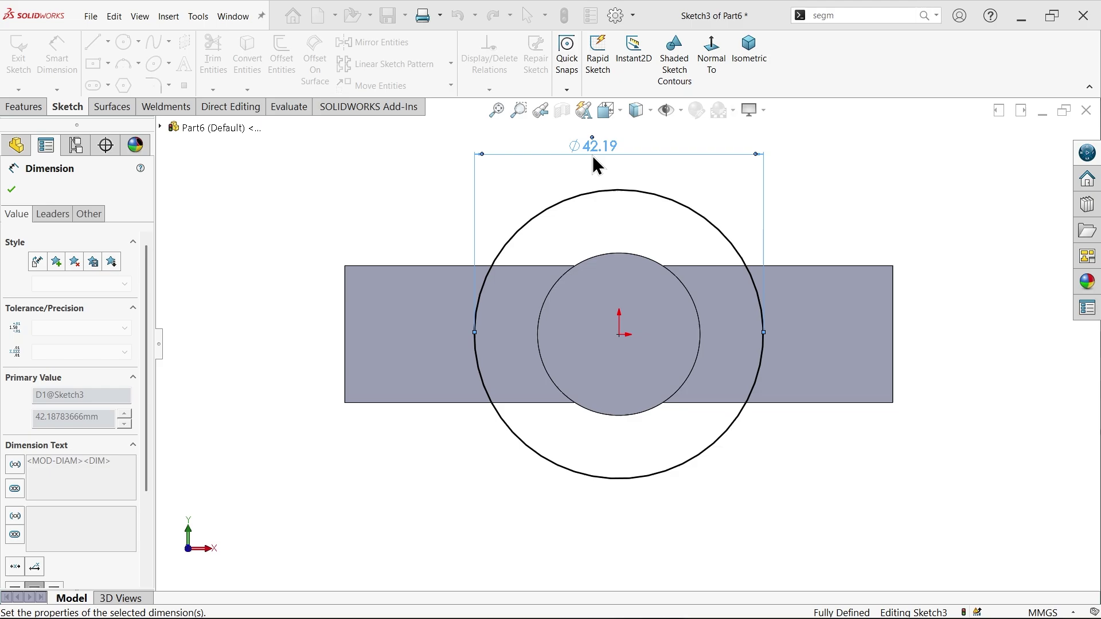
text(30)
key(Return)
Extrude the 30 mm circle as a 2 mm Blind boss merged with the handle, and check which solid bodies the part contains
click(17, 108)
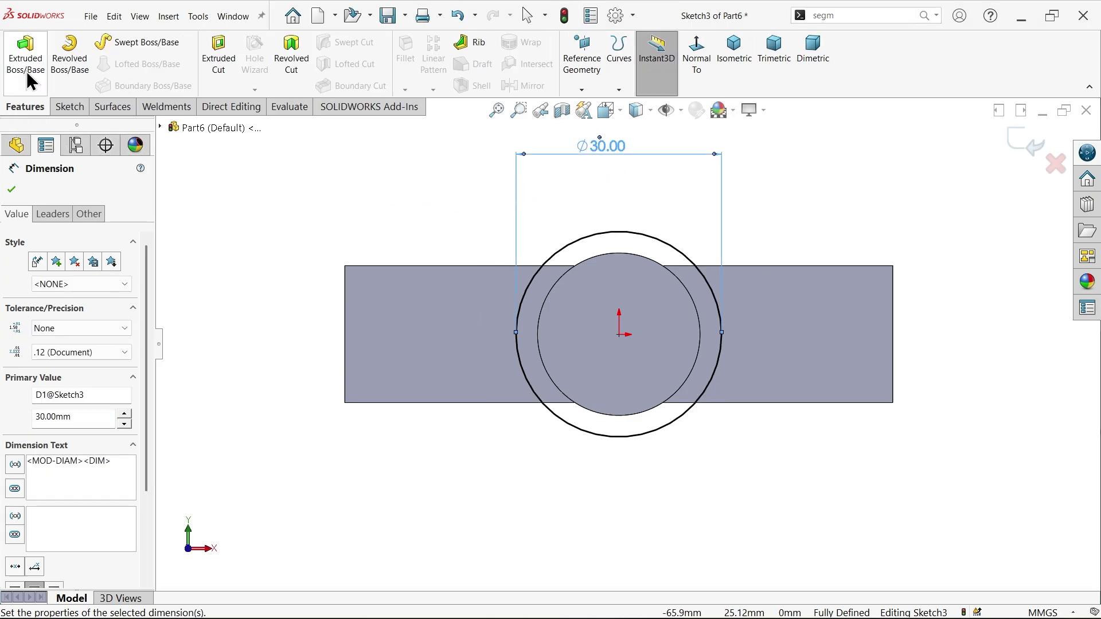
click(28, 75)
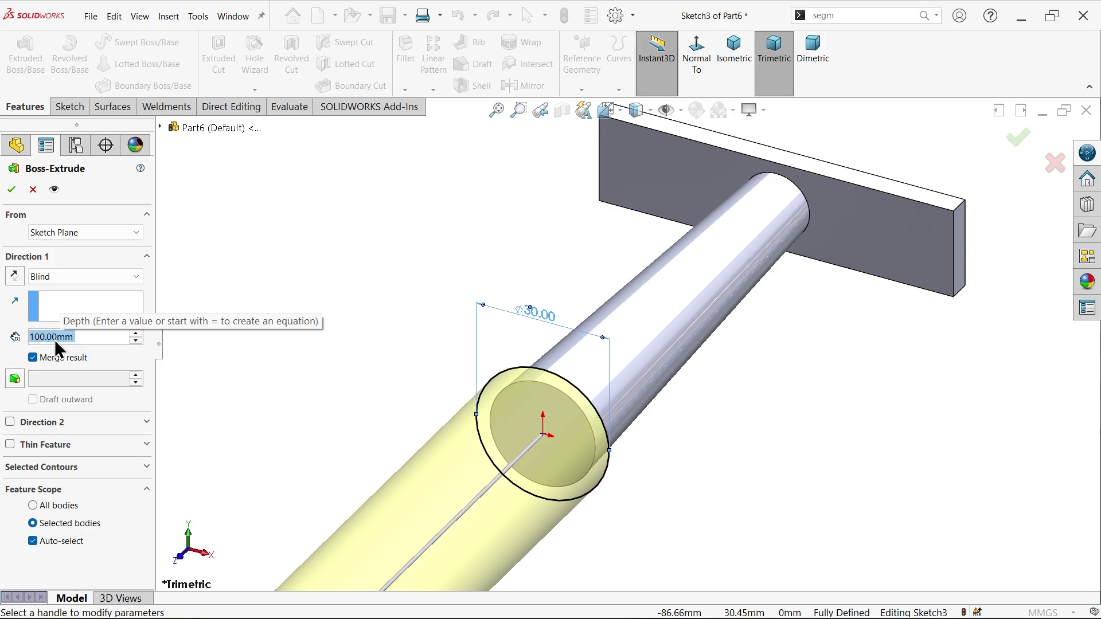
text(2)
key(Return)
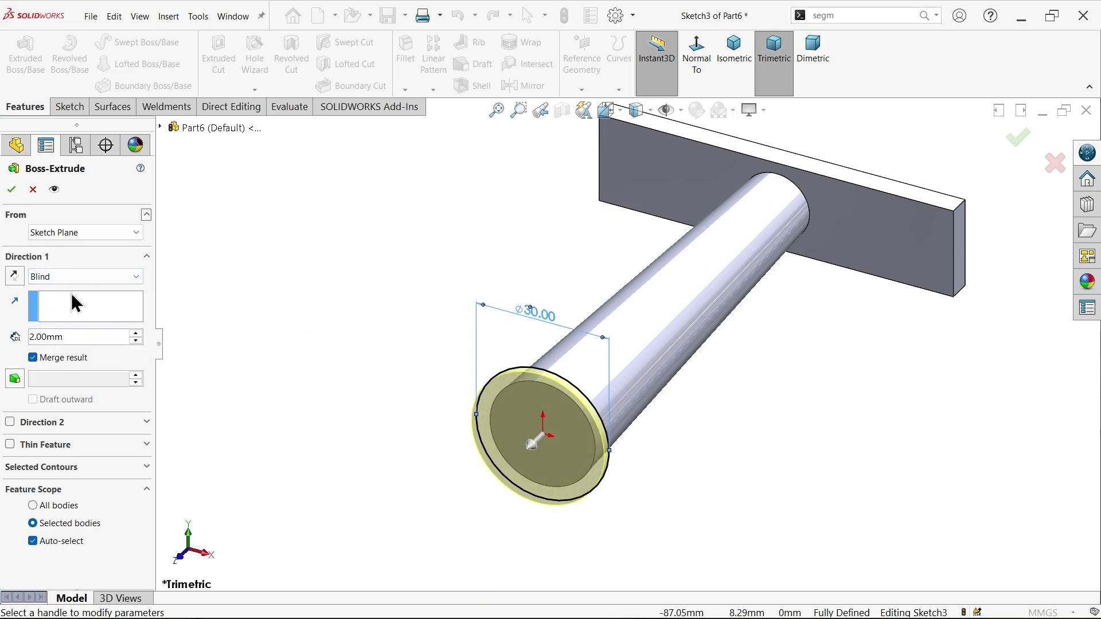
click(12, 191)
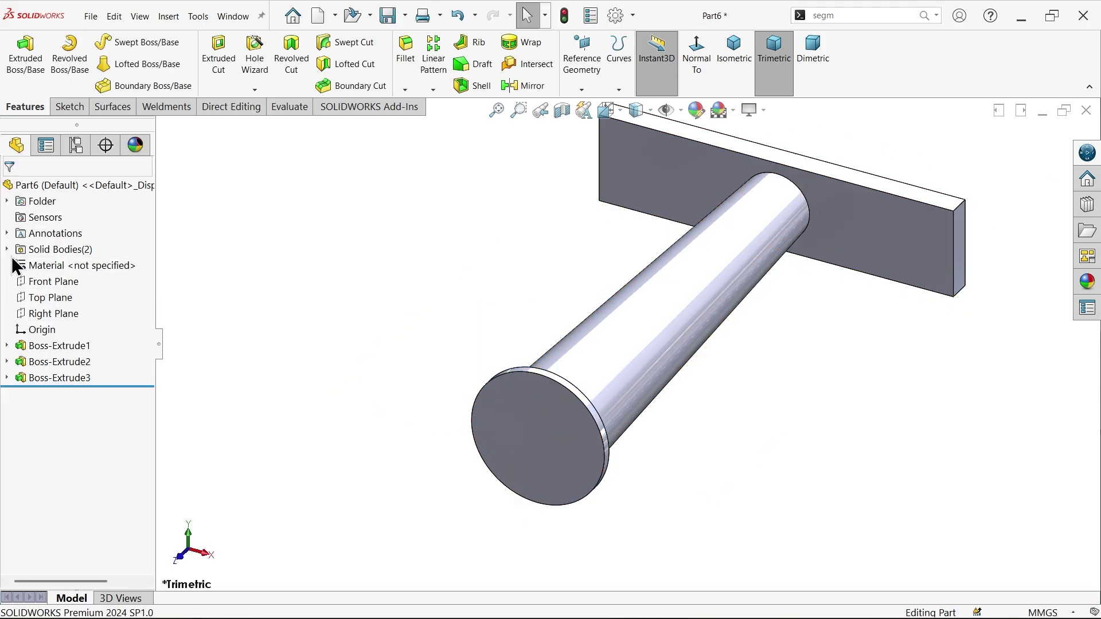
click(7, 248)
click(47, 264)
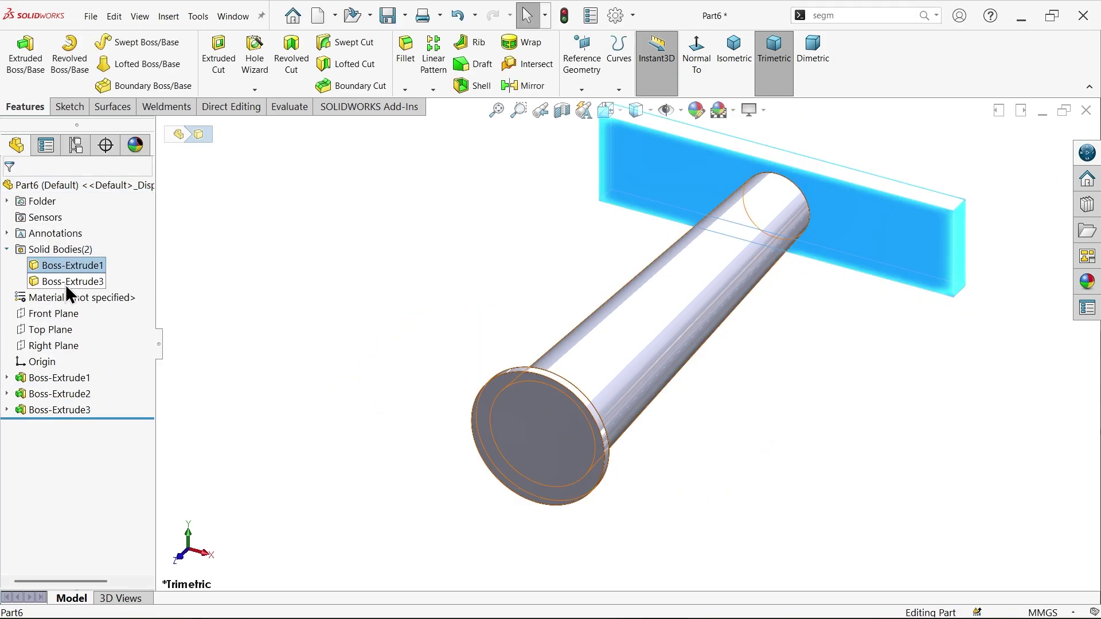
click(66, 282)
click(252, 294)
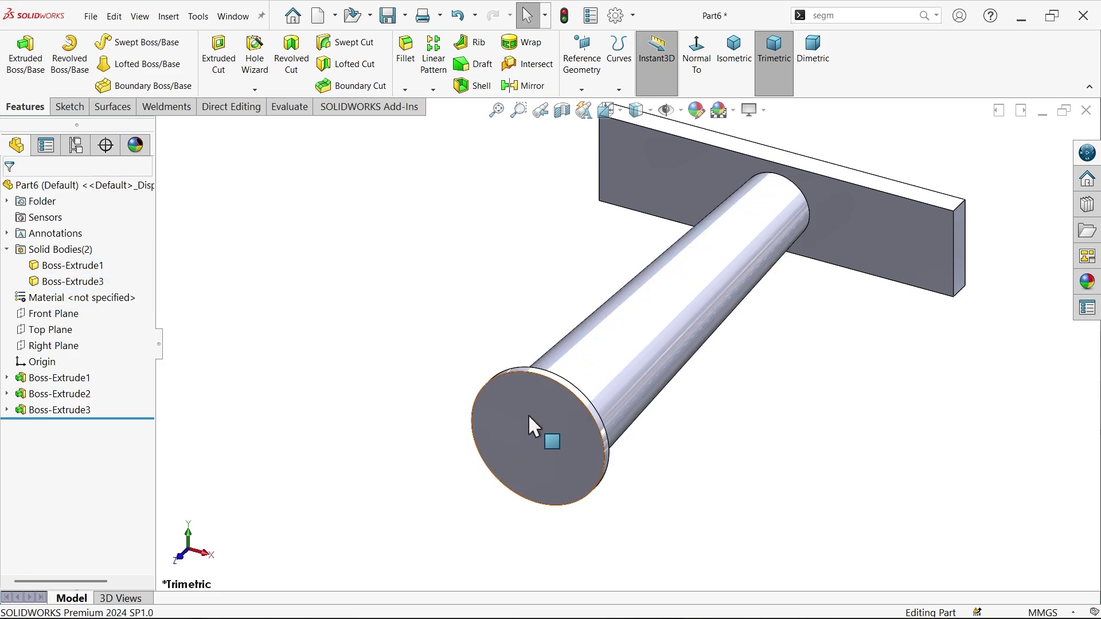
Apply a 3 mm symmetric fillet to the circular edge where the handle meets the inner face of its end flange
click(406, 58)
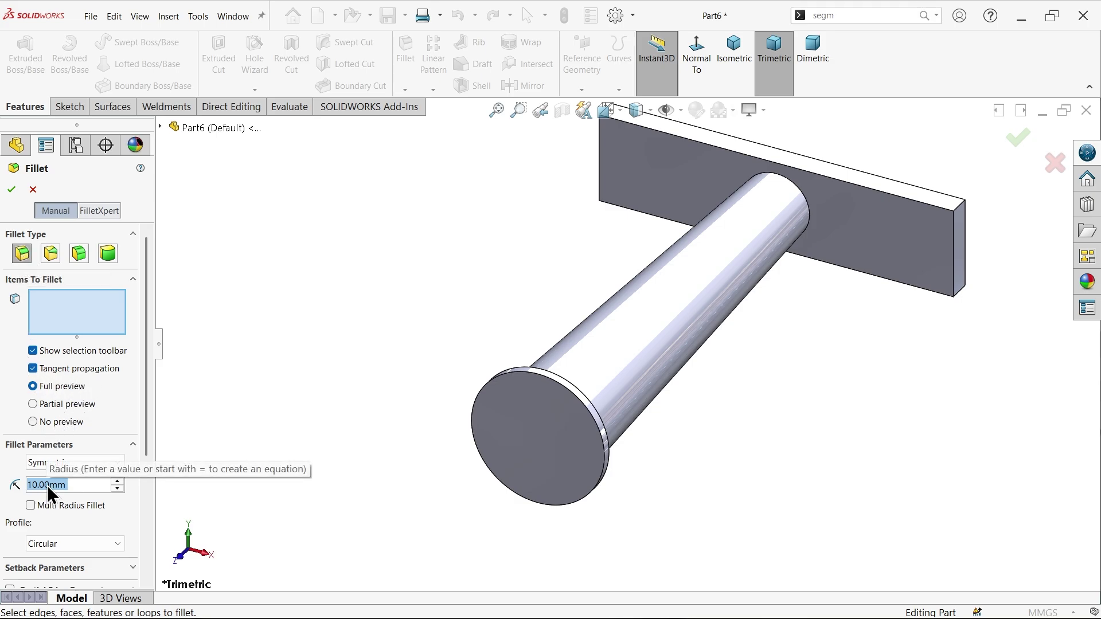
text(3)
key(Return)
middle_drag(253, 373, 165, 356)
click(432, 435)
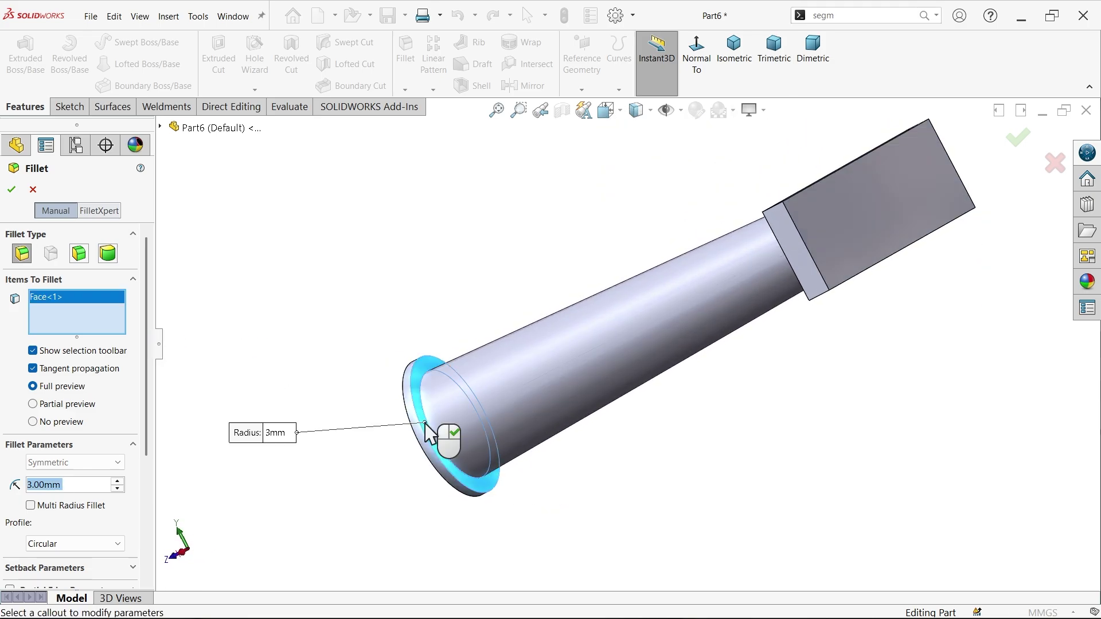
click(428, 425)
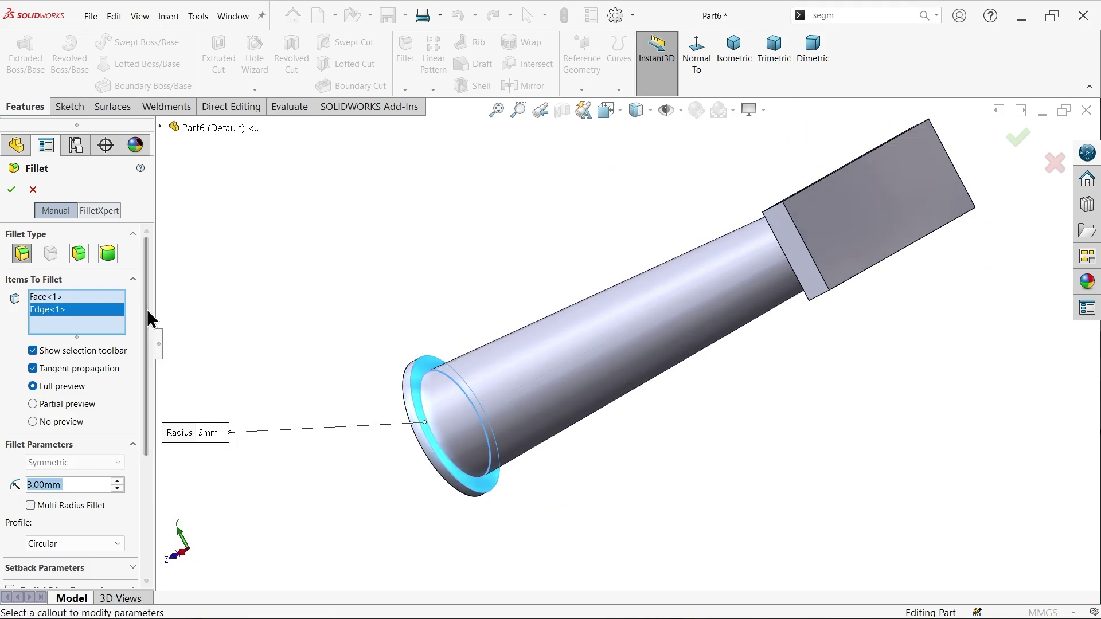
right_click(104, 317)
click(127, 326)
scroll(453, 429, down, 5)
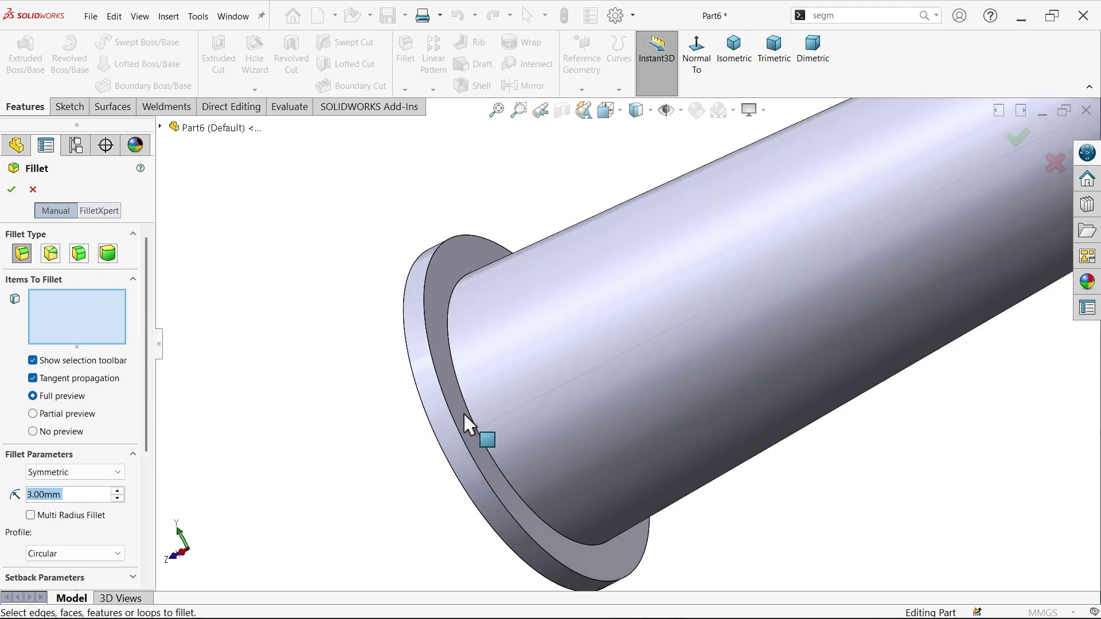
click(476, 427)
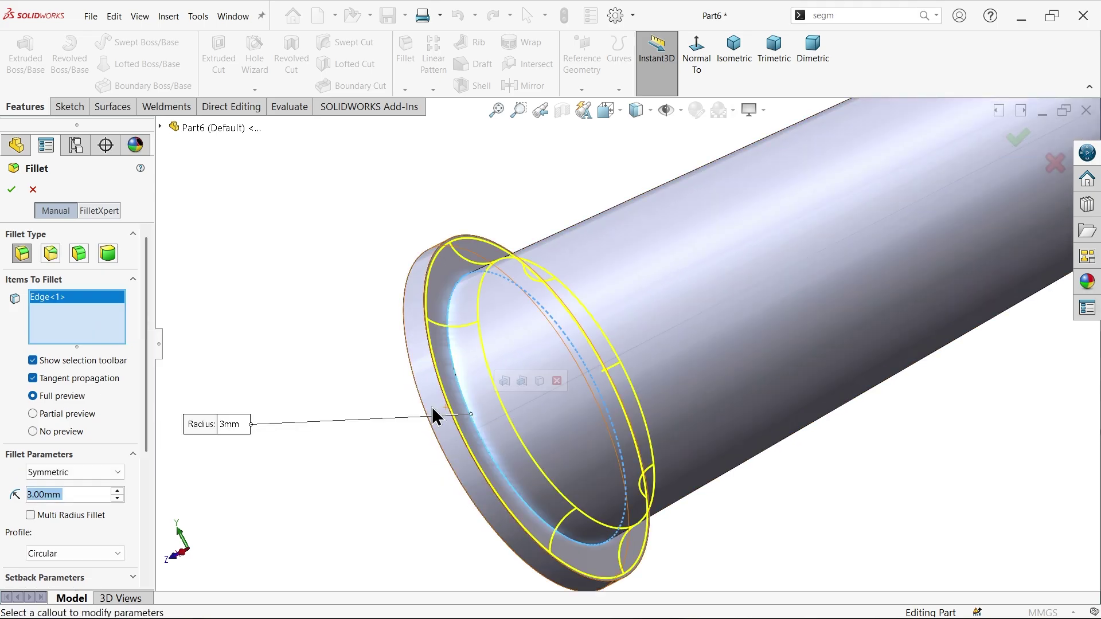
click(13, 190)
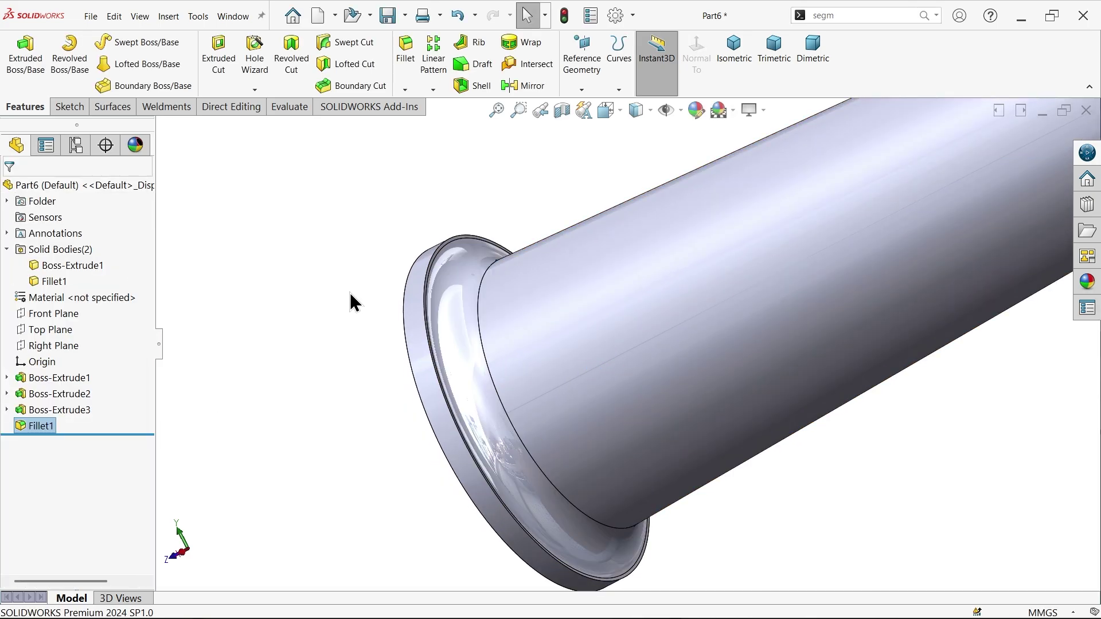
Hide the rectangular plate body so that only the handle body is displayed
key(f)
middle_drag(410, 293, 512, 290)
scroll(917, 292, down, 4)
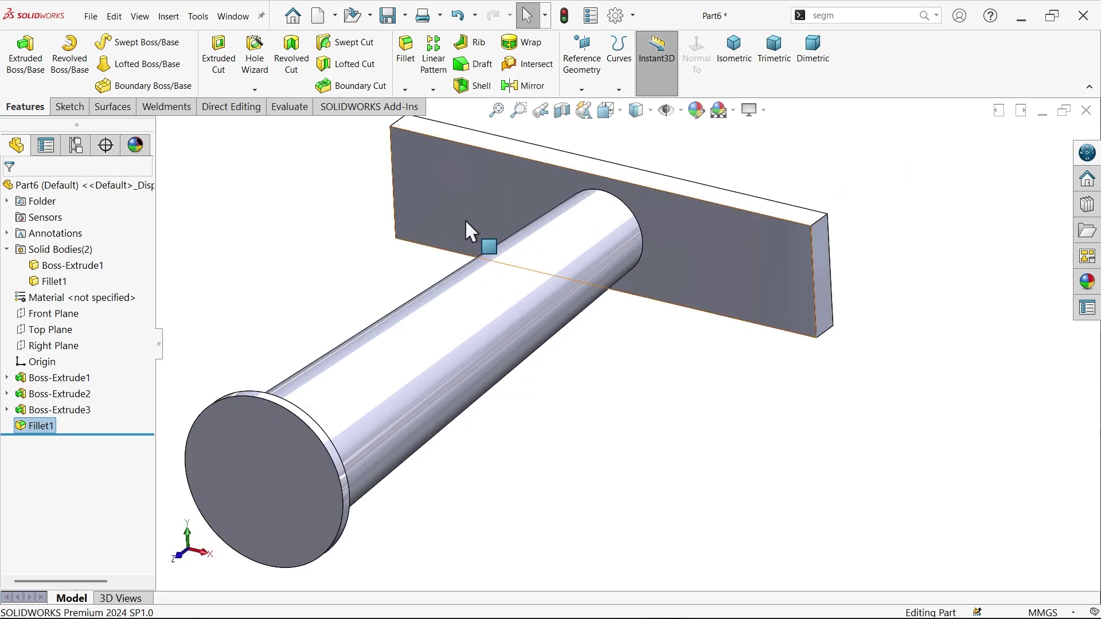
click(61, 268)
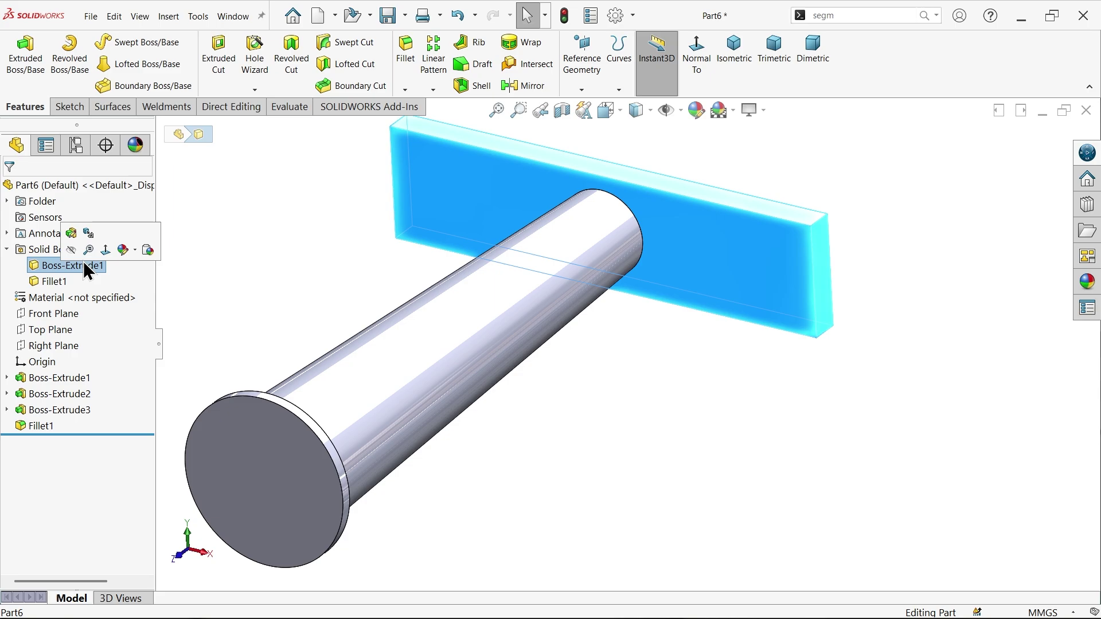
click(70, 251)
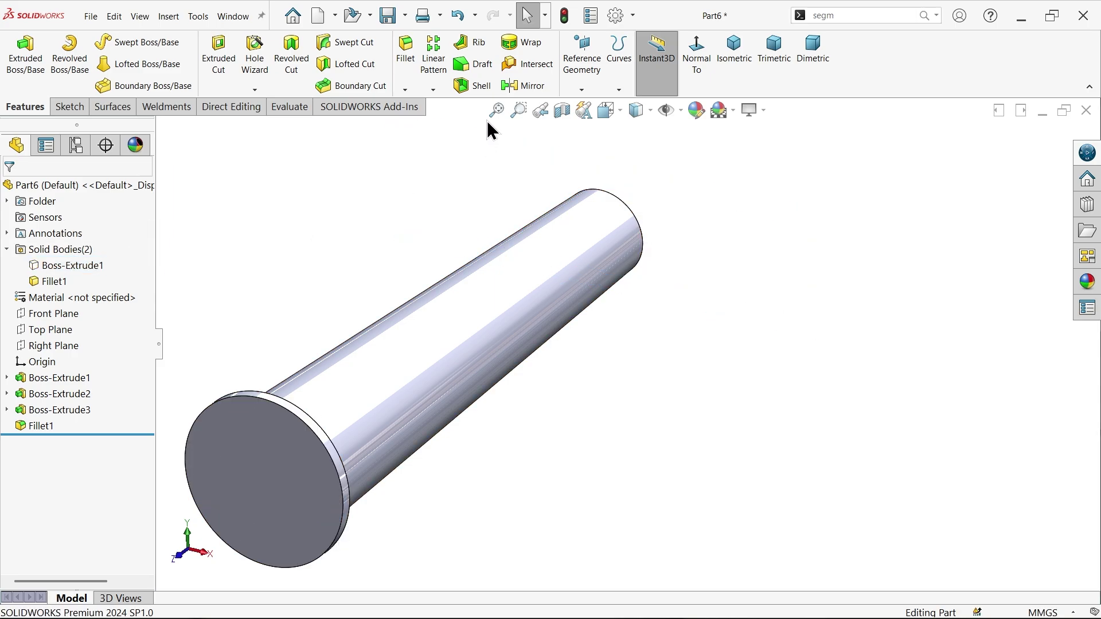
Shell the handle with a 2 mm wall thickness, removing the flanged end face and the opposite narrow end face, with the preview shown
click(476, 86)
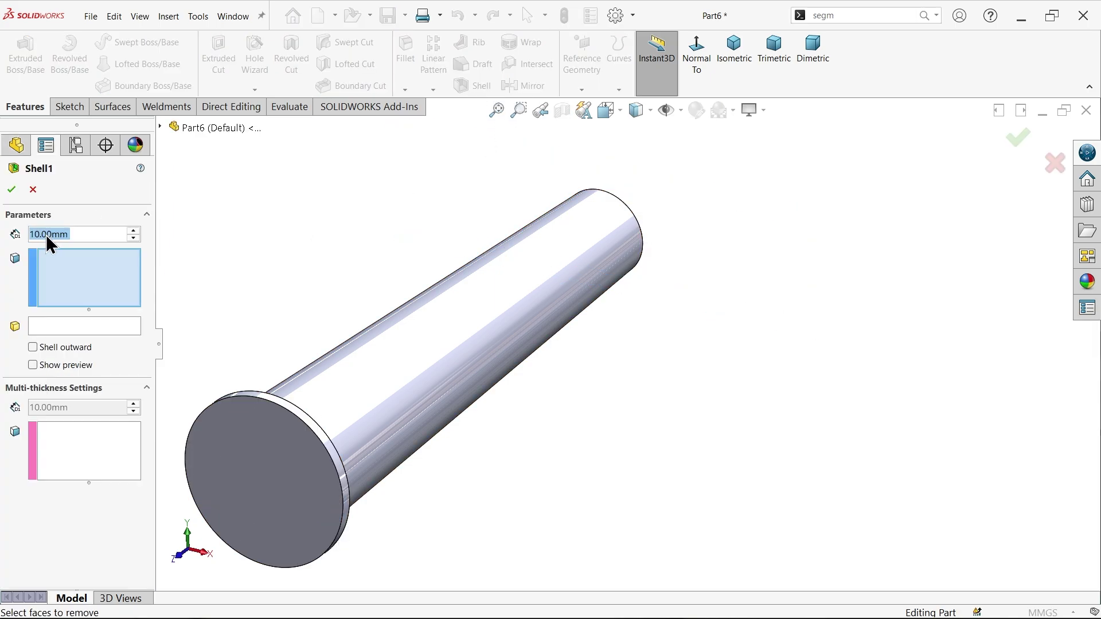
text(2)
key(Return)
click(280, 457)
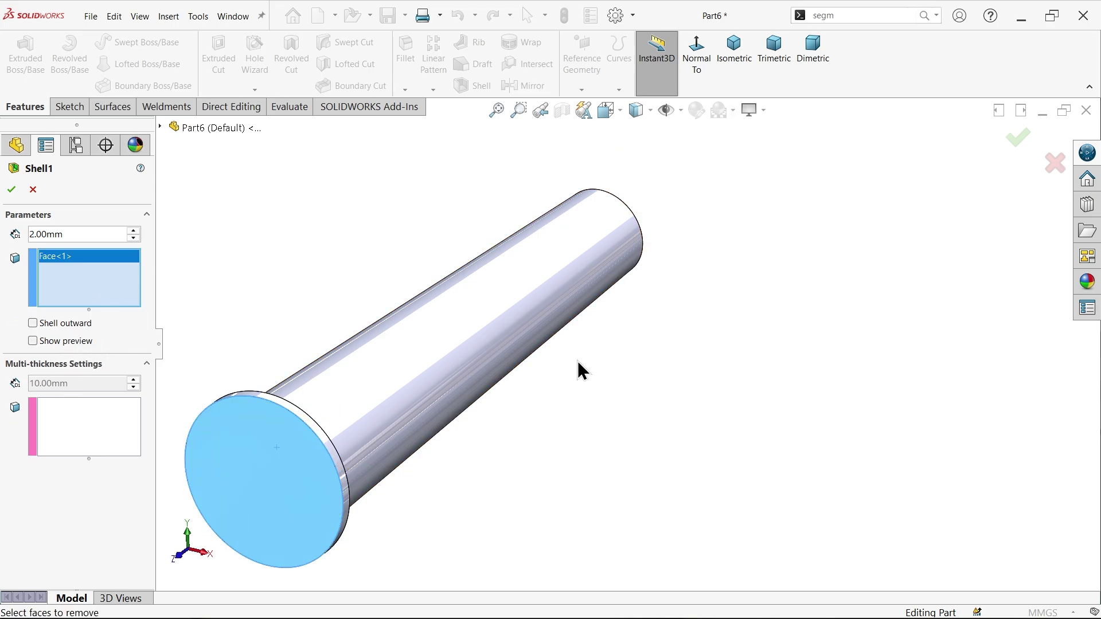
middle_drag(580, 369, 654, 279)
click(654, 274)
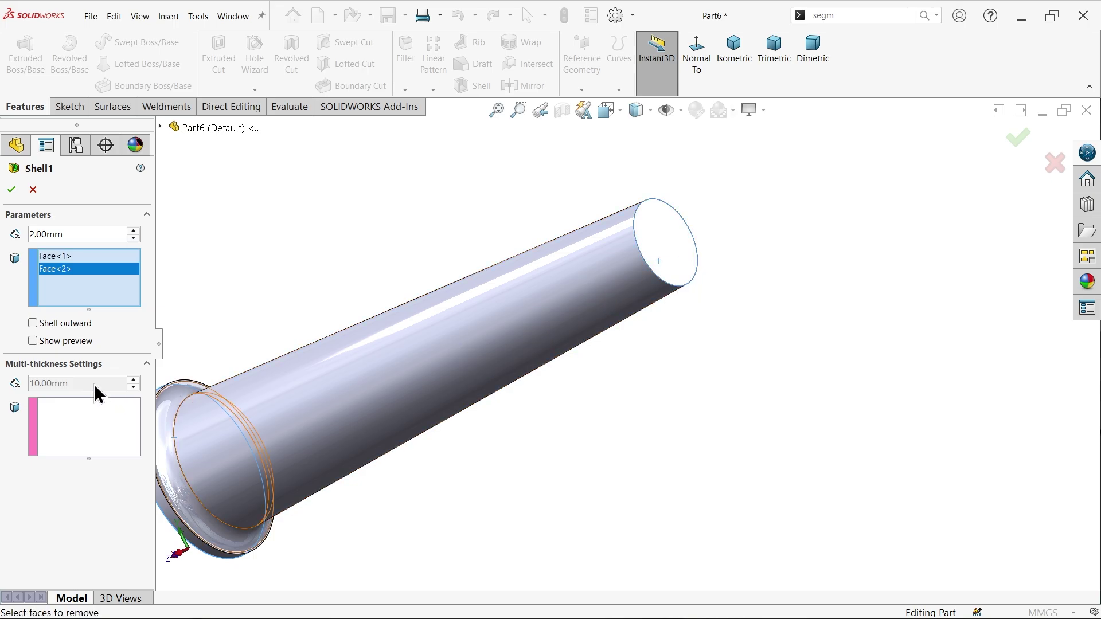
click(70, 343)
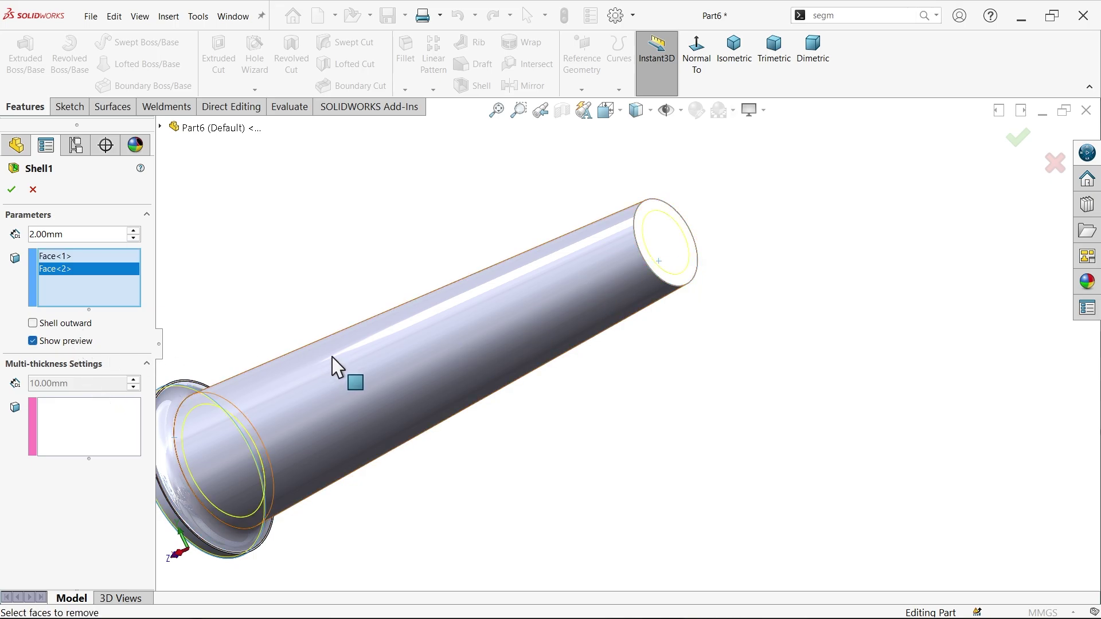
middle_drag(381, 359, 482, 349)
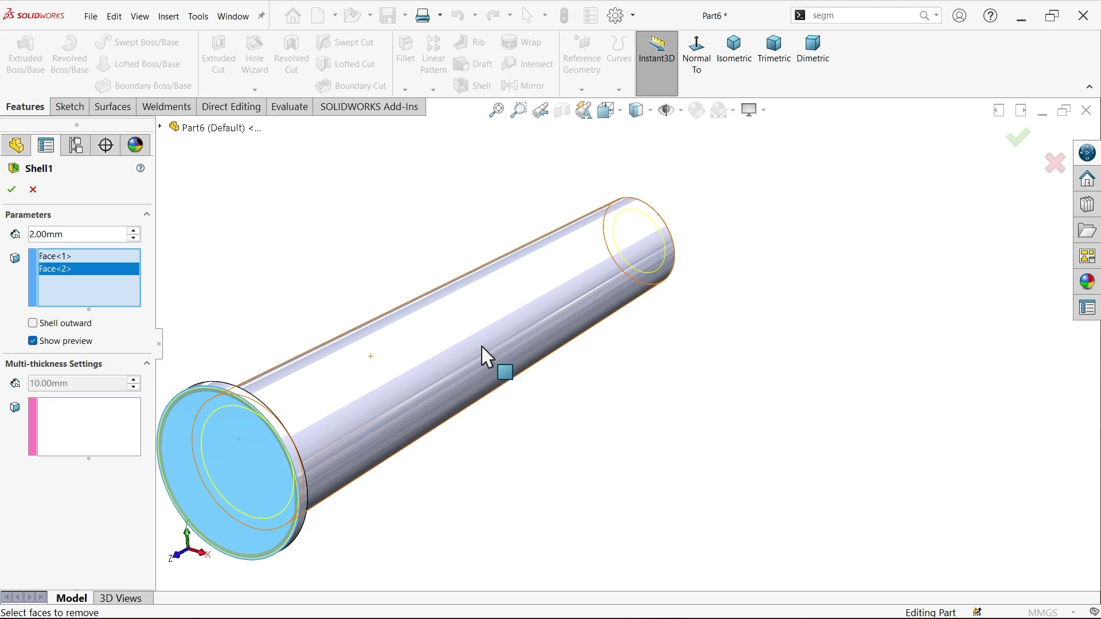
click(12, 191)
Show the hidden rectangular plate body together with the shelled handle
middle_drag(300, 239, 315, 270)
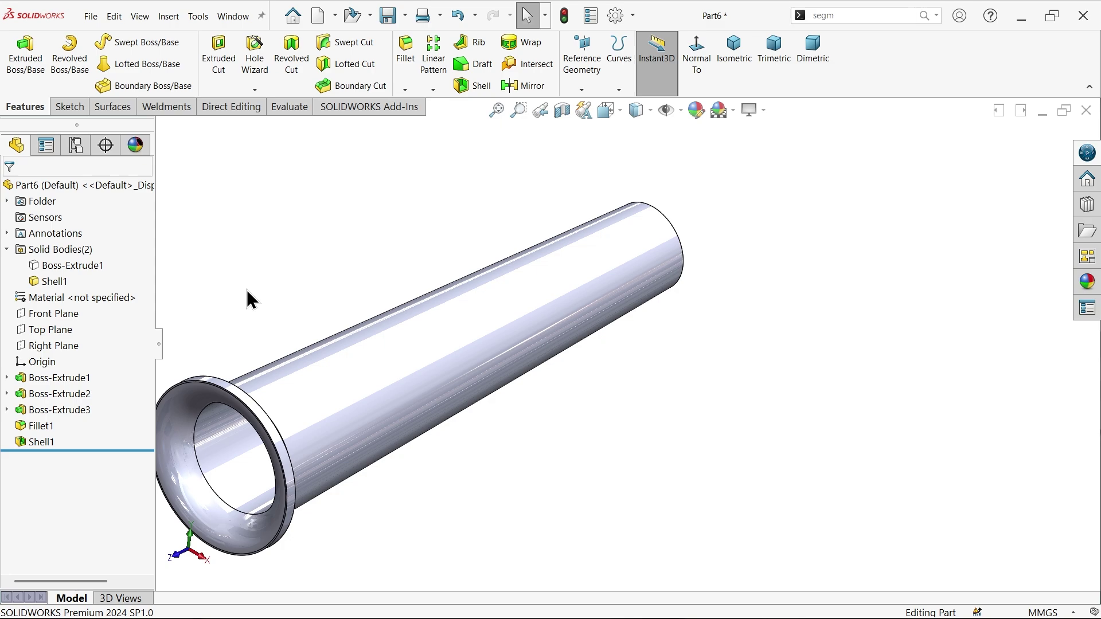
click(82, 268)
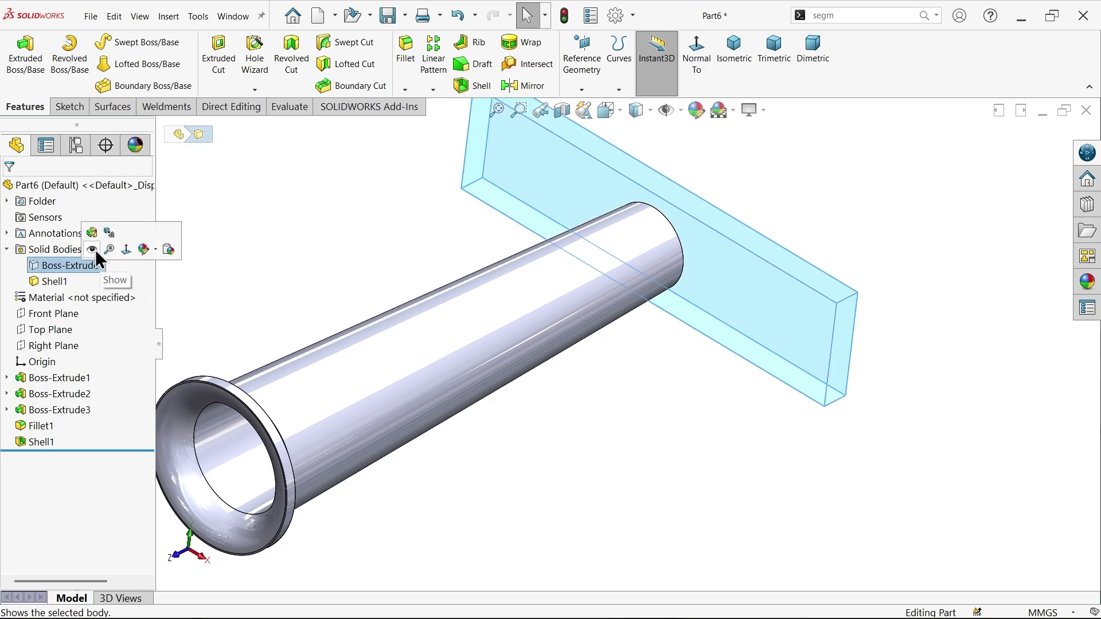
click(95, 250)
Switch to the Farm Tool 5 drawing image and examine the tines' diameter, bend radius, lengths, spacing and offset on the plate
key(alt+Tab)
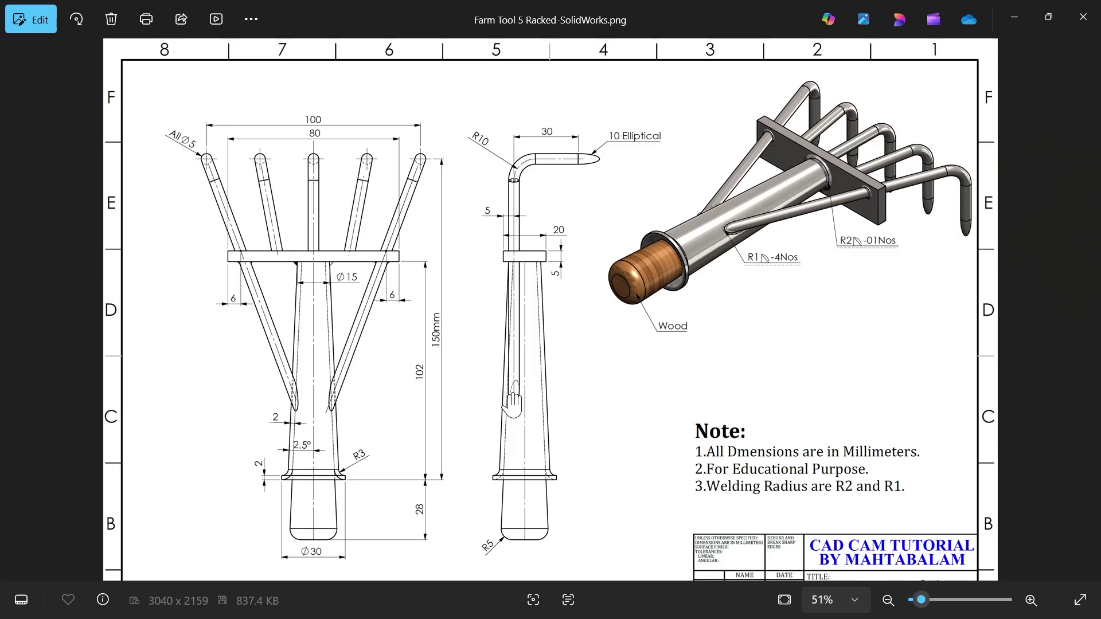
scroll(300, 407, up, 3)
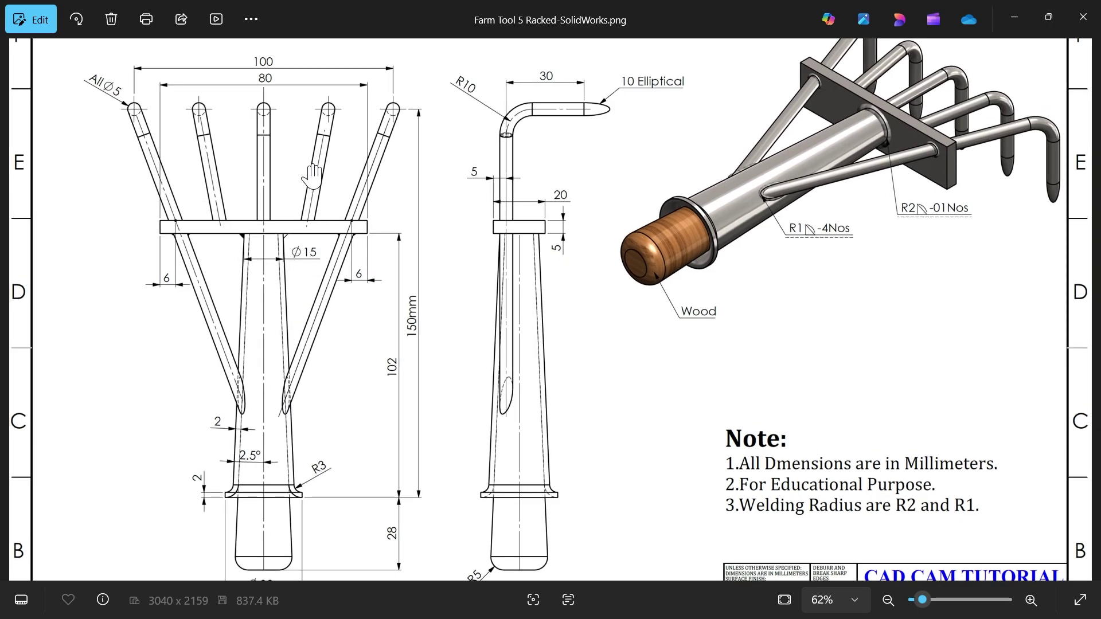
scroll(313, 176, up, 1)
scroll(295, 217, up, 2)
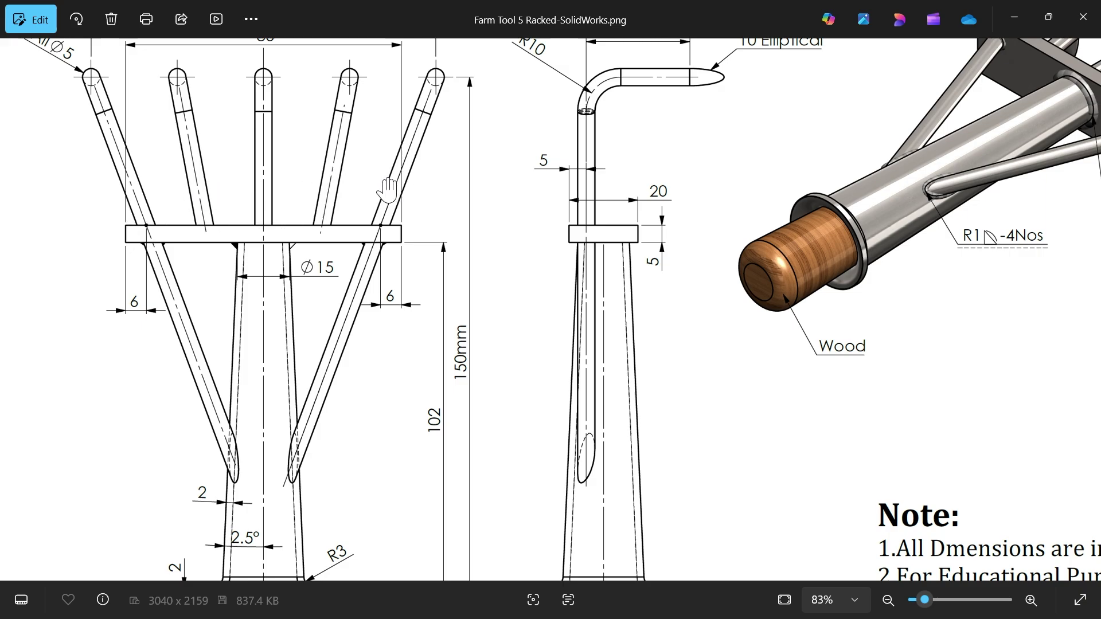
drag(236, 176, 266, 312)
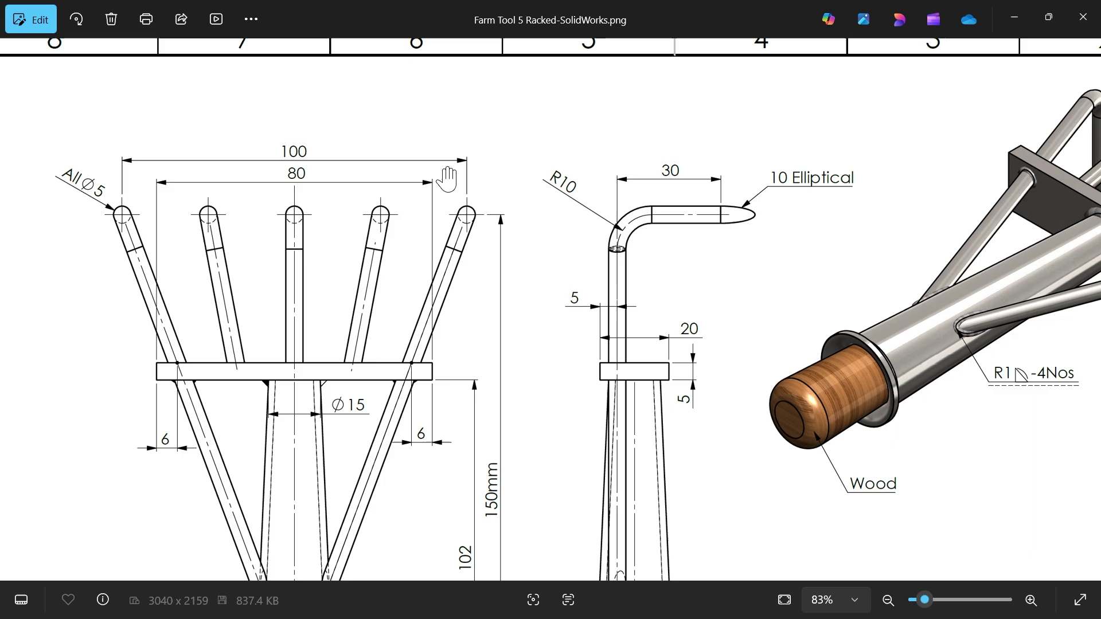
drag(424, 304, 437, 178)
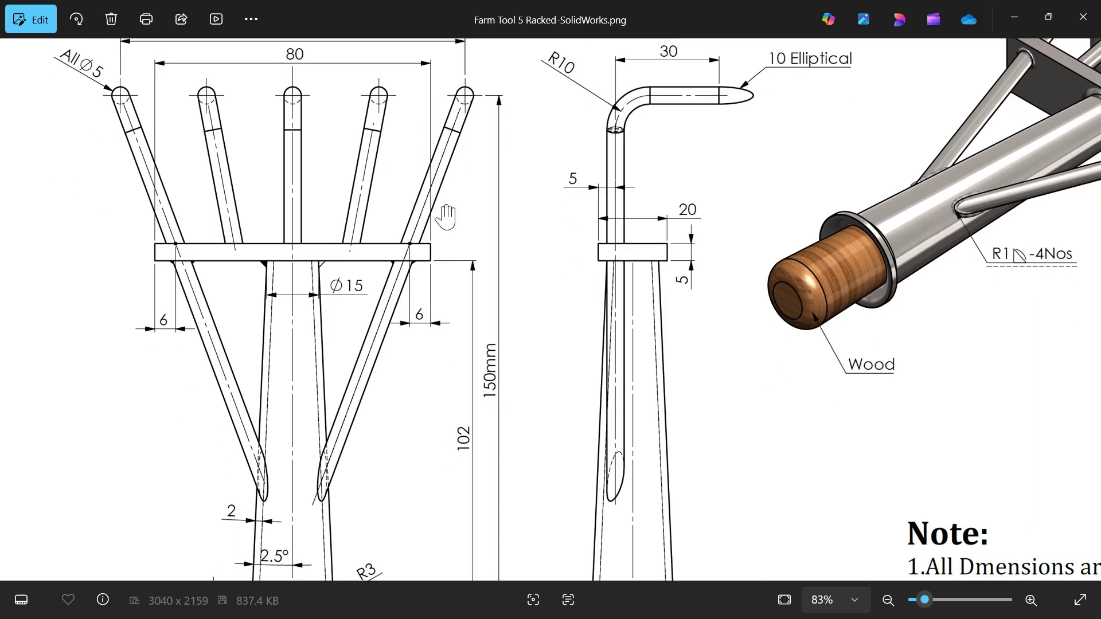
scroll(447, 217, down, 4)
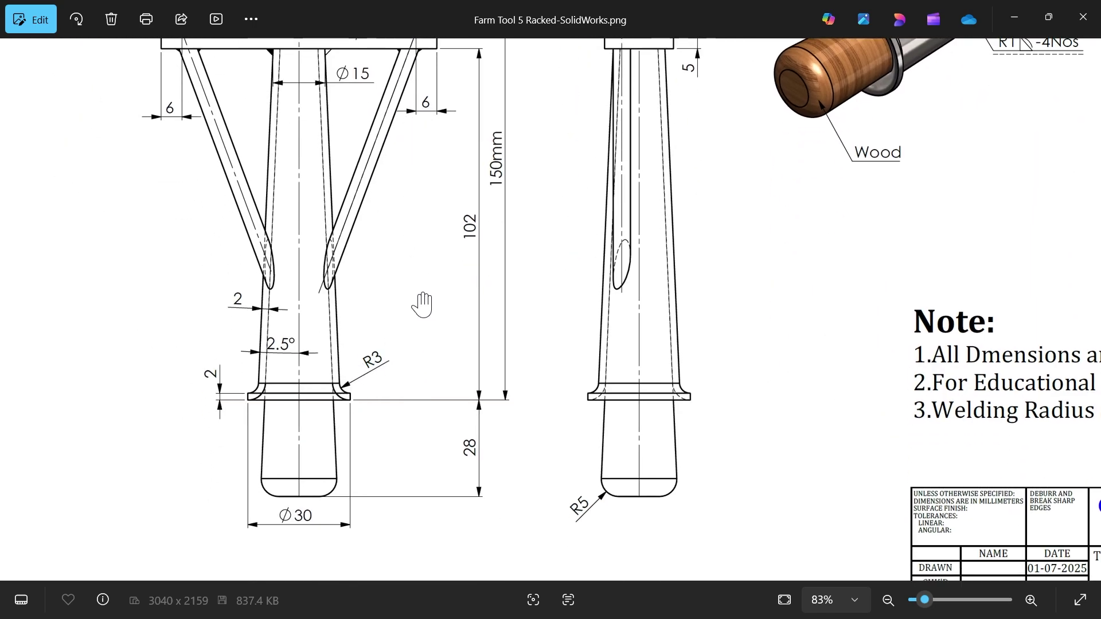
mouse_move(455, 164)
mouse_down()
mouse_move(406, 320)
mouse_move(402, 412)
mouse_up()
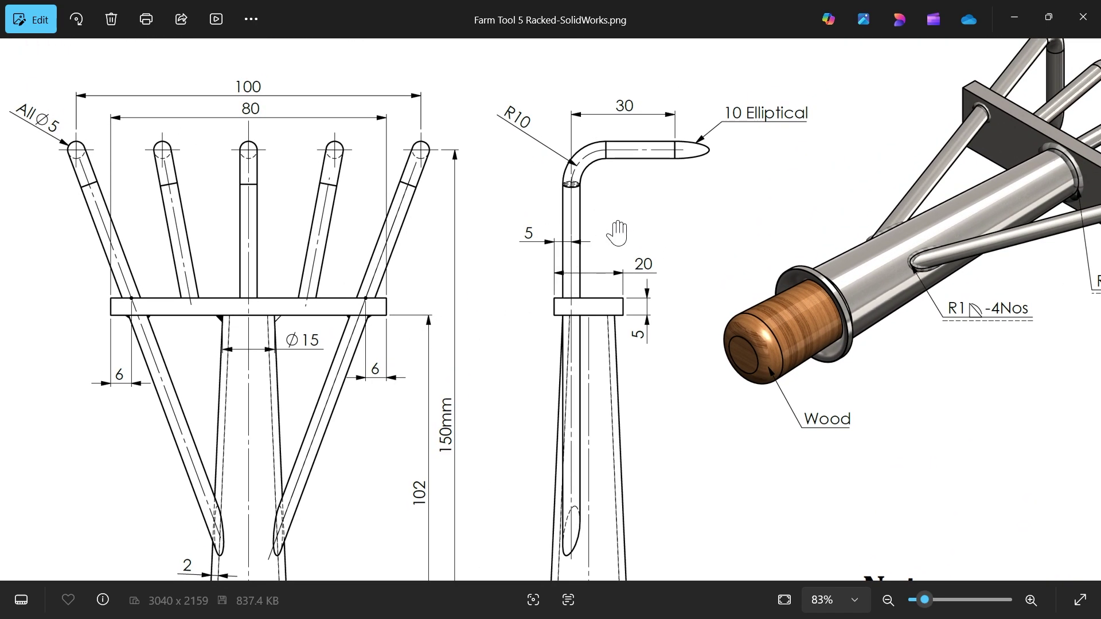
ctrl+scroll(619, 233, up, 3)
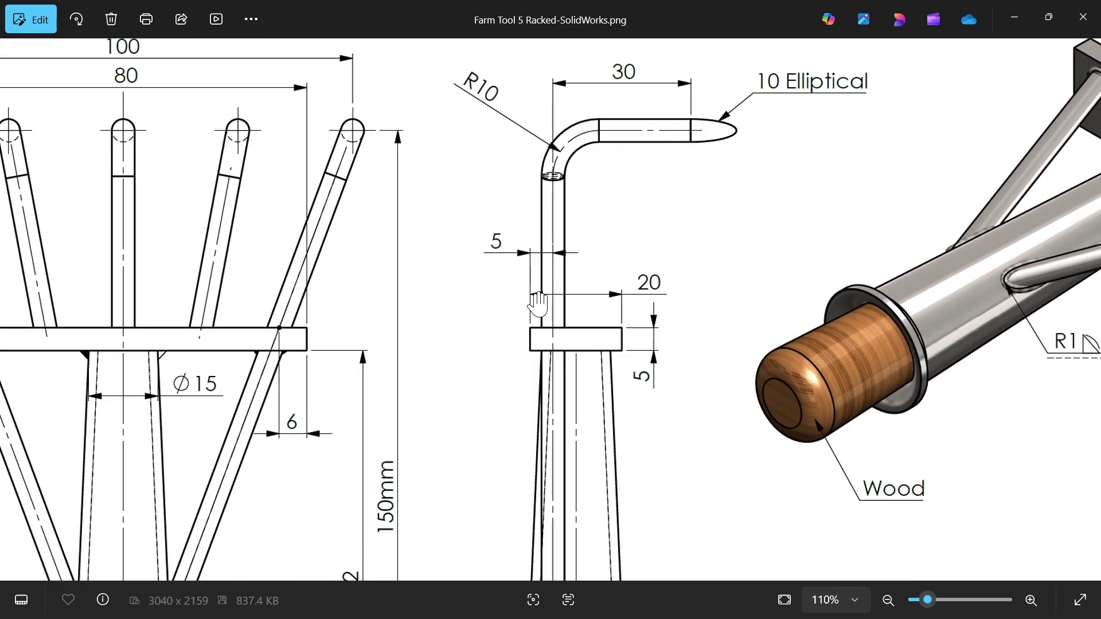
ctrl+scroll(539, 303, up, 2)
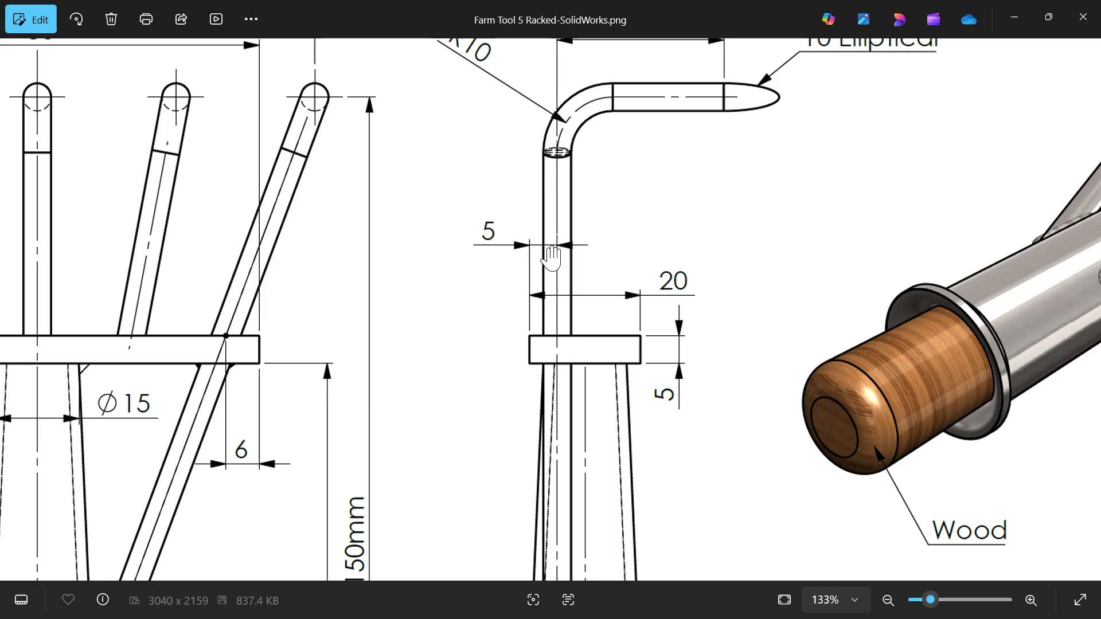
ctrl+scroll(552, 258, down, 4)
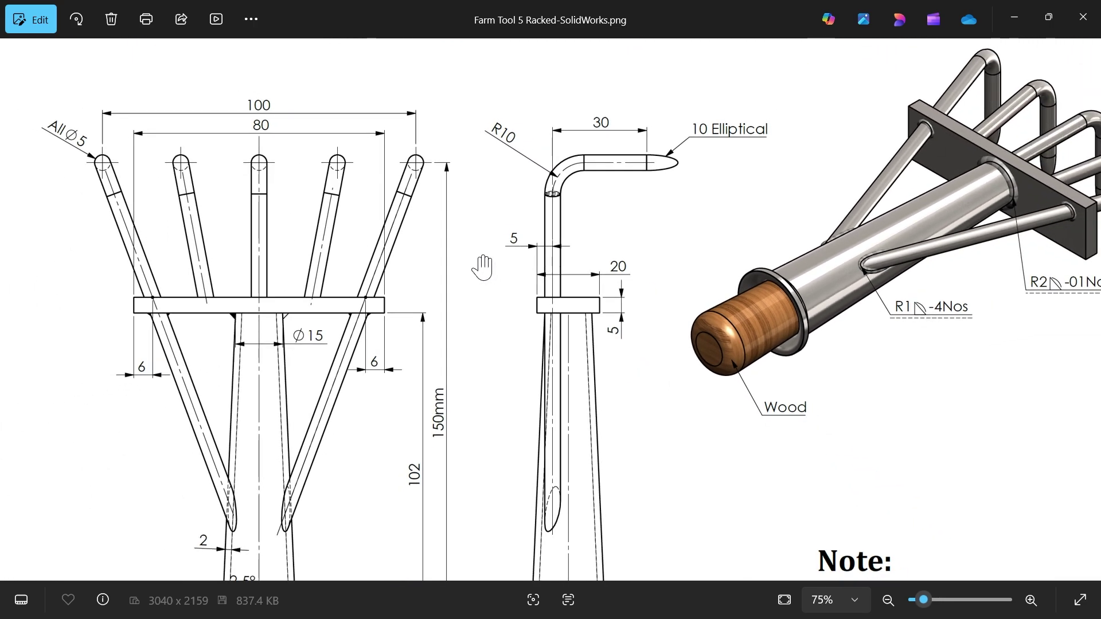
ctrl+scroll(542, 182, up, 3)
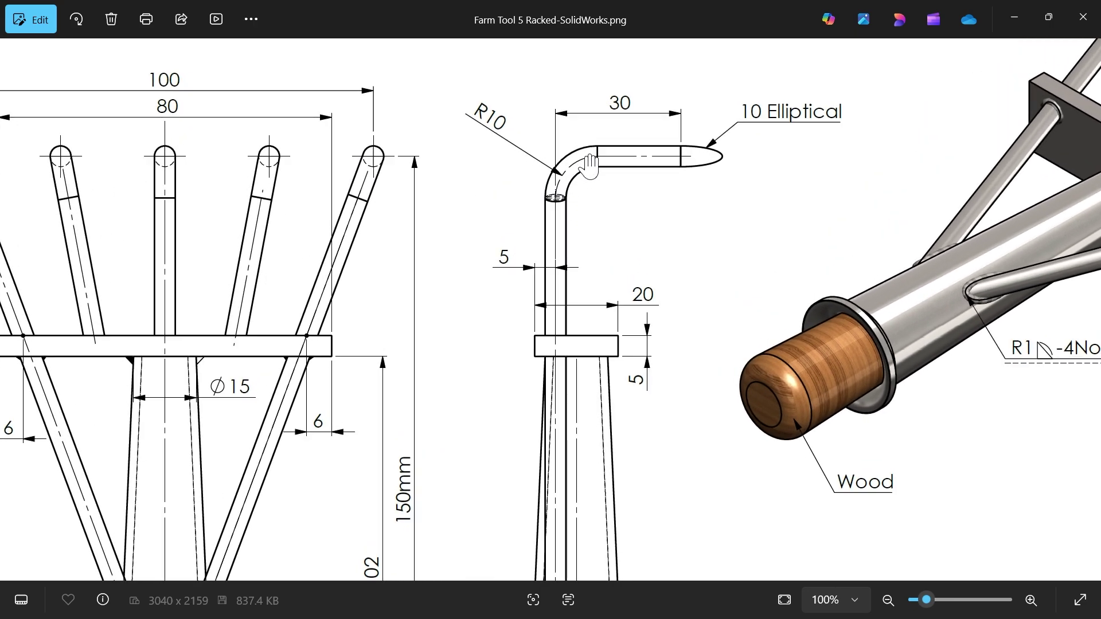
ctrl+scroll(486, 182, down, 3)
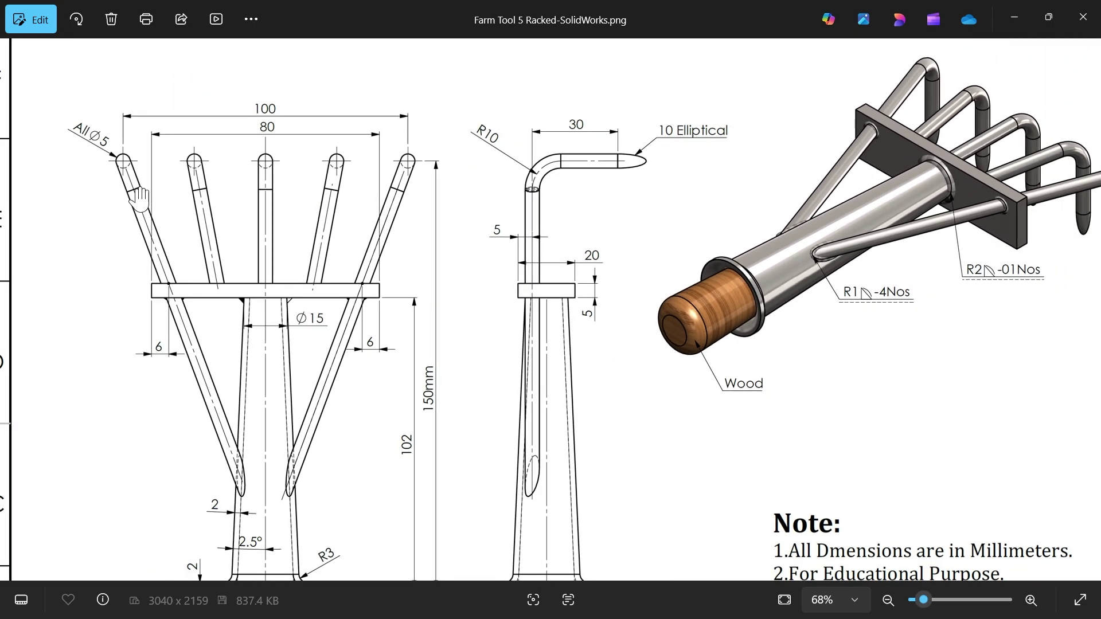
ctrl+scroll(144, 228, up, 2)
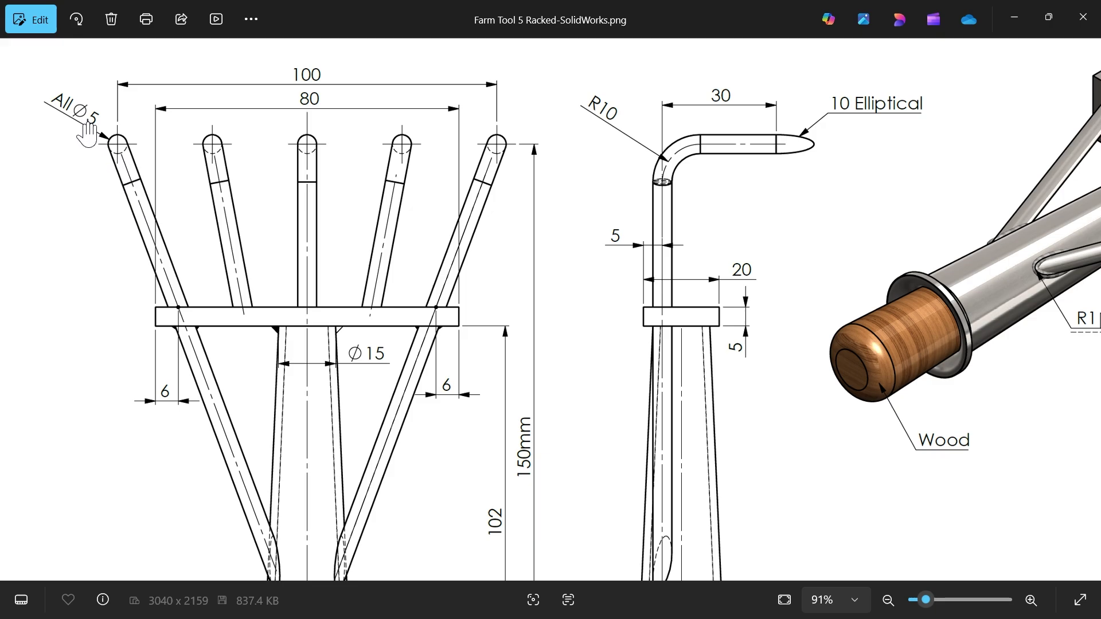
ctrl+scroll(86, 131, down, 1)
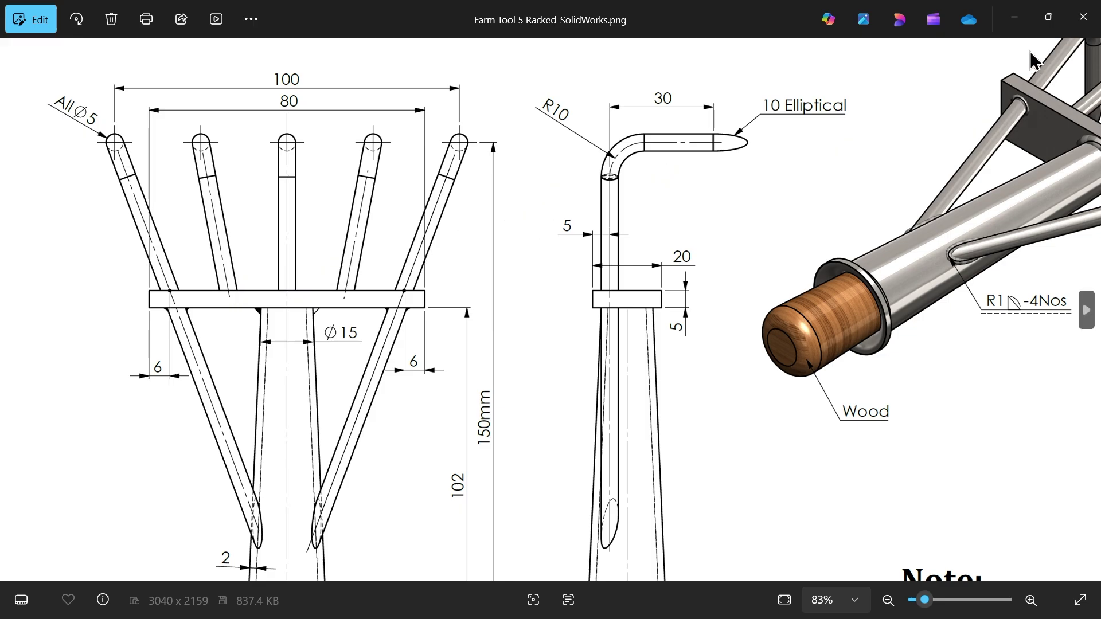
click(1014, 18)
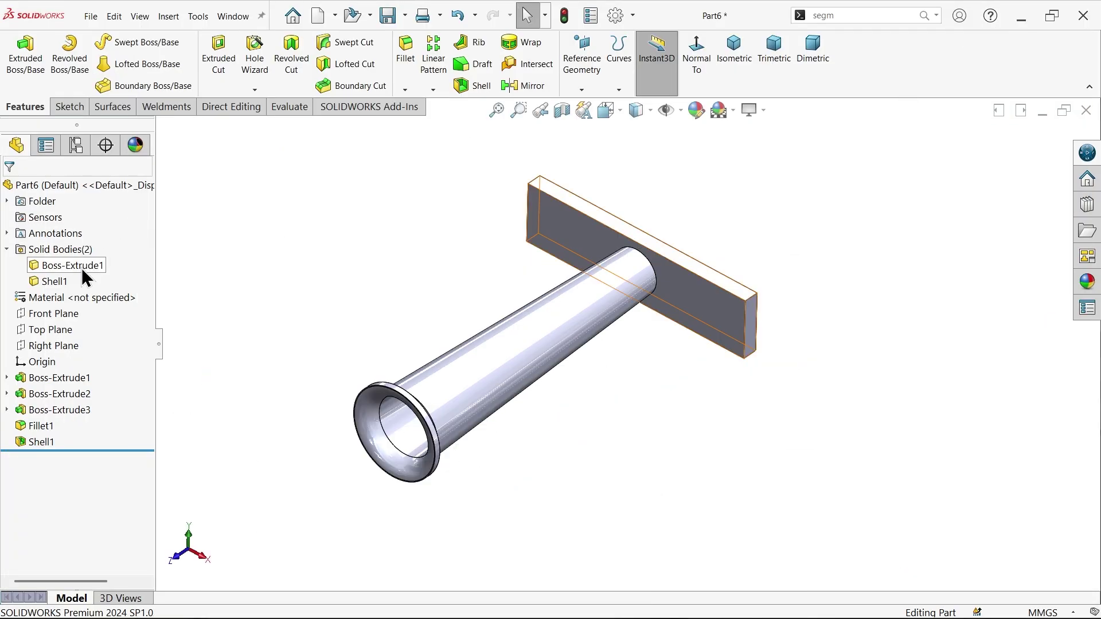
Start a sketch on the Right Plane and draw a corner rectangle about 36 by 24 mm extending from the plate's outer face
click(46, 347)
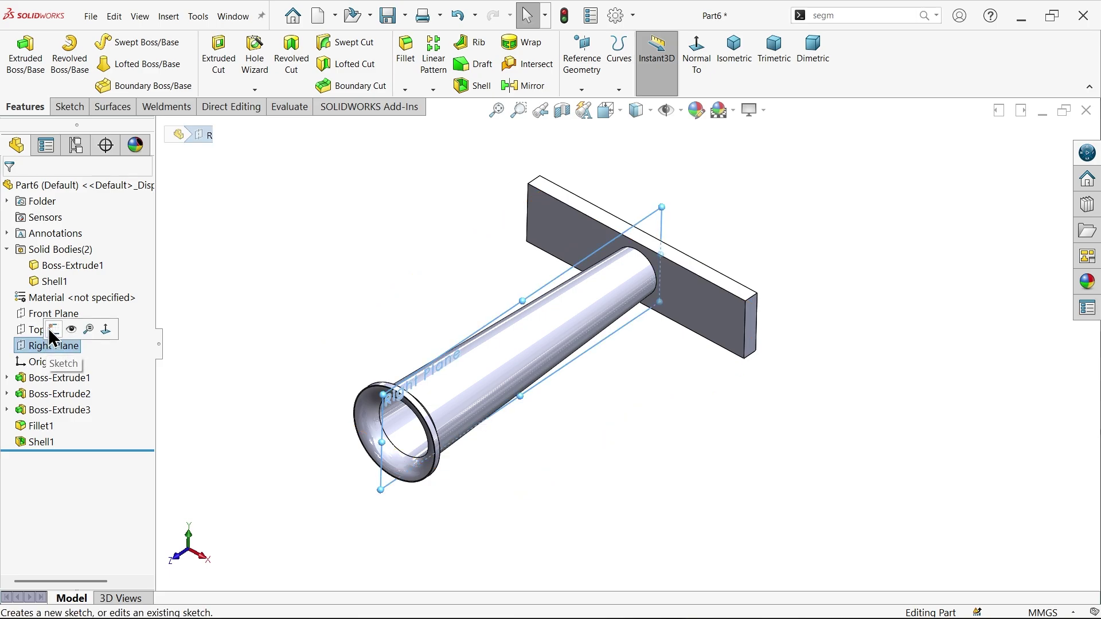
click(51, 329)
click(106, 73)
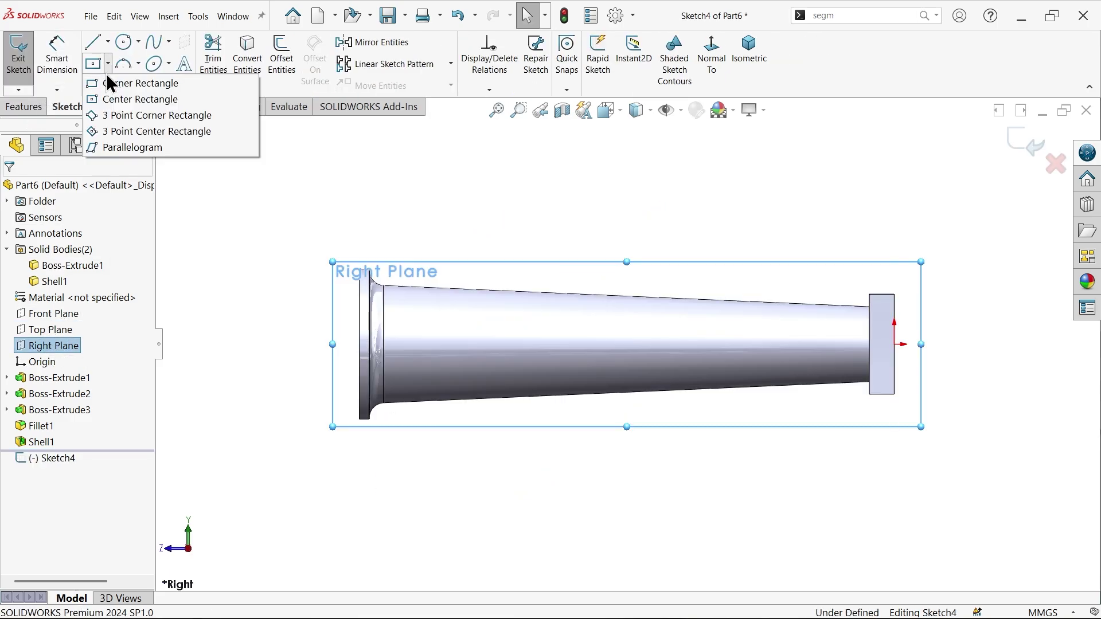
click(114, 87)
scroll(831, 352, down, 4)
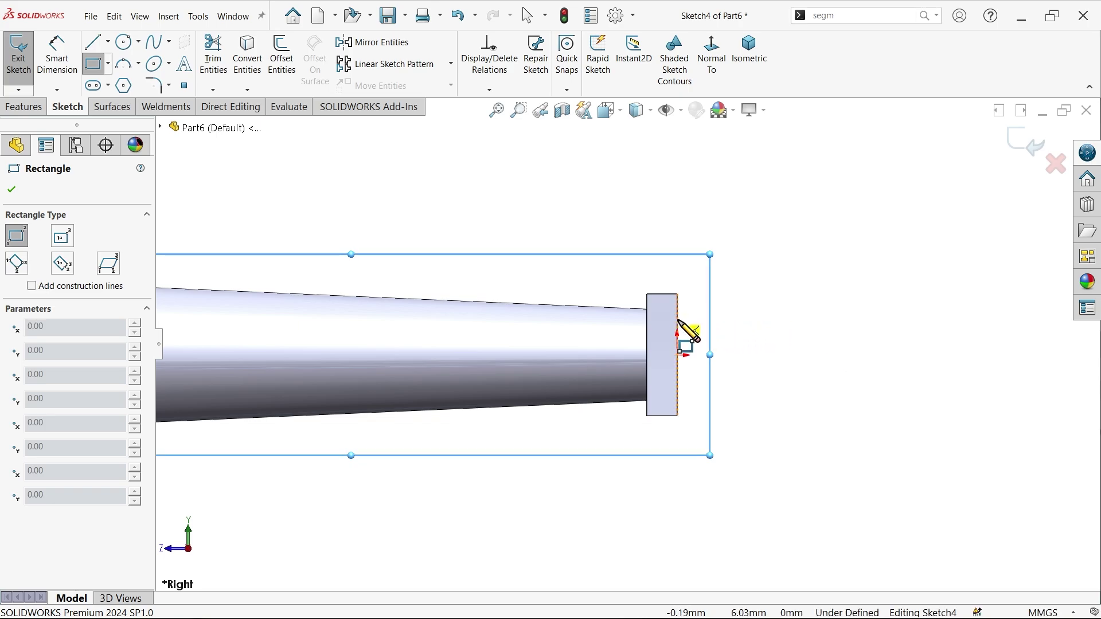
mouse_move(678, 319)
mouse_down()
mouse_move(818, 467)
mouse_move(896, 462)
mouse_up()
Dimension the height of the rectangle's outer vertical line as 30 mm
click(57, 55)
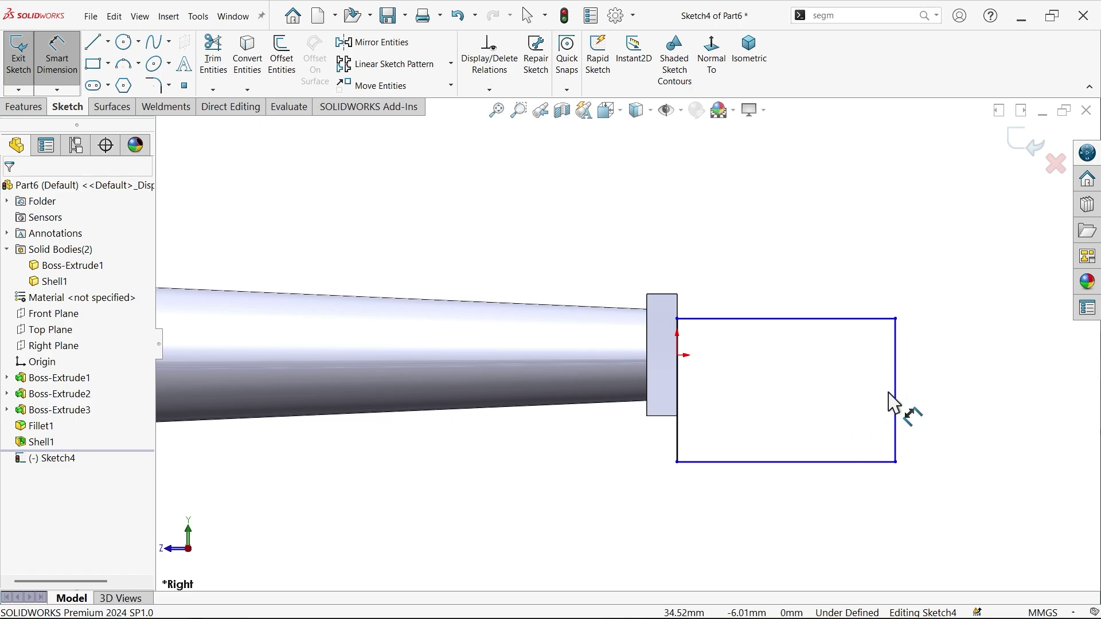
click(903, 401)
click(935, 401)
text(30)
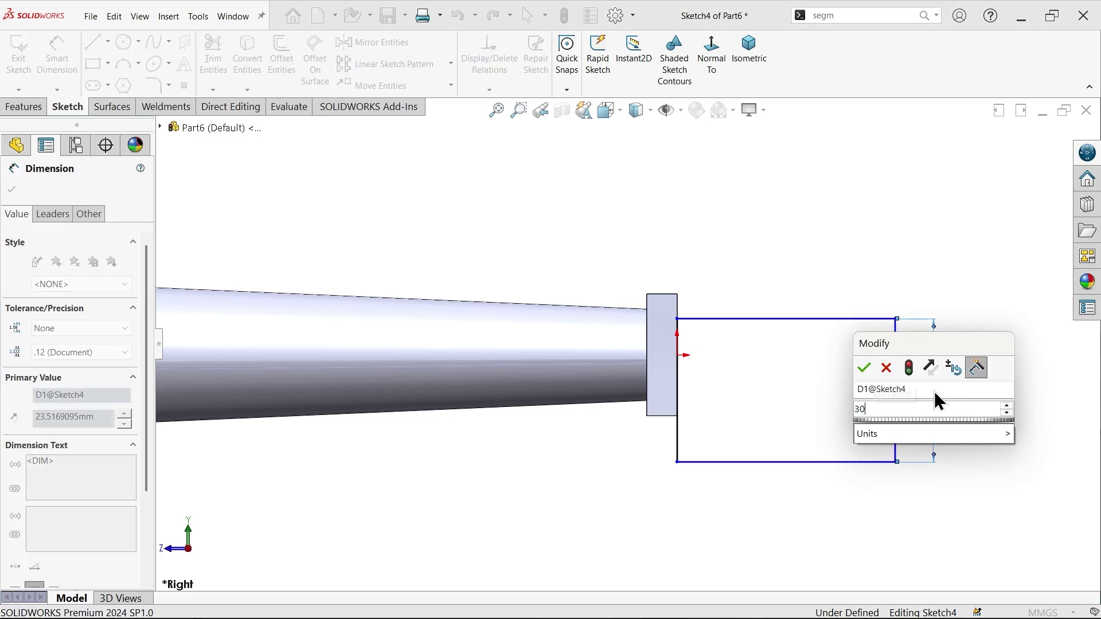
key(Return)
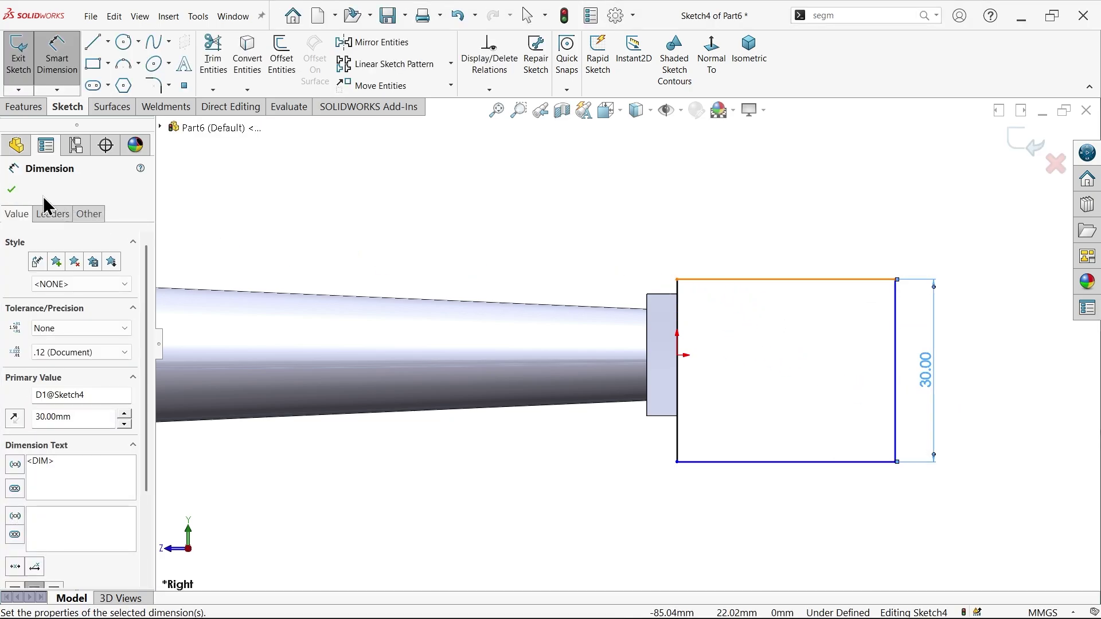
Dimension the distance from the handle's flanged end face to the rectangle's outer vertical line as 150 mm
click(897, 351)
scroll(725, 344, up, 2)
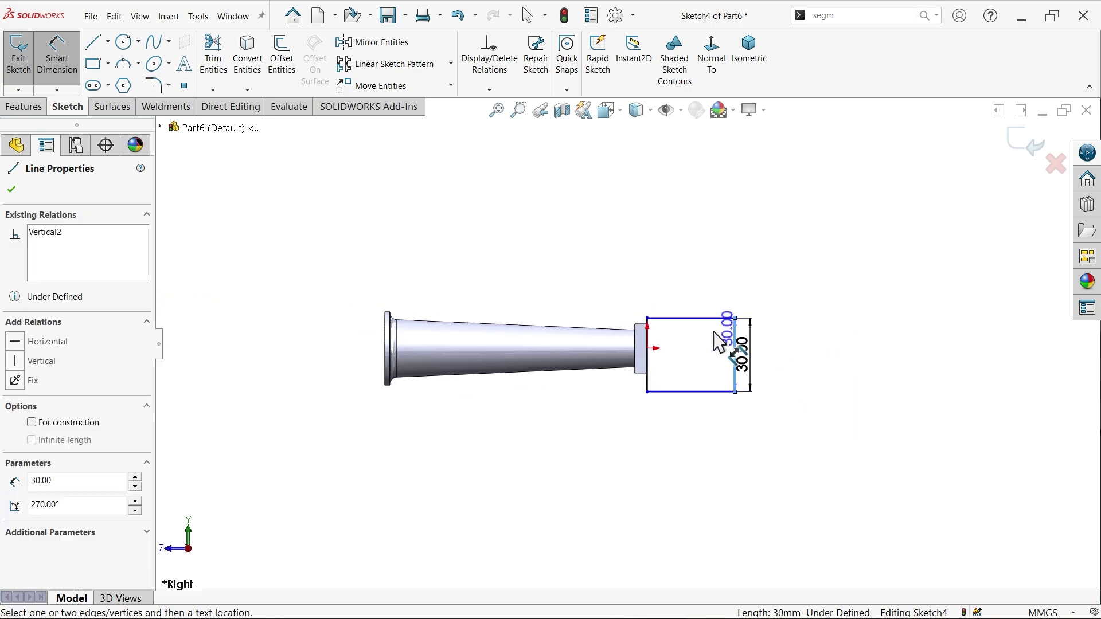
click(305, 350)
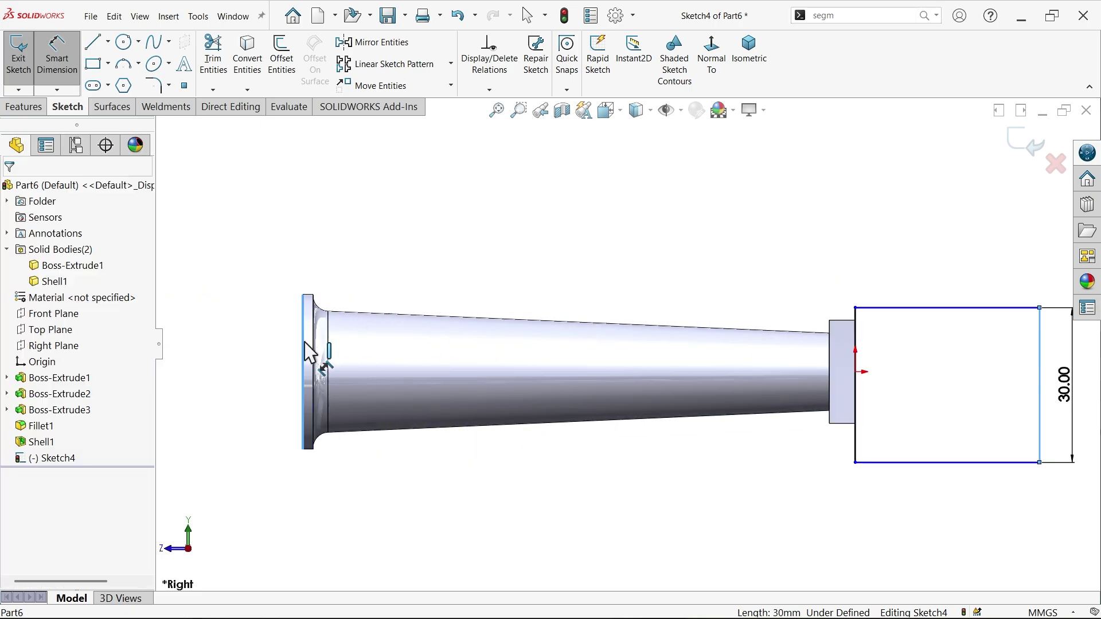
scroll(688, 286, up, 3)
click(700, 473)
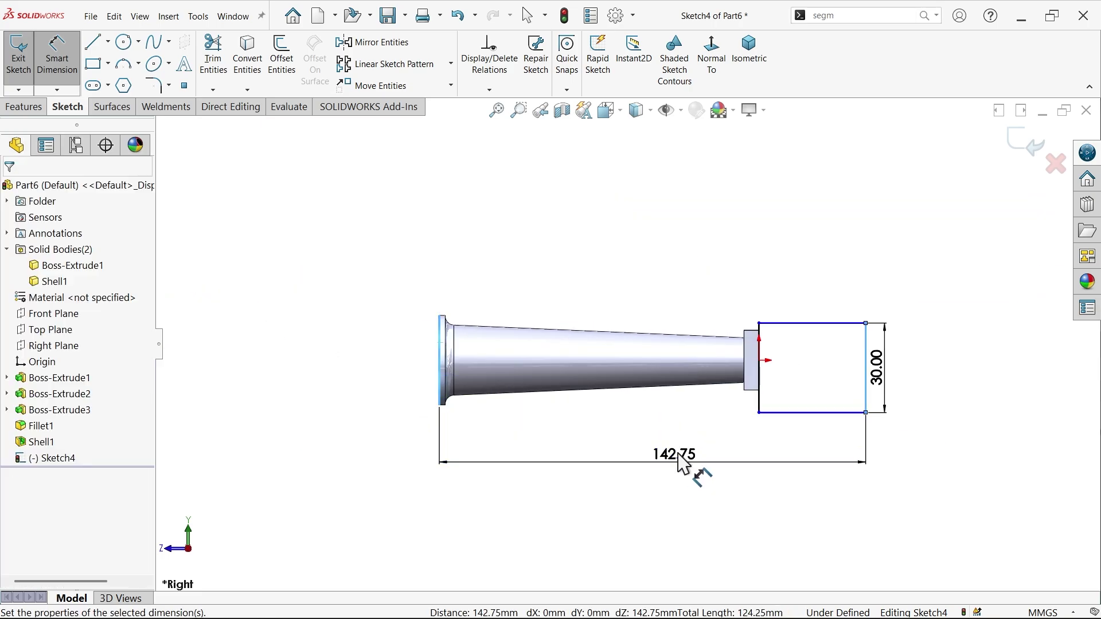
text(150)
key(Return)
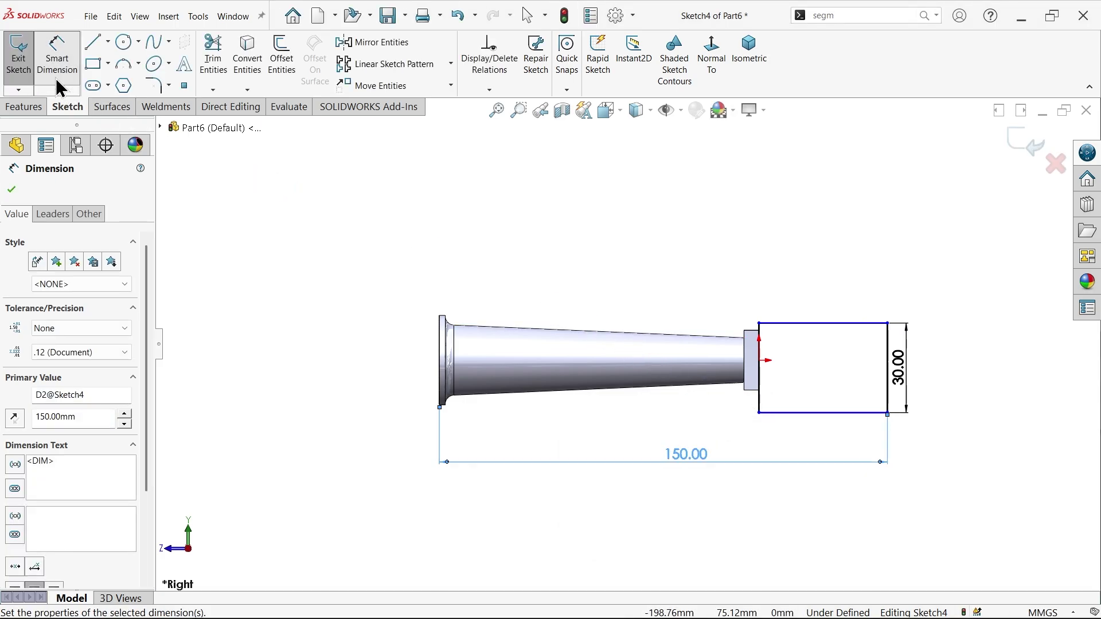
click(56, 78)
Move the rectangle's upper line below the plate's top edge and dimension the distance between them as 5 mm
scroll(801, 359, down, 5)
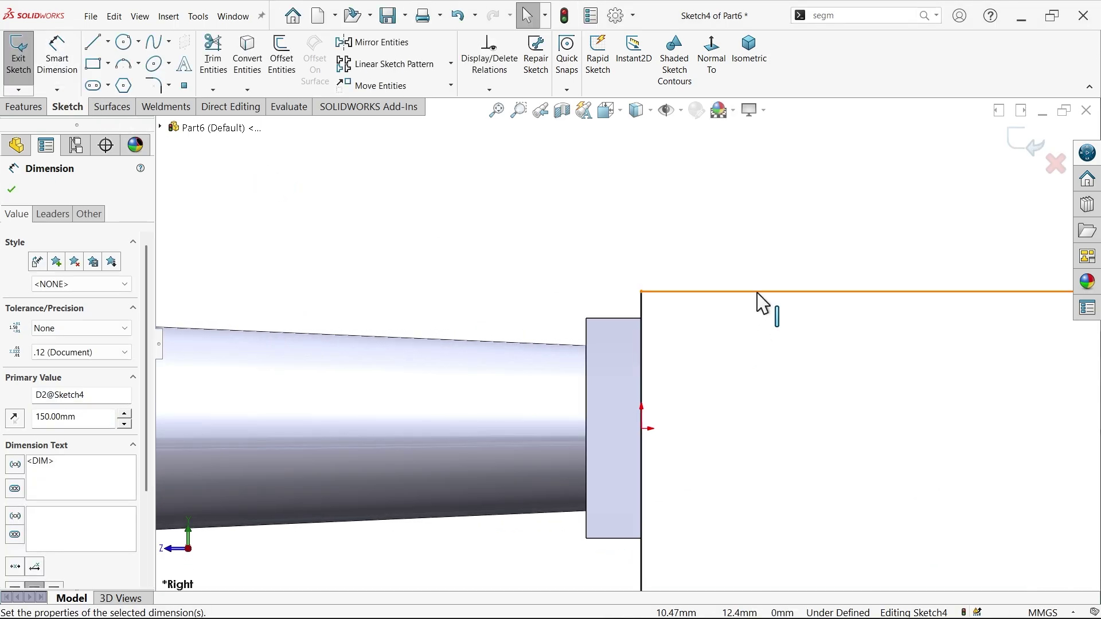
drag(762, 304, 765, 374)
click(42, 65)
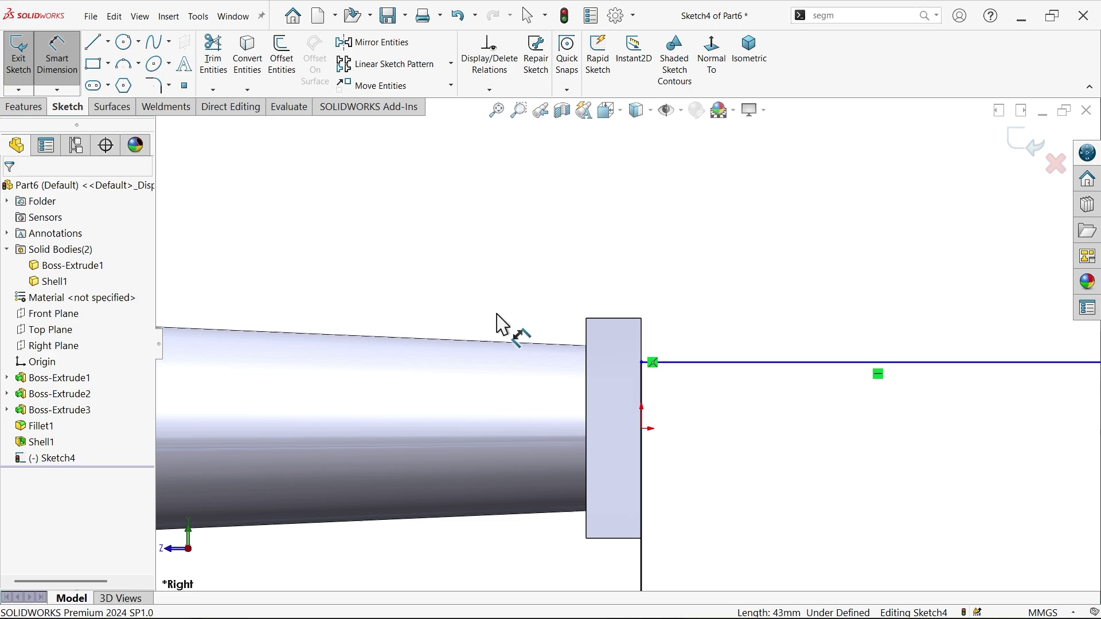
click(717, 362)
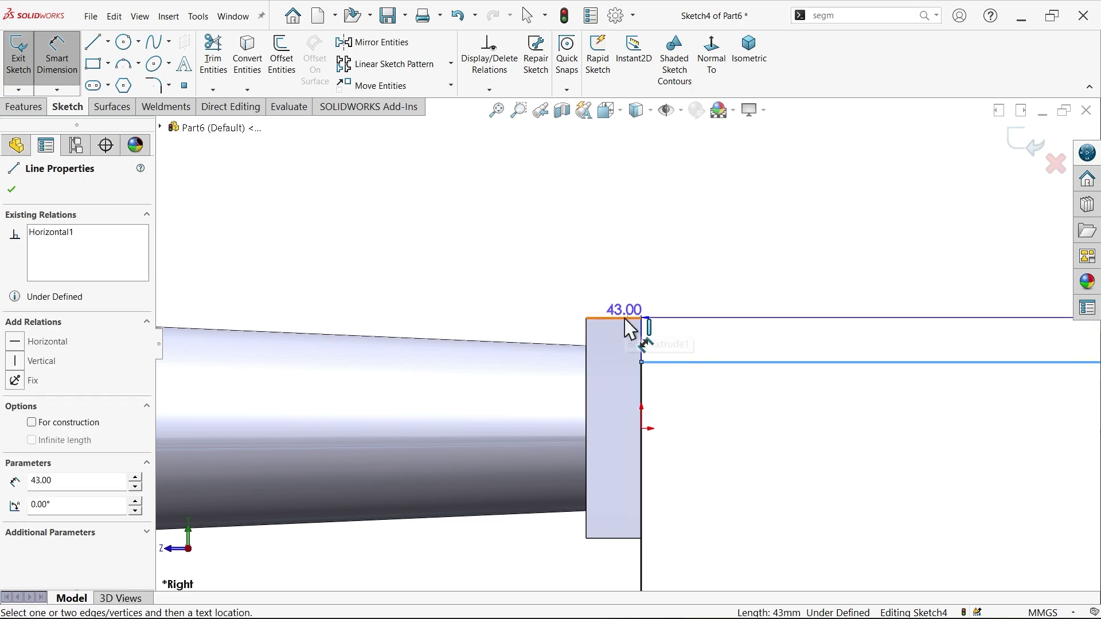
click(629, 318)
click(692, 324)
text(561mm)
key(Return)
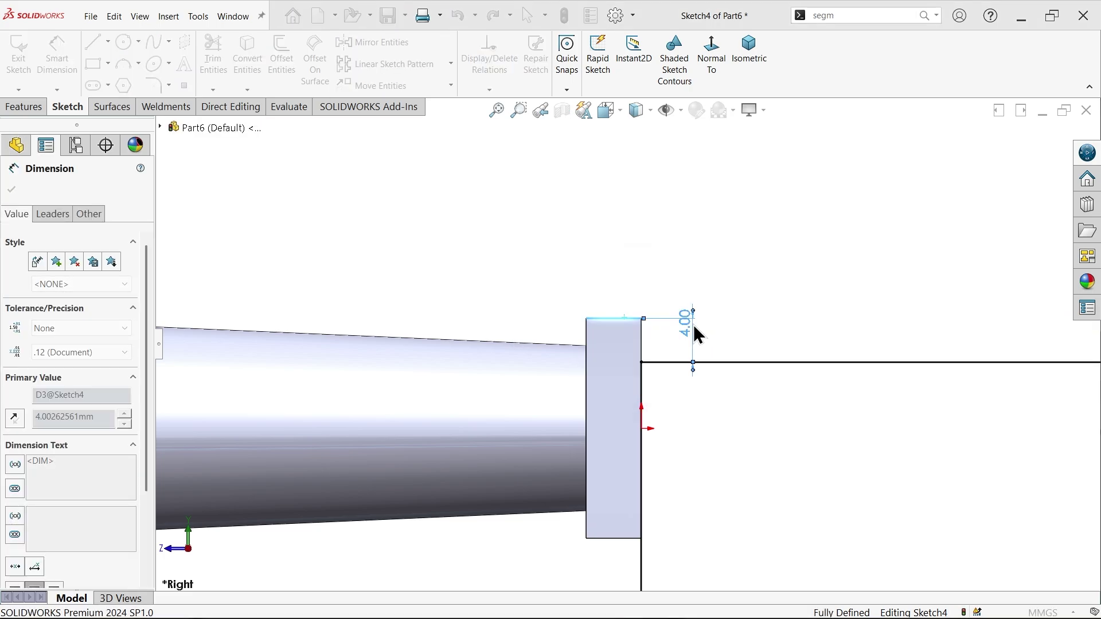
Extrude the rectangle 100 mm with the Mid Plane end condition and without merging the result
click(28, 110)
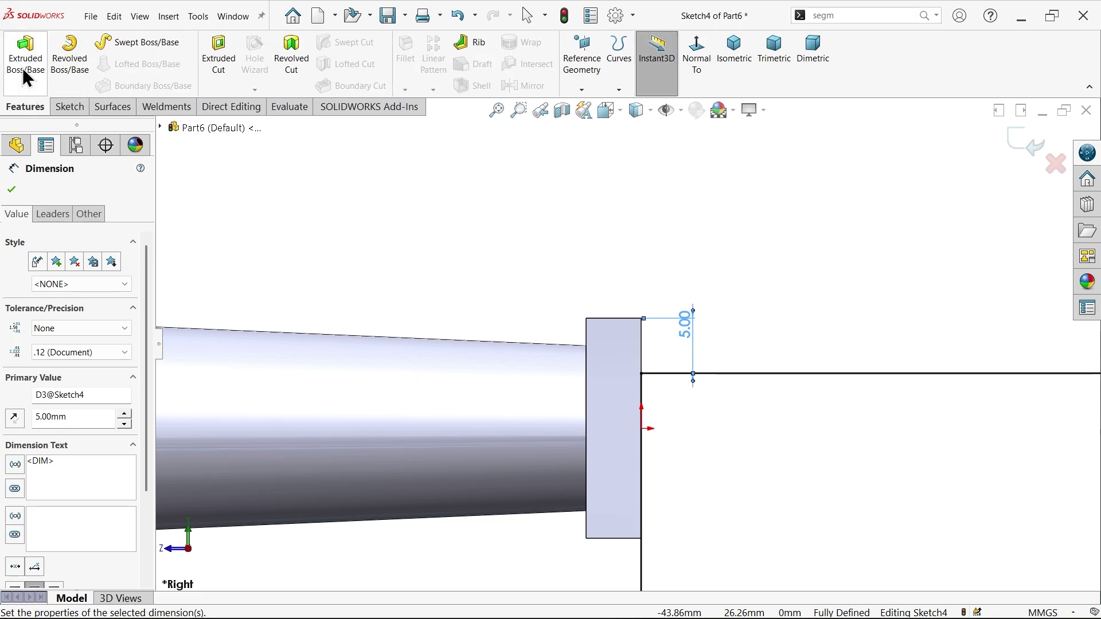
click(26, 57)
click(94, 277)
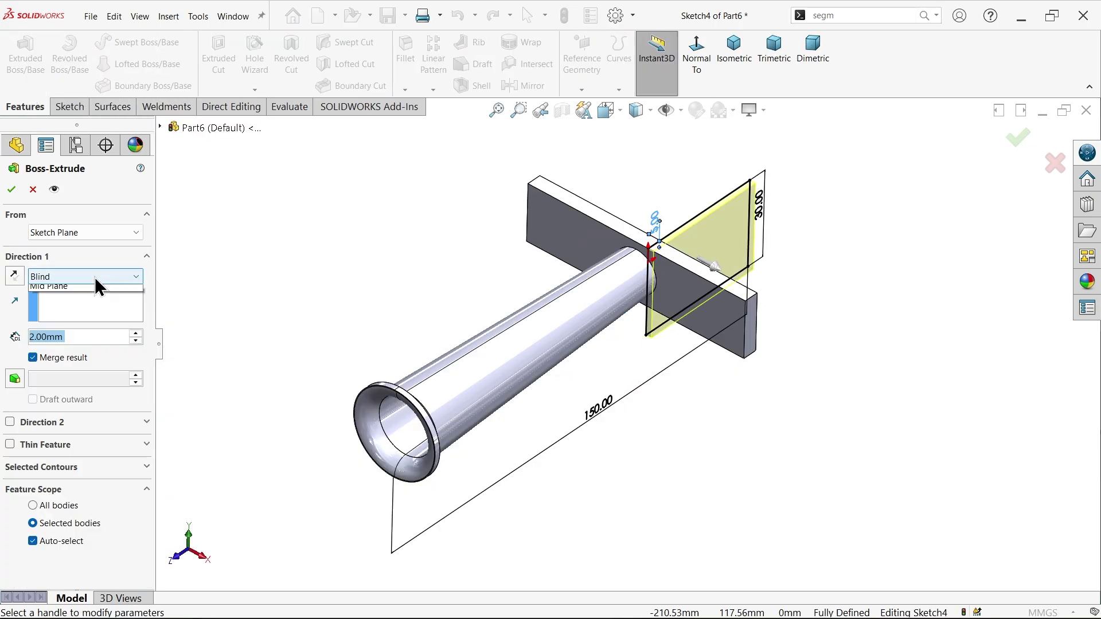
click(53, 363)
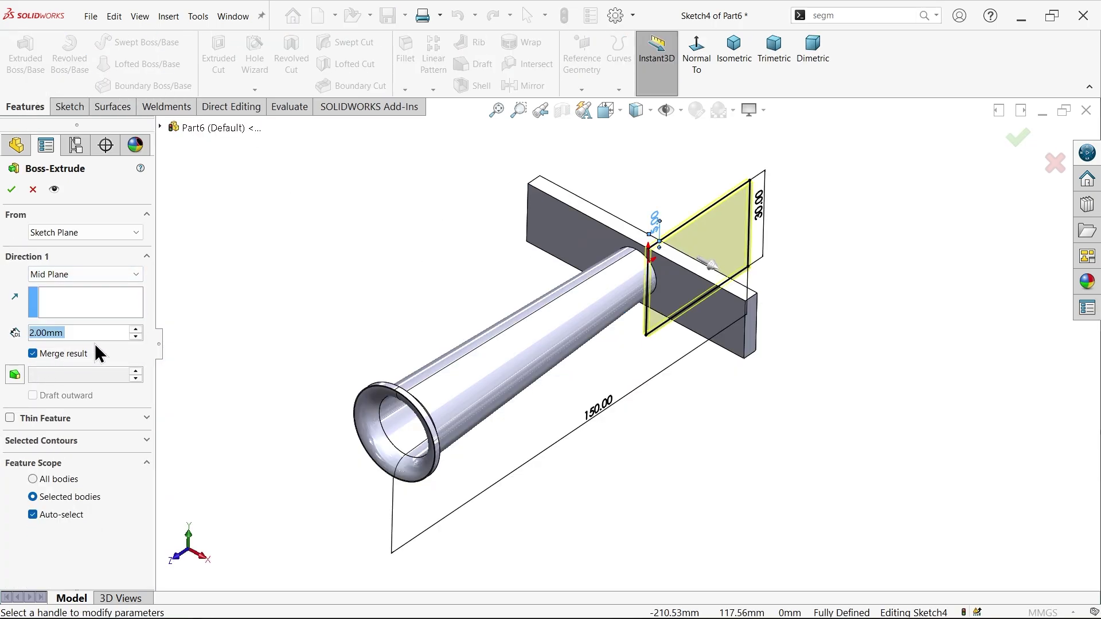
text(100)
key(Return)
scroll(691, 229, up, 1)
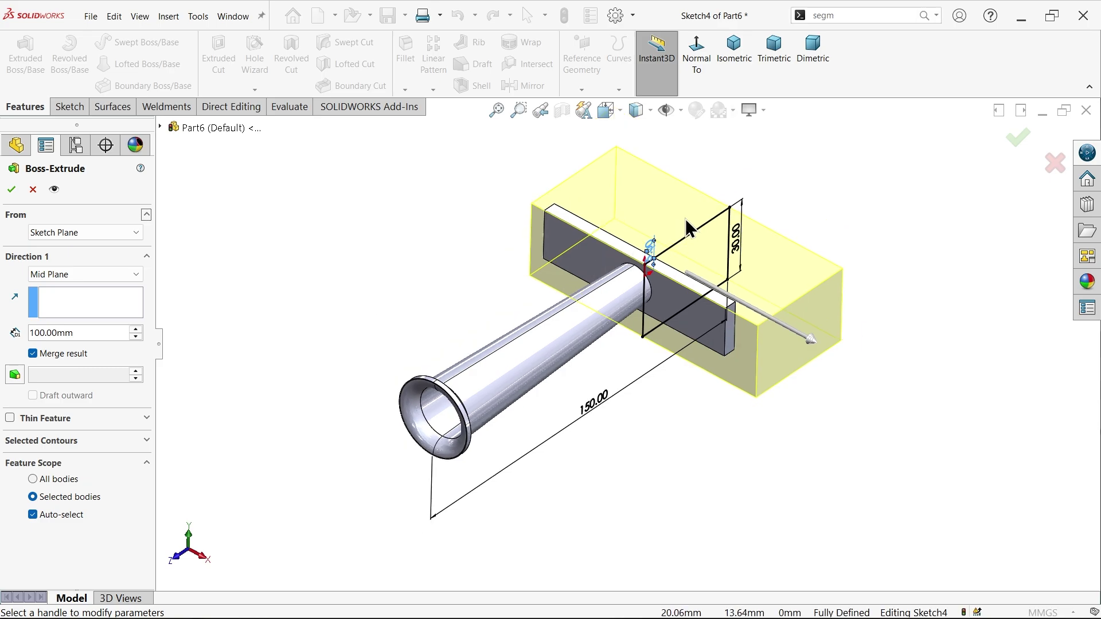
scroll(690, 228, down, 2)
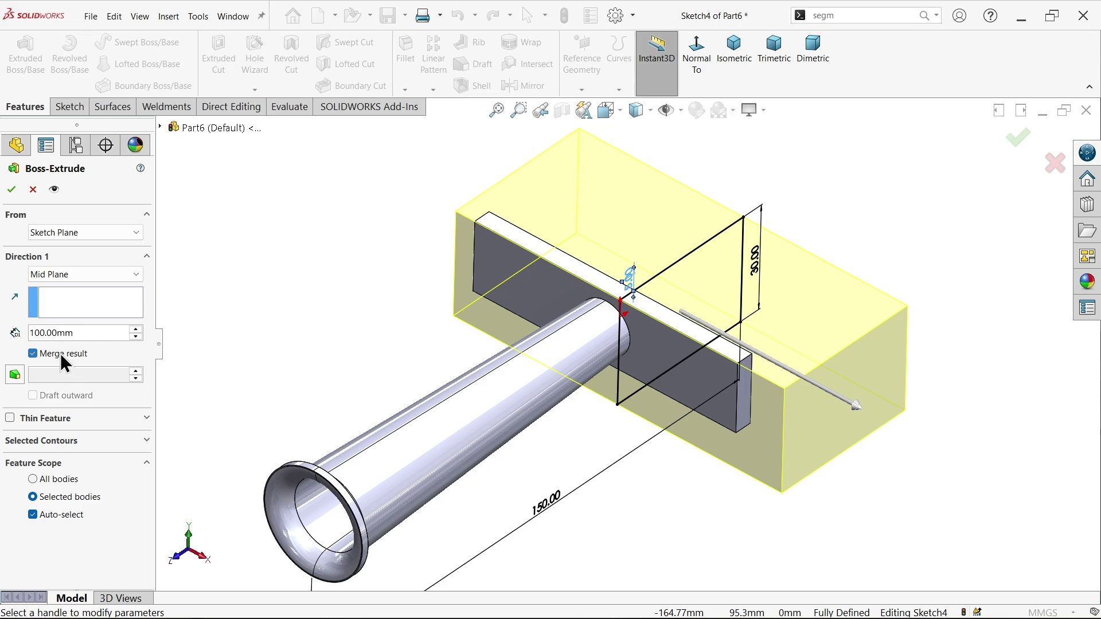
click(33, 354)
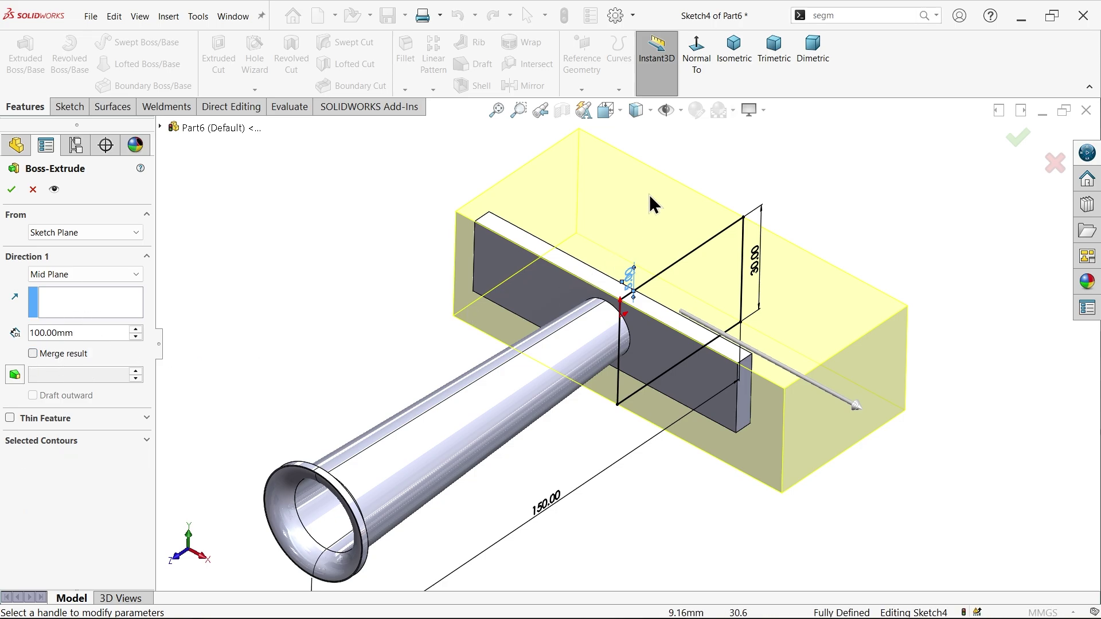
click(11, 190)
Highlight the new block in the solid bodies list and turn off RealView Graphics
click(56, 297)
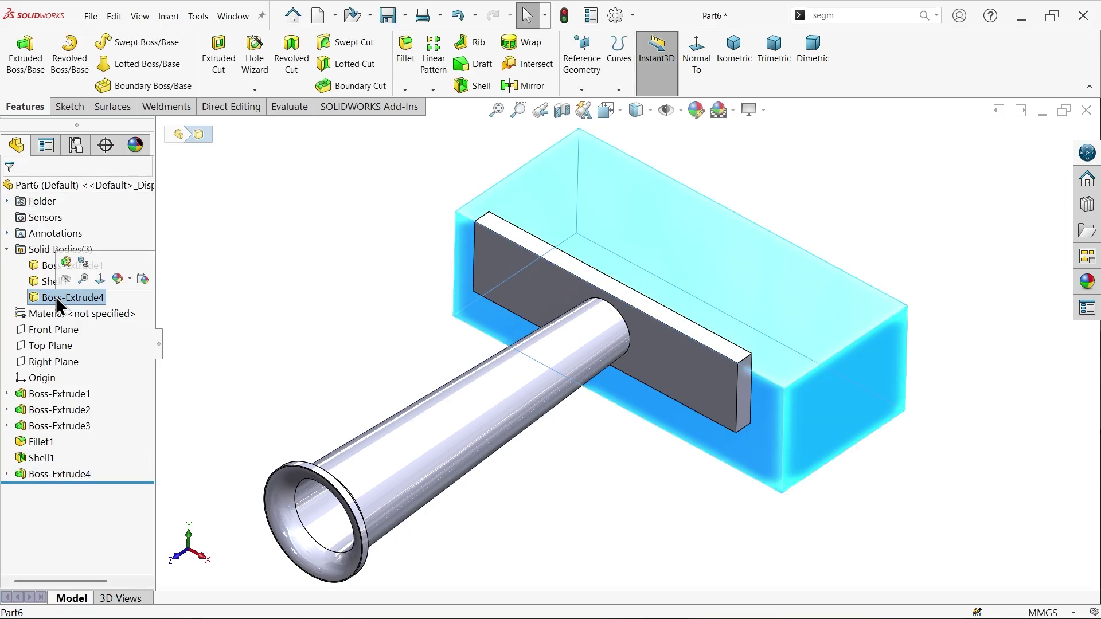
click(265, 288)
click(763, 110)
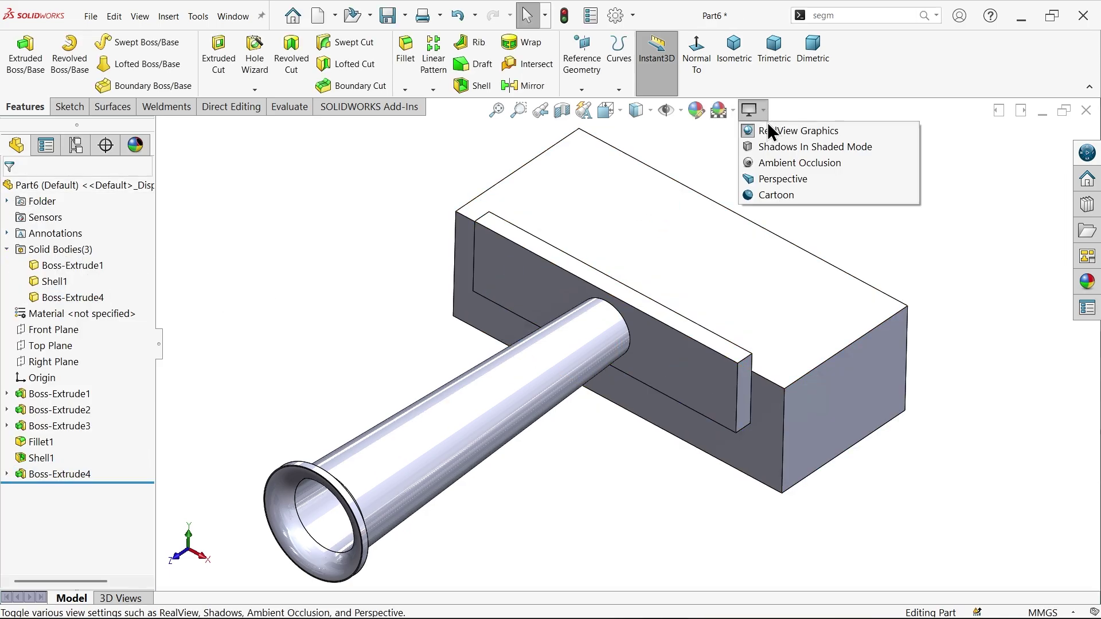
click(766, 131)
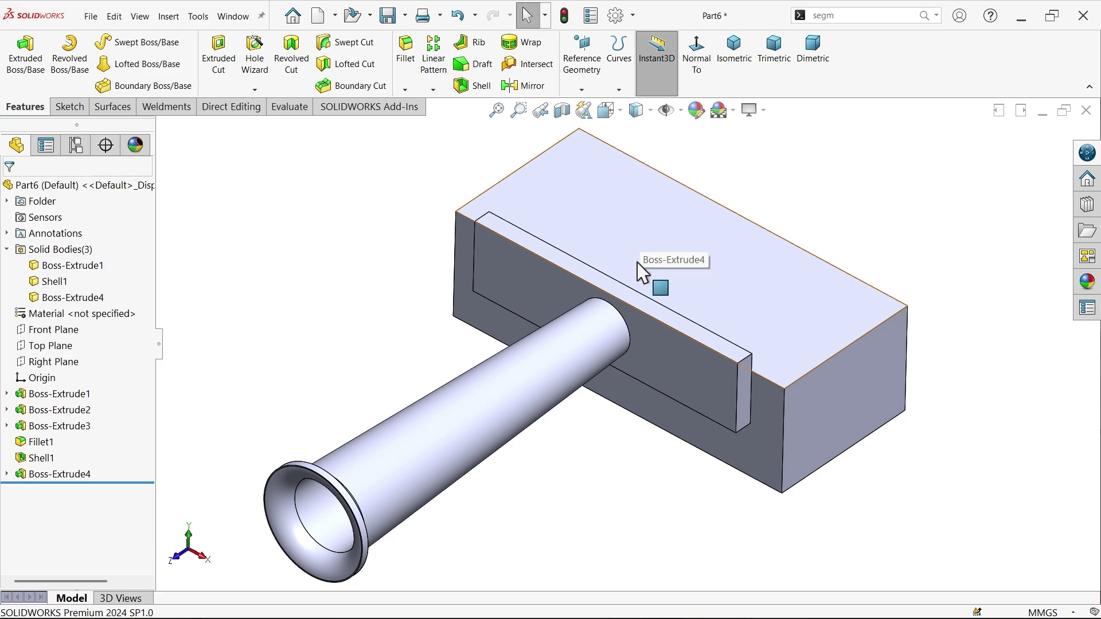
Fillet the block's upper outer edge, farthest from the plate, with a 10 mm radius and circular profile
middle_drag(653, 294, 597, 246)
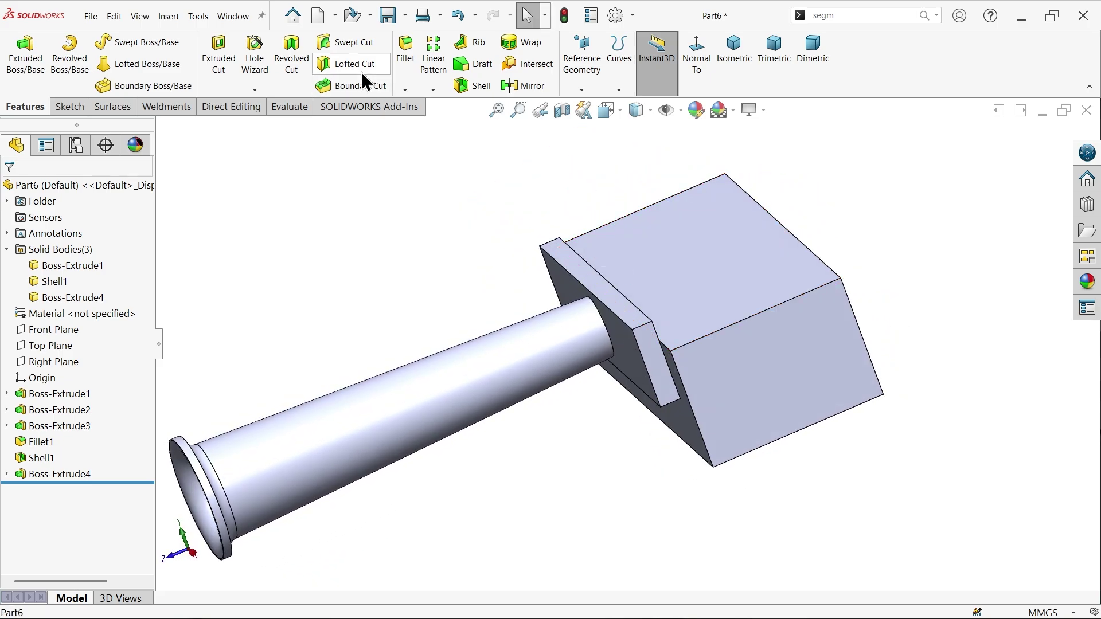
click(408, 51)
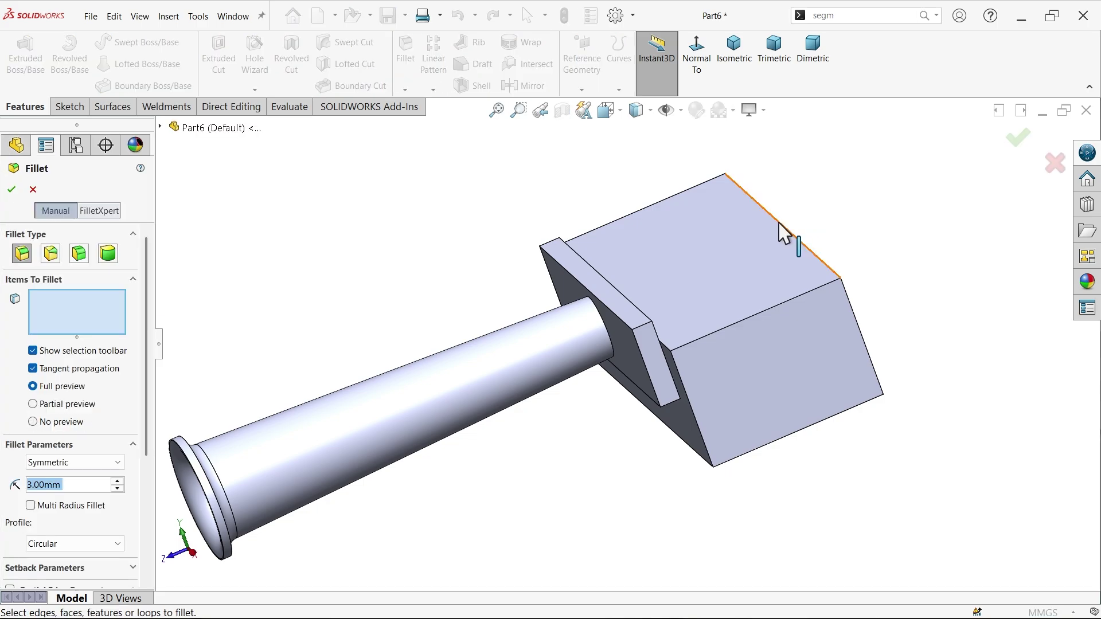
click(781, 233)
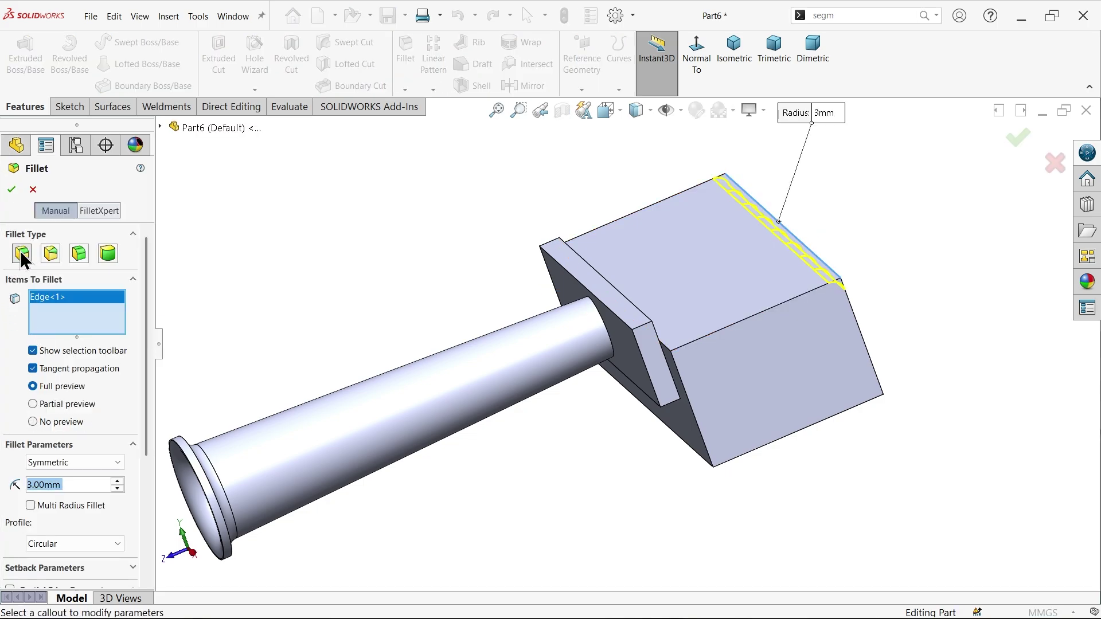
text(10)
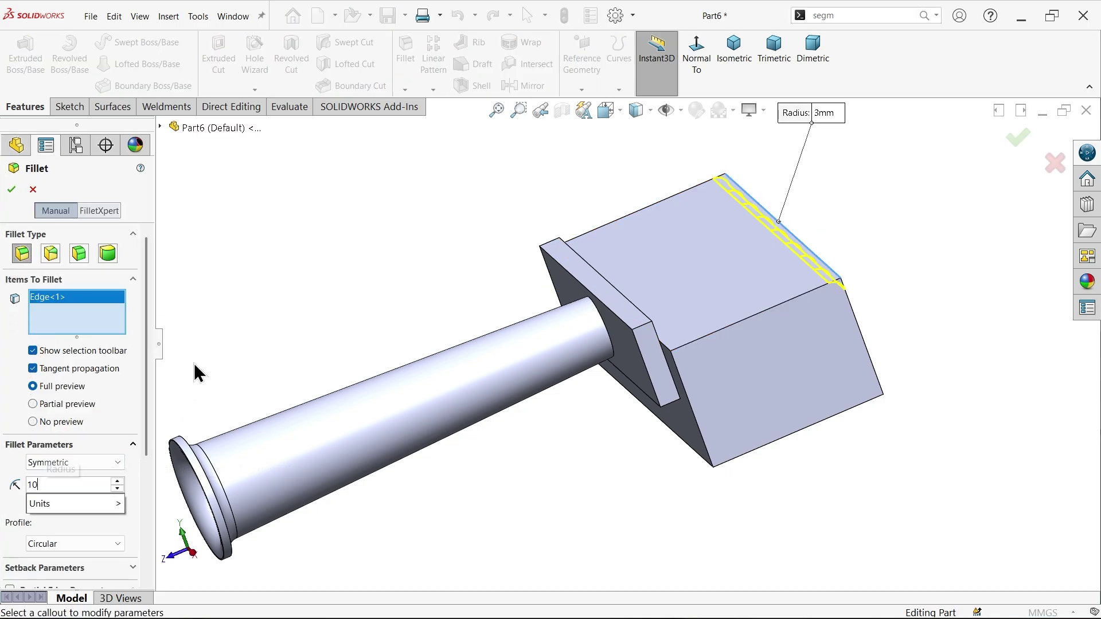
key(Return)
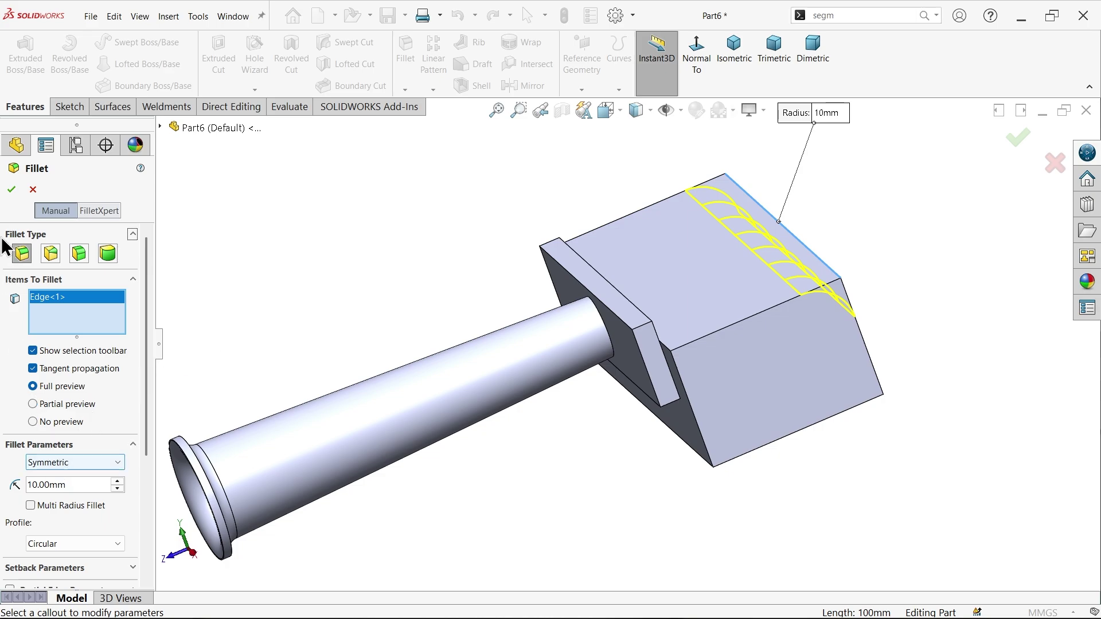
click(43, 545)
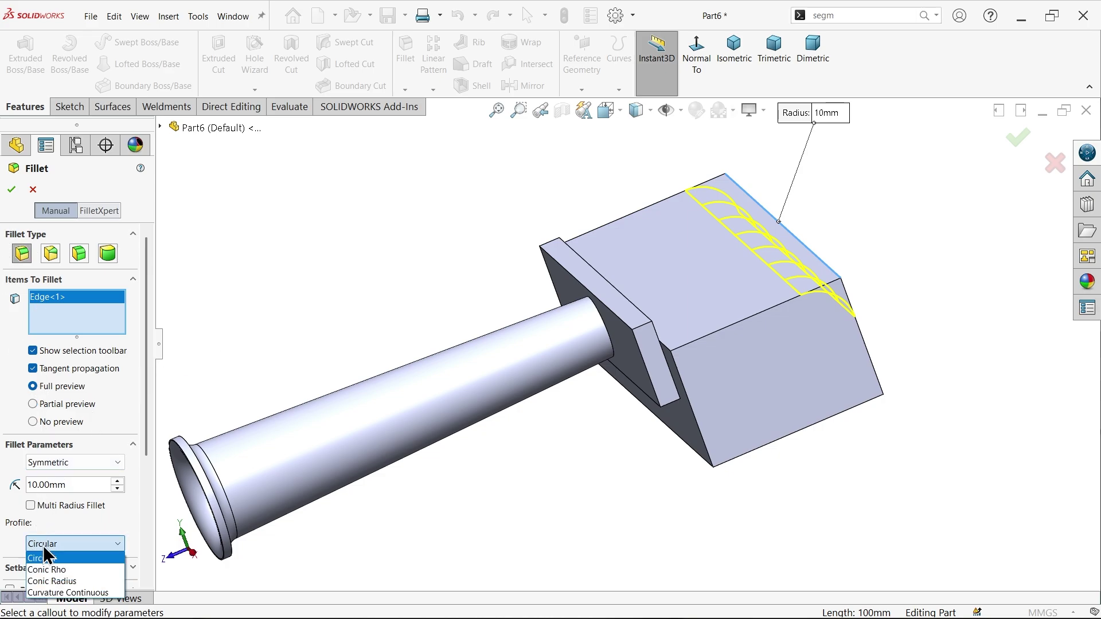
click(46, 557)
click(11, 189)
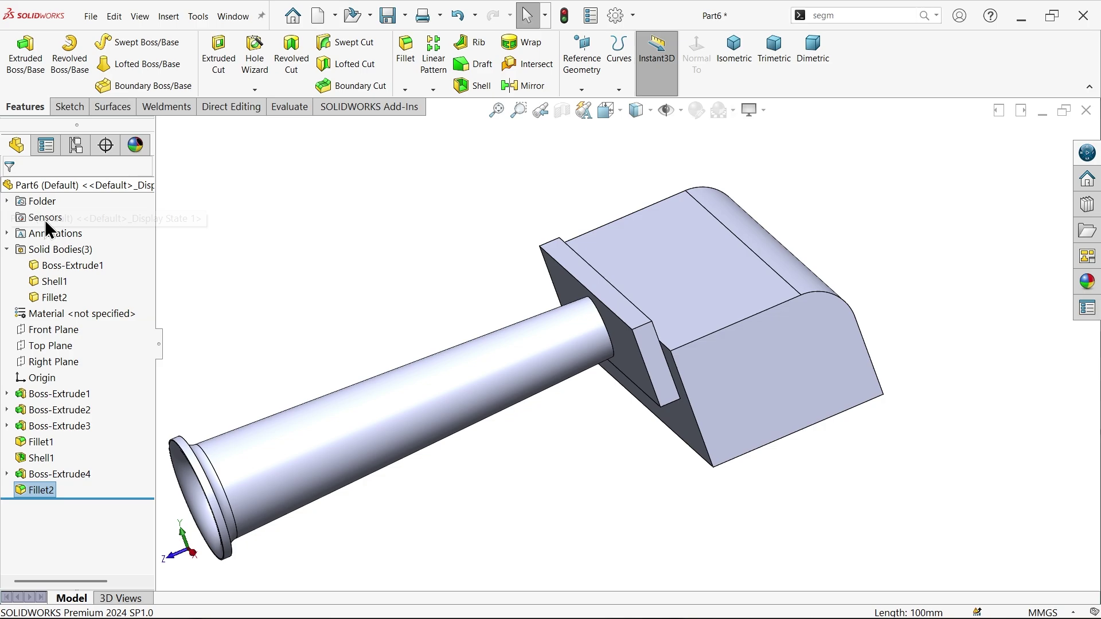
Start a sketch on the block's top face and draw a horizontal line about 65 mm long along its plate-side edge
middle_drag(221, 233, 590, 209)
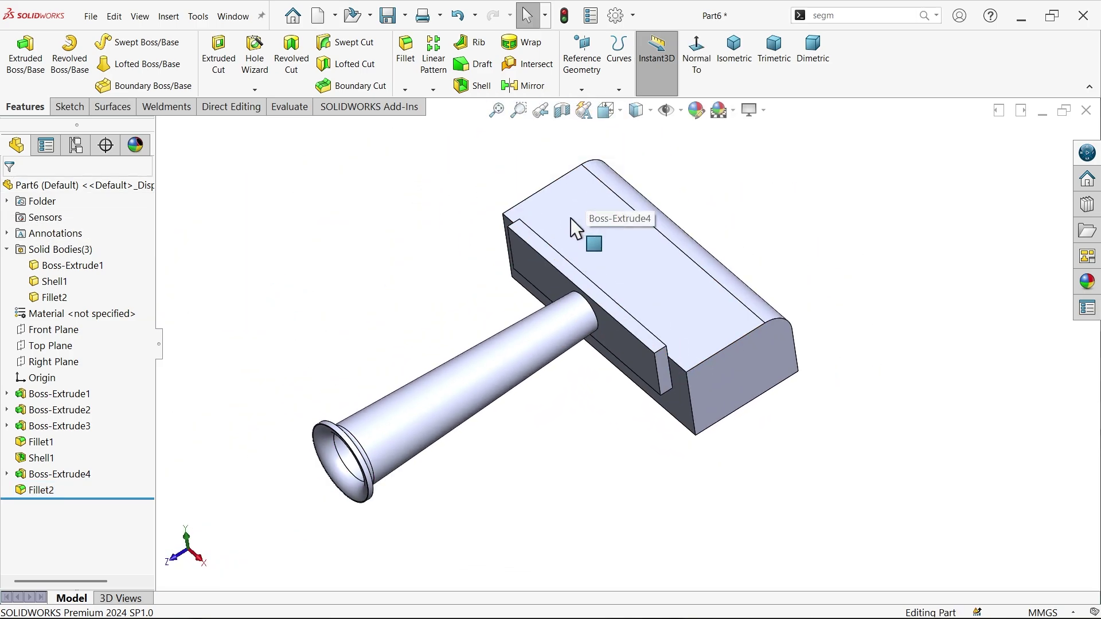
scroll(576, 228, down, 3)
middle_drag(593, 280, 604, 252)
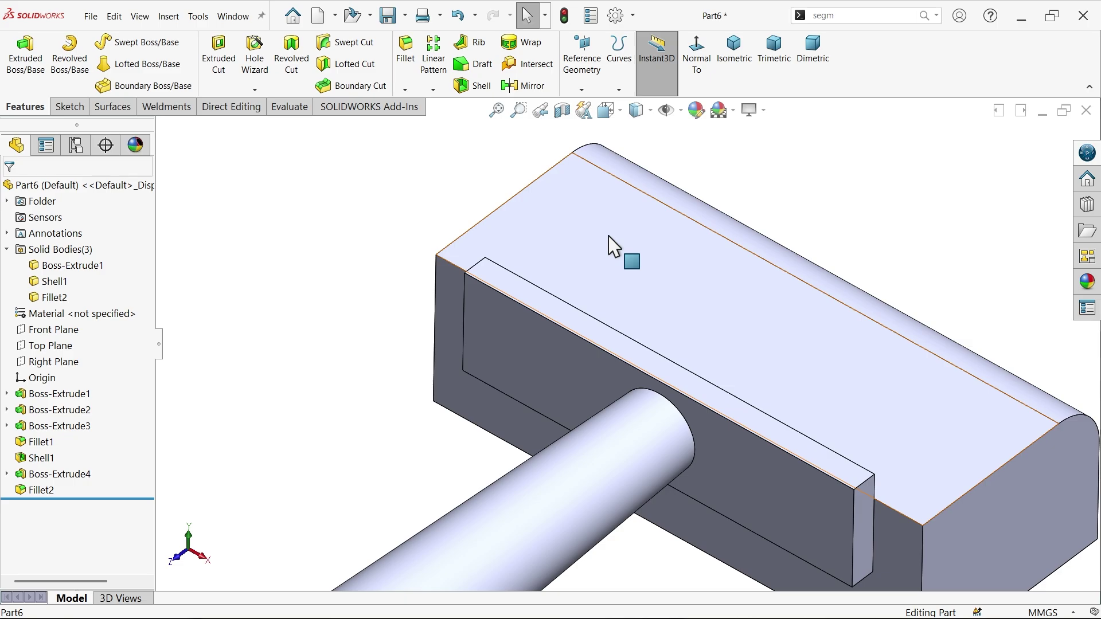
click(642, 217)
click(649, 201)
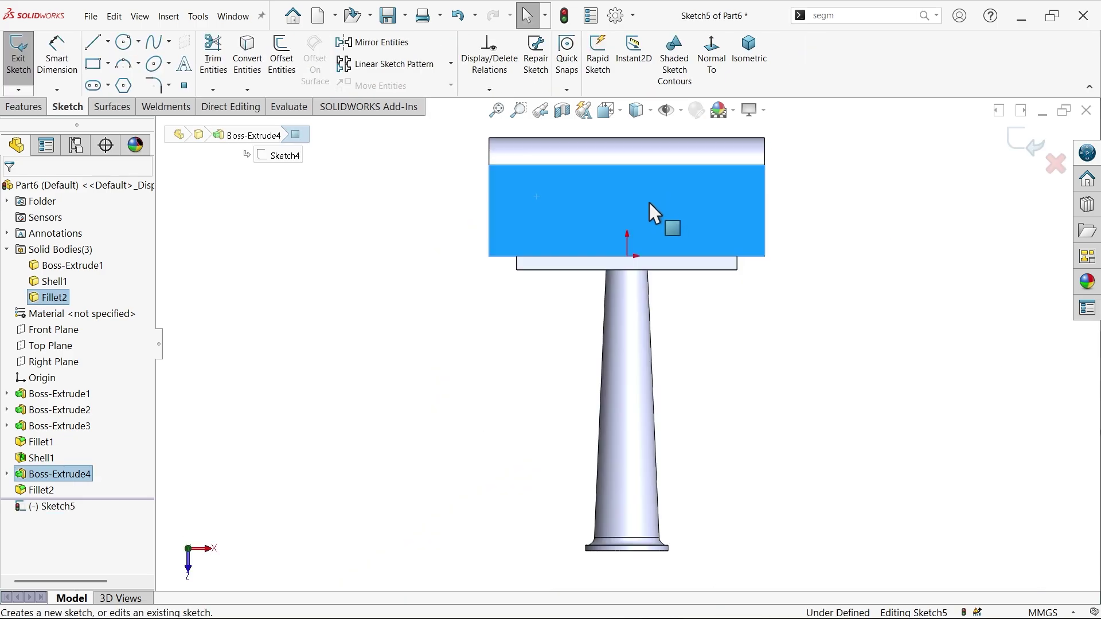
click(95, 44)
click(491, 311)
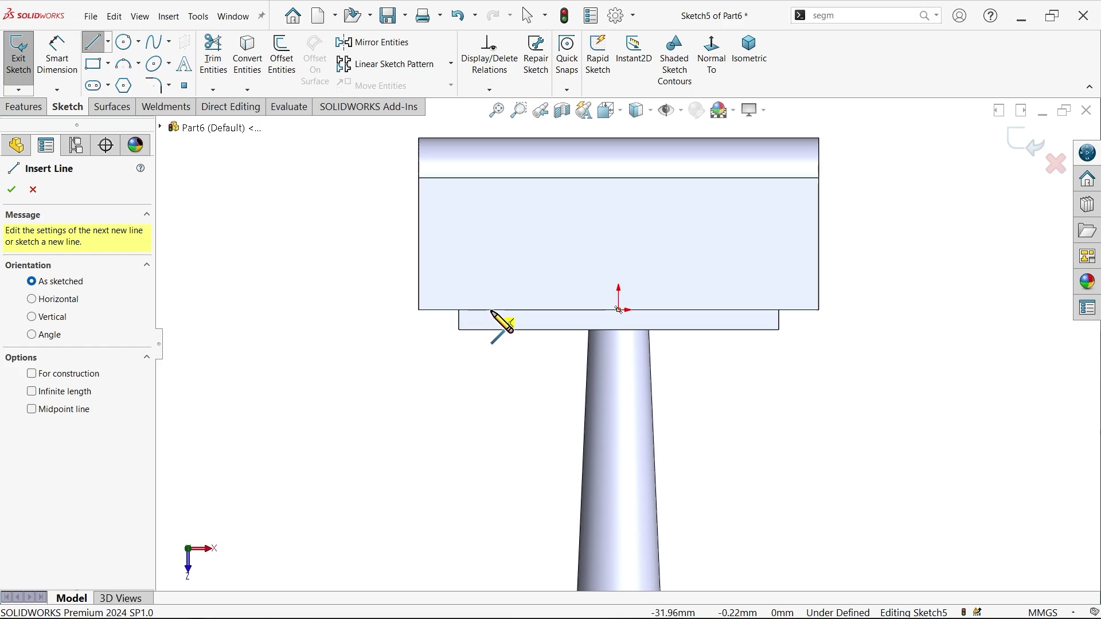
click(751, 309)
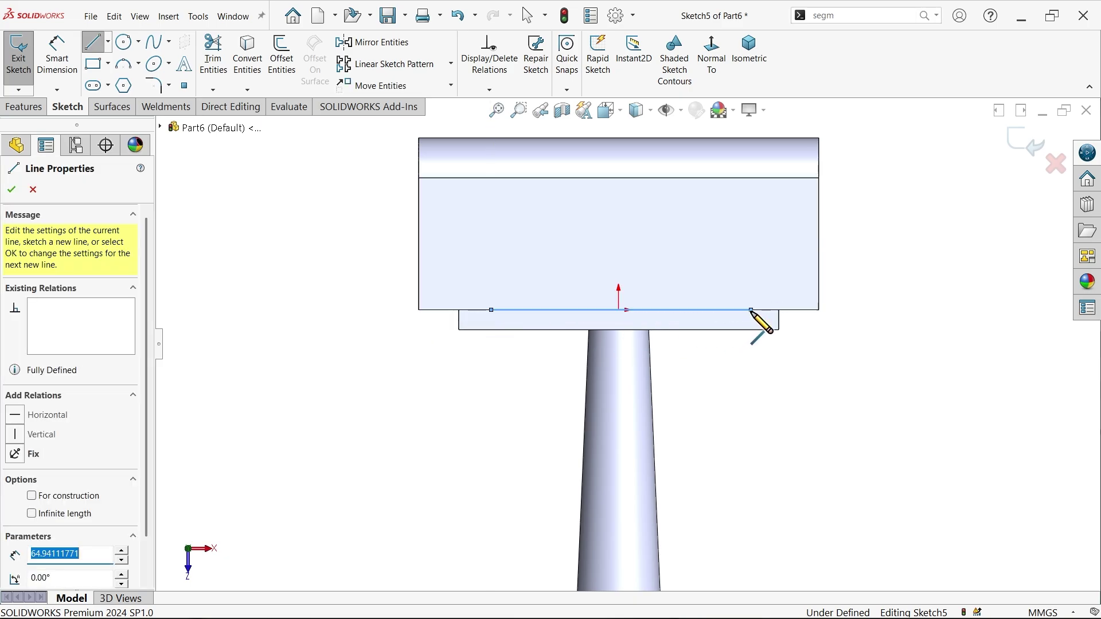
key(Escape)
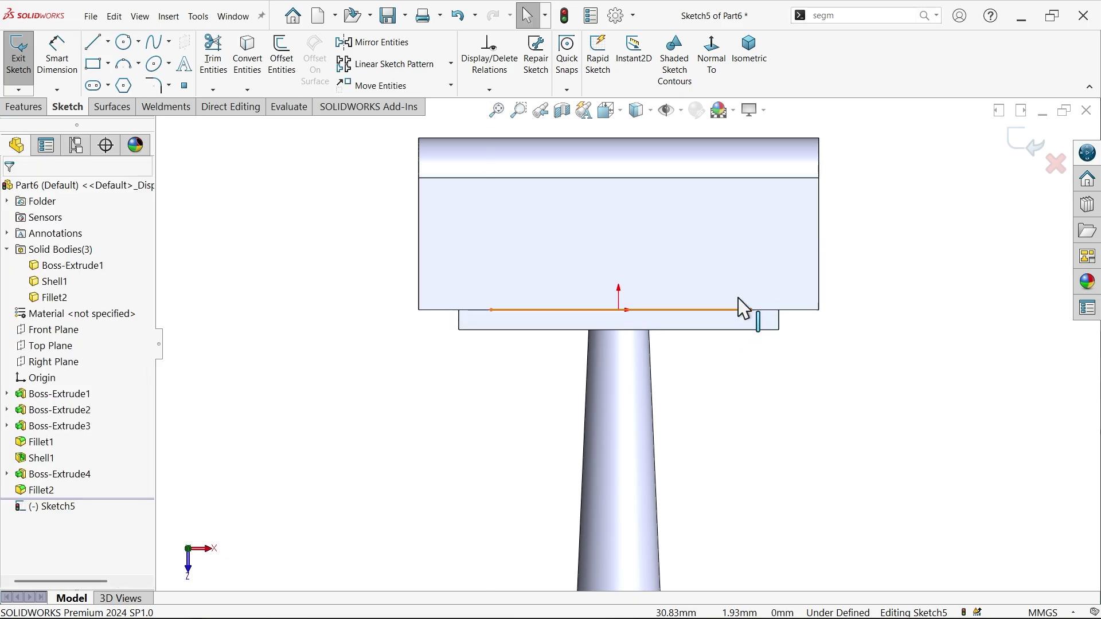
Convert the block's far filleted edge into the sketch and make it and the plate-side line construction geometry
click(665, 139)
click(250, 66)
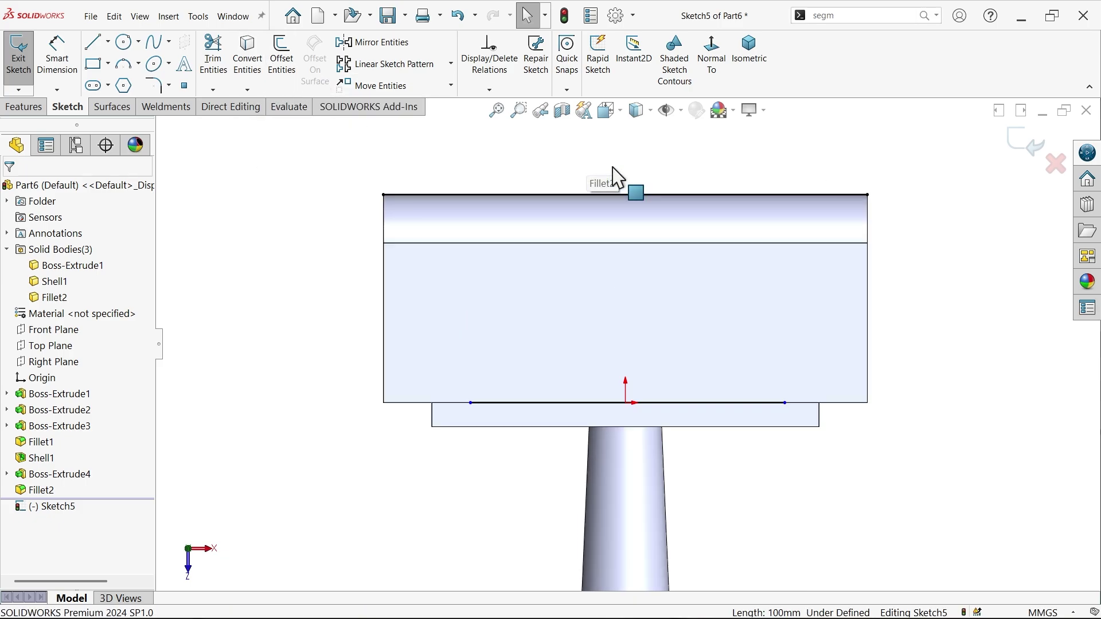
scroll(618, 177, down, 2)
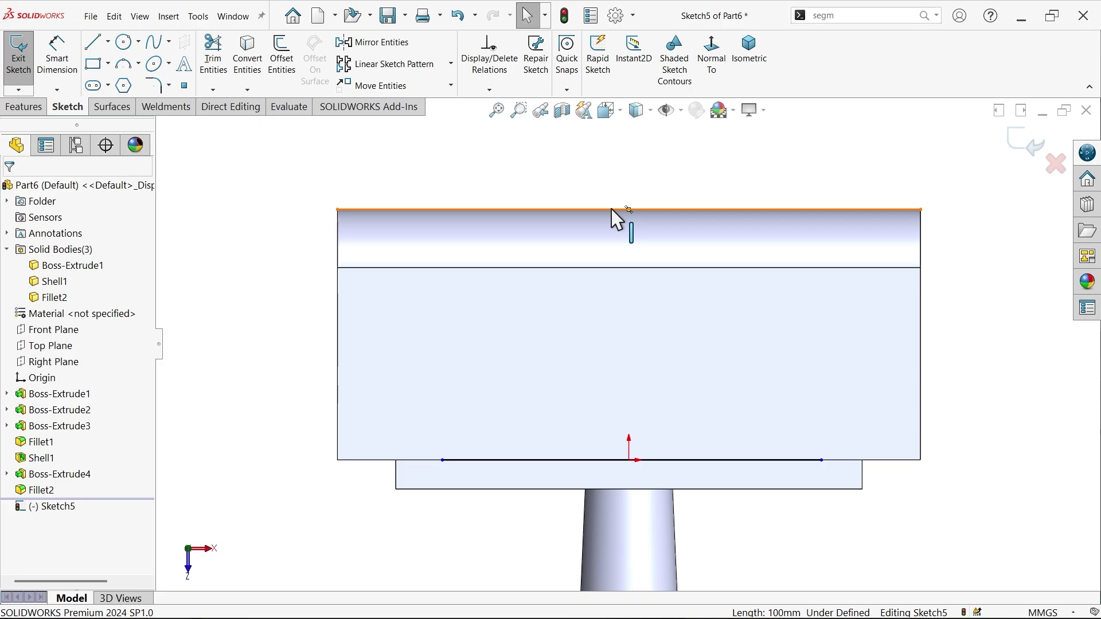
click(613, 211)
click(668, 174)
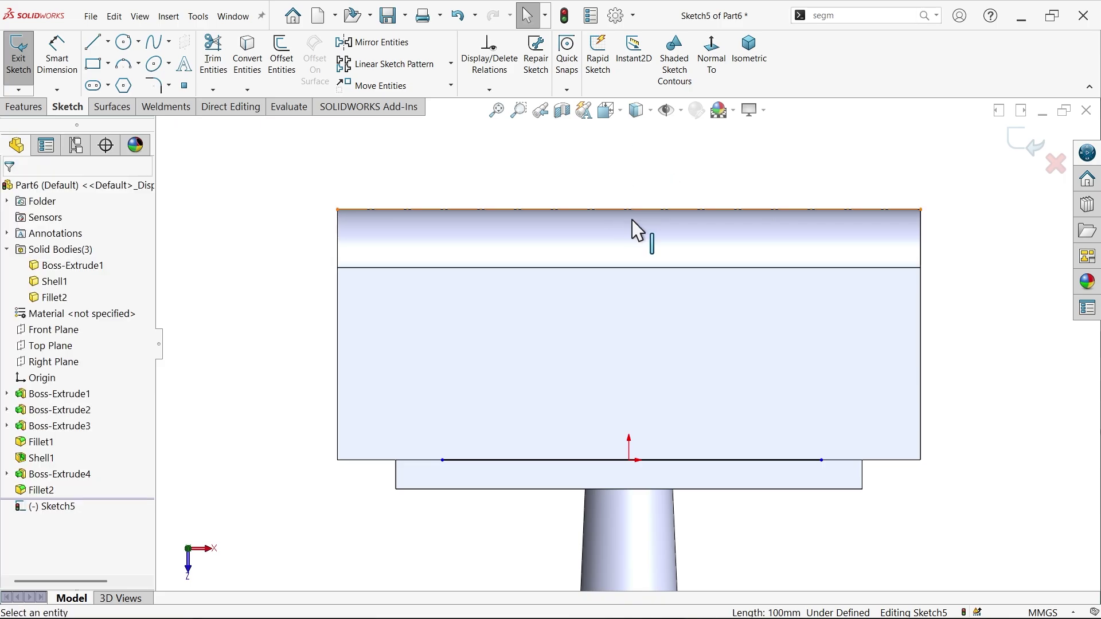
click(564, 462)
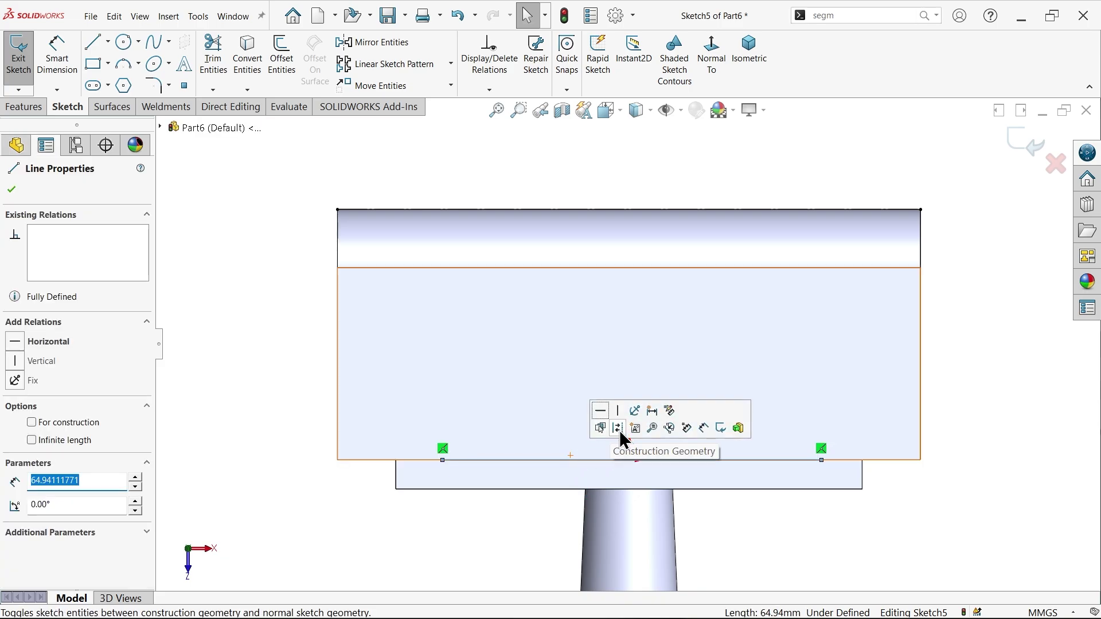
click(619, 429)
Dimension the distance from the plate's left end to the construction line's left endpoint as 6 mm
click(56, 55)
scroll(625, 344, up, 2)
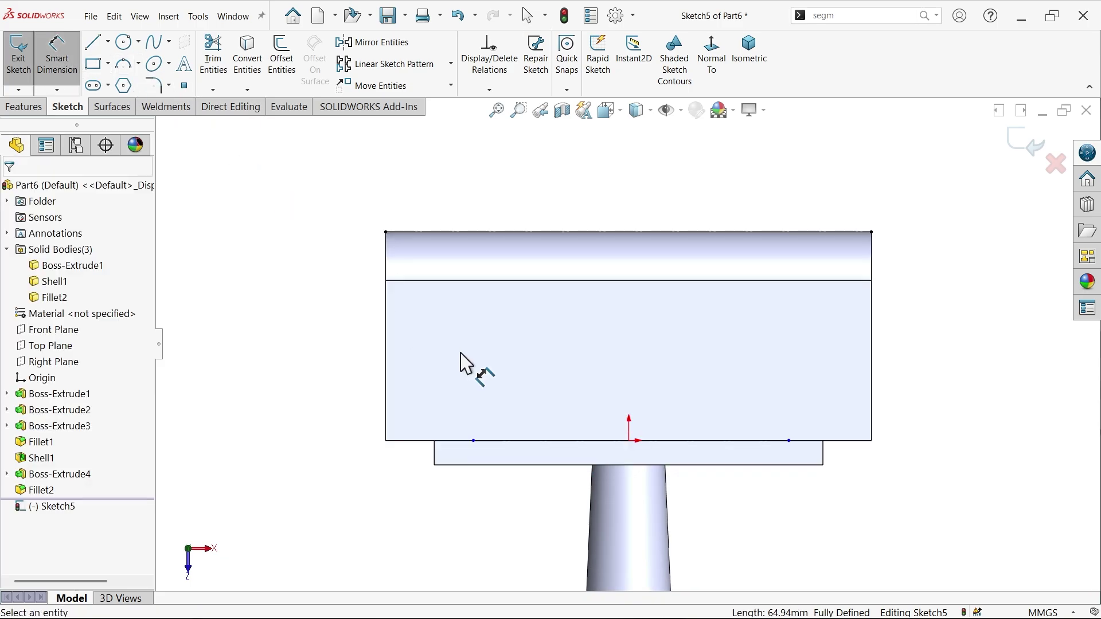
scroll(497, 438, up, 3)
click(439, 424)
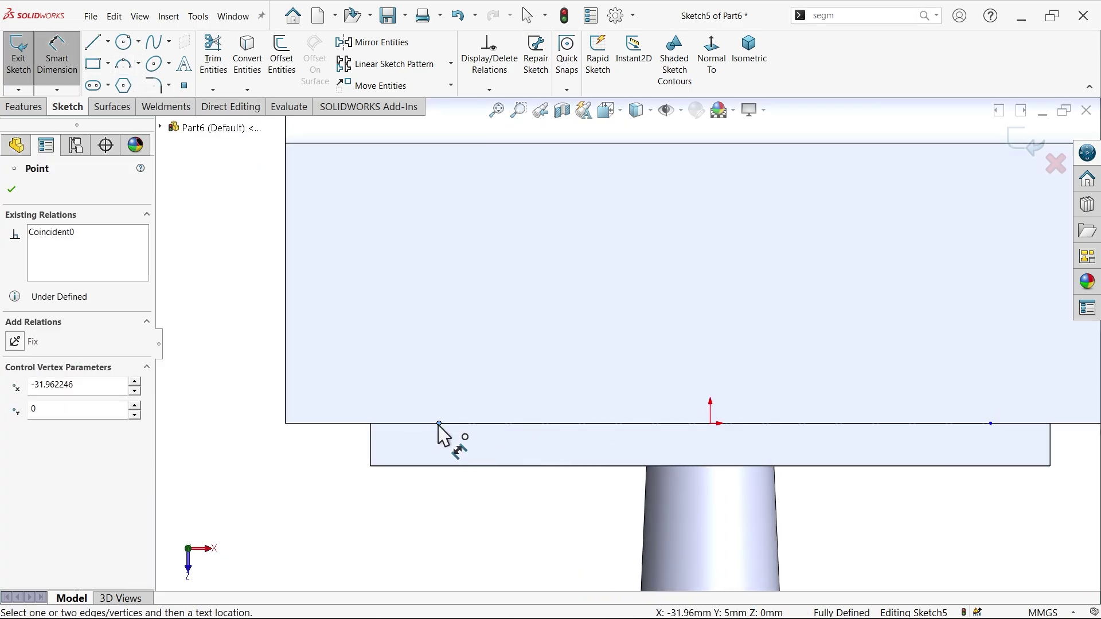
click(373, 458)
click(389, 505)
text(6)
key(Return)
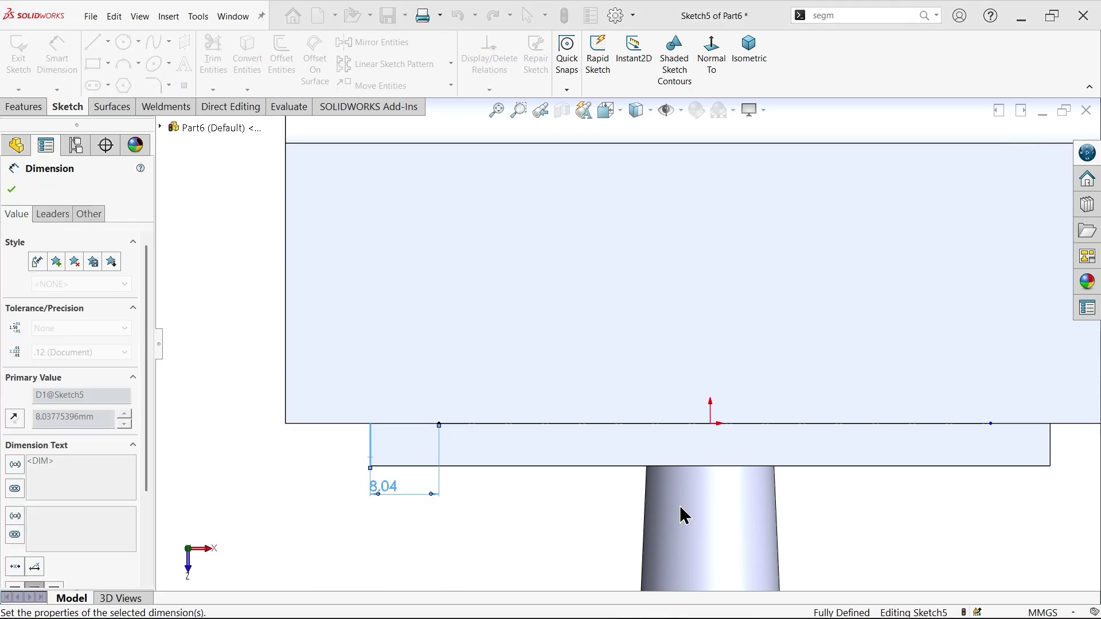
Dimension the distance from the construction line's right endpoint to the plate's right end as 6 mm
click(991, 424)
scroll(946, 456, down, 2)
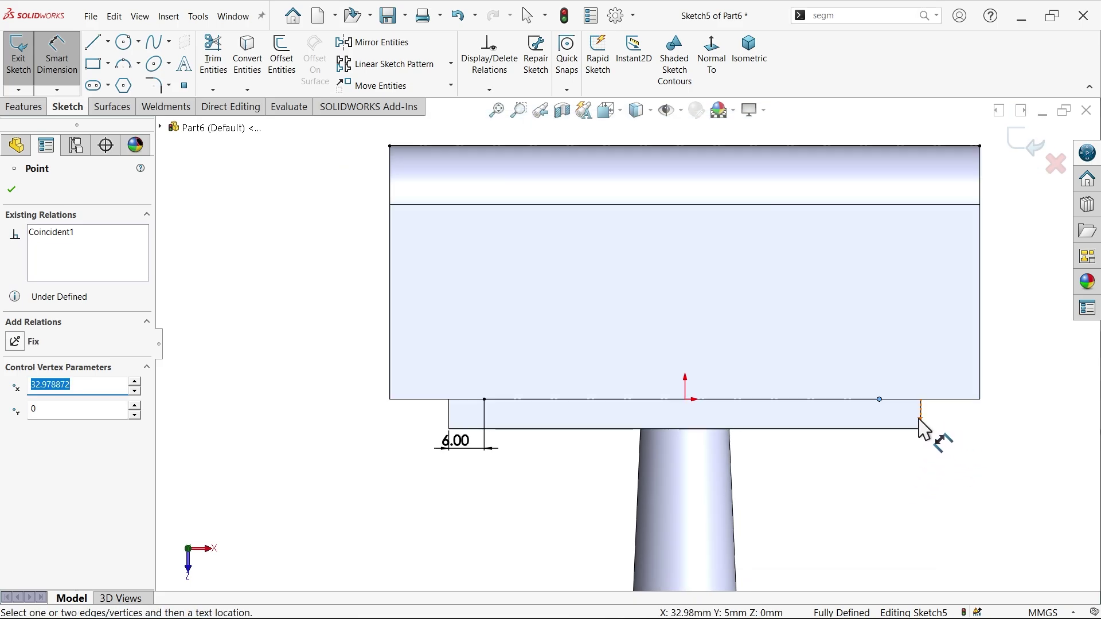
click(920, 423)
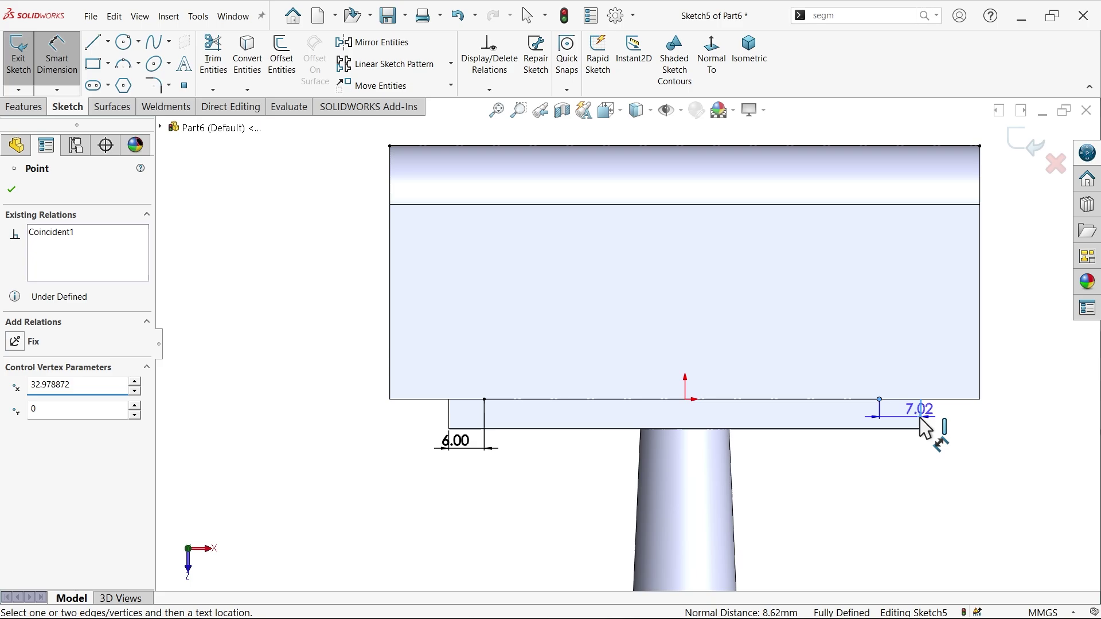
click(905, 476)
text(6)
key(Return)
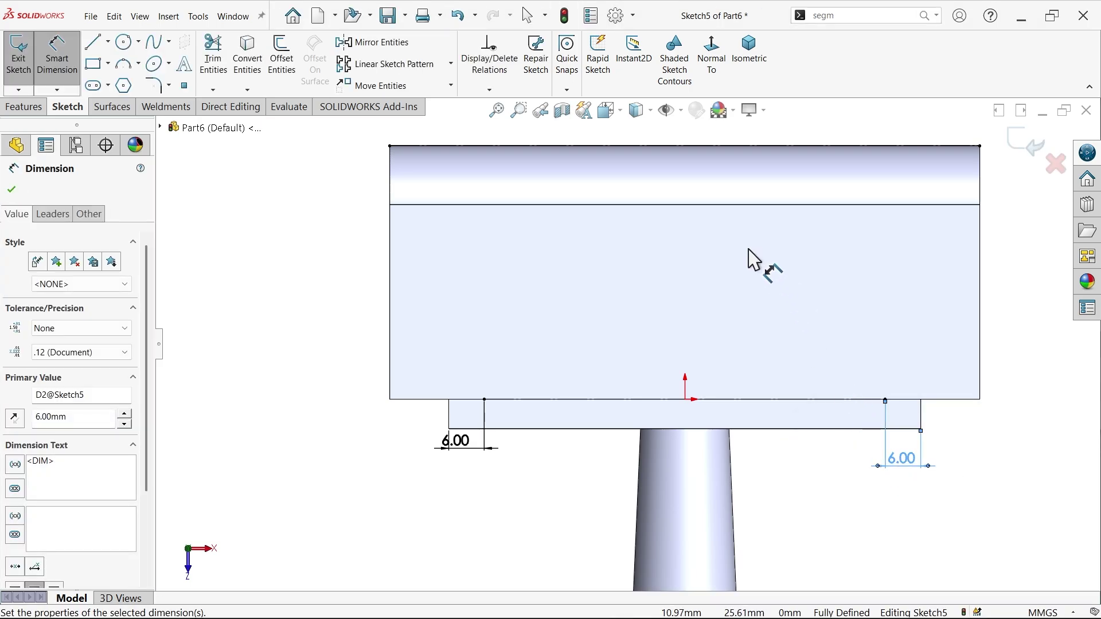
scroll(689, 216, down, 1)
scroll(420, 167, up, 1)
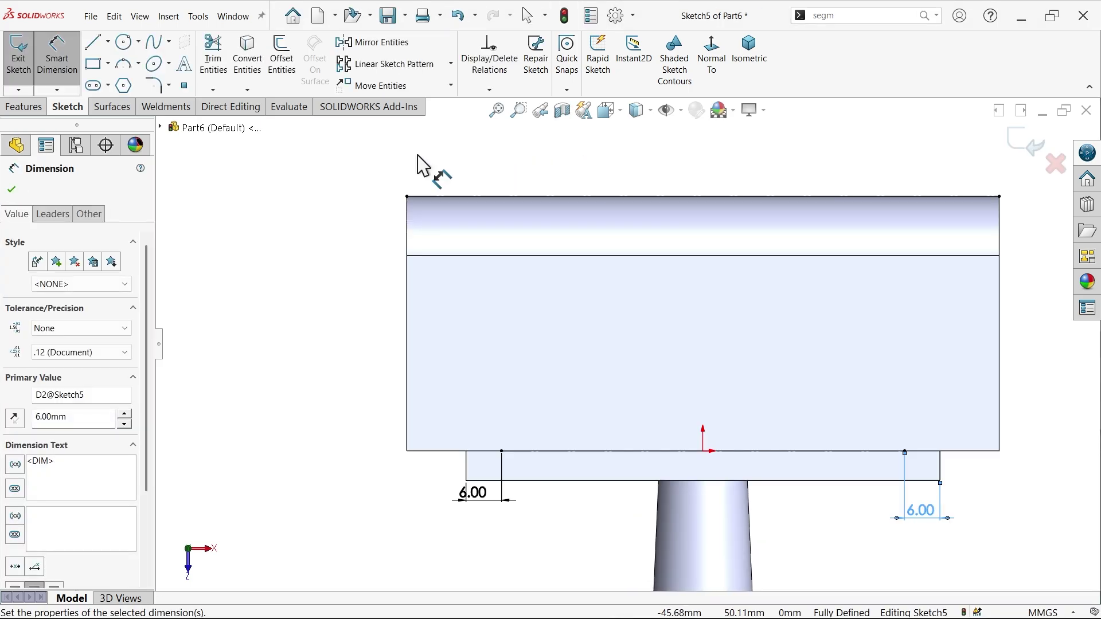
click(12, 191)
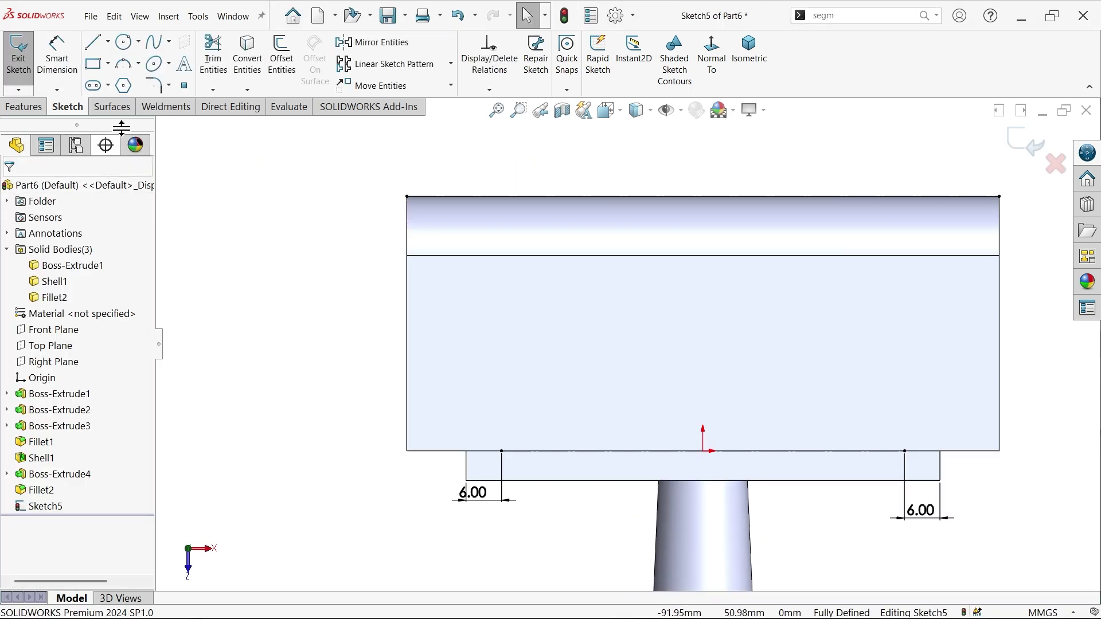
Divide the plate-side construction line with the Segment tool using 3 equally spaced sketch points
click(198, 17)
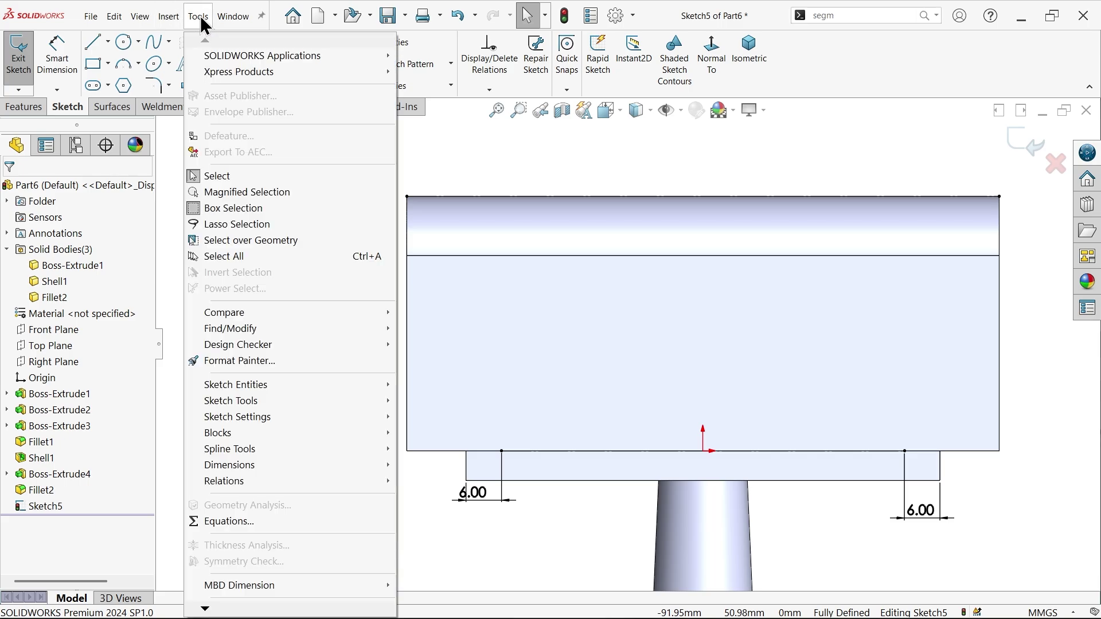
mouse_move(290, 404)
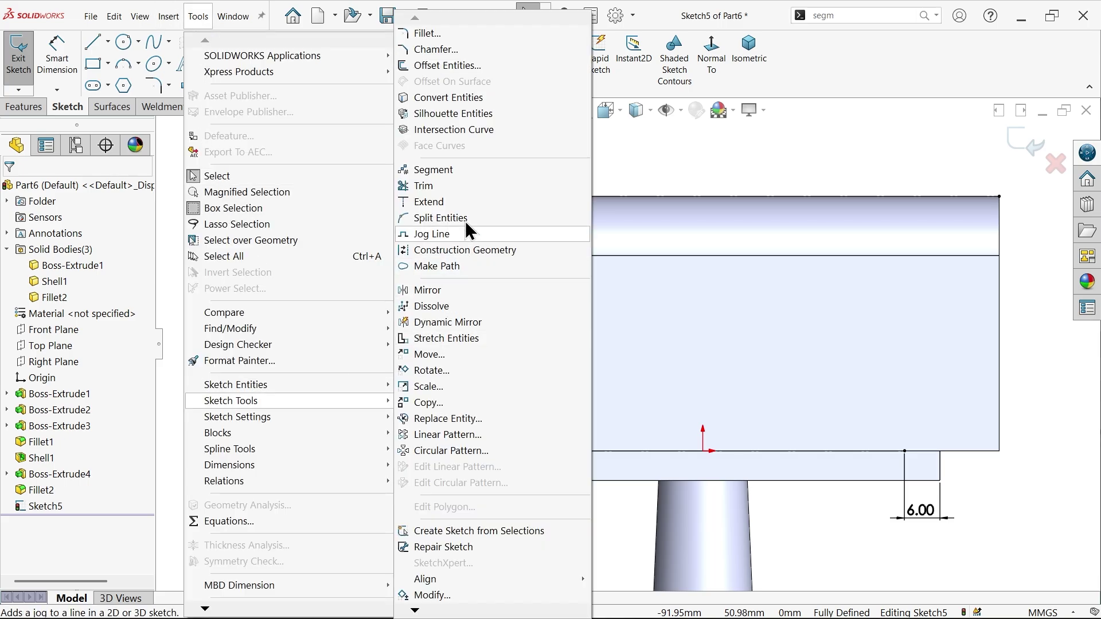
click(441, 170)
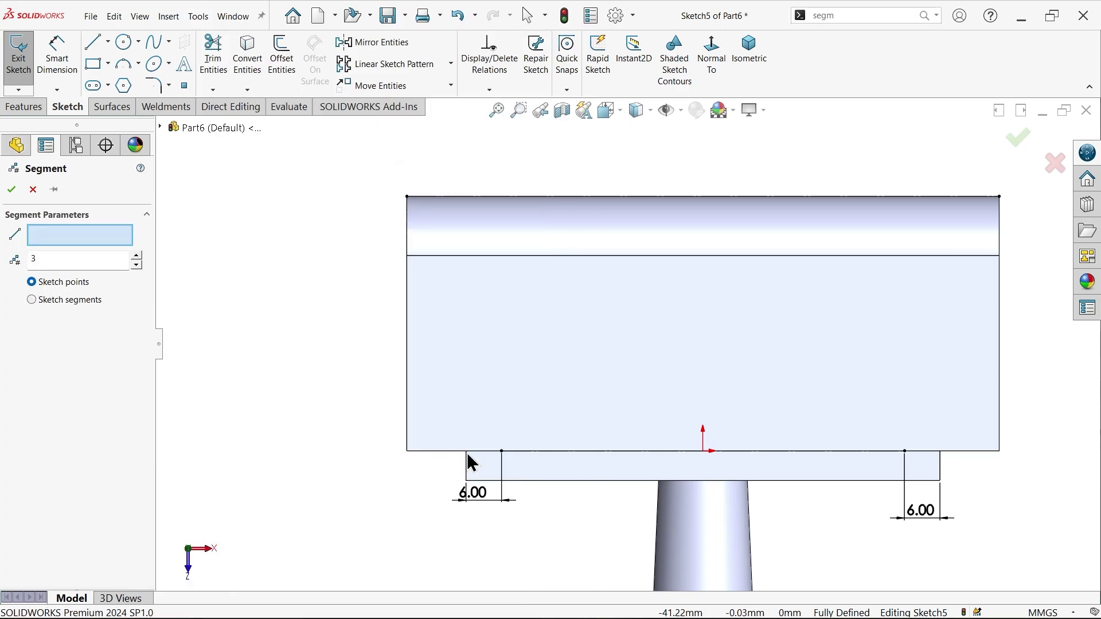
click(615, 453)
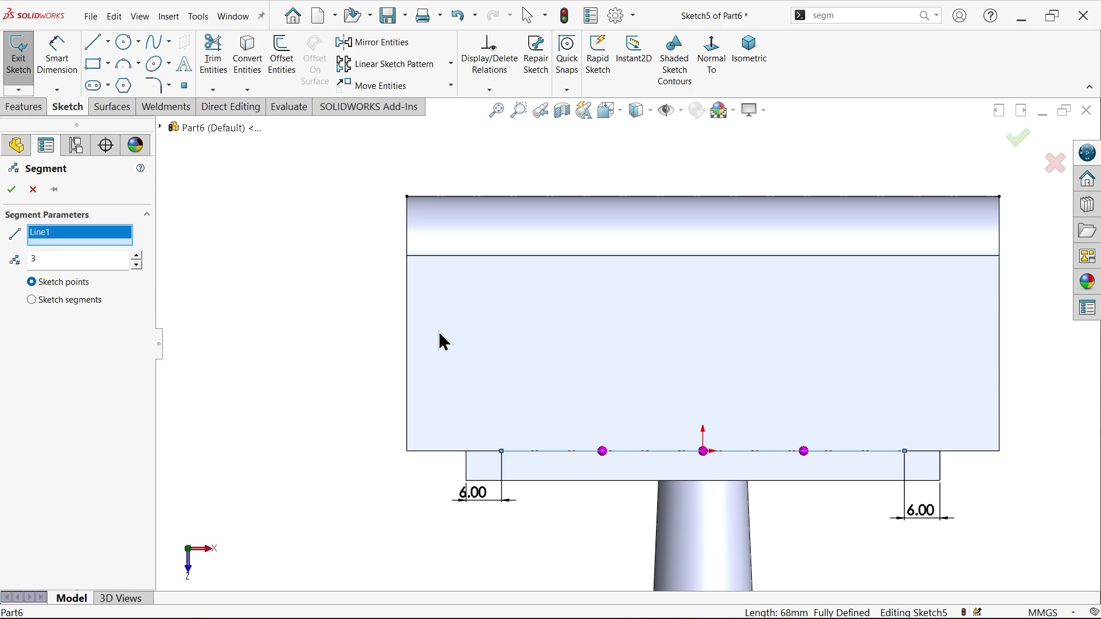
click(12, 193)
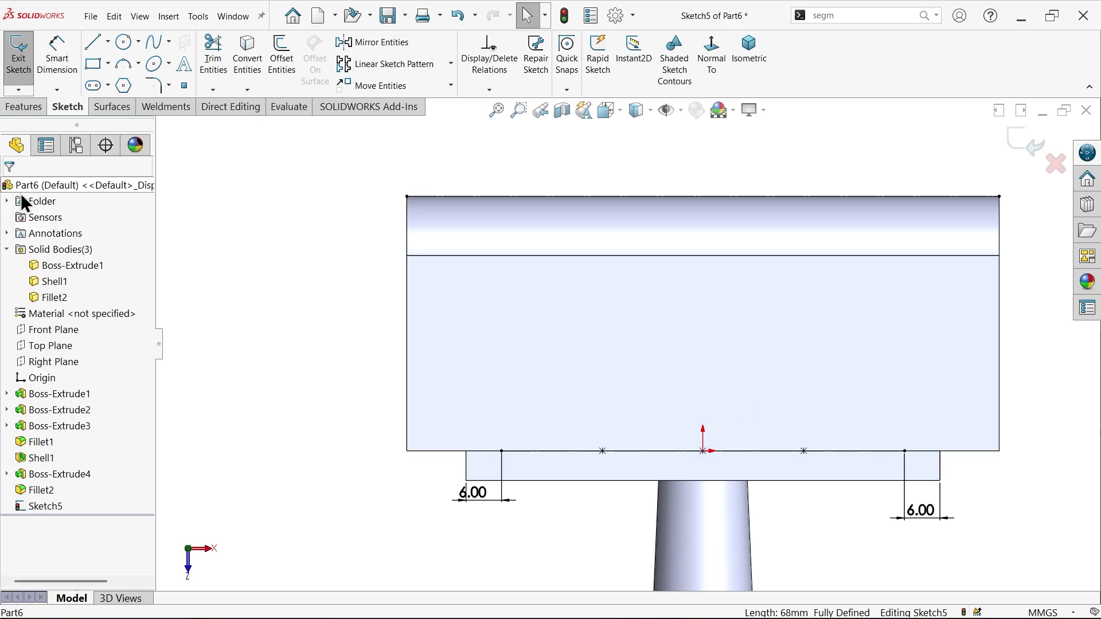
Divide the construction line on the block's far filleted edge into equal parts with 3 sketch points using Segment
click(201, 23)
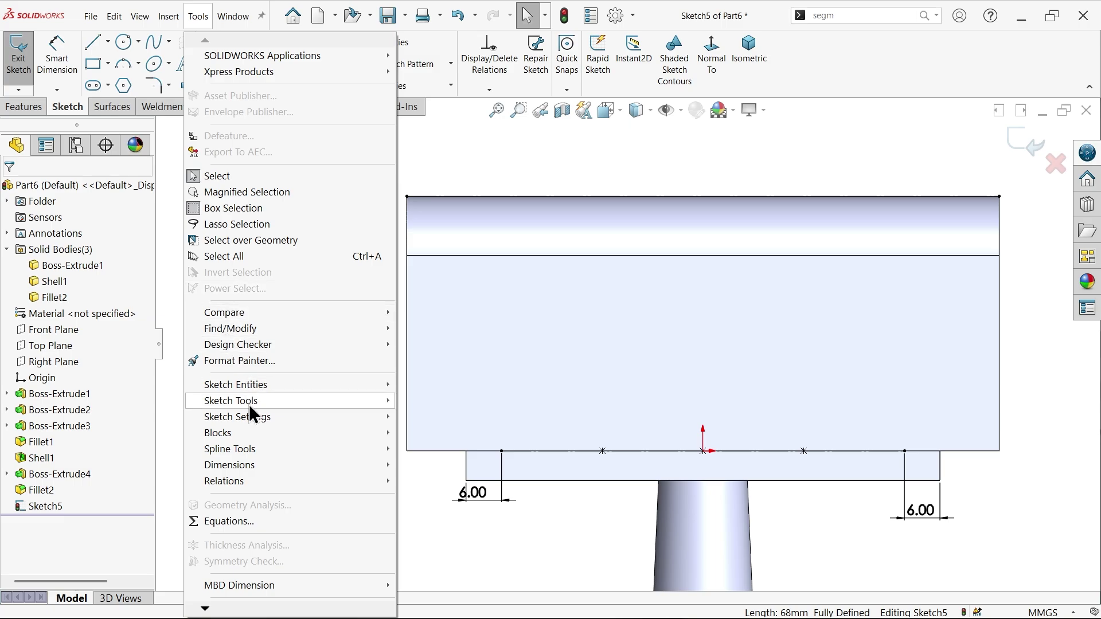
mouse_move(249, 404)
click(436, 171)
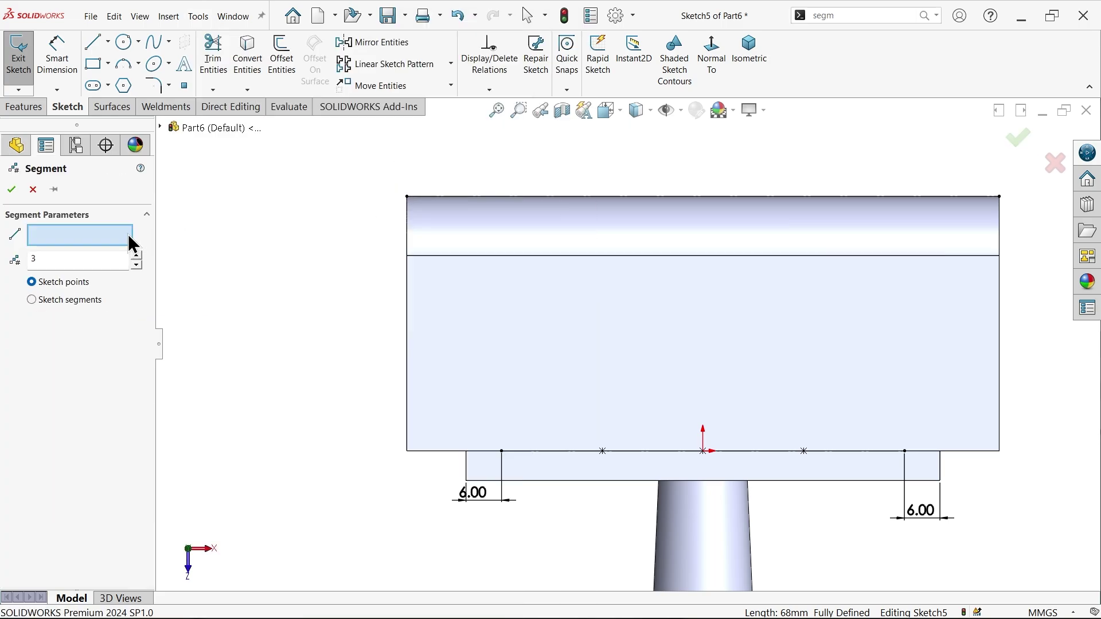
click(541, 196)
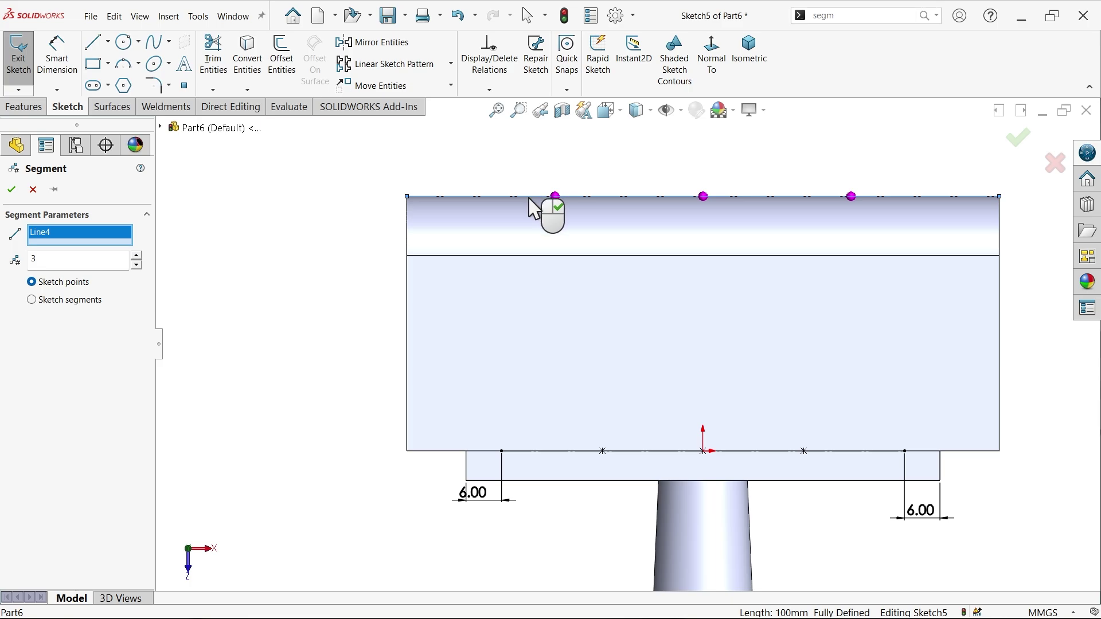
click(12, 190)
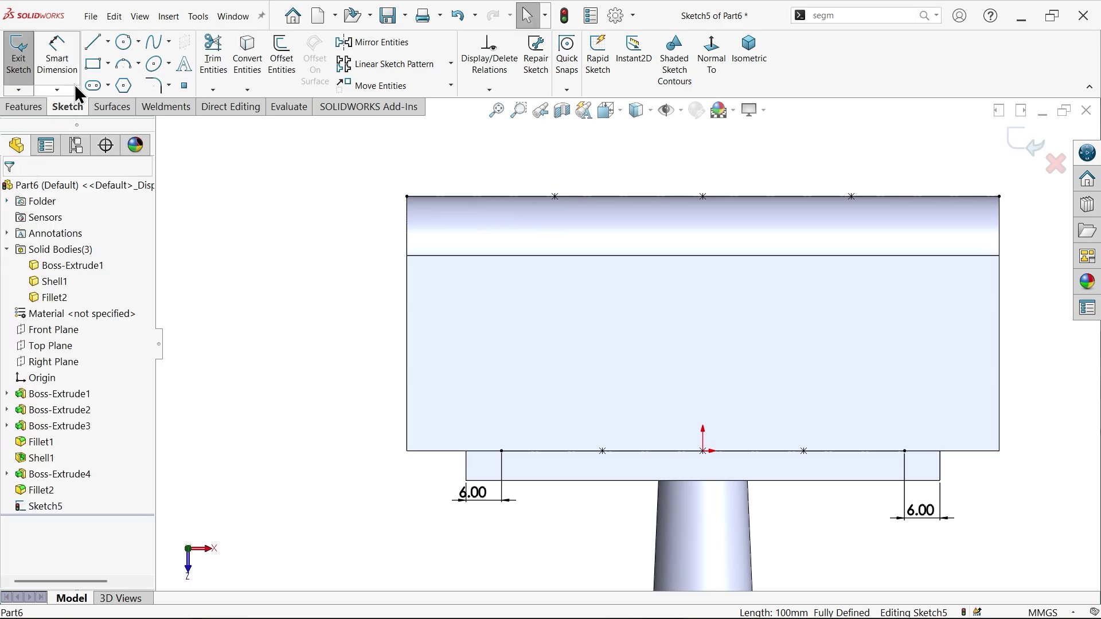
Draw a slanted line from the far construction line's left endpoint to the plate-side construction line's left endpoint
click(93, 42)
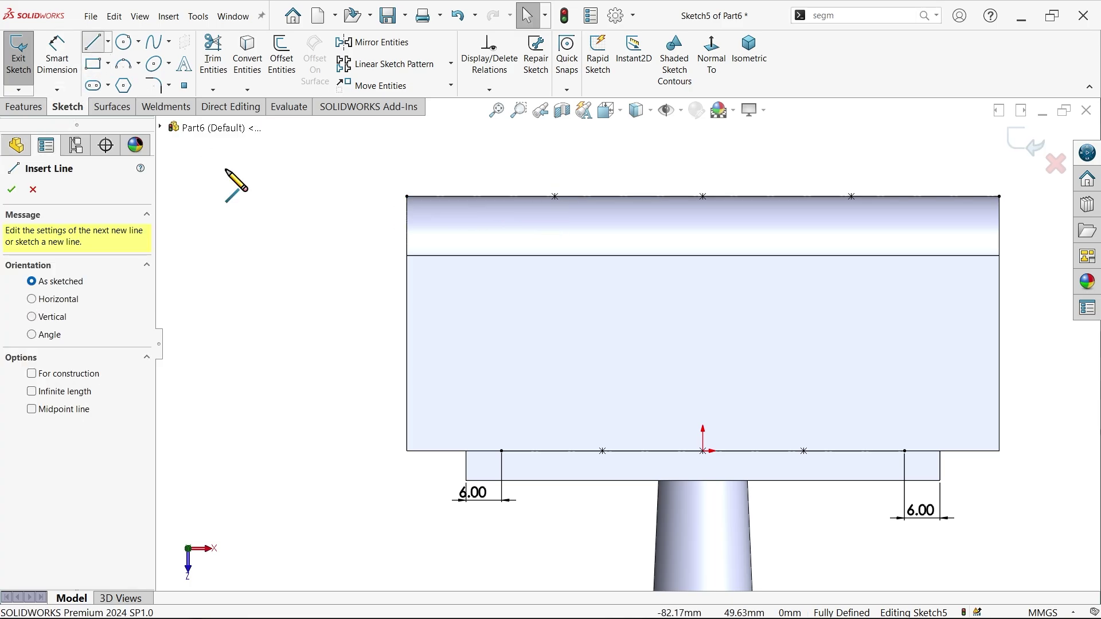
click(408, 196)
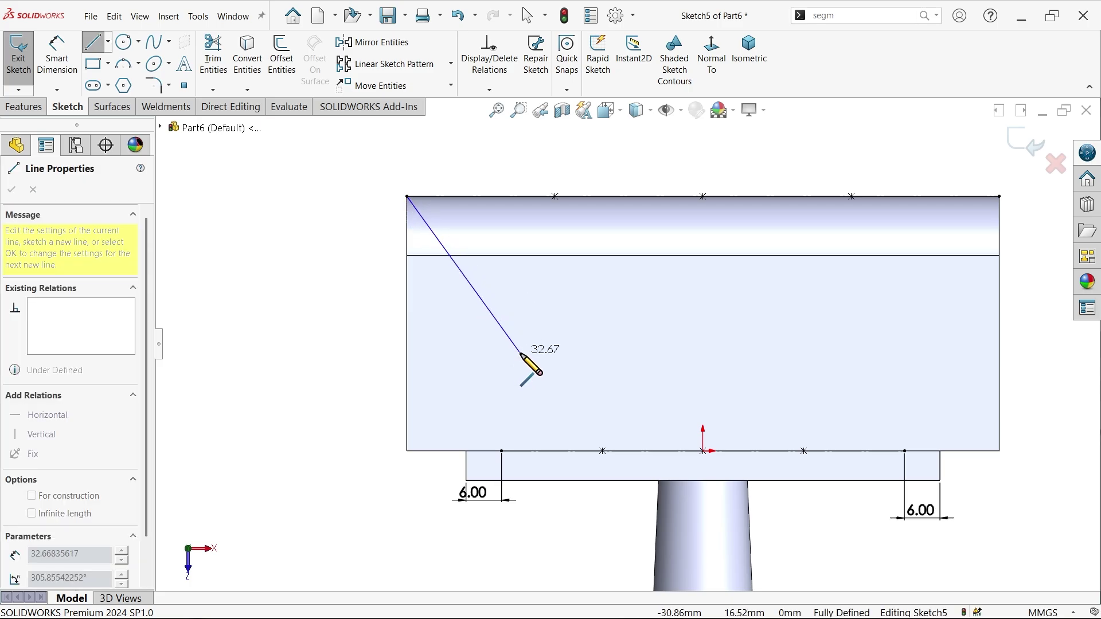
click(502, 451)
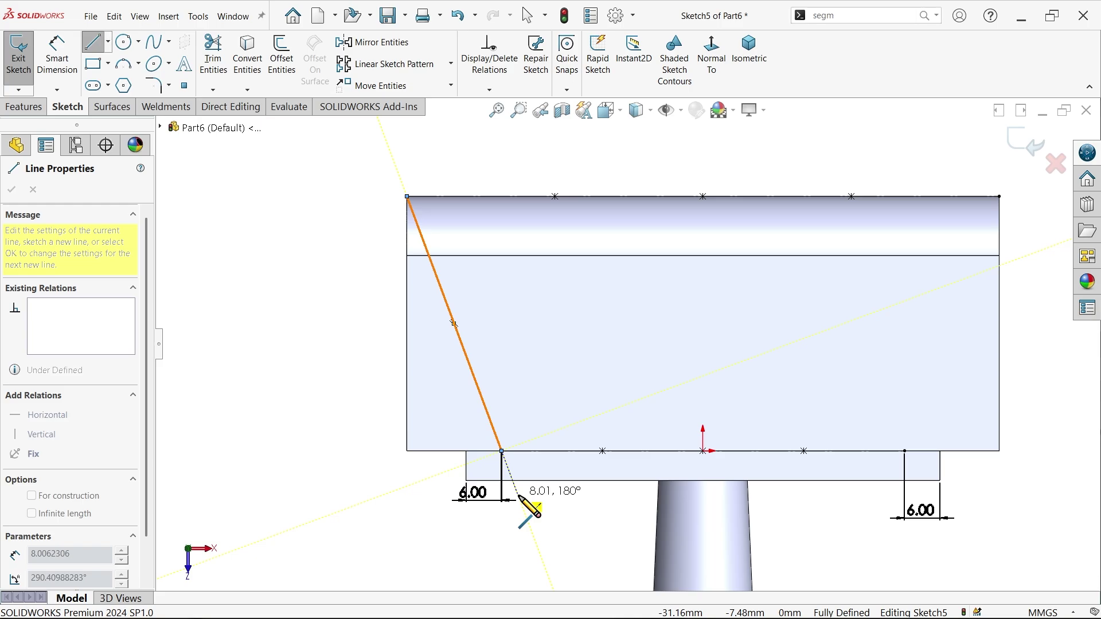
key(Escape)
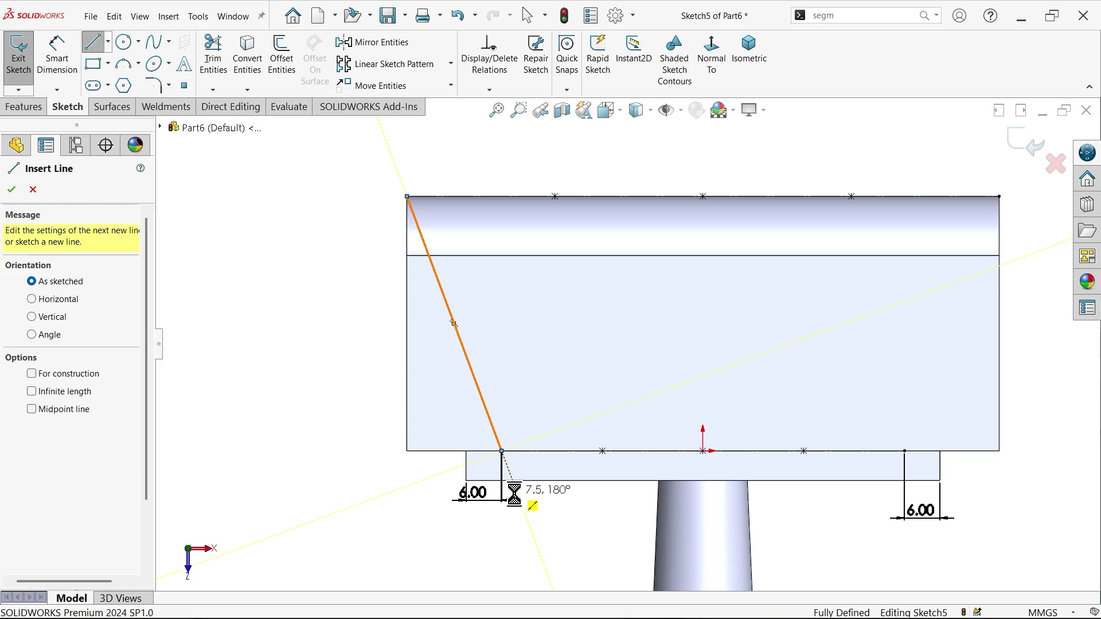
key(Escape)
Draw a second slanted line joining the leftmost division points of the far and plate-side construction lines
key(l)
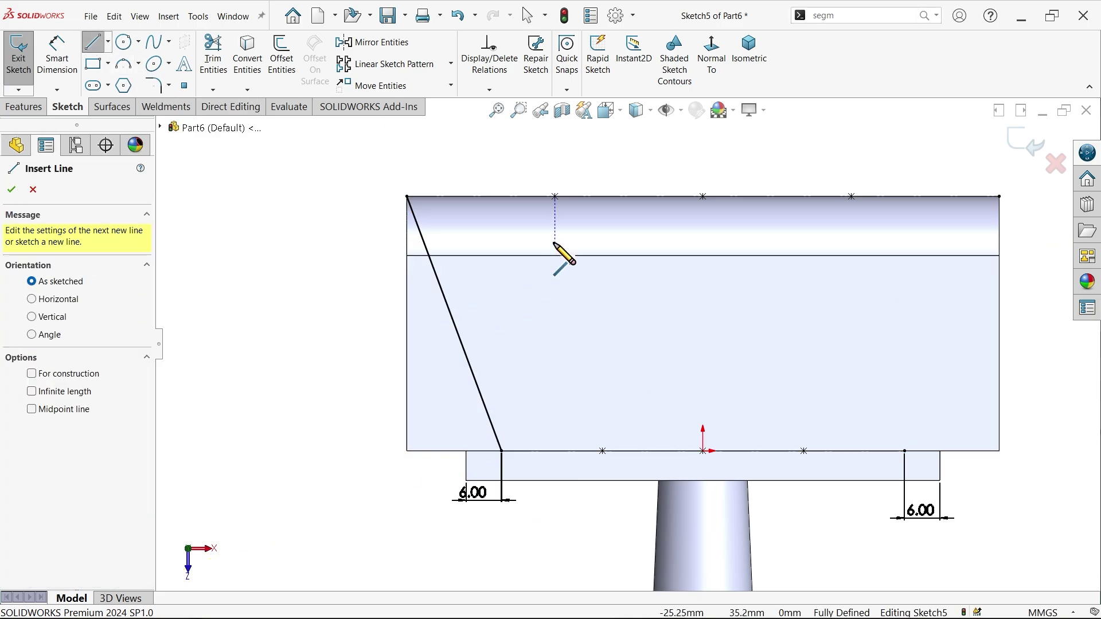
click(554, 197)
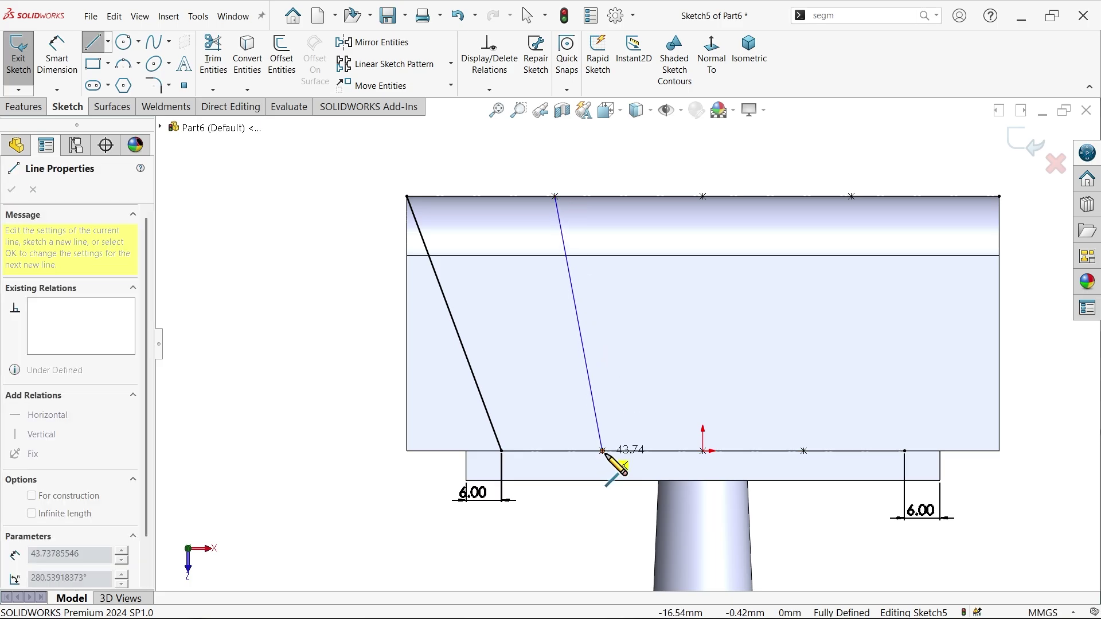
click(603, 451)
key(Escape)
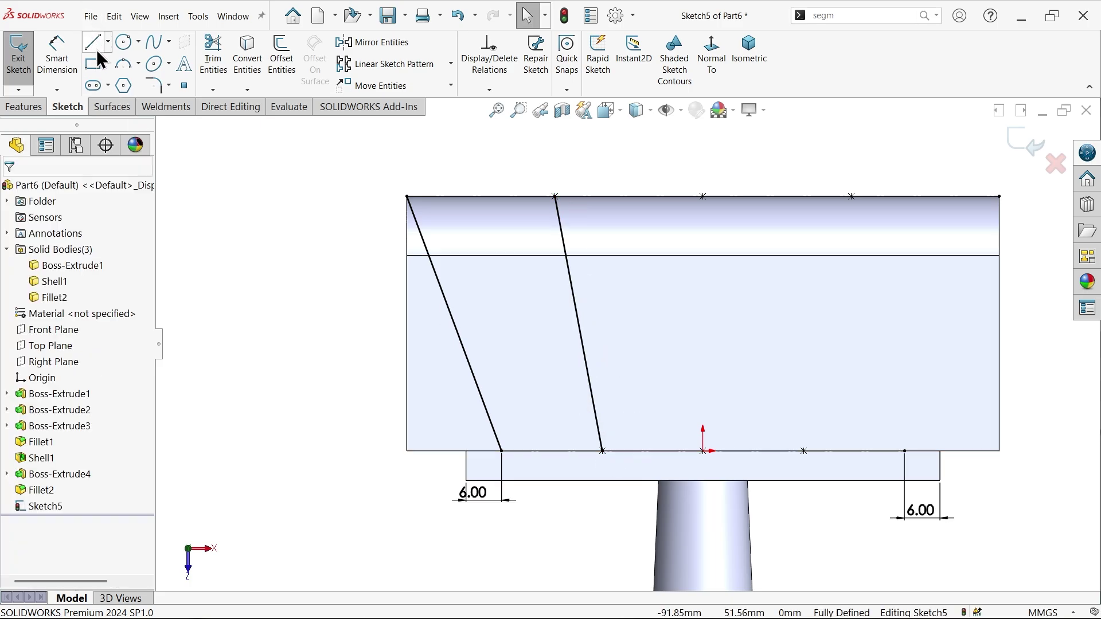
Draw the middle tine line between the two central division points and make its lower end coincident with the plate-side point
click(92, 42)
click(703, 197)
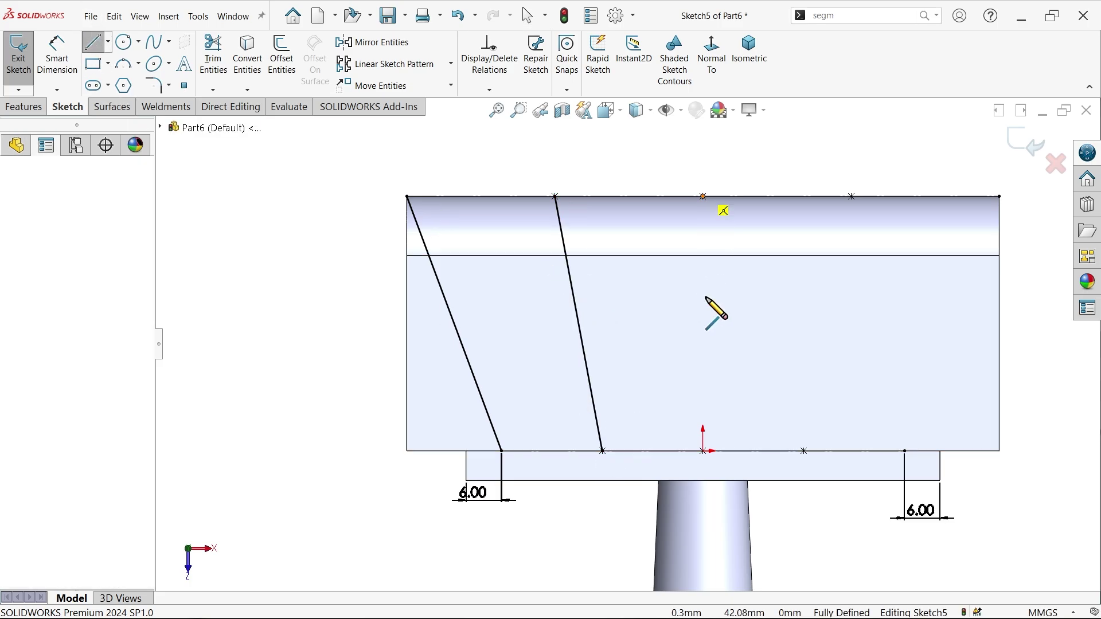
click(703, 451)
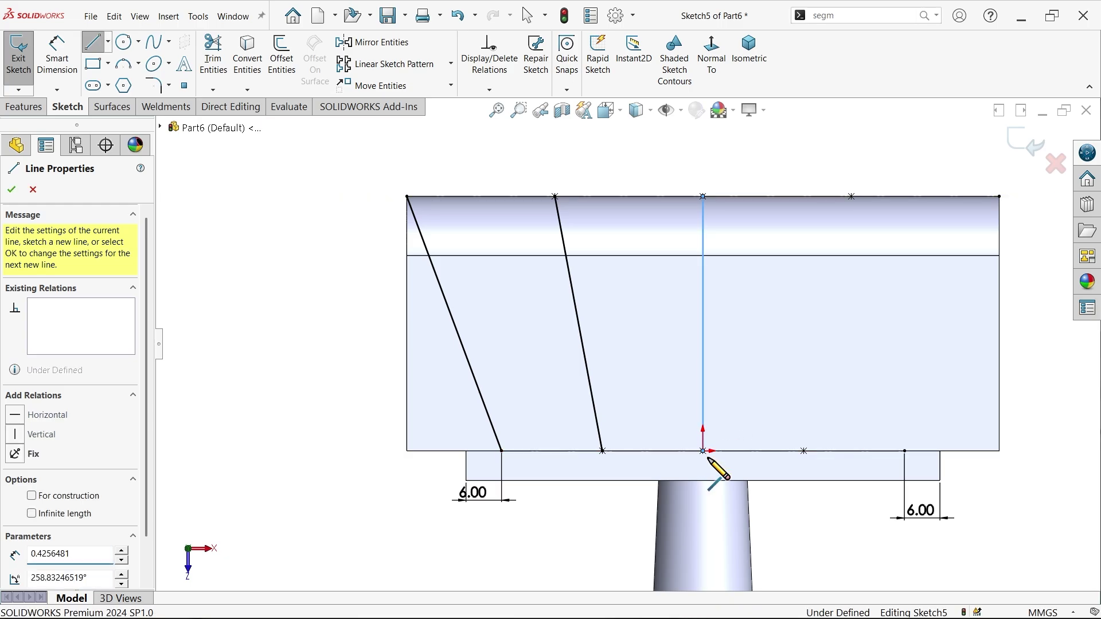
key(Escape)
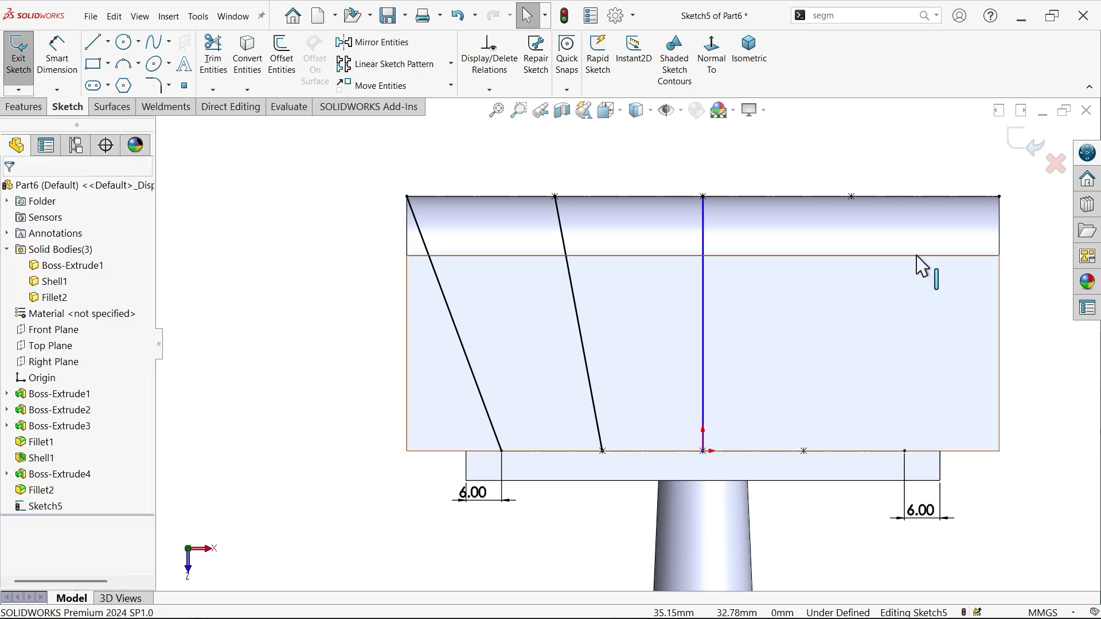
click(702, 347)
click(703, 451)
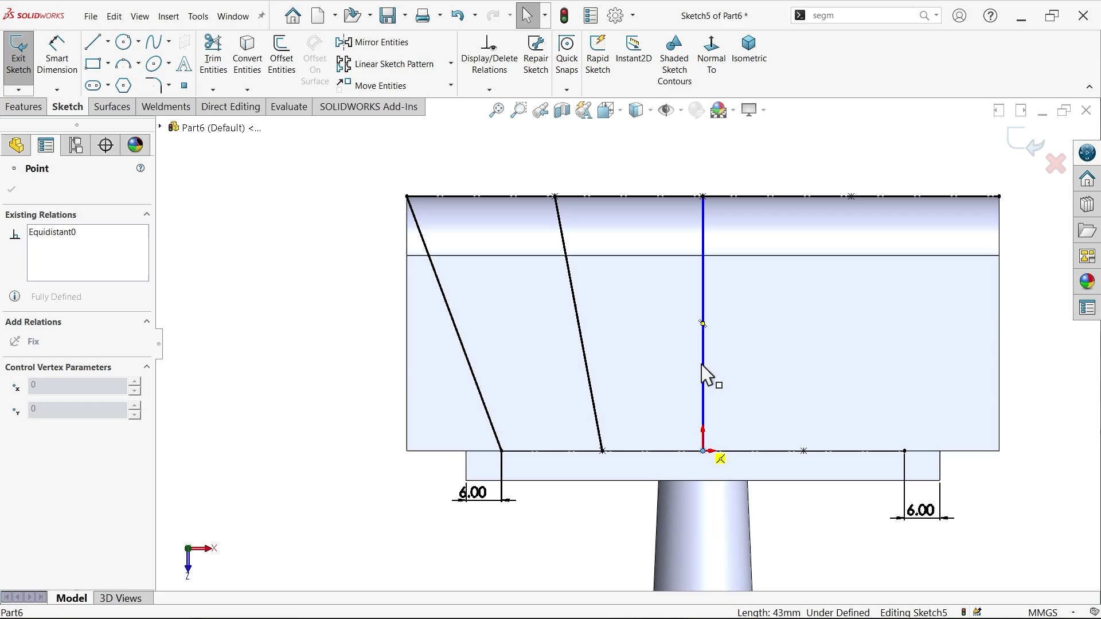
click(642, 324)
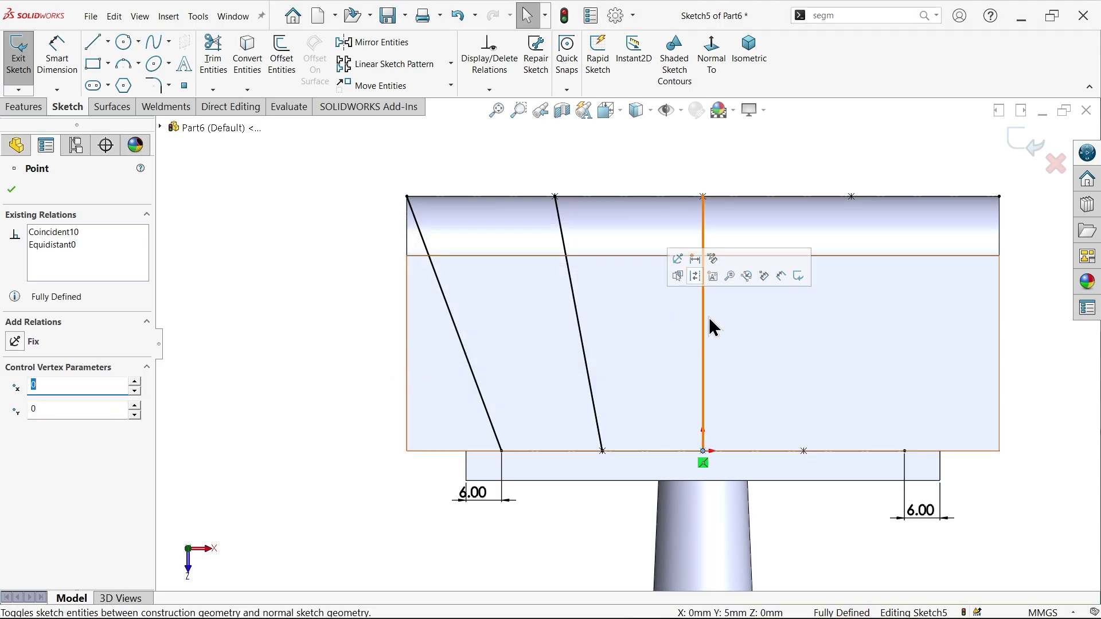
click(608, 163)
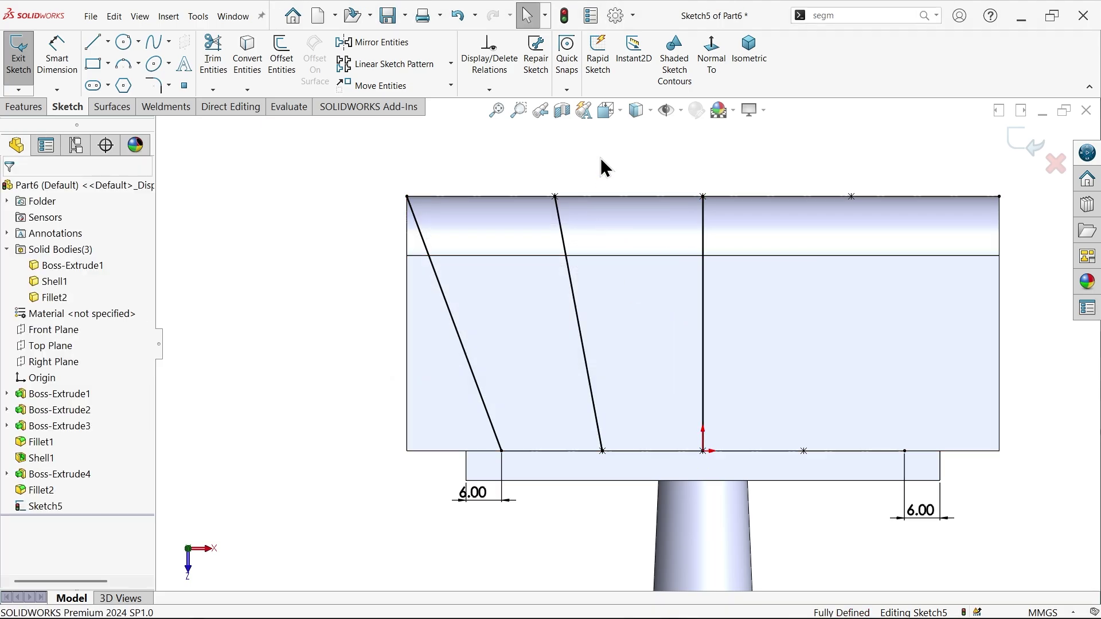
Draw a slanted line about 30 mm long on the handle side of the plate, starting near its left end
click(91, 42)
scroll(491, 332, up, 4)
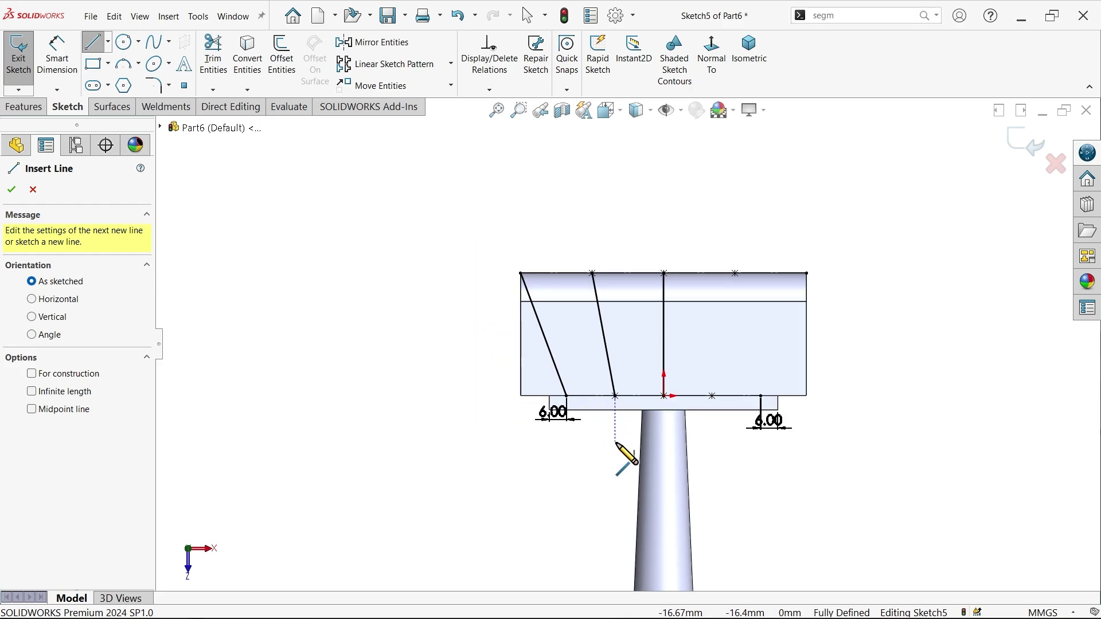
scroll(616, 444, down, 3)
click(515, 329)
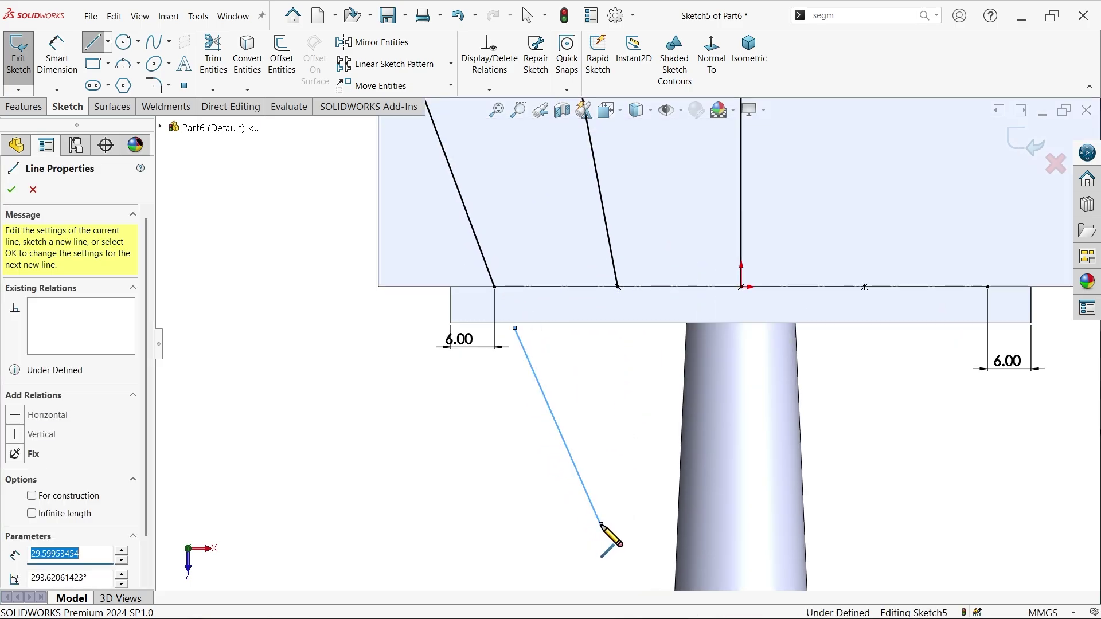
click(600, 447)
key(Escape)
scroll(548, 328, down, 3)
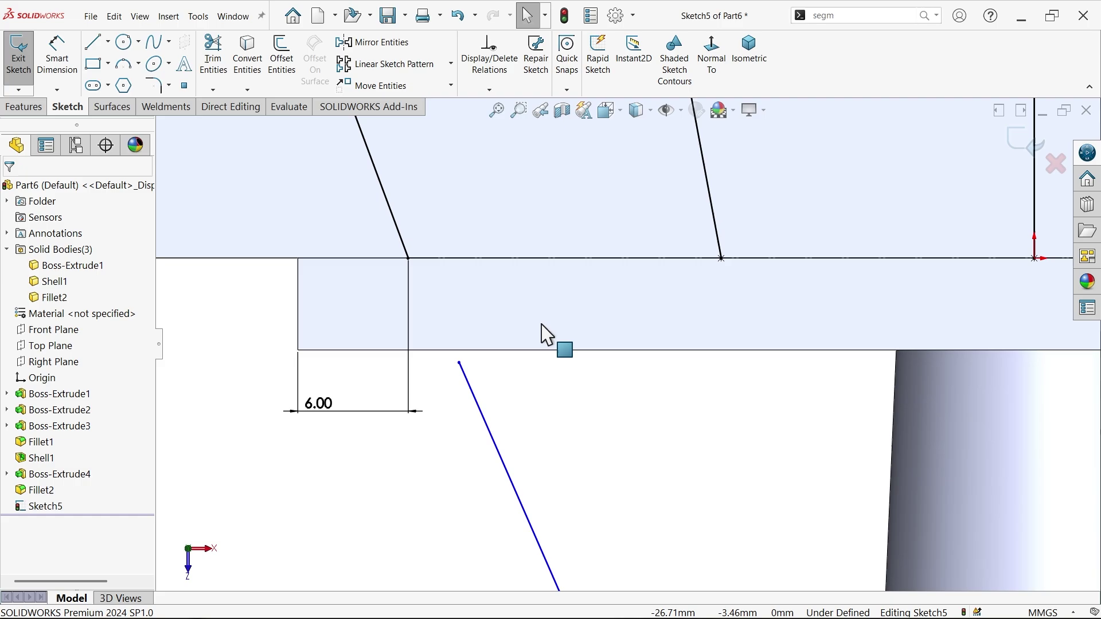
Attach the new line's upper end to the plate's handle-side edge and make the line collinear with the leftmost tine line
click(458, 363)
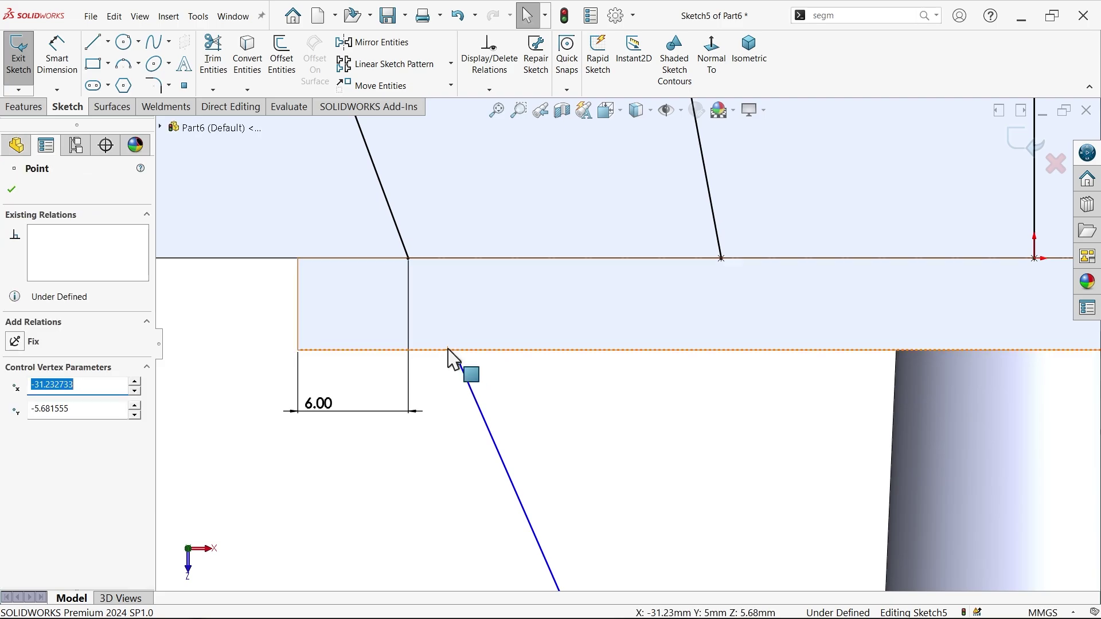
drag(459, 363, 448, 350)
click(469, 402)
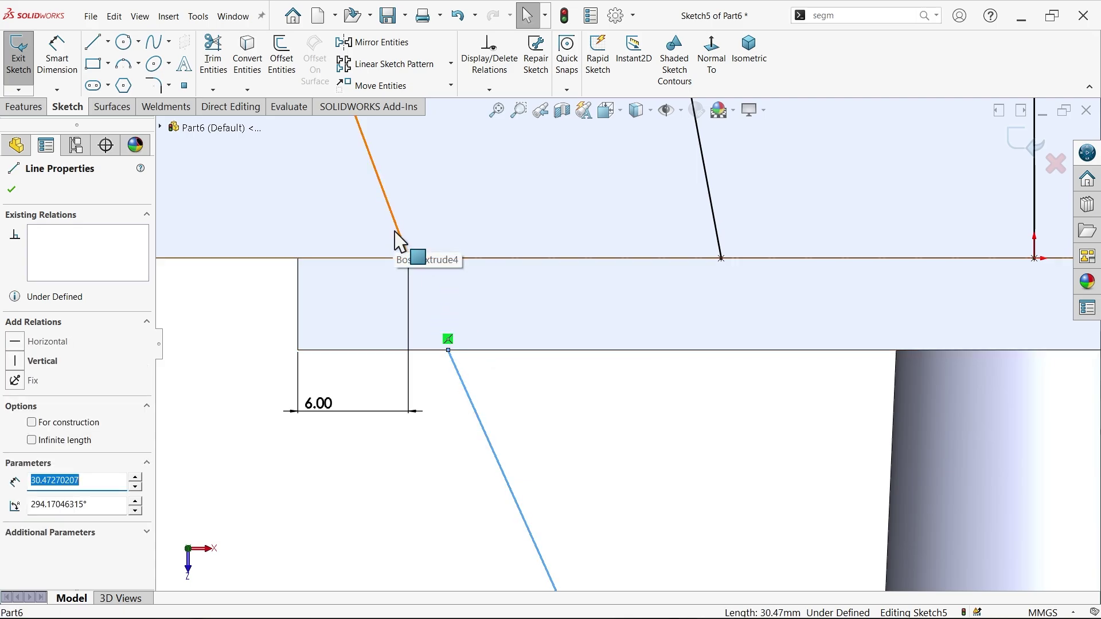
ctrl+click(405, 245)
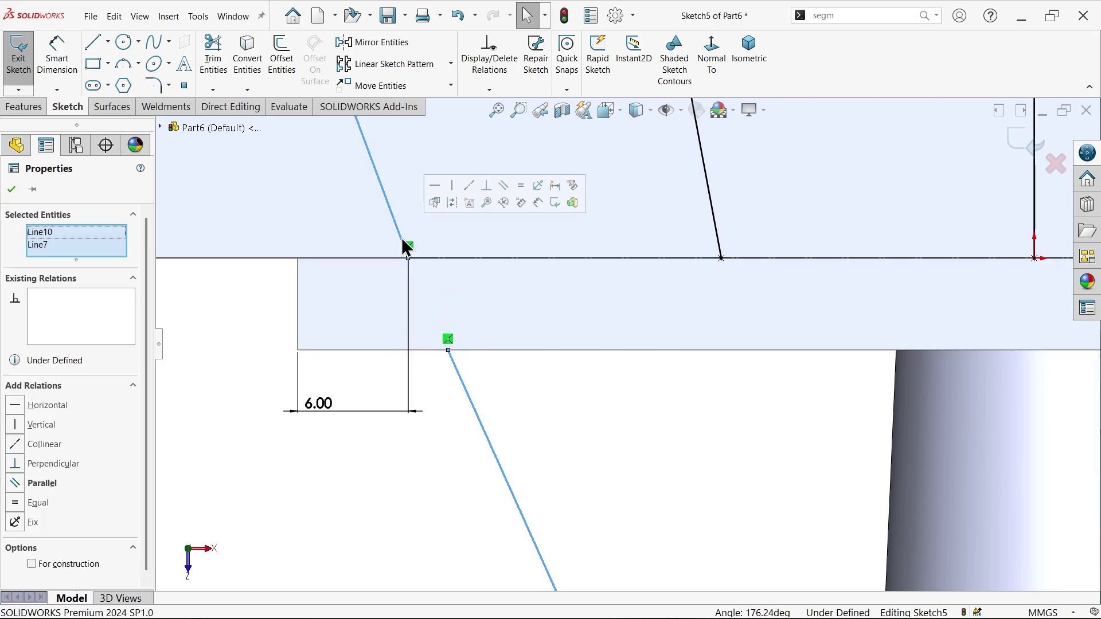
click(469, 186)
click(560, 485)
scroll(591, 439, up, 3)
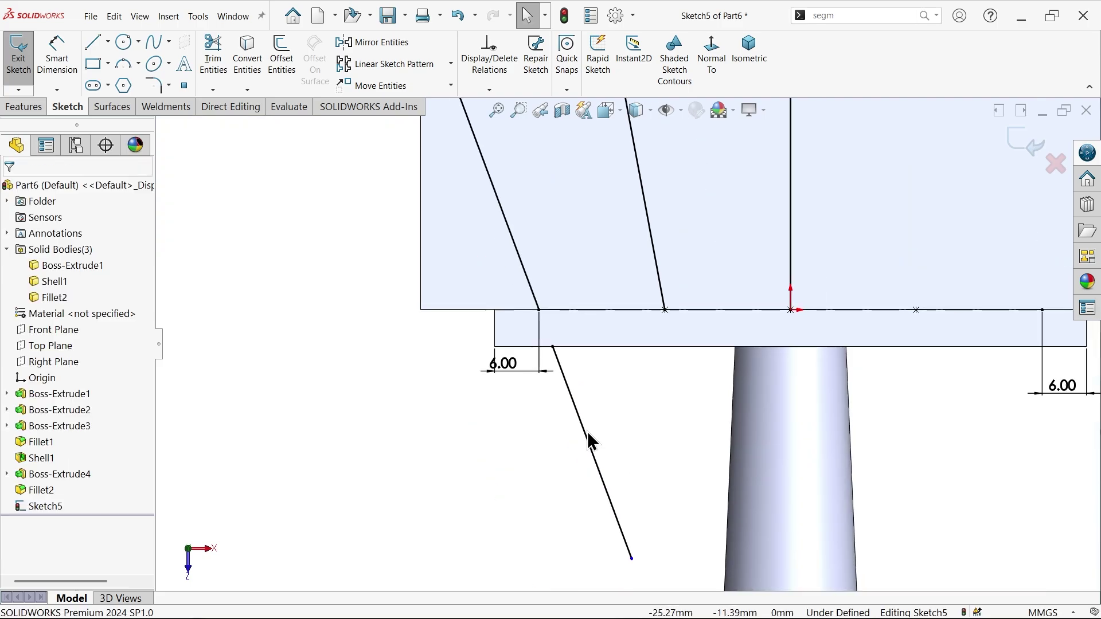
scroll(614, 418, down, 5)
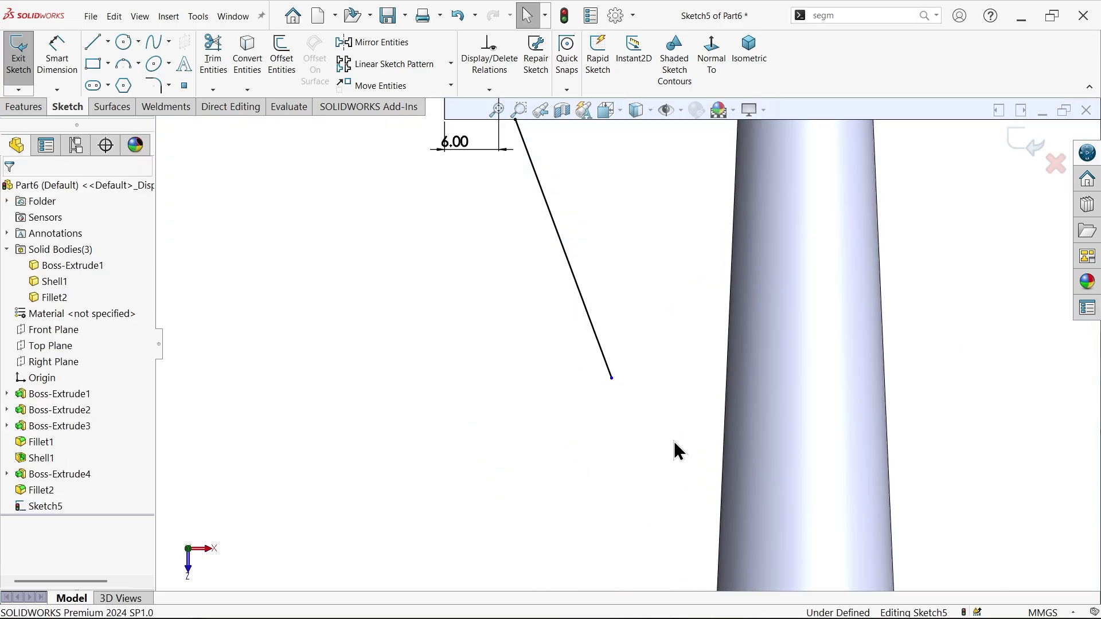
Finish and close the sketch holding the tine lines and divided construction lines
scroll(636, 418, up, 2)
scroll(640, 359, up, 2)
scroll(659, 209, down, 1)
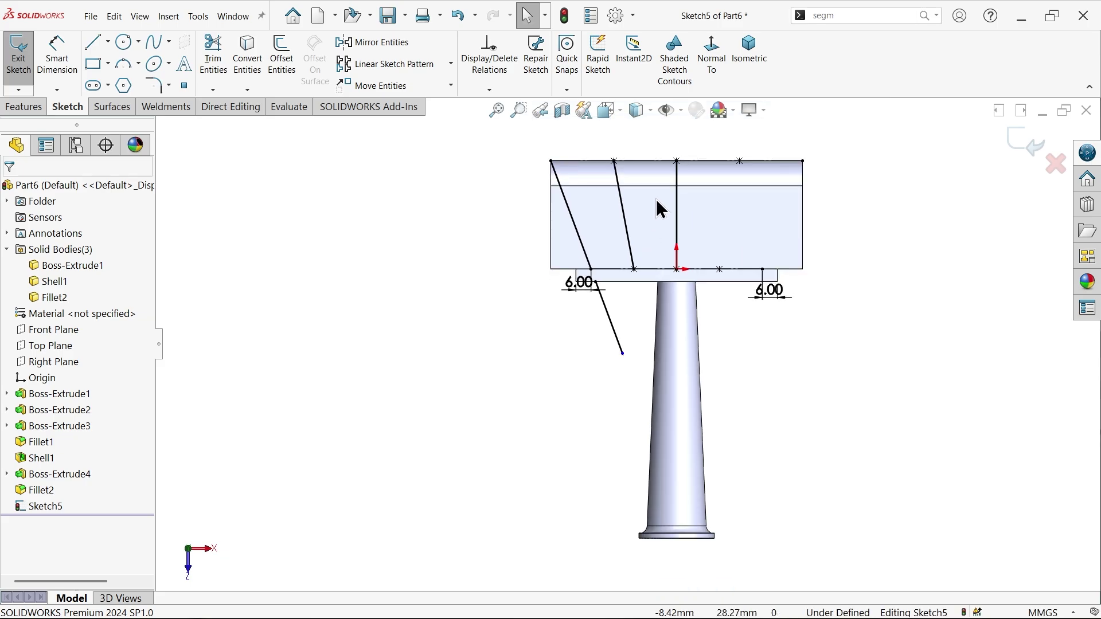
scroll(659, 189, down, 2)
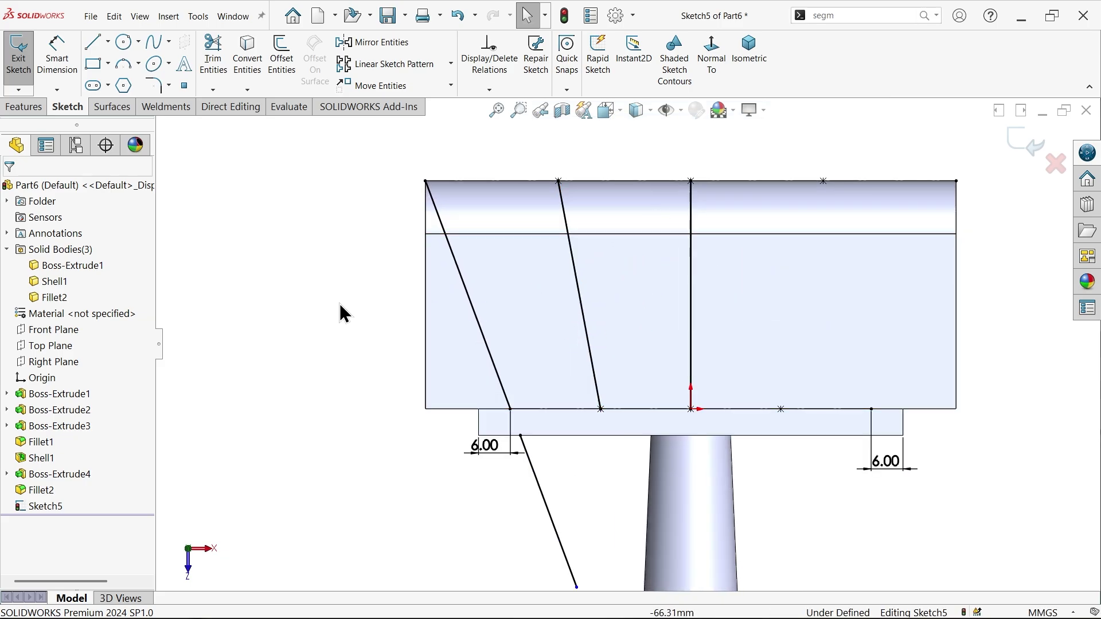
mouse_move(738, 258)
middle_down()
mouse_move(947, 239)
mouse_move(939, 218)
mouse_move(823, 234)
mouse_move(831, 246)
middle_up()
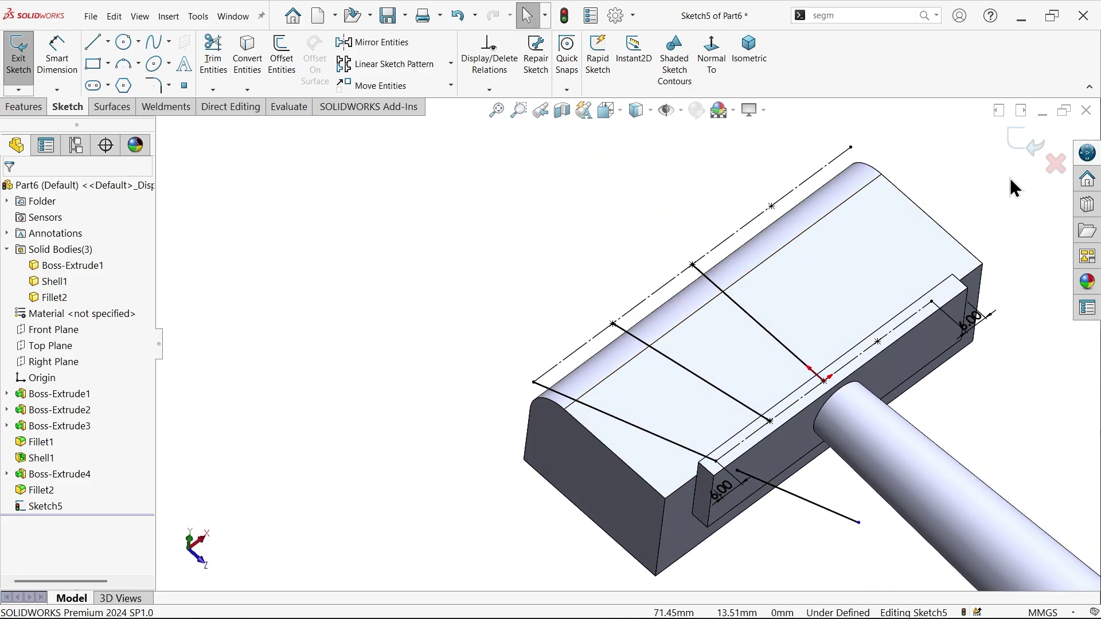
click(1034, 149)
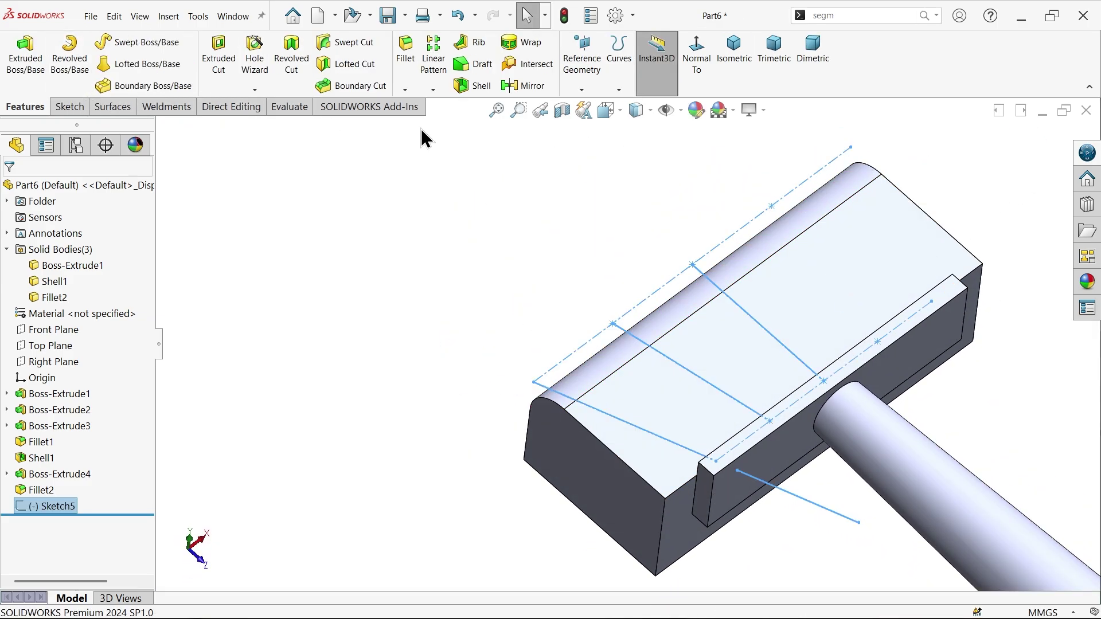
Create a projection Split Line from the tine layout sketch across the helper block's upper face, rounded fillet face and adjoining outer face
click(619, 91)
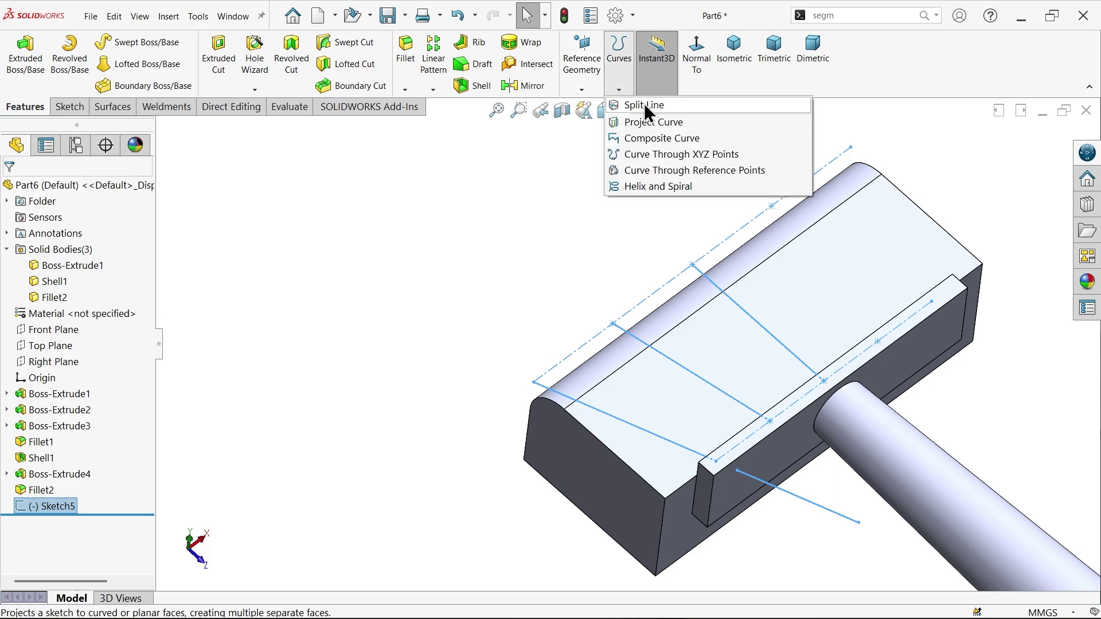
click(644, 105)
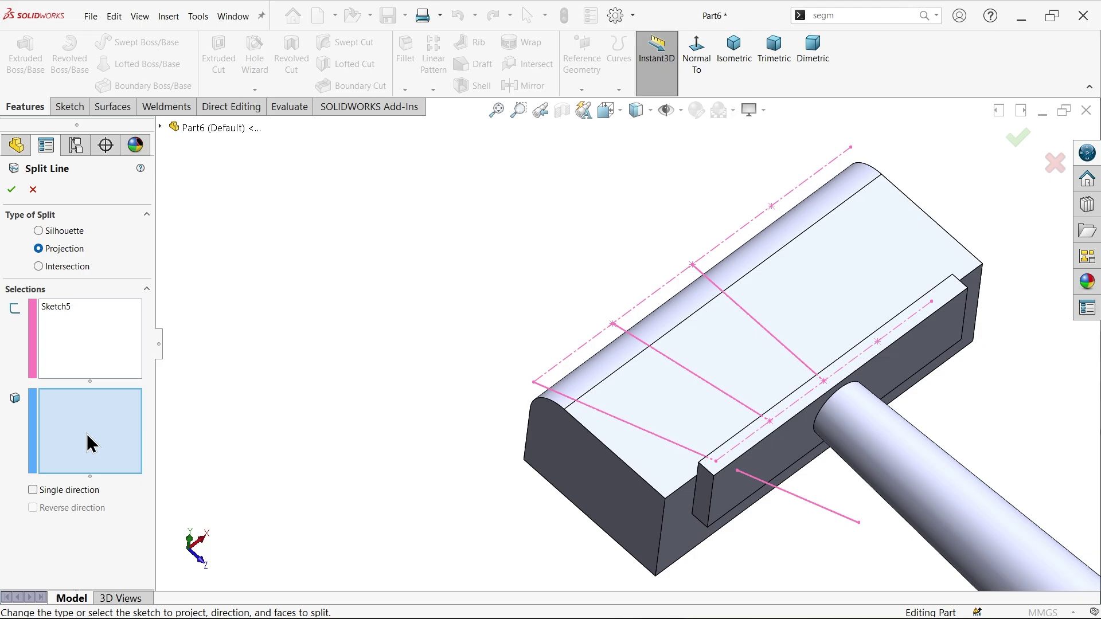
click(654, 382)
click(622, 367)
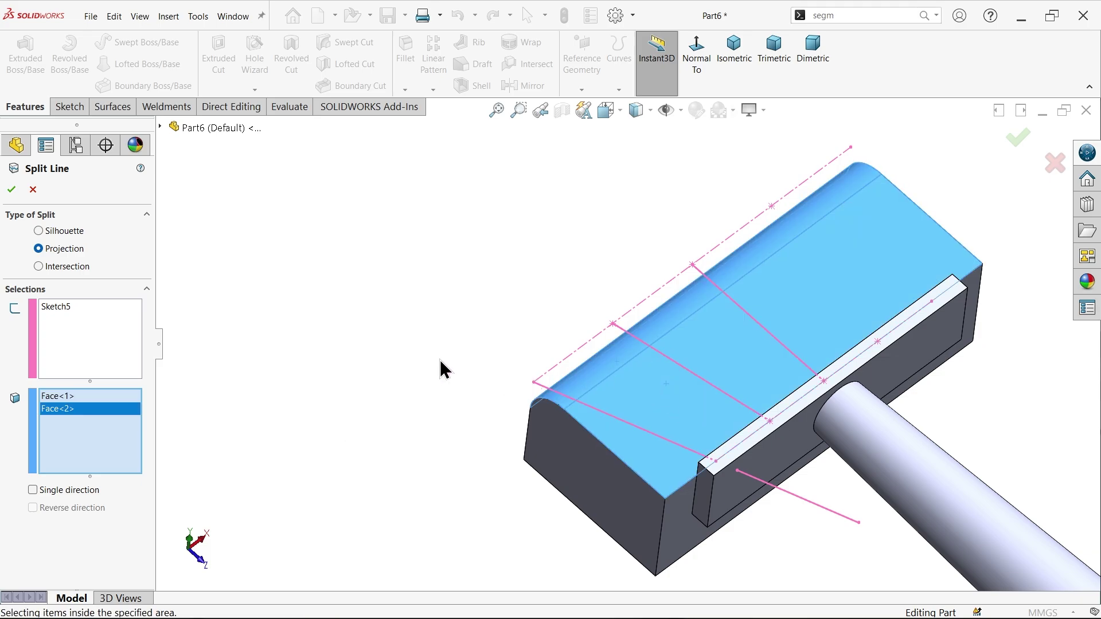
middle_drag(442, 369, 504, 369)
click(498, 394)
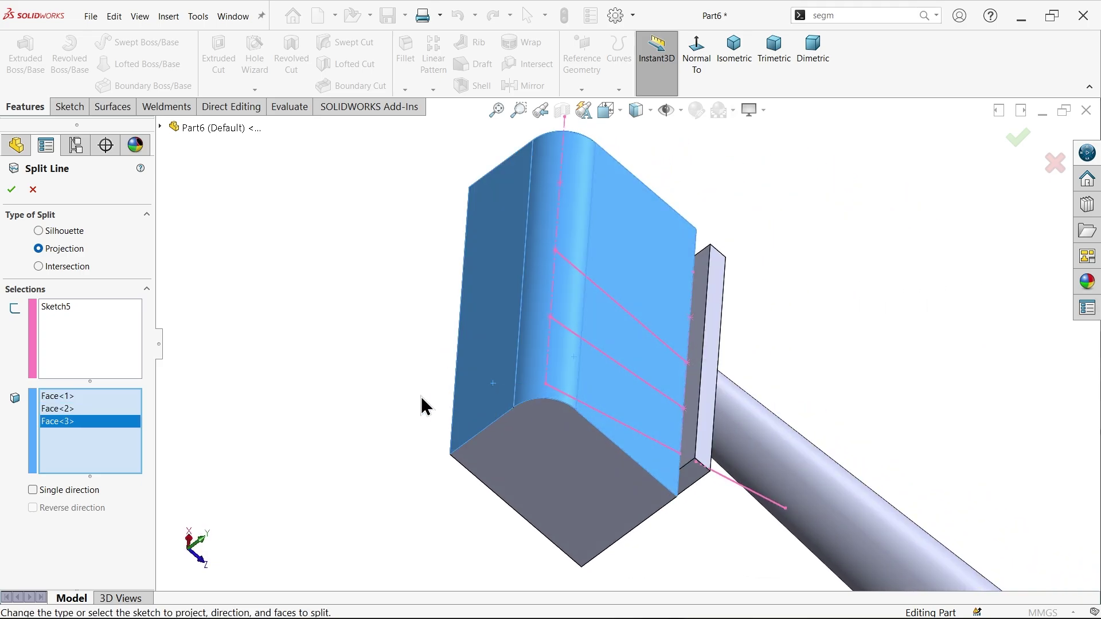
click(12, 190)
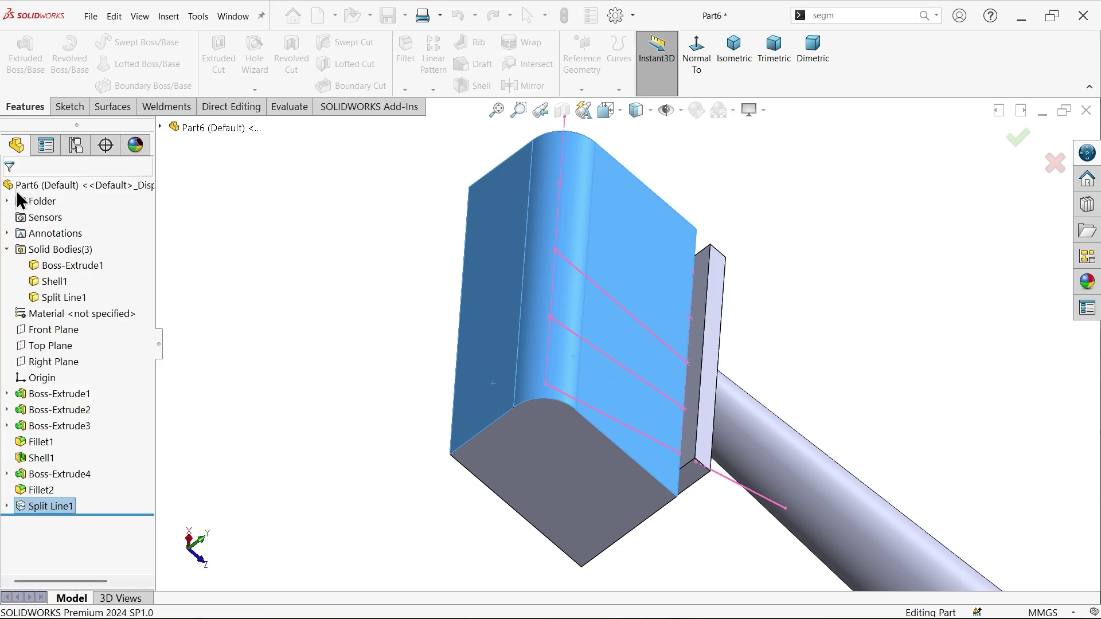
Start a swept boss with a circular profile of 5 mm diameter for the outermost tine
mouse_move(579, 412)
middle_down()
mouse_move(526, 401)
mouse_move(565, 417)
middle_up()
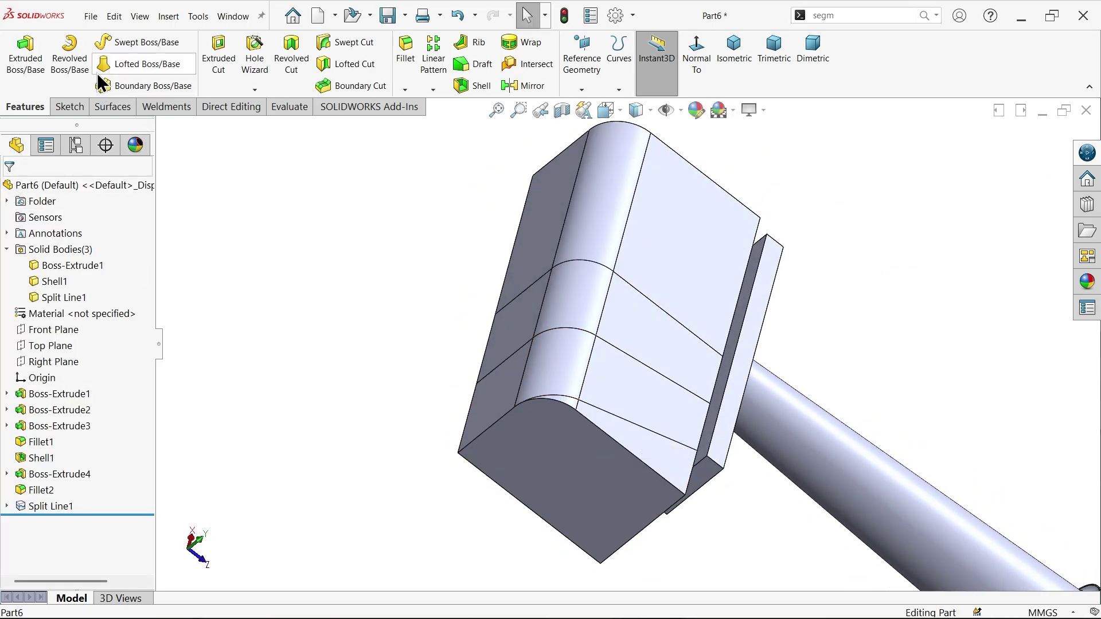
click(136, 46)
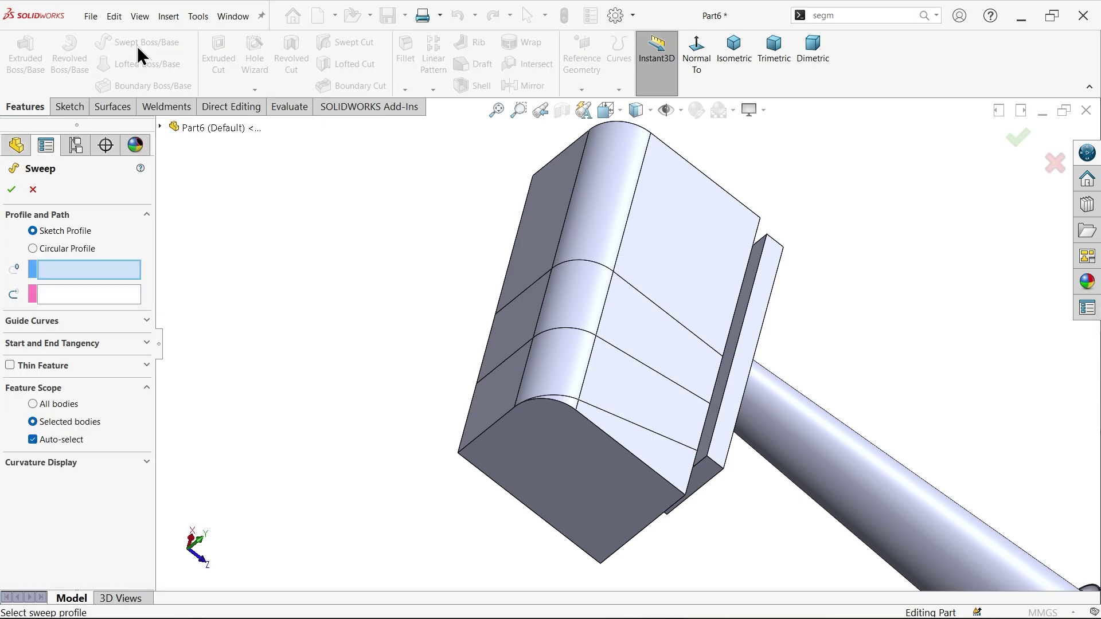
click(57, 249)
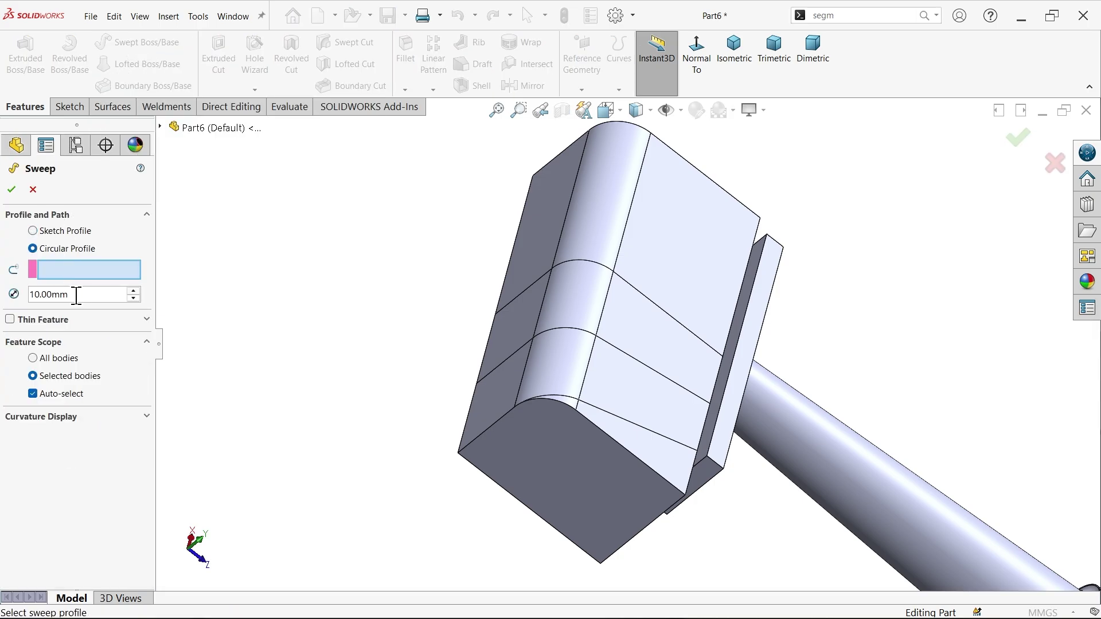
drag(76, 296, 2, 282)
text(5)
key(Tab)
Define the sweep path with SelectionManager as a group of the outermost split edge and its tangent chain over the block's fillet
right_click(328, 294)
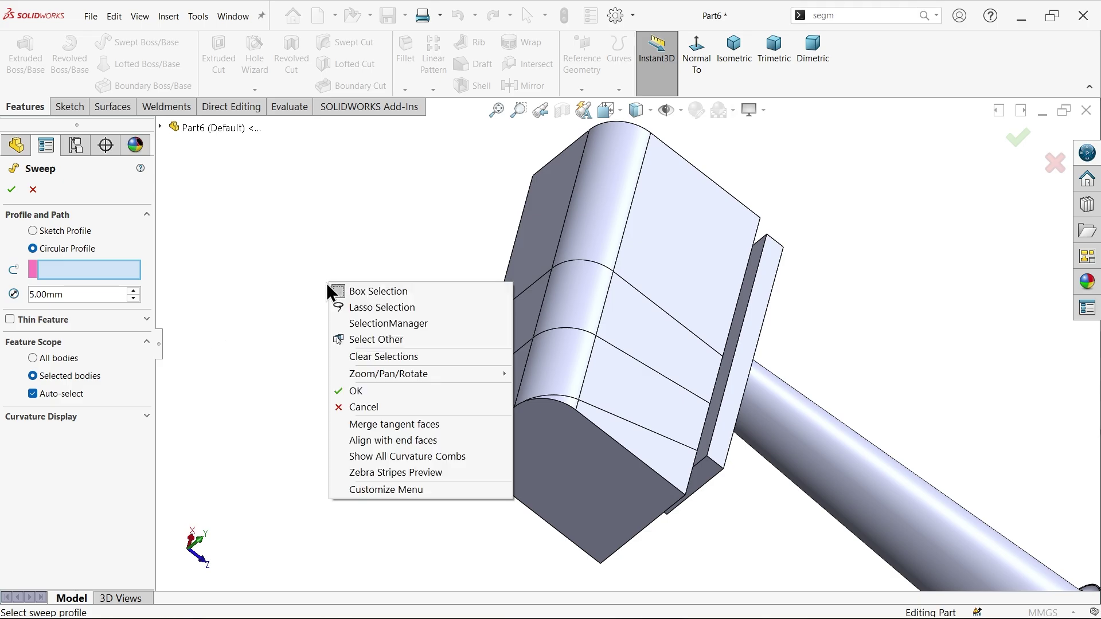
click(381, 321)
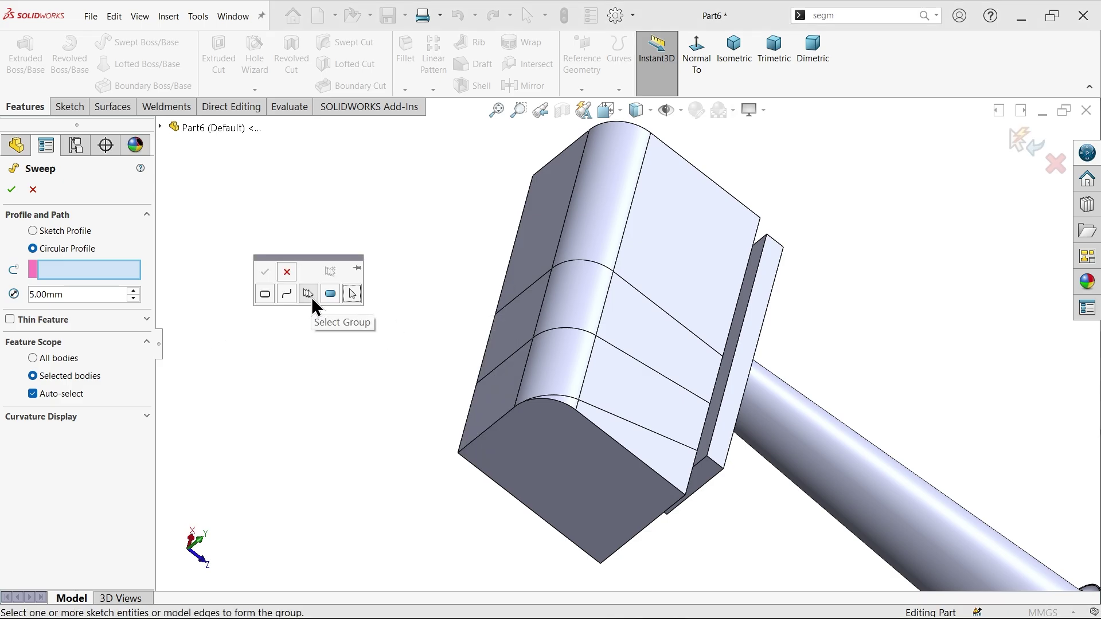
click(313, 299)
click(635, 427)
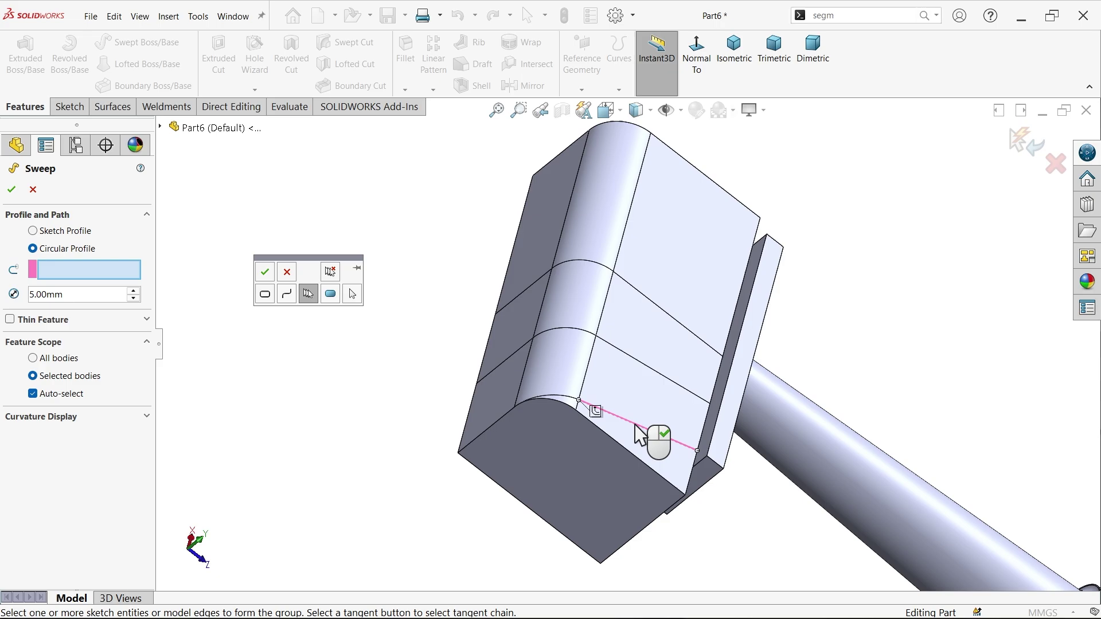
click(597, 412)
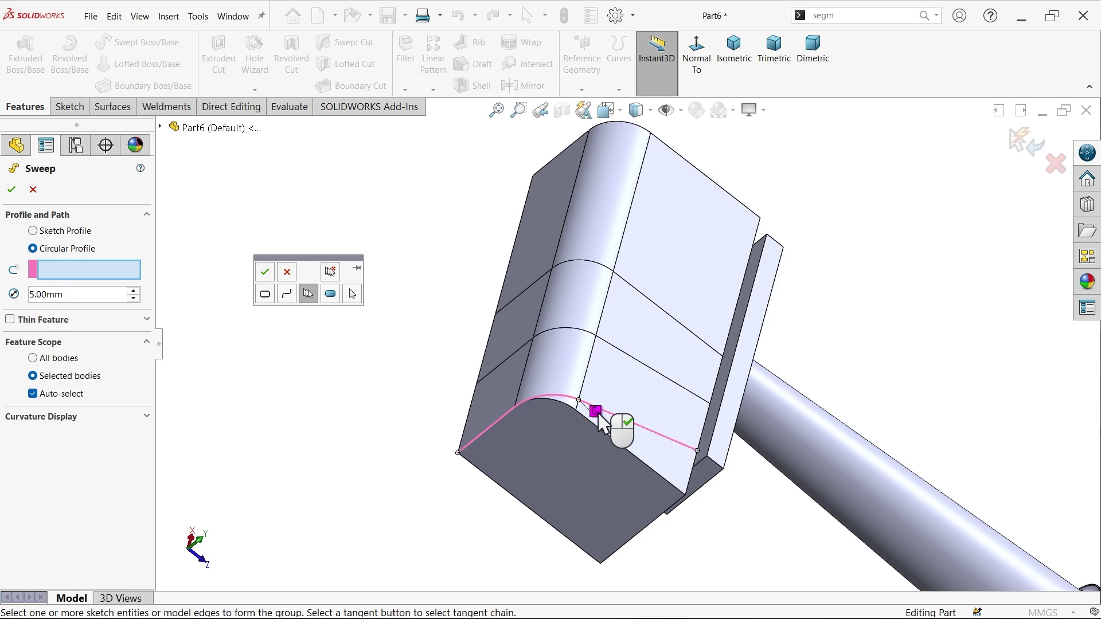
click(265, 271)
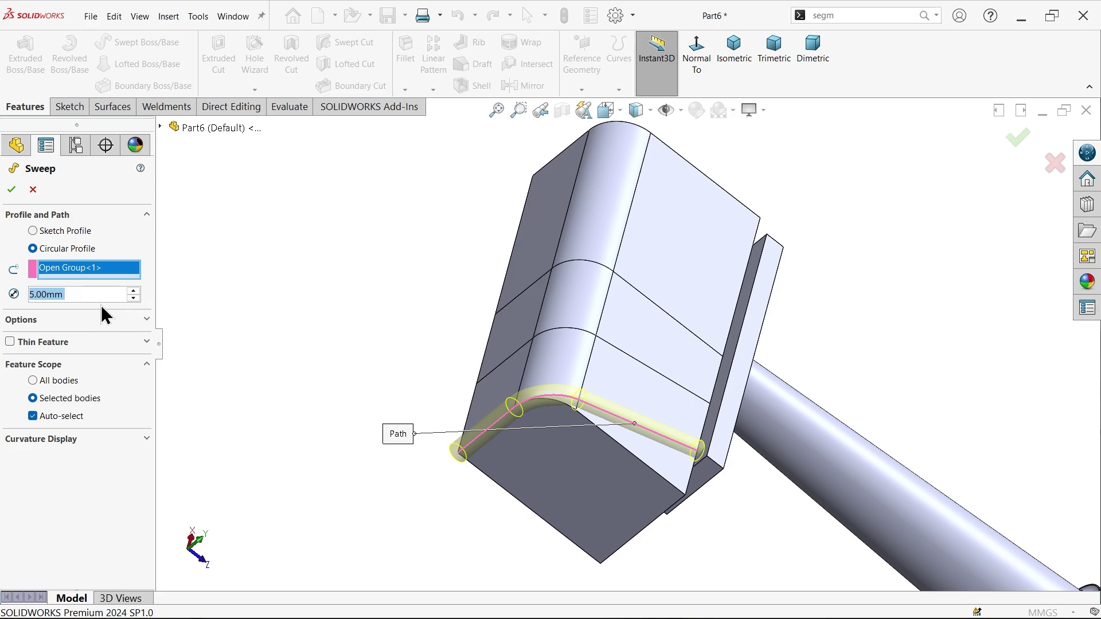
Turn off Merge result, turn on Align with end faces, and complete the outermost tine sweep
click(27, 320)
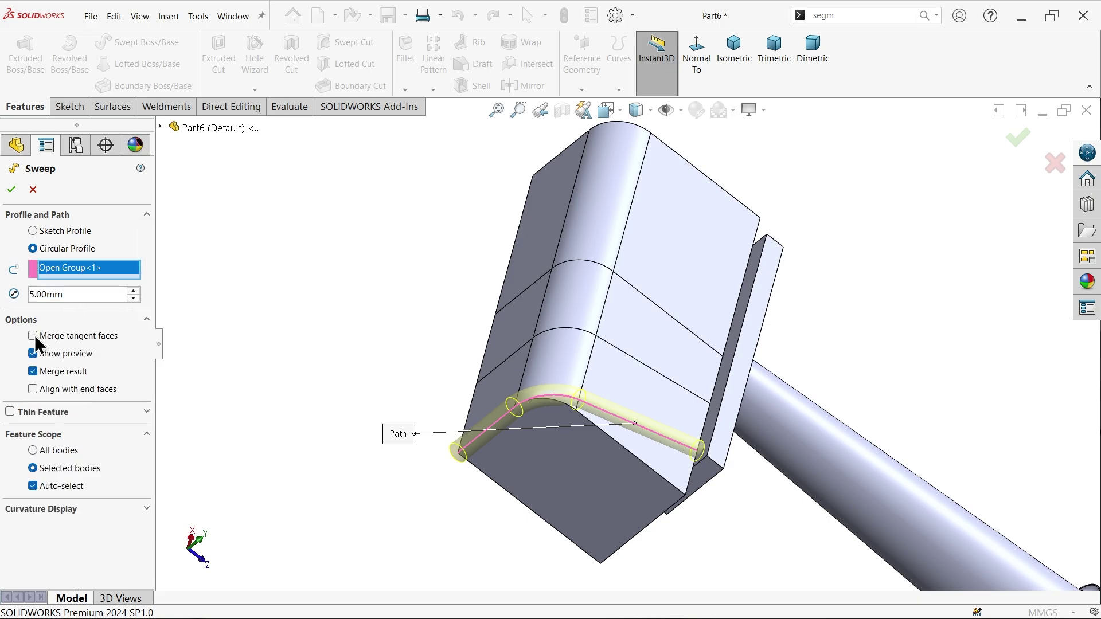
click(33, 371)
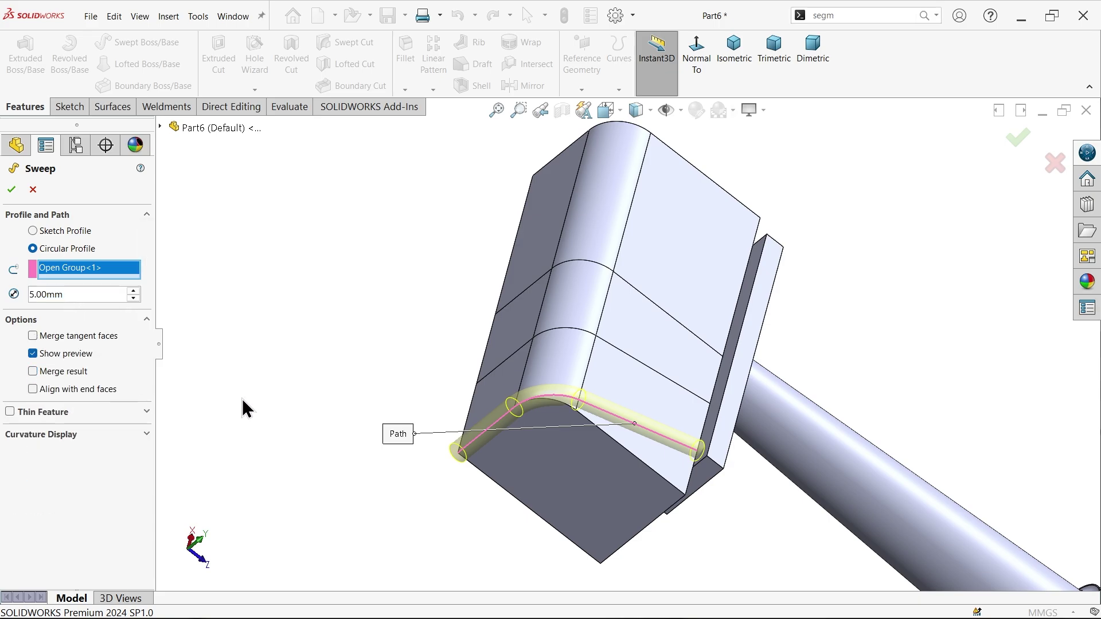
middle_drag(247, 409, 334, 396)
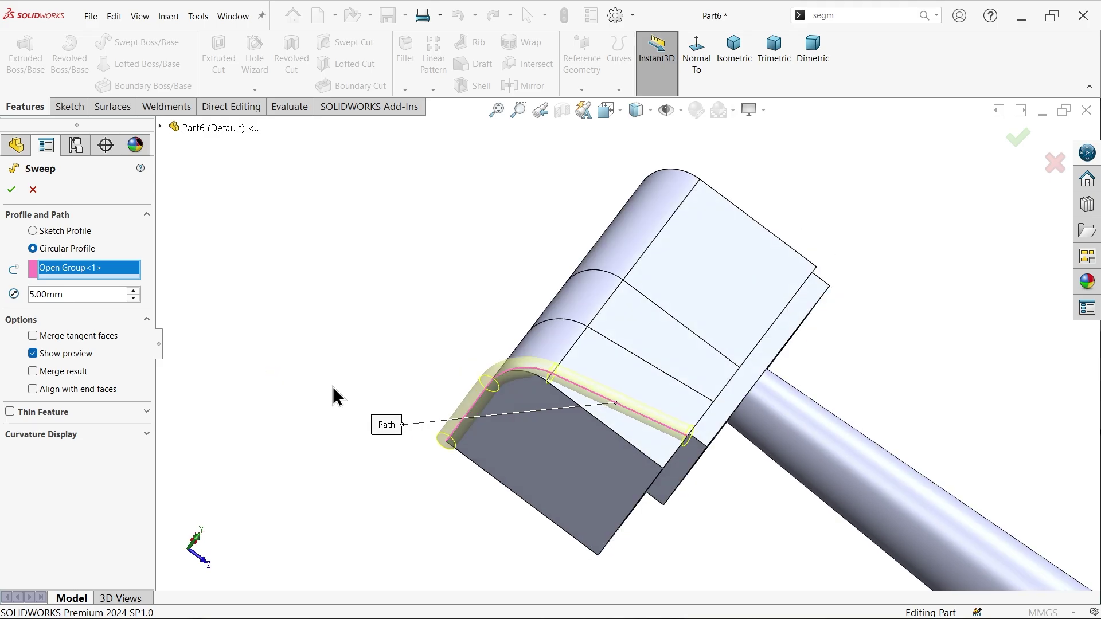
scroll(688, 443, down, 5)
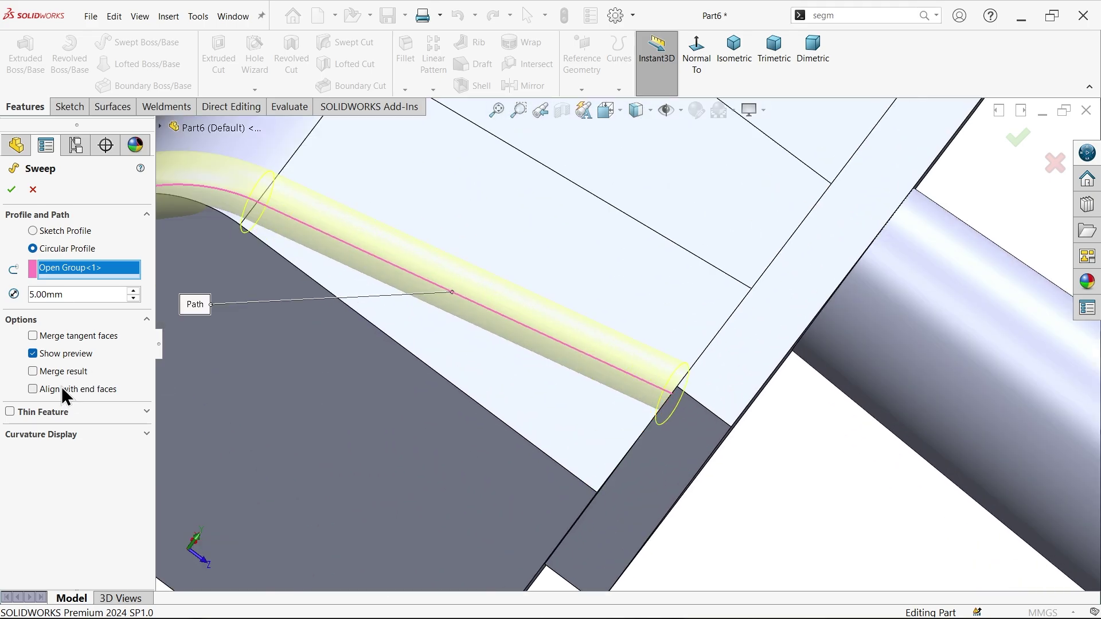
click(33, 389)
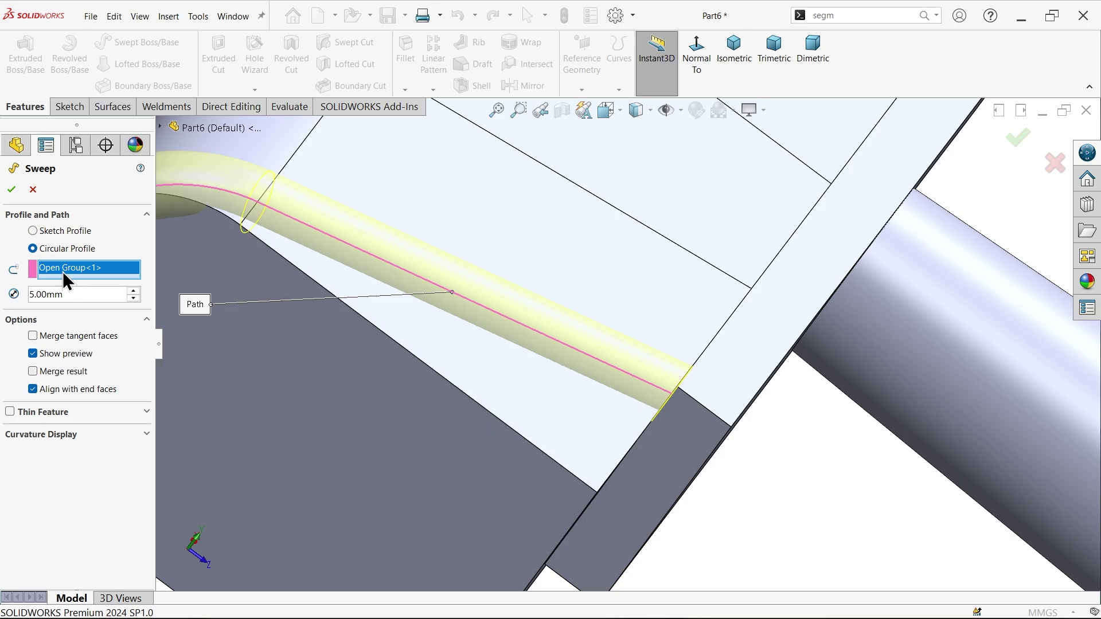
click(12, 191)
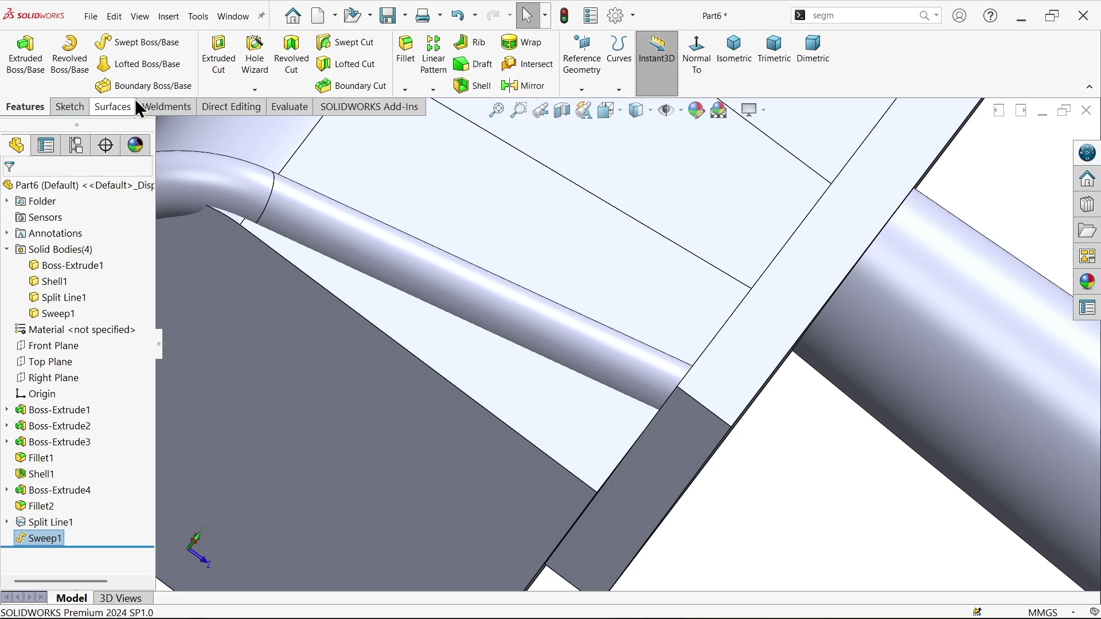
Start another swept boss with a 5 mm diameter circular profile for the second tine
key(Return)
scroll(590, 252, up, 5)
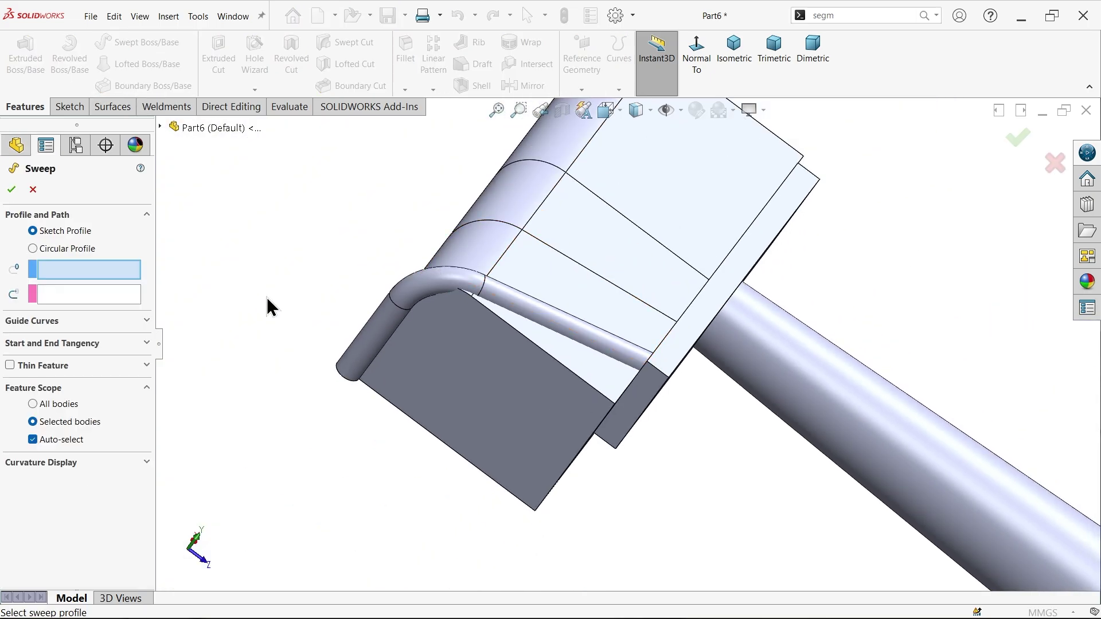
click(84, 256)
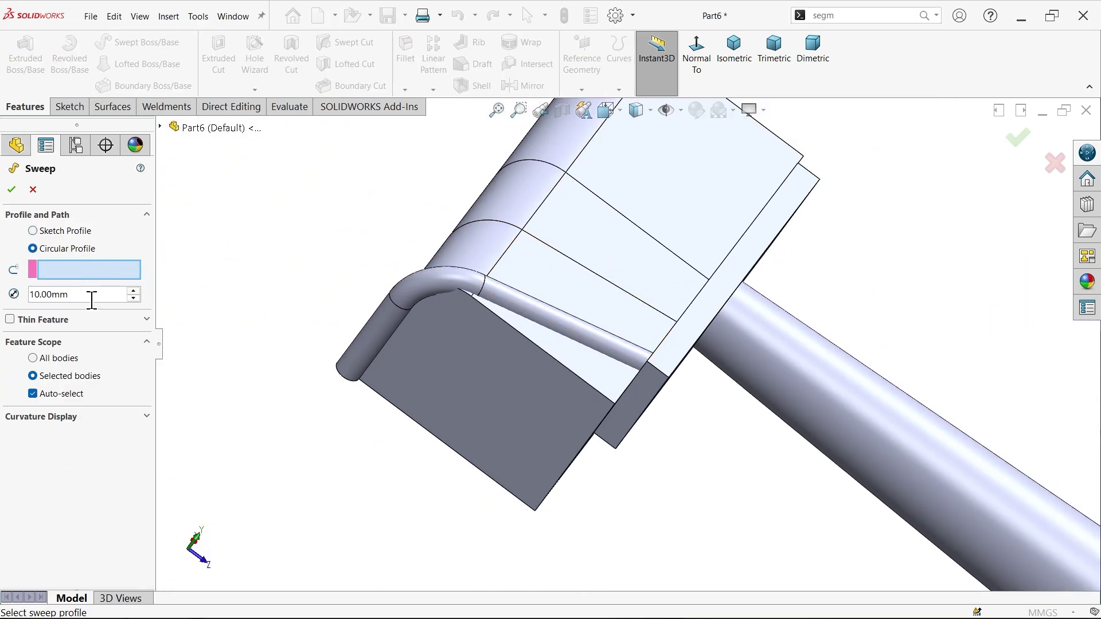
drag(83, 297, 11, 292)
text(5)
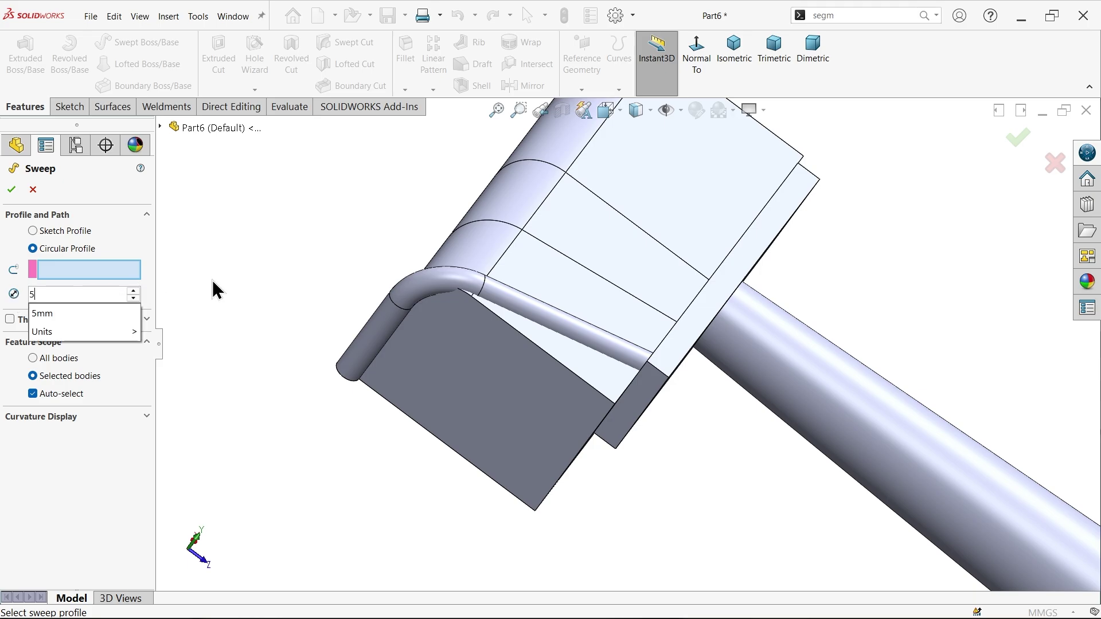
key(Return)
Use a SelectionManager group to set the second split edge and its tangent chain as the sweep path
right_click(286, 237)
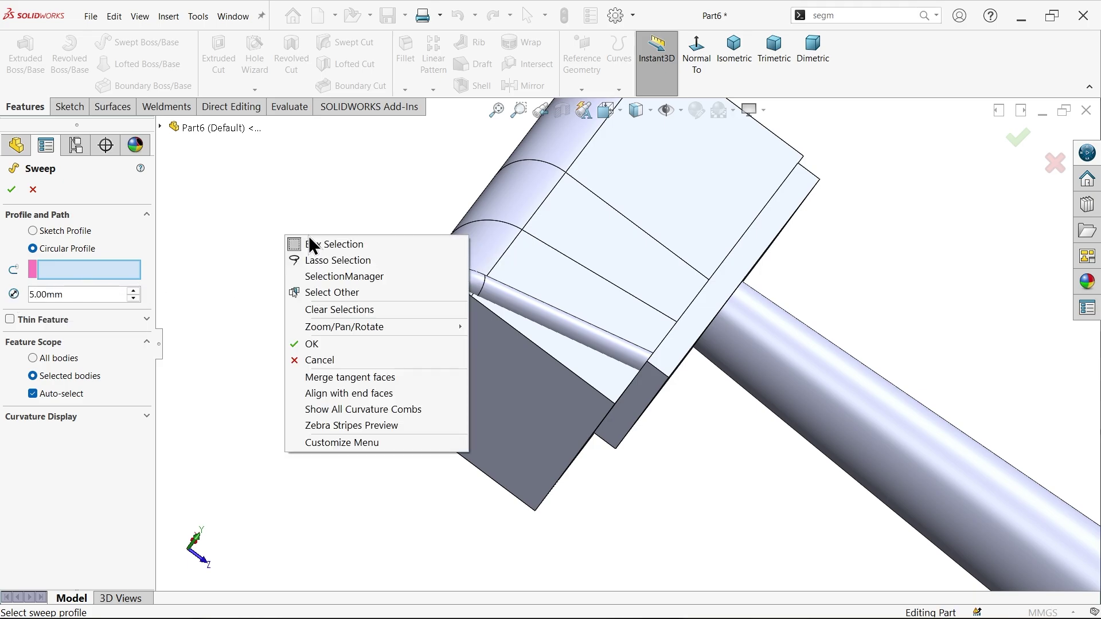
click(329, 277)
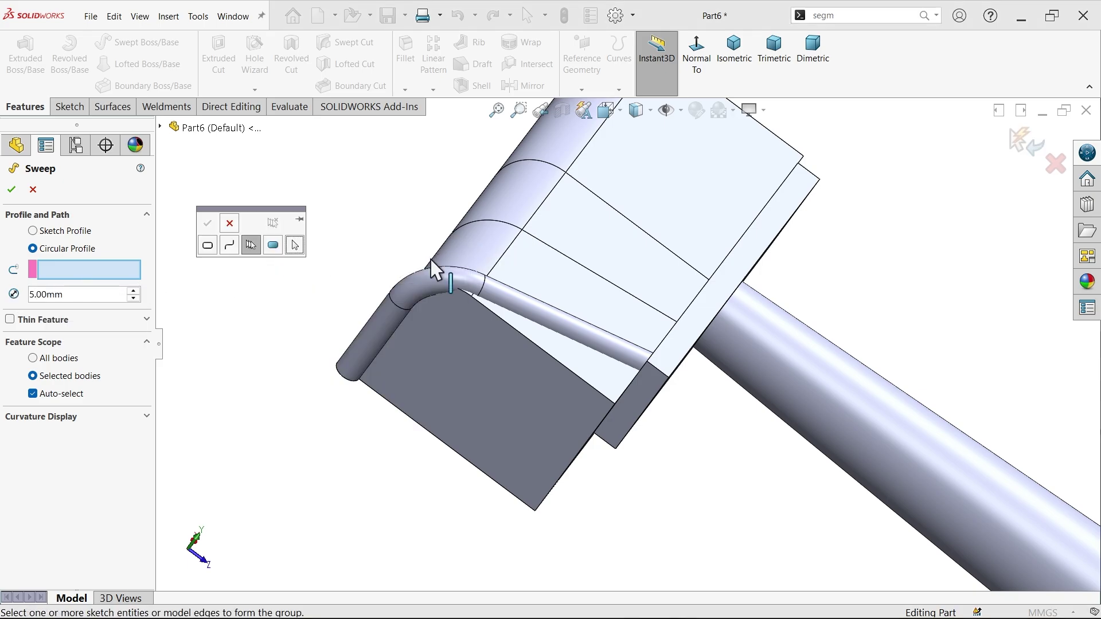
click(565, 256)
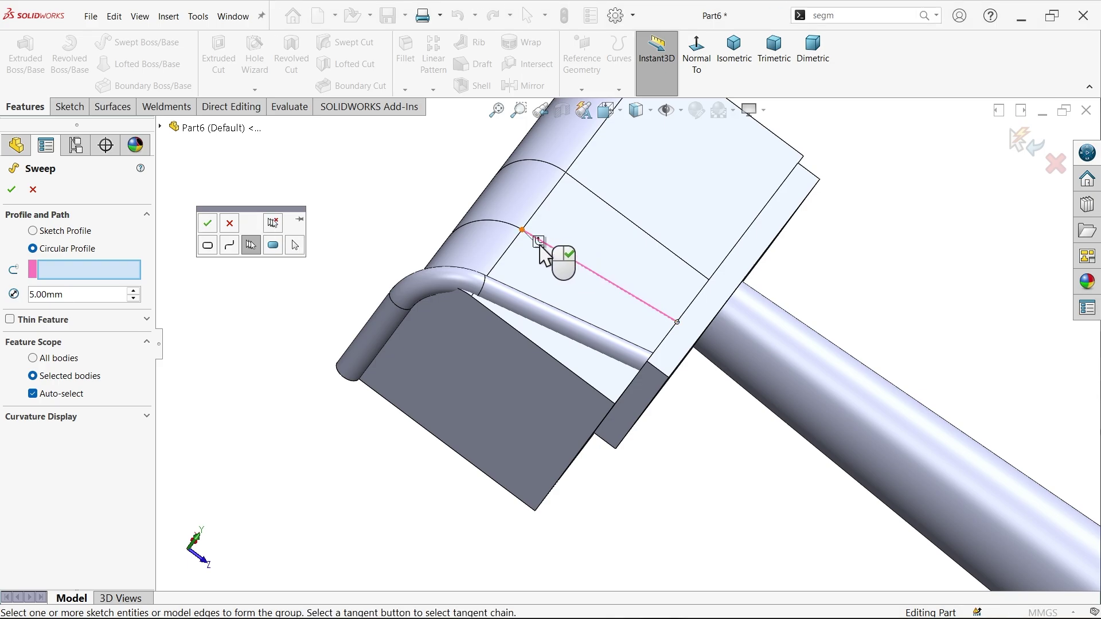
click(480, 225)
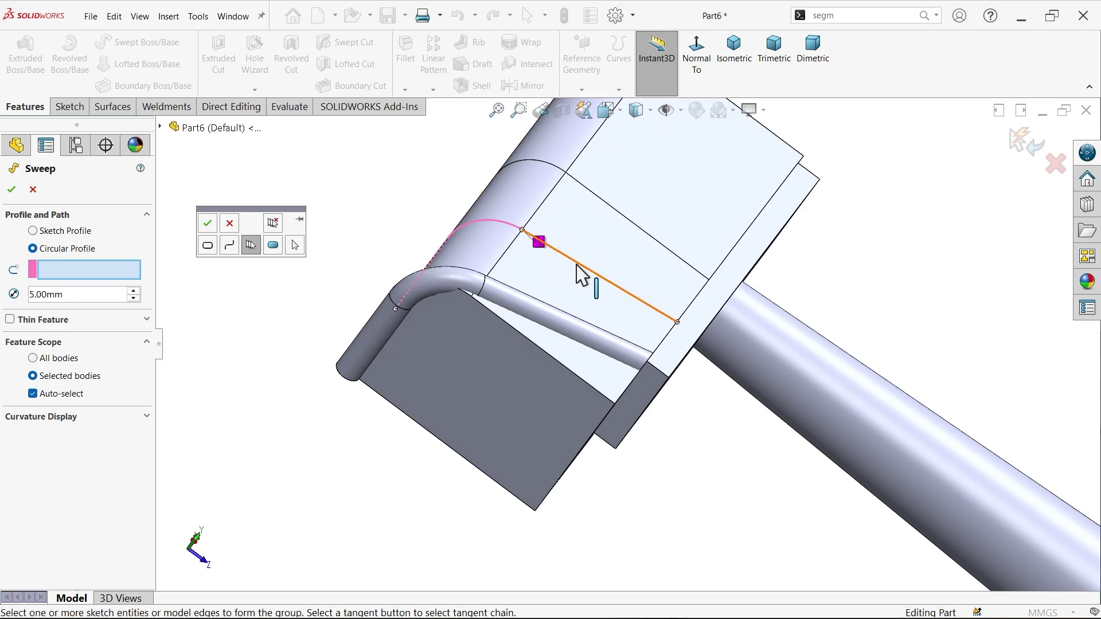
click(210, 222)
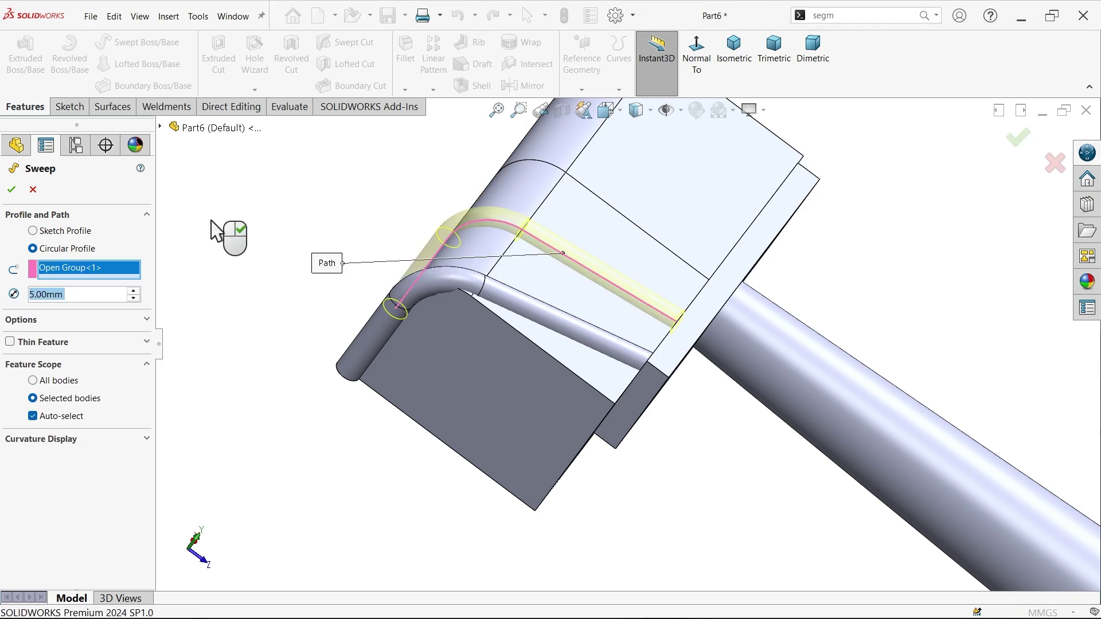
Create the second tine as a separate body with Merge result off and Align with end faces on
click(40, 321)
click(46, 373)
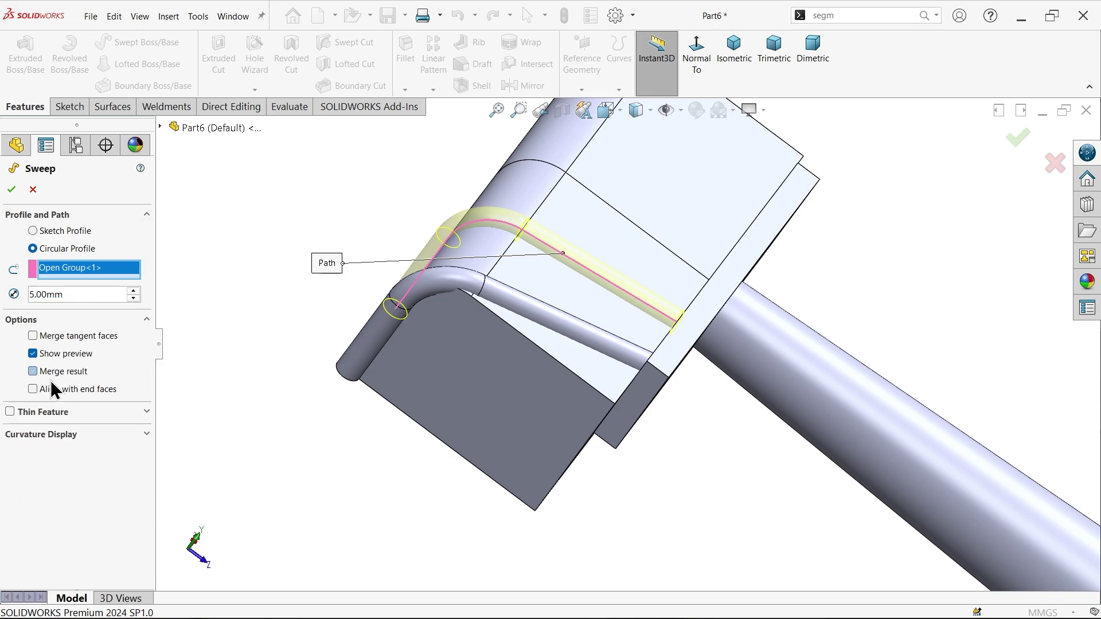
click(44, 388)
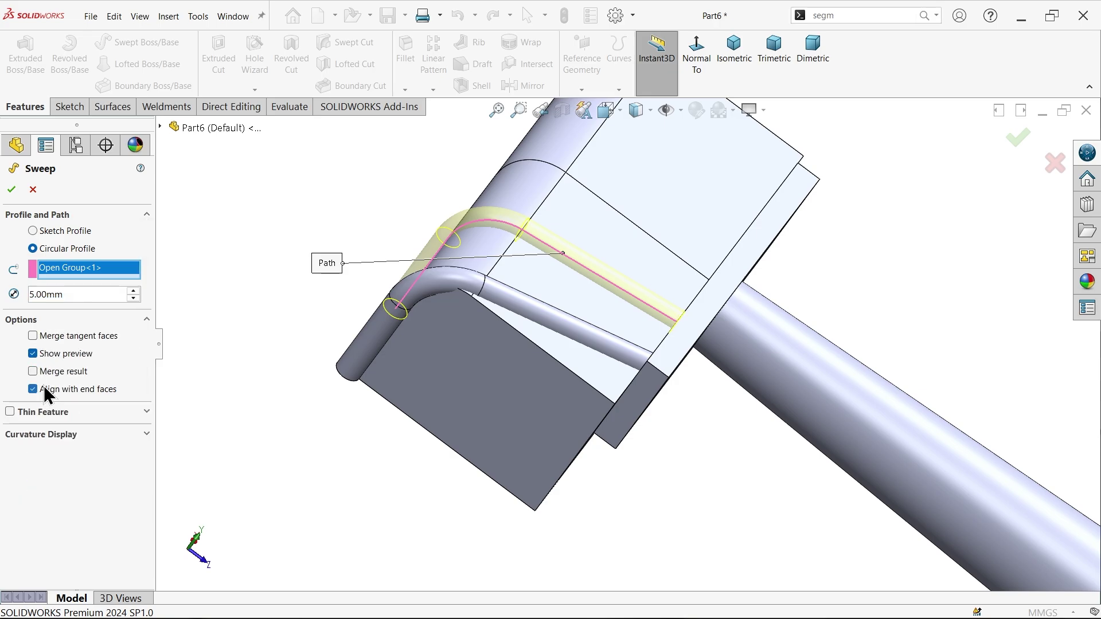
click(12, 190)
Start another swept boss with a 5 mm diameter circular profile for the third tine
click(161, 43)
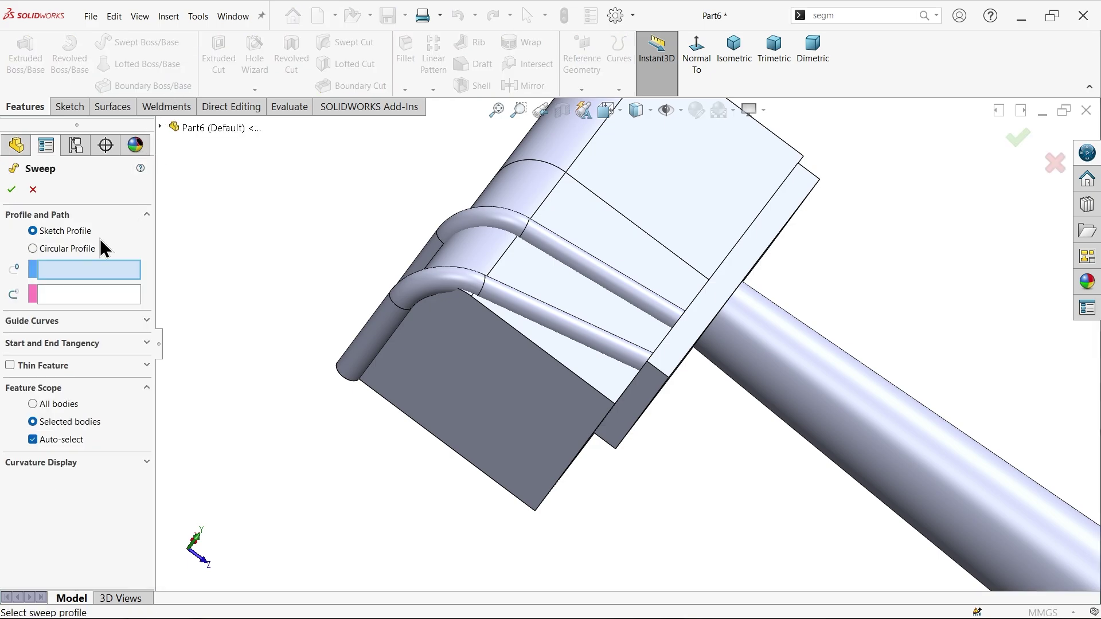
click(86, 251)
drag(83, 294, 22, 294)
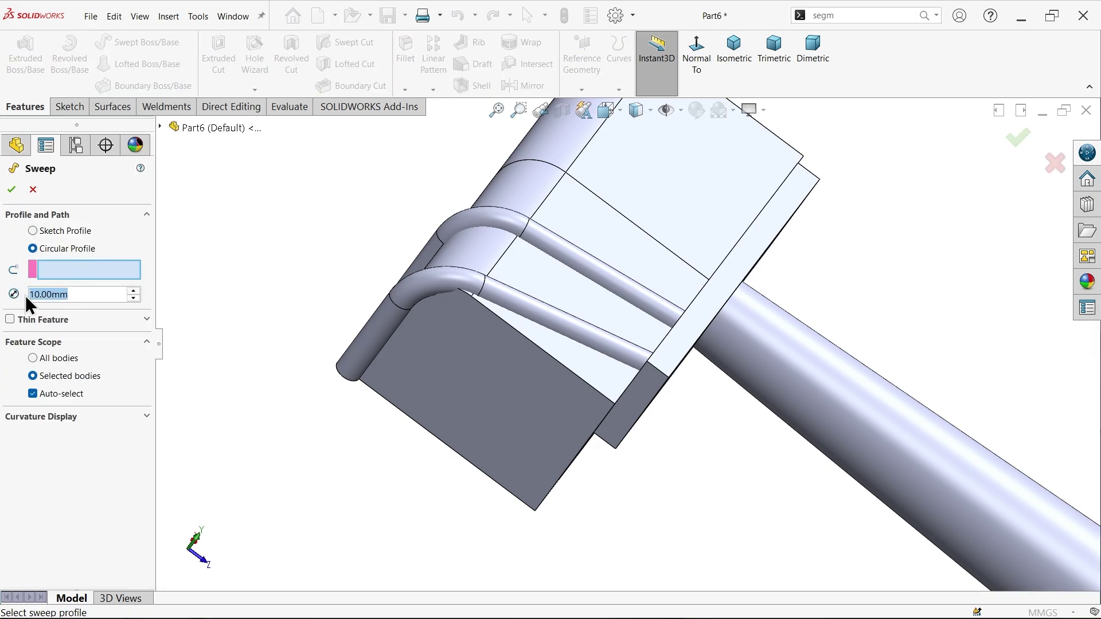
text(5)
key(Return)
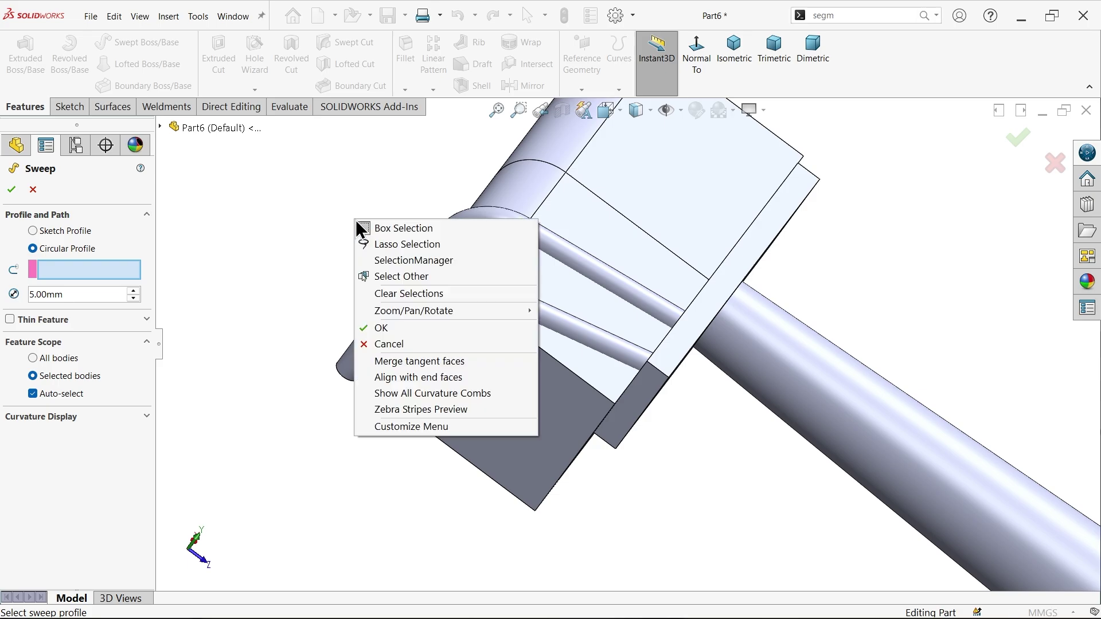
Use a SelectionManager group to set the third split edge and its tangent chain as the sweep path
click(390, 260)
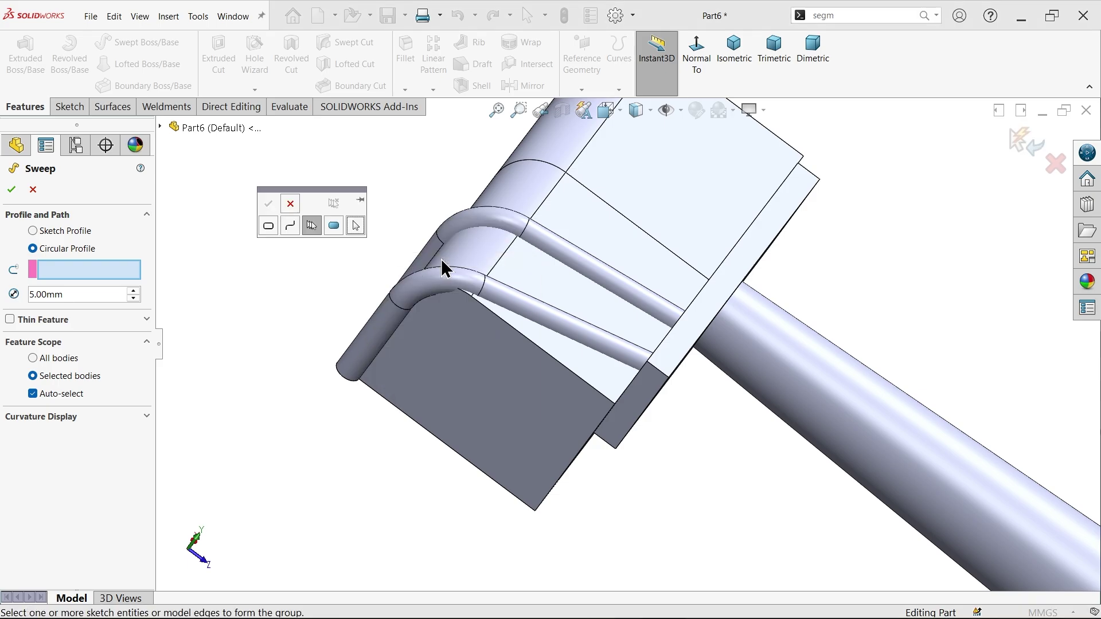
click(313, 230)
click(599, 199)
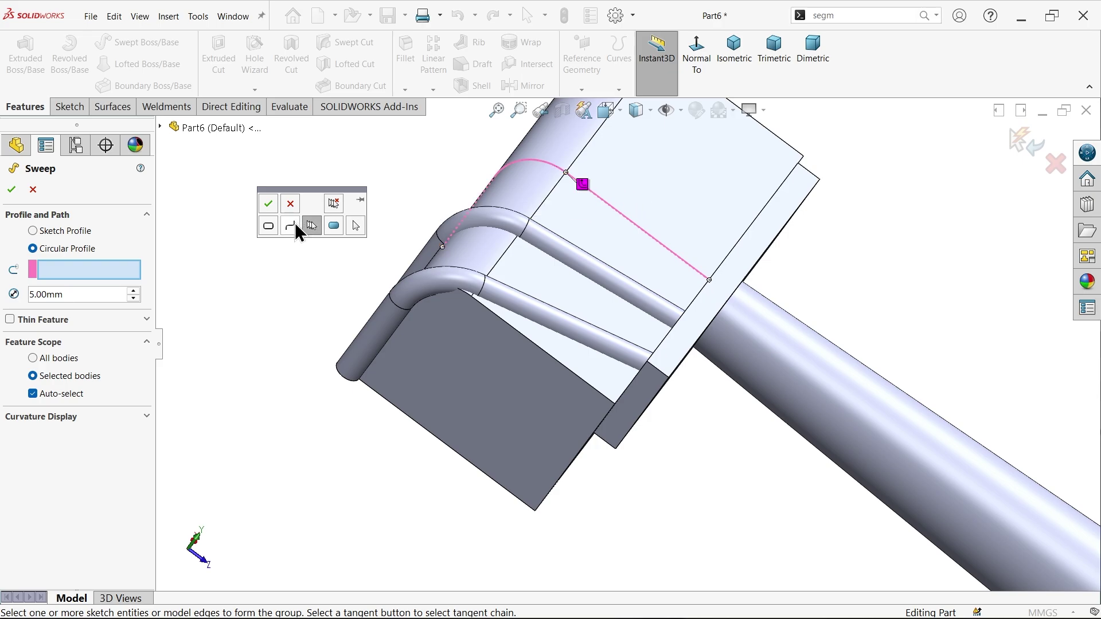
click(269, 203)
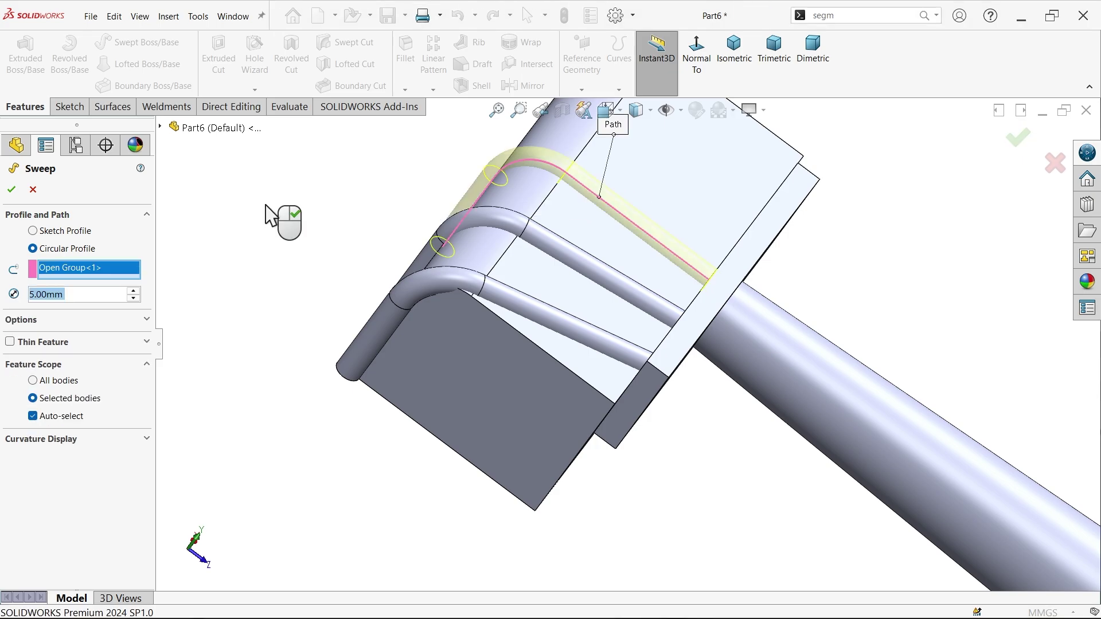
Turn on Align with end faces, turn off Merge result, and complete the third tine as a separate body
click(50, 320)
click(55, 387)
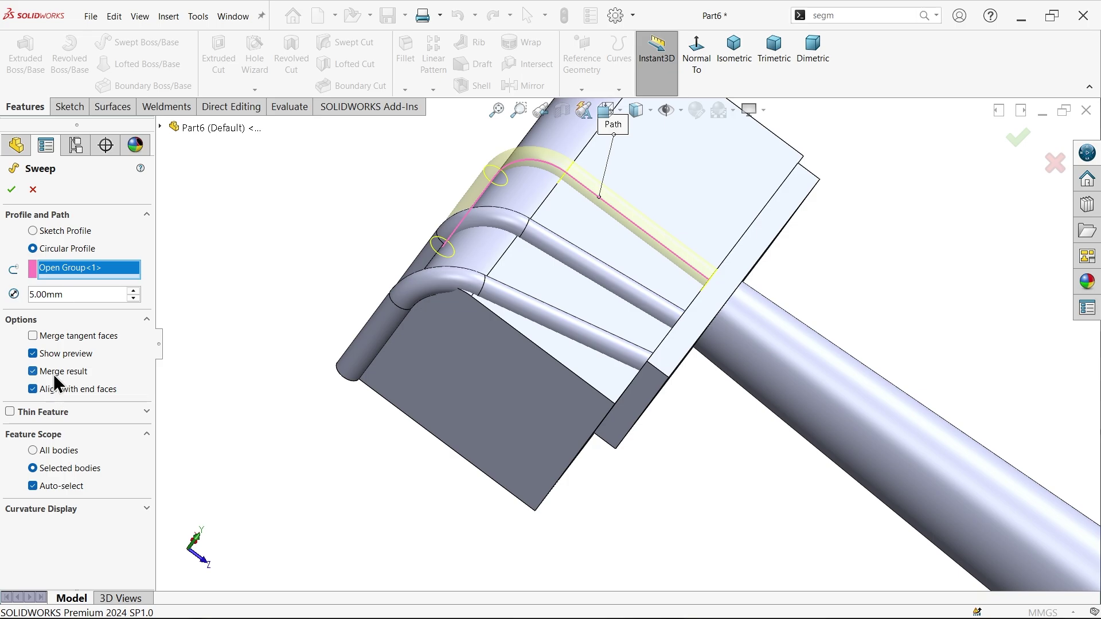
click(53, 372)
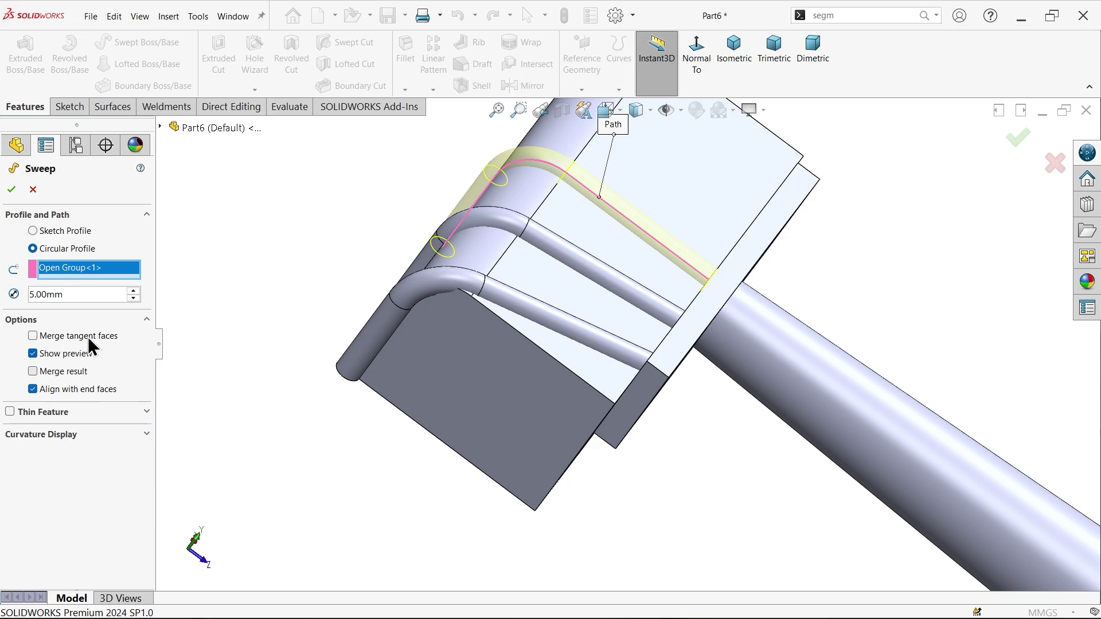
click(11, 189)
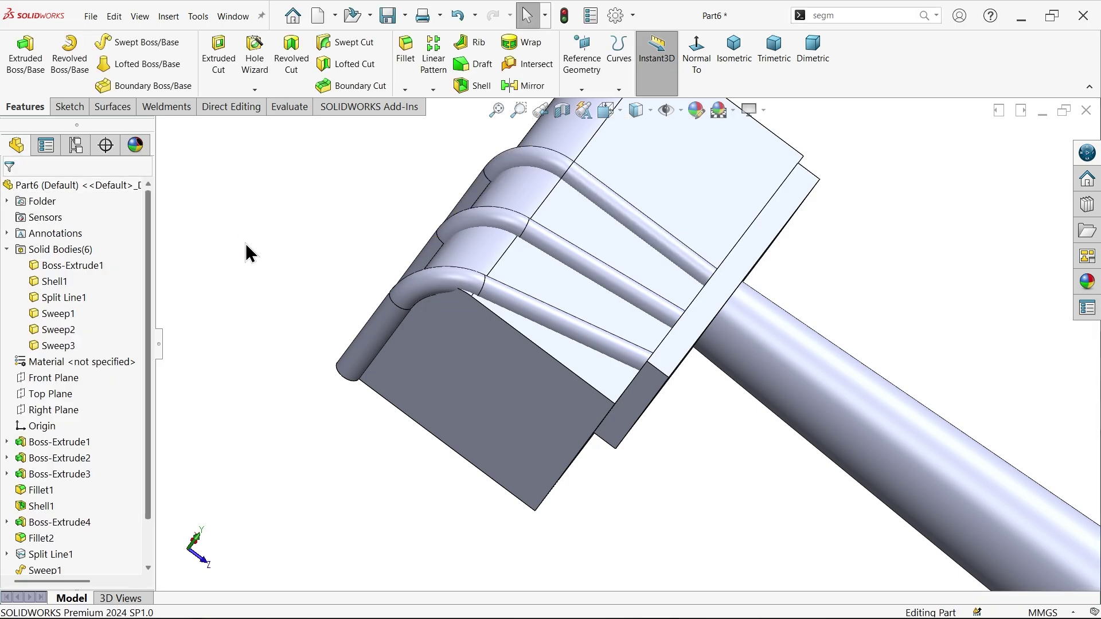
Delete the filleted helper block body with Delete/Keep Body, keeping the tines, plate and handle socket
key(f)
middle_drag(315, 289, 378, 354)
scroll(437, 337, up, 2)
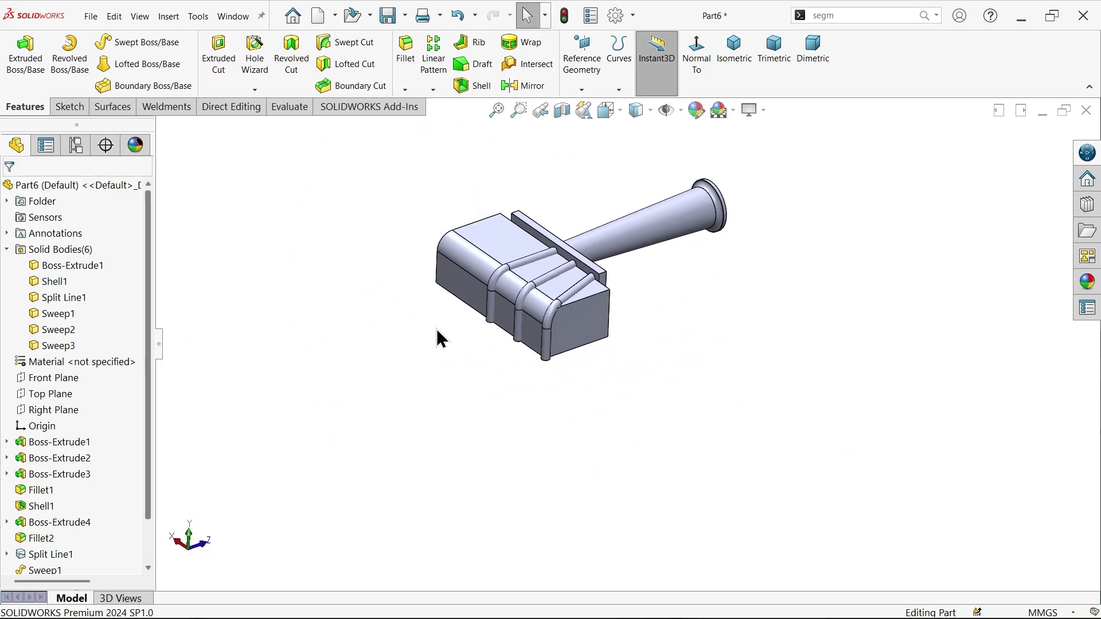
scroll(591, 267, down, 4)
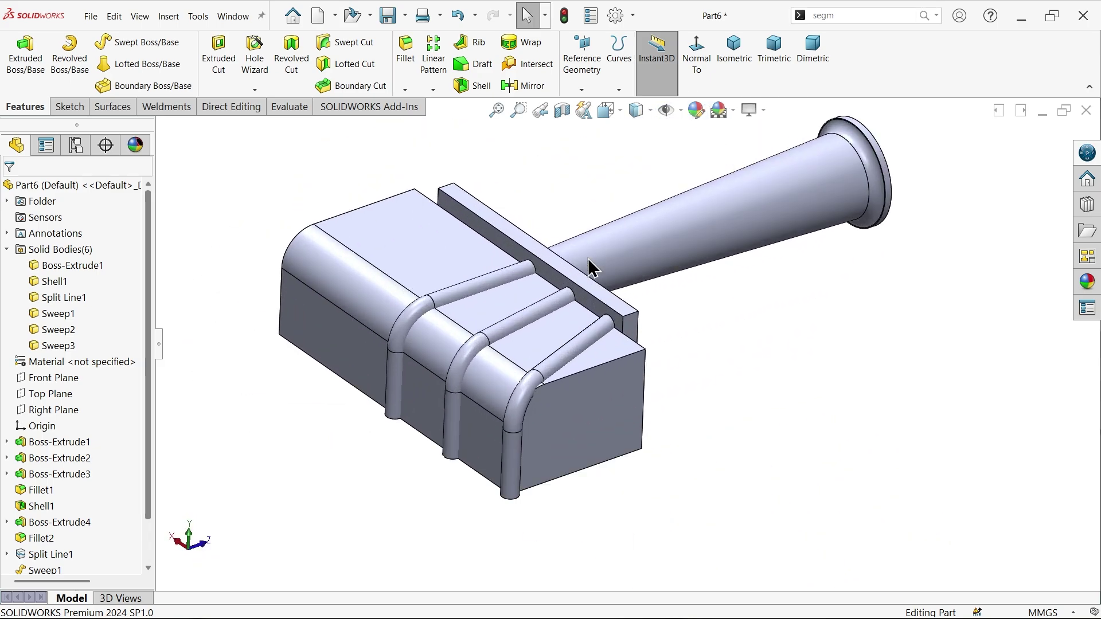
click(227, 107)
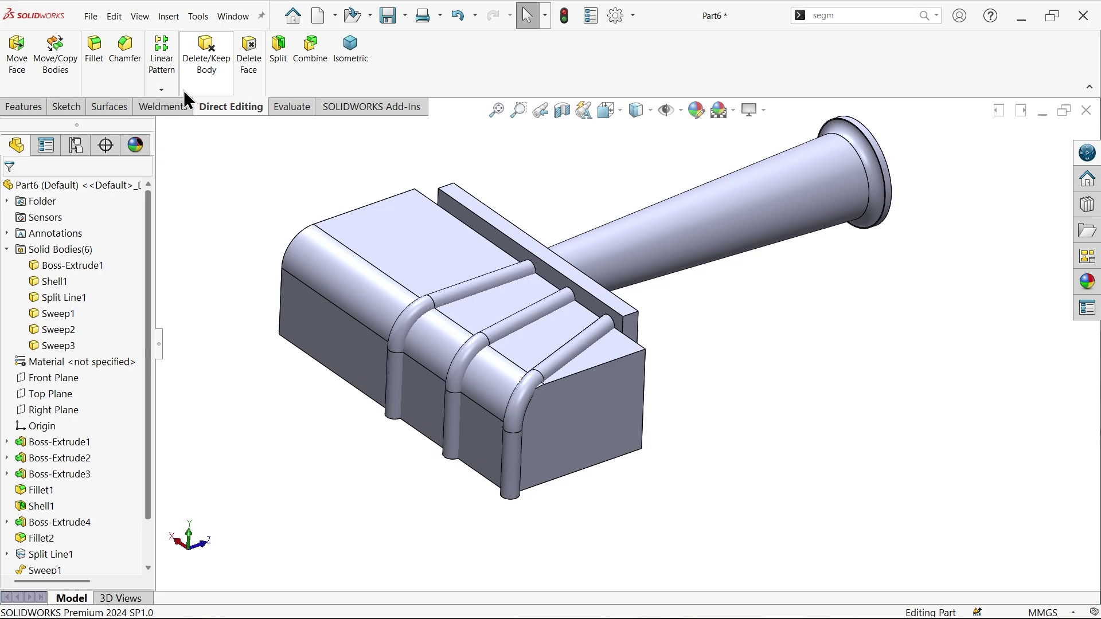
click(207, 57)
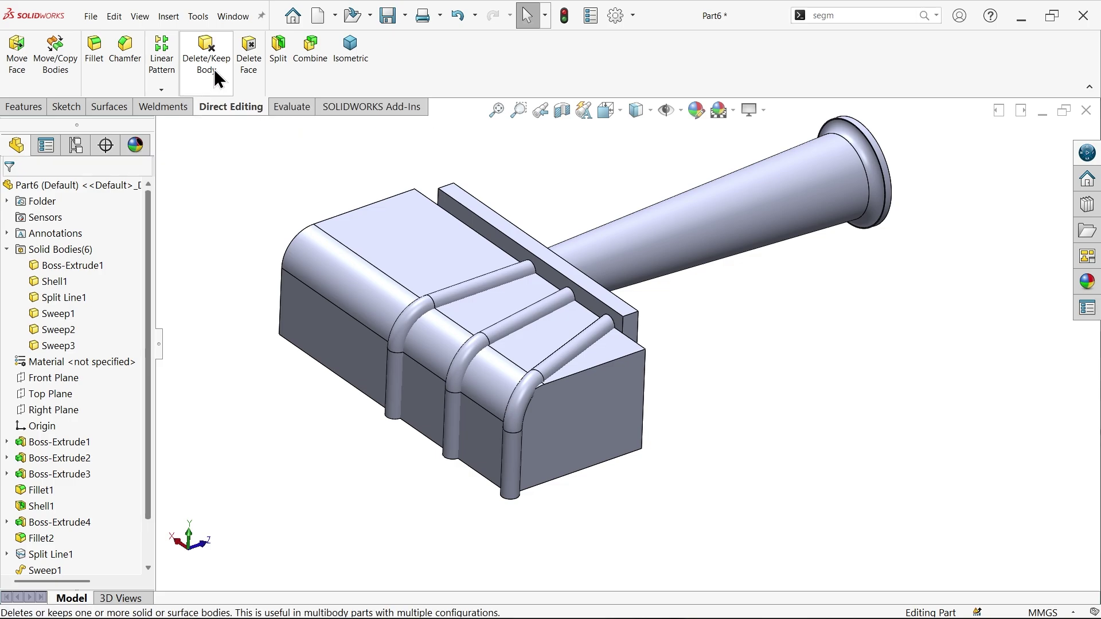
click(449, 266)
click(11, 191)
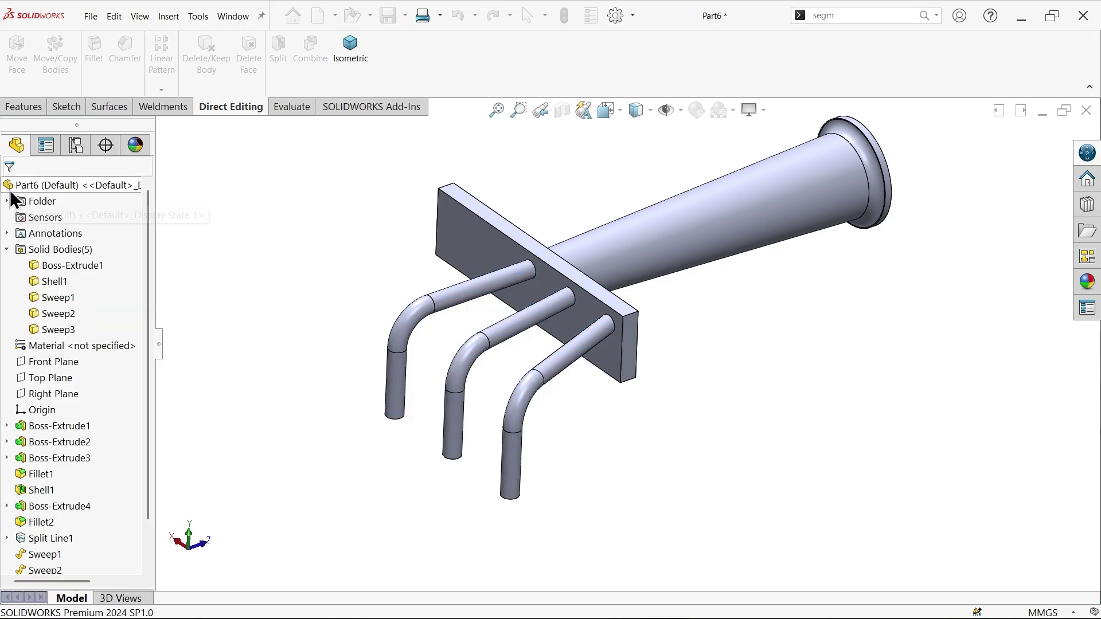
Check the tine tip in the reference drawing and add a 10 mm elliptical dome to the outermost tine's end face
middle_drag(347, 314, 331, 259)
key(alt+Tab)
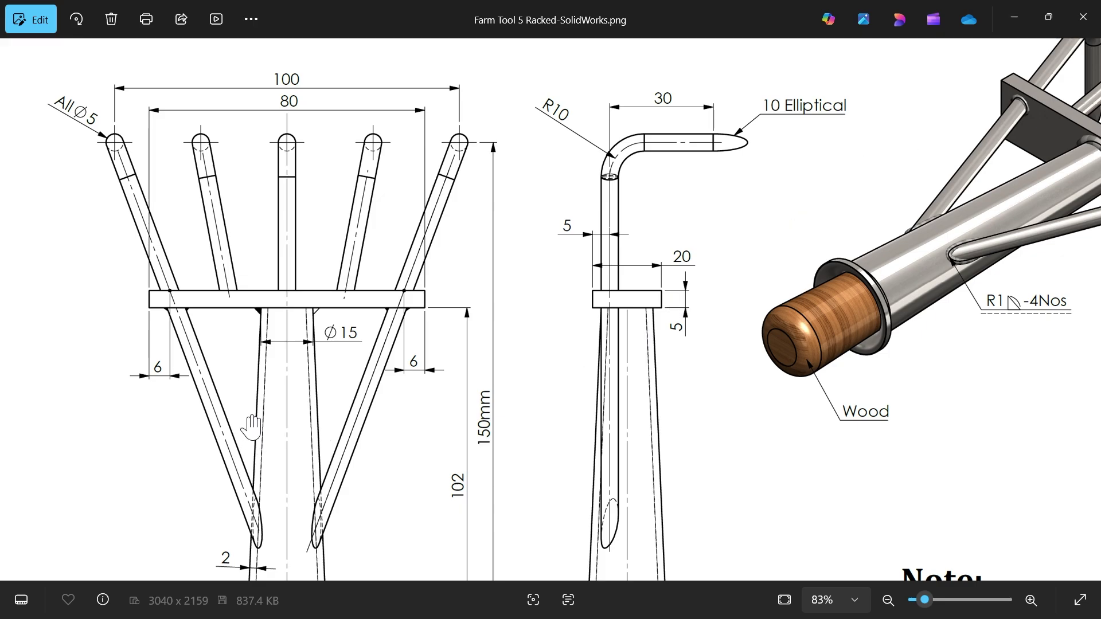
click(1014, 18)
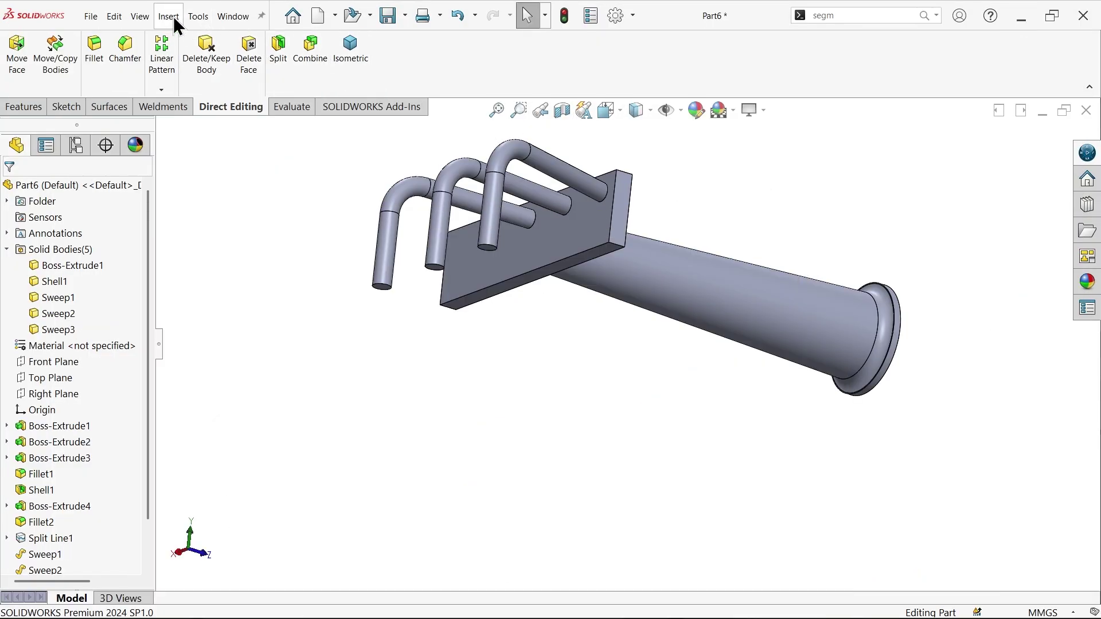
click(176, 22)
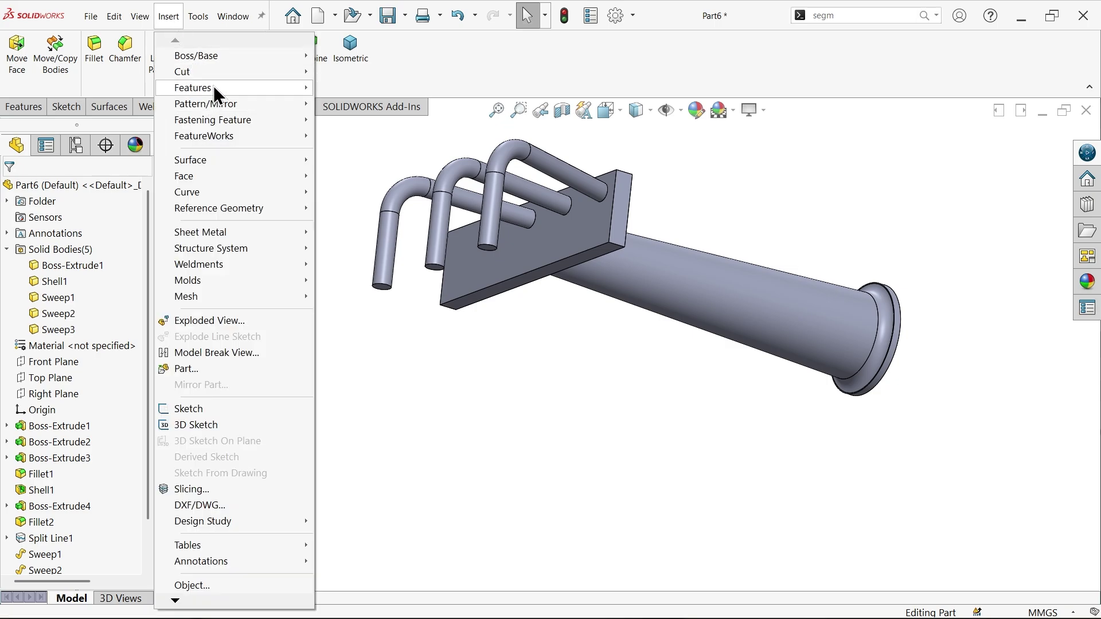
mouse_move(213, 86)
click(339, 282)
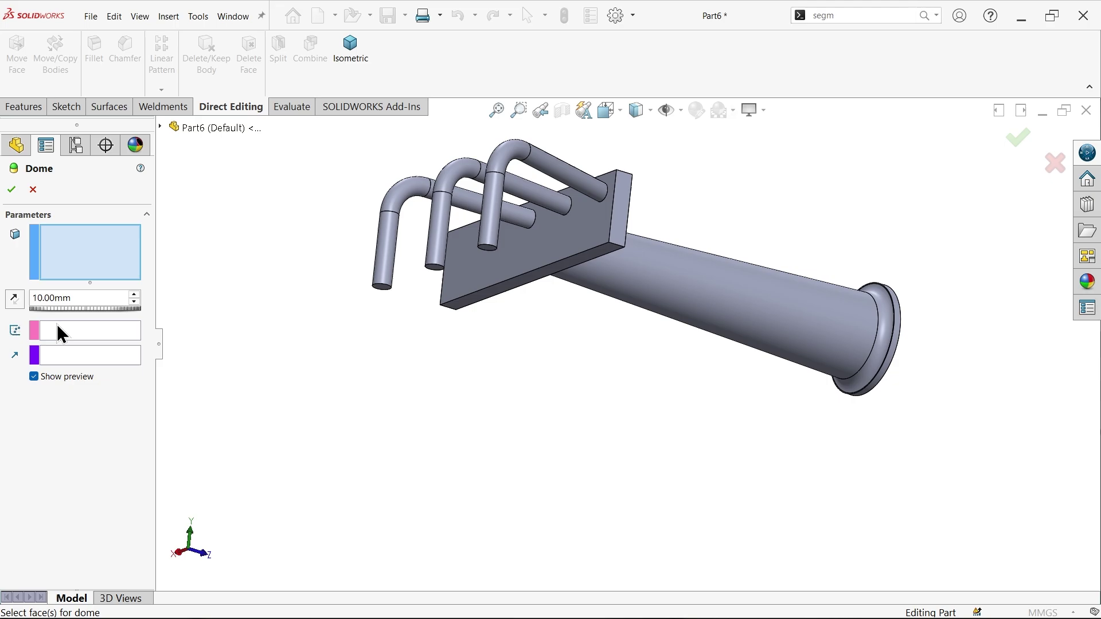
middle_drag(469, 370, 518, 281)
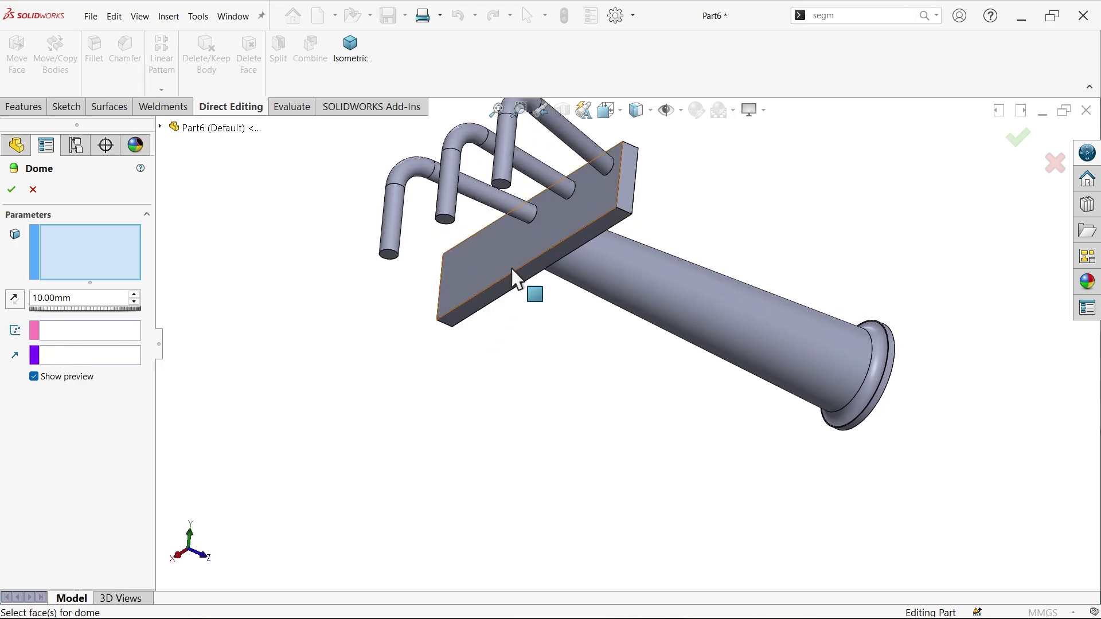
scroll(517, 281, down, 5)
click(507, 244)
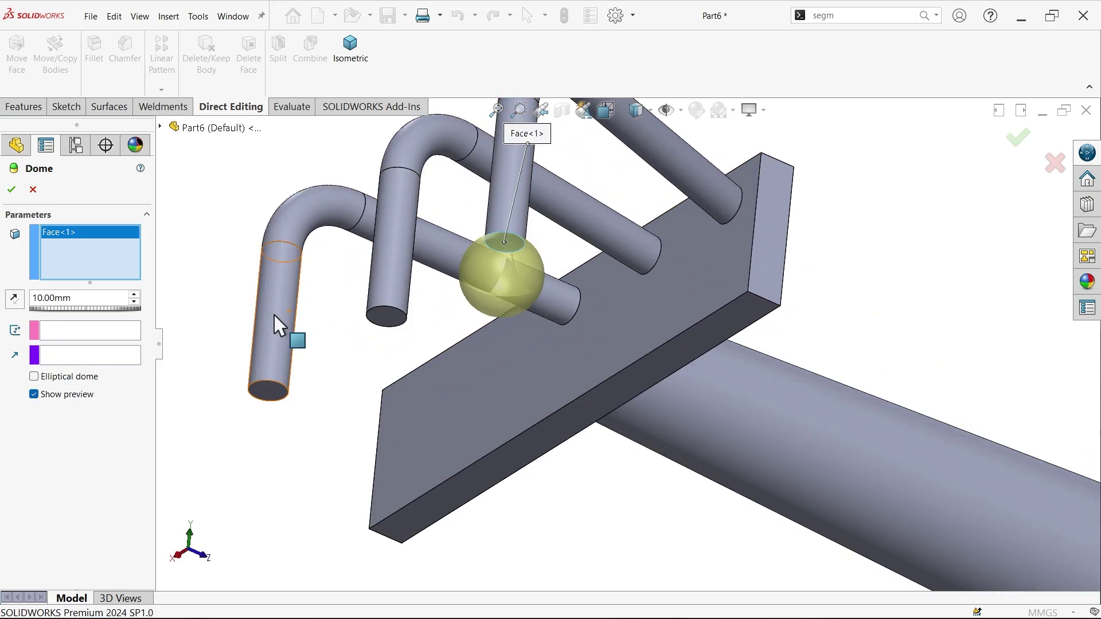
click(81, 377)
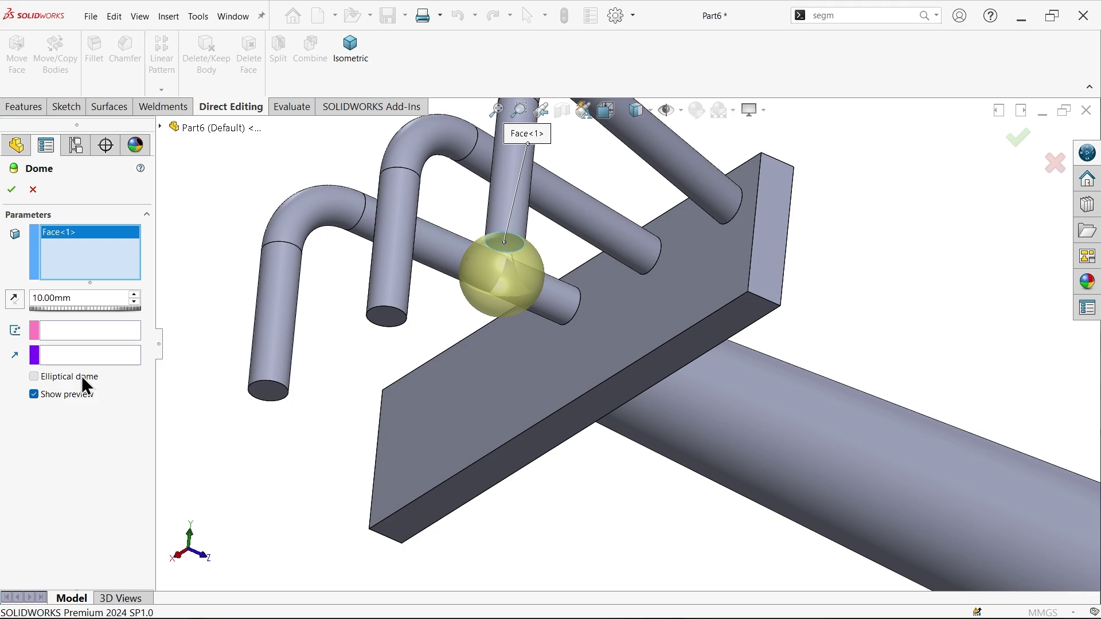
click(10, 191)
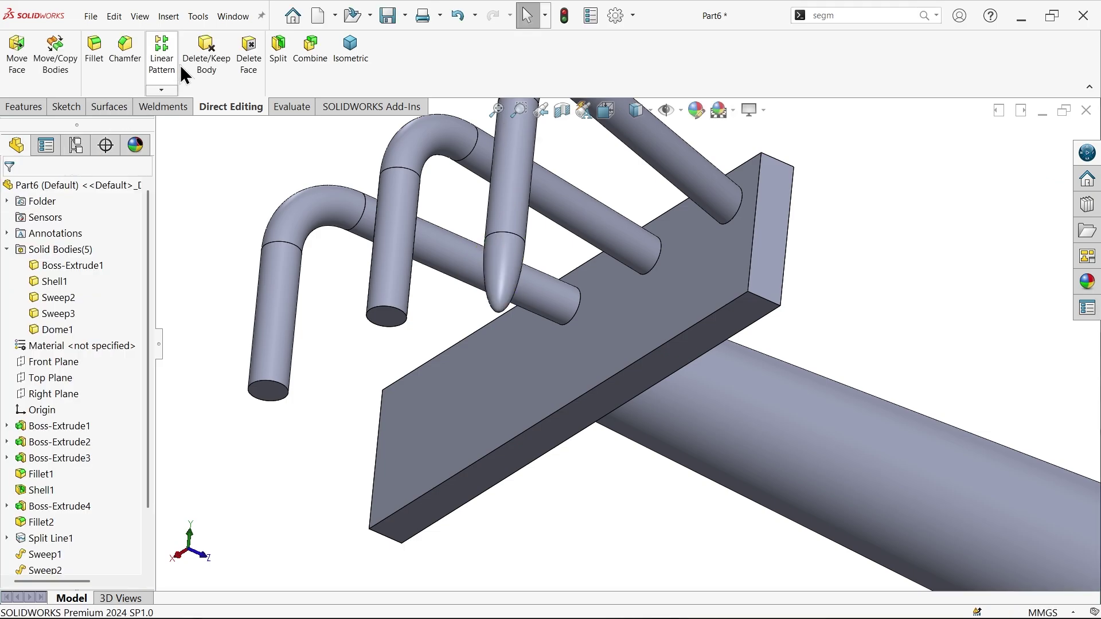
Add a 10 mm elliptical dome to the end face of the second tine
click(168, 23)
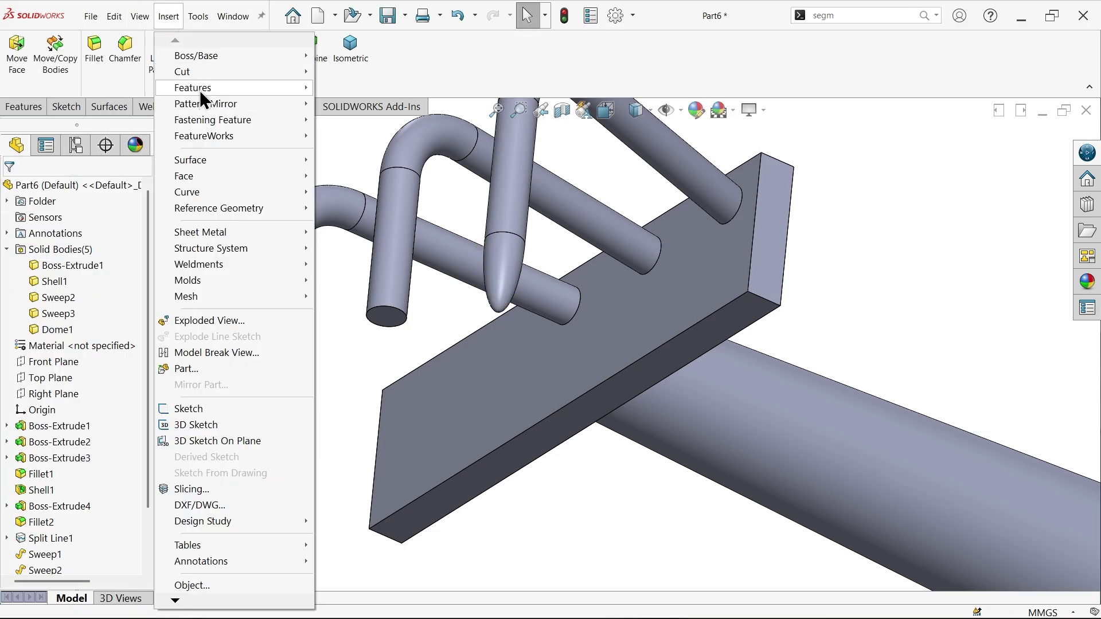
mouse_move(200, 90)
click(346, 281)
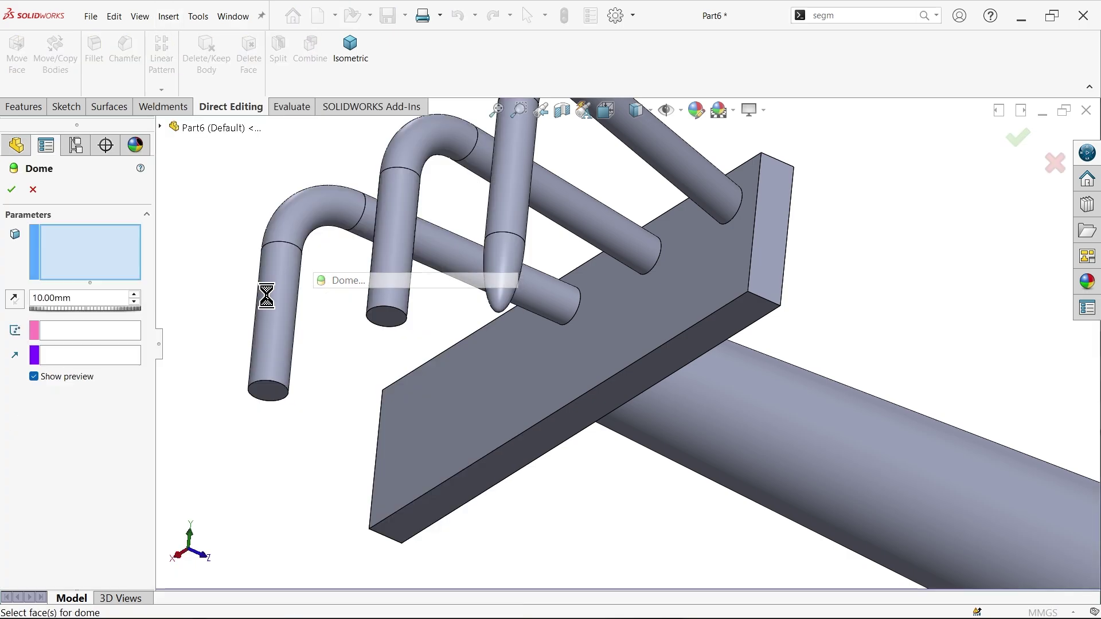
click(390, 316)
click(34, 376)
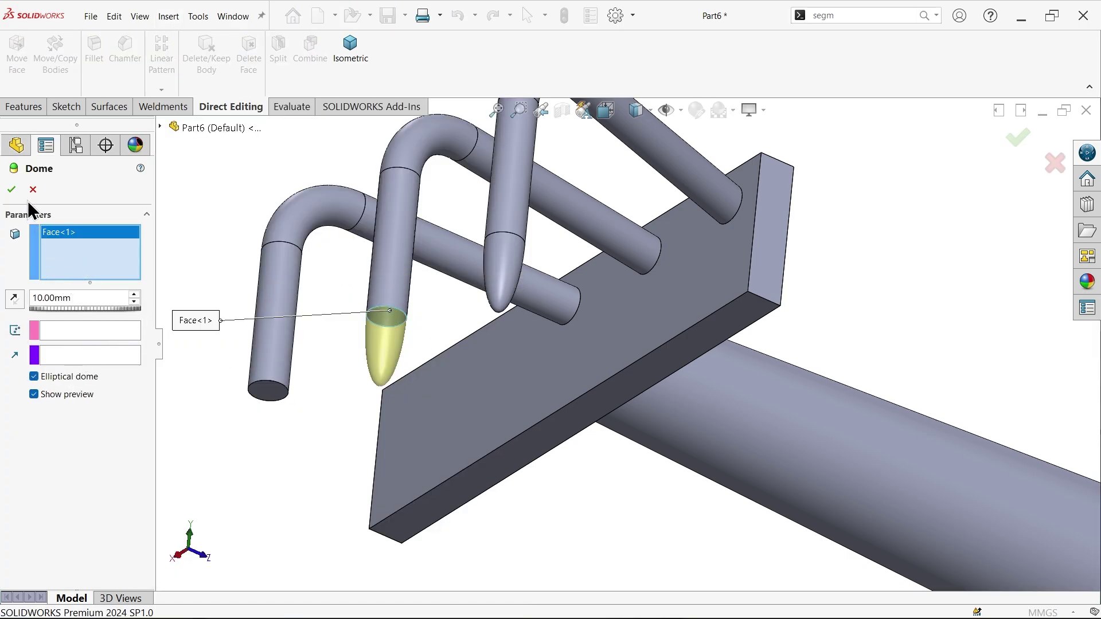
click(13, 190)
Add a 10 mm elliptical dome to the end face of the third tine
click(171, 17)
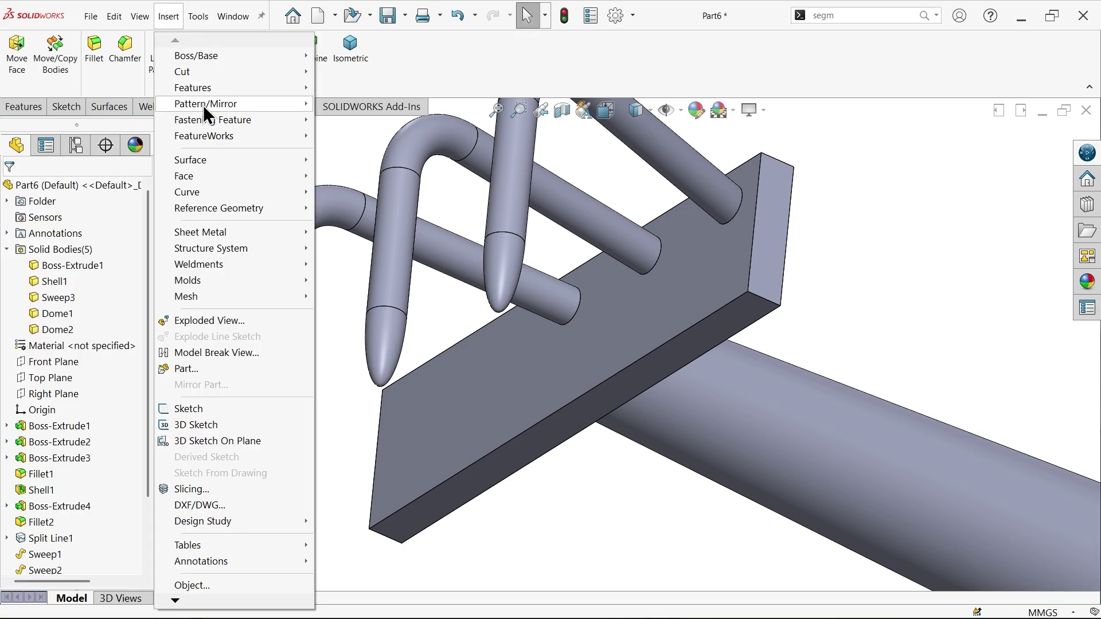
mouse_move(225, 84)
click(360, 281)
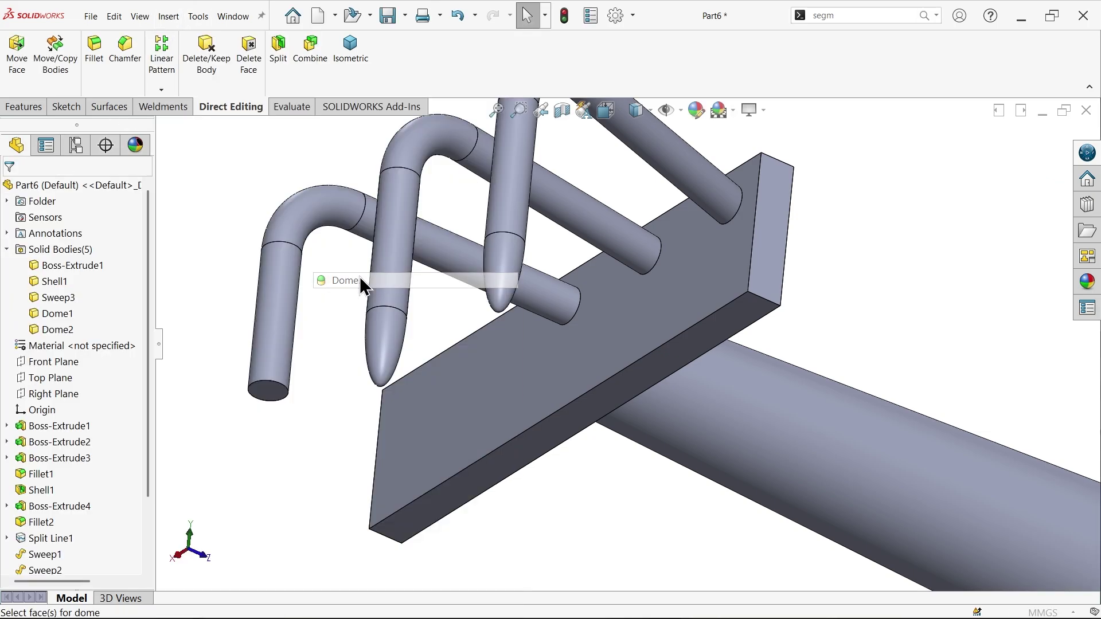
click(267, 390)
click(65, 380)
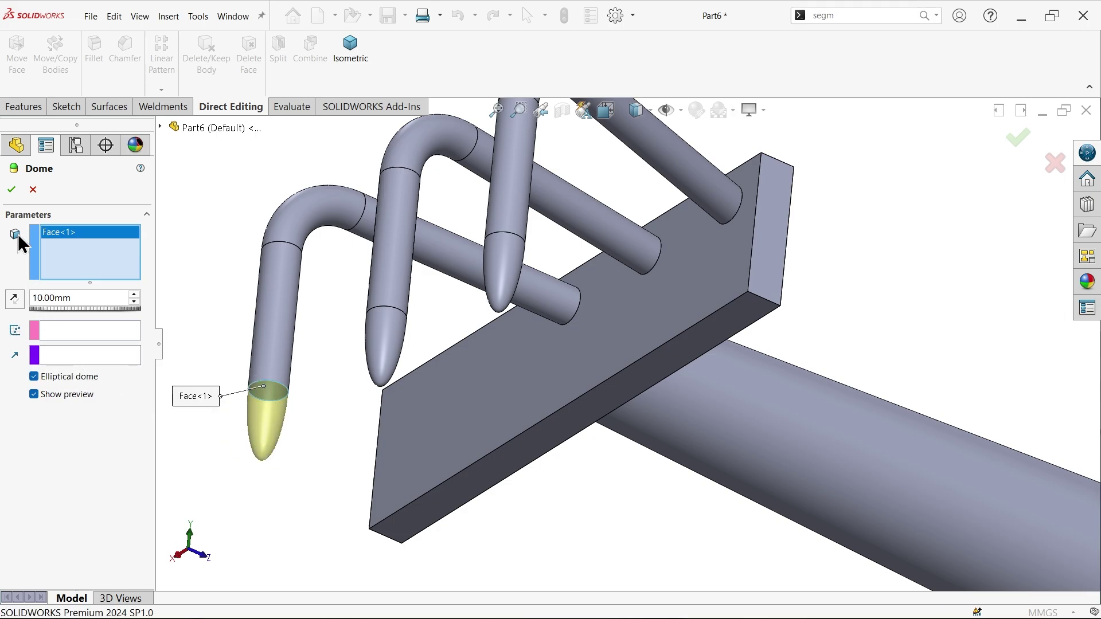
click(11, 190)
Show Sketch5, the sketch used by the split line feature
scroll(425, 298, up, 5)
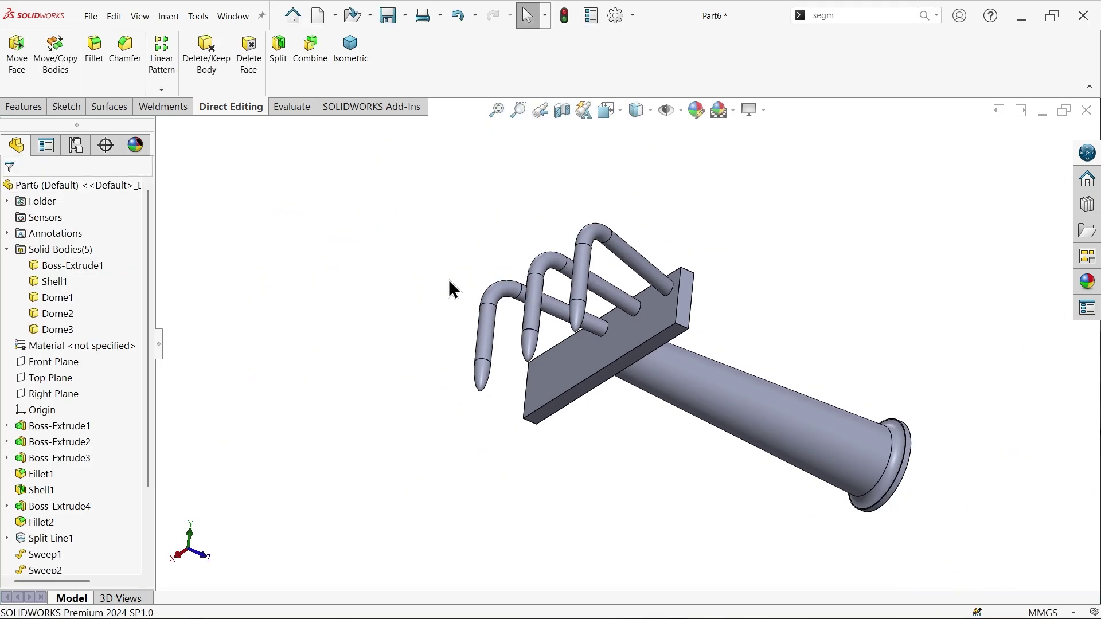
middle_drag(448, 280, 420, 472)
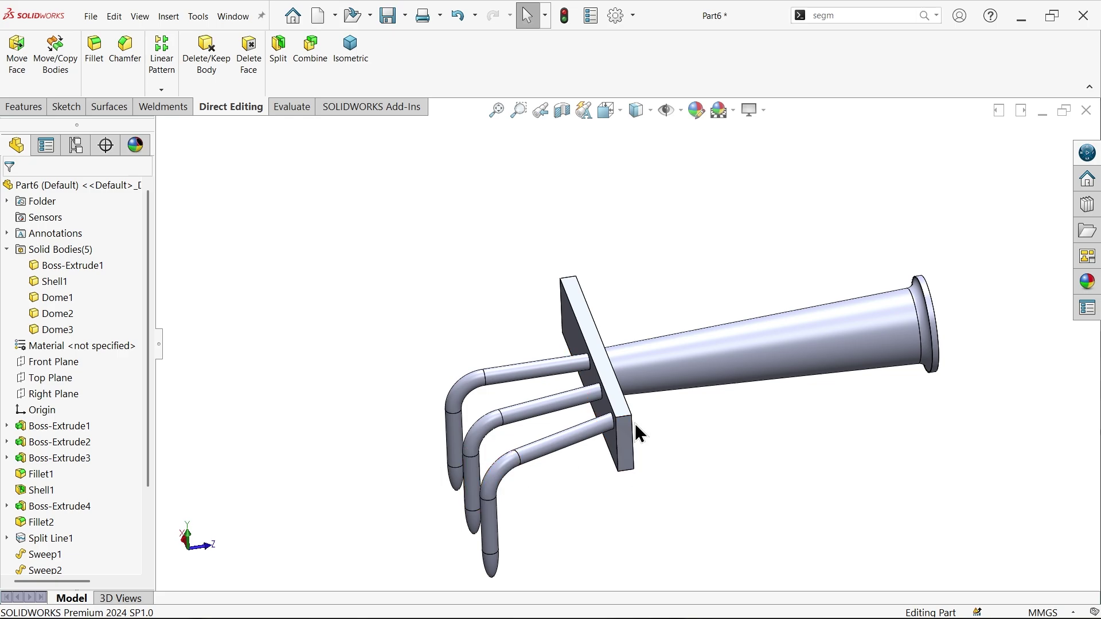
middle_drag(641, 434, 706, 424)
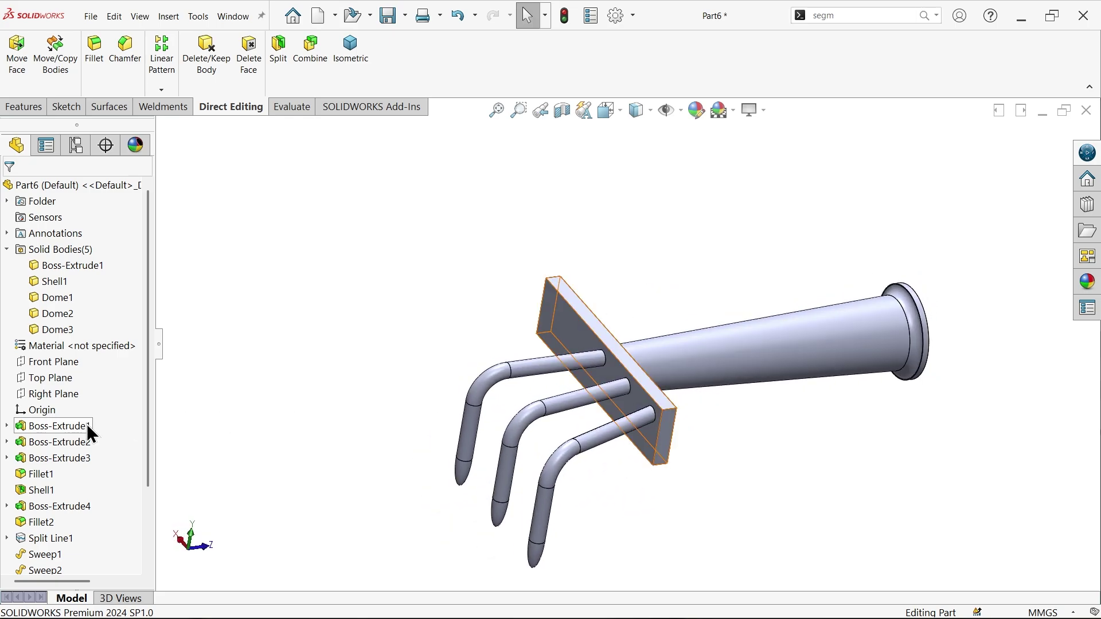
drag(152, 414, 149, 528)
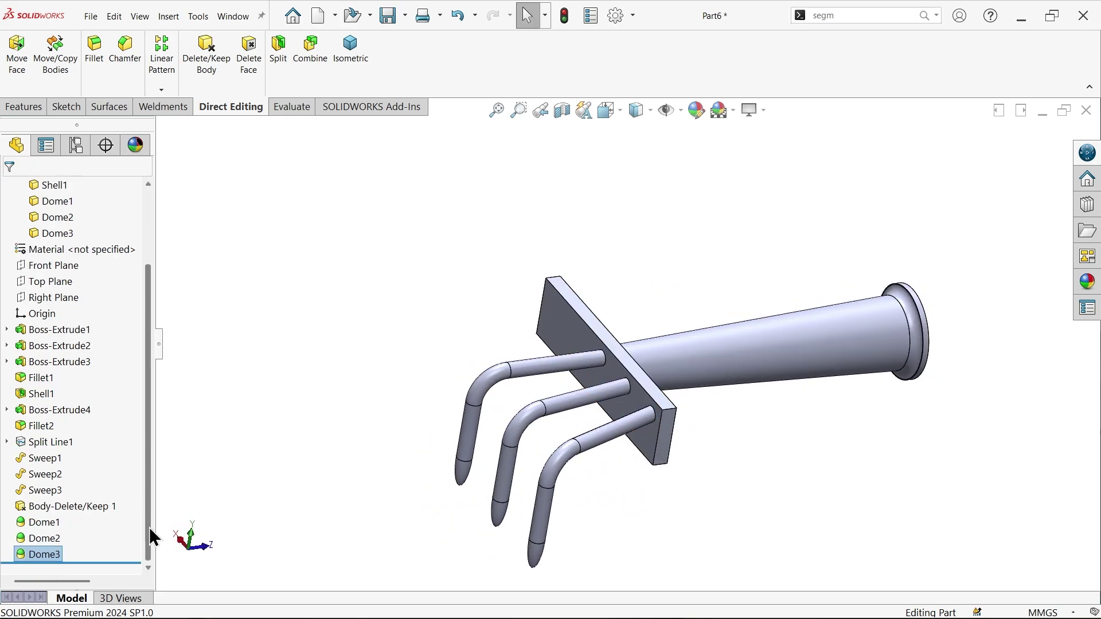
click(7, 442)
click(54, 461)
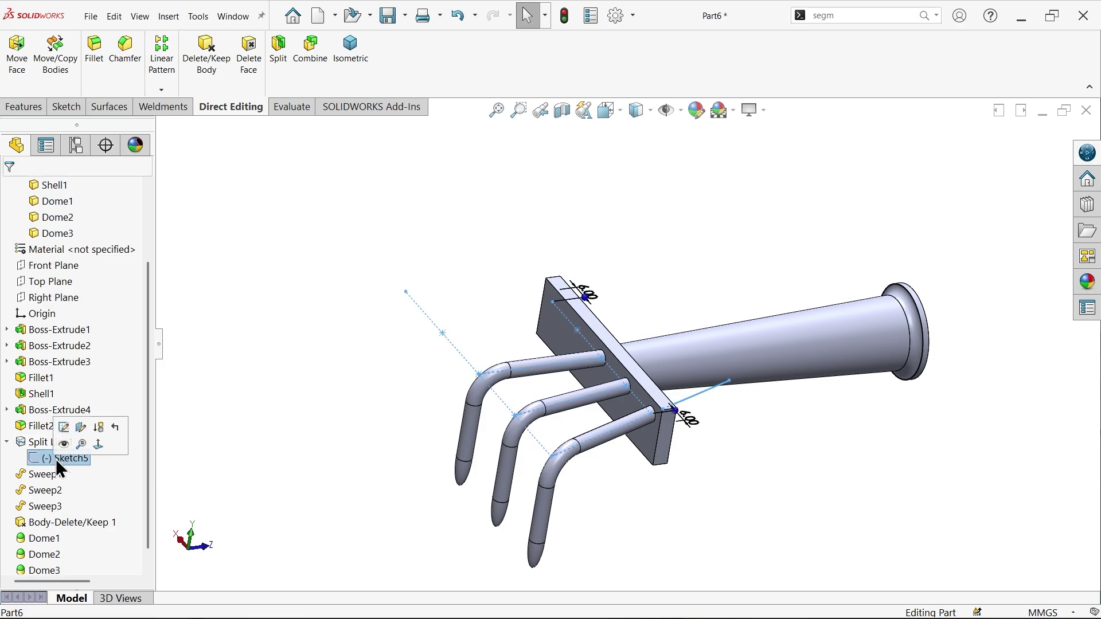
click(64, 443)
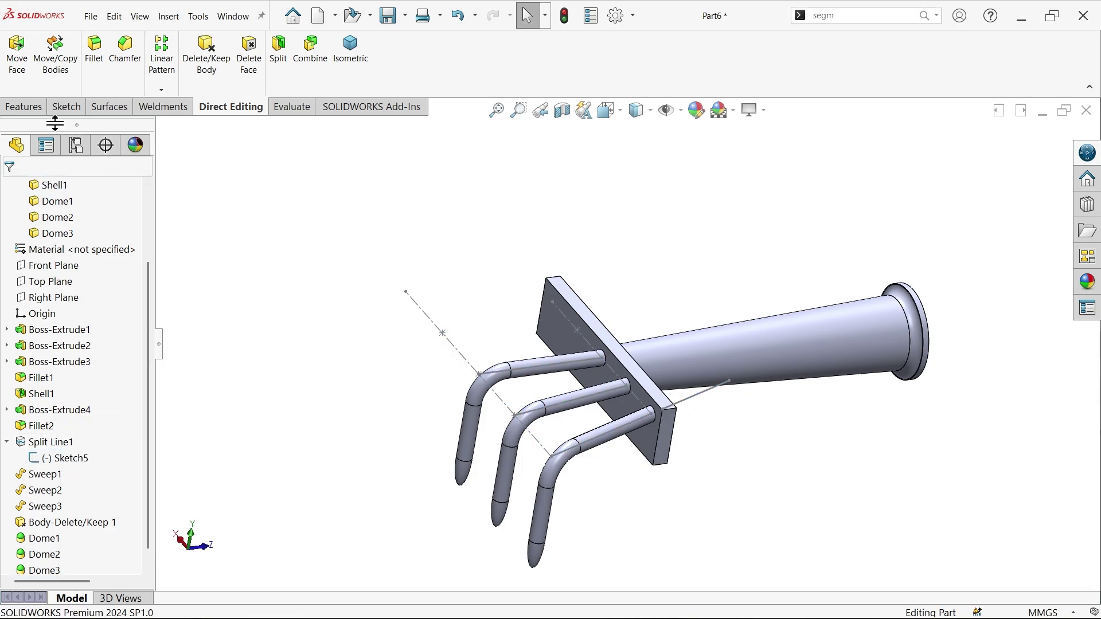
Set up a 5 mm circular-profile sweep along the brace line running from the plate toward the handle socket
click(25, 107)
click(146, 43)
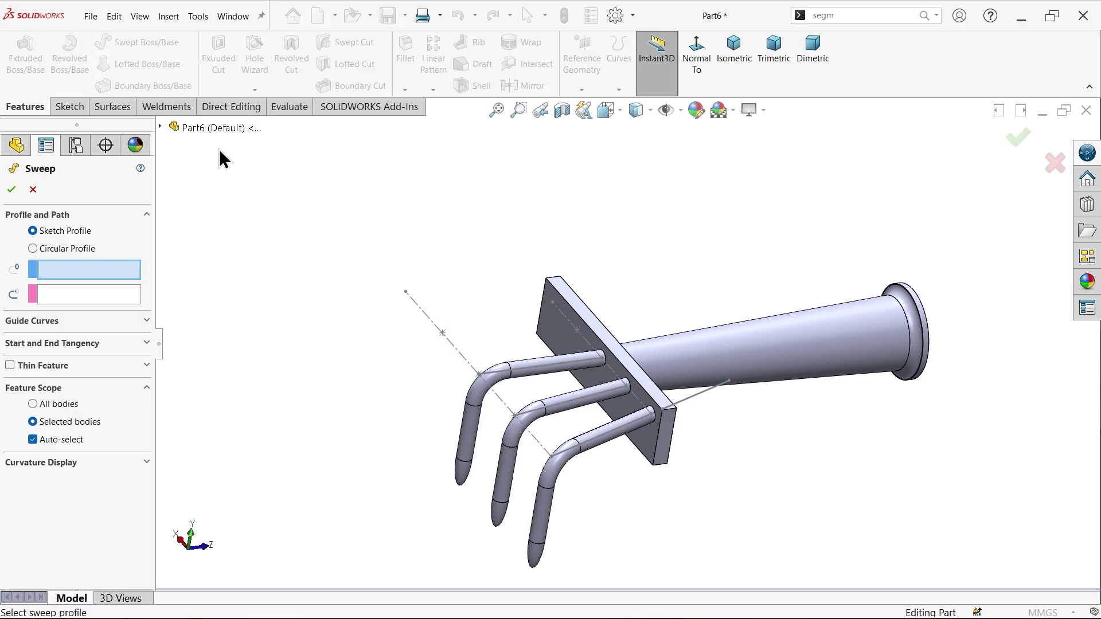
click(70, 248)
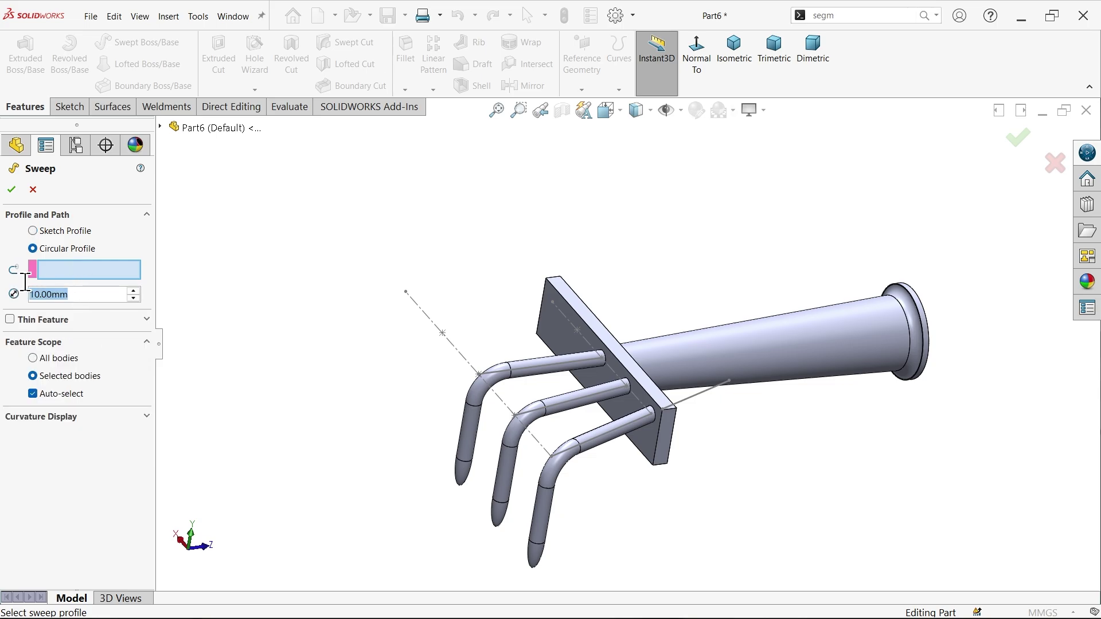
text(5)
key(Return)
click(689, 399)
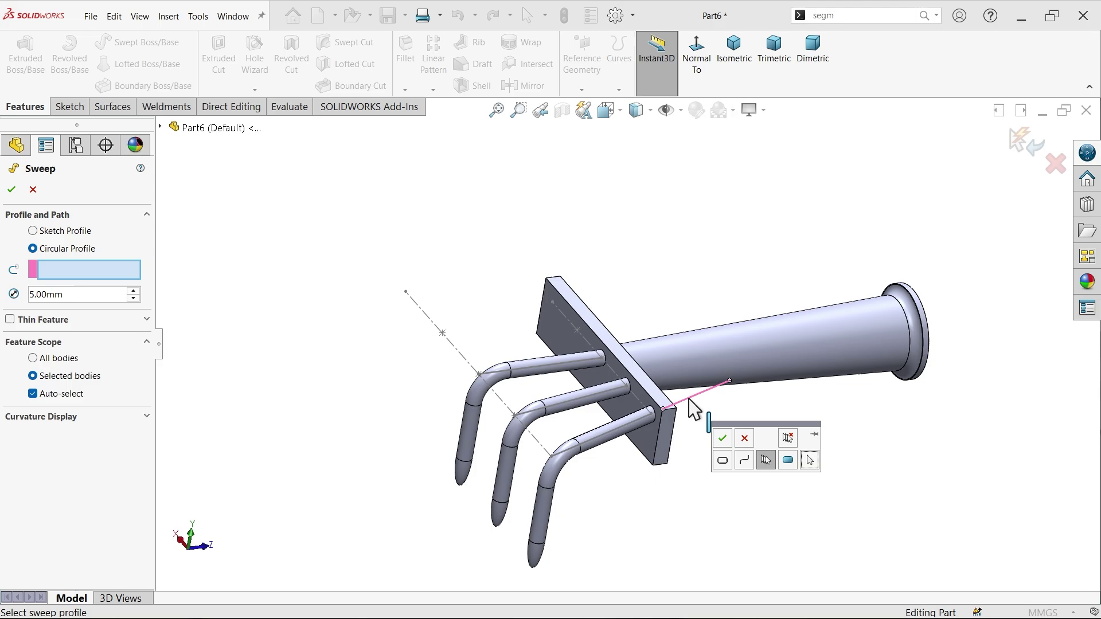
click(721, 441)
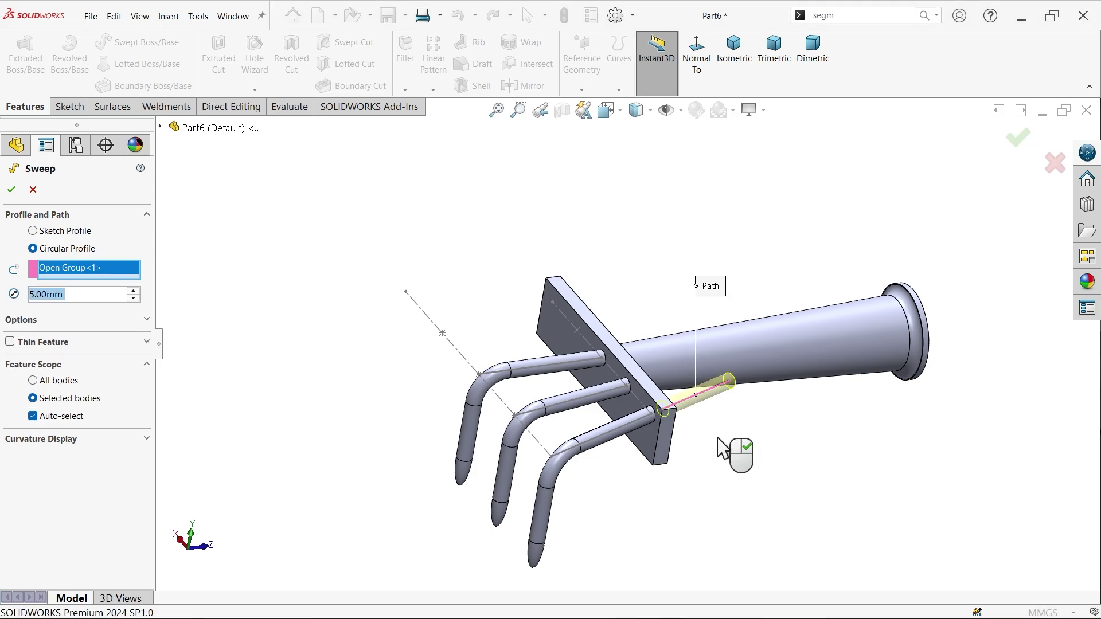
Disable Merge result, enable Align with end faces, and finish the brace sweep as a separate body
middle_drag(731, 450, 676, 434)
scroll(478, 378, down, 5)
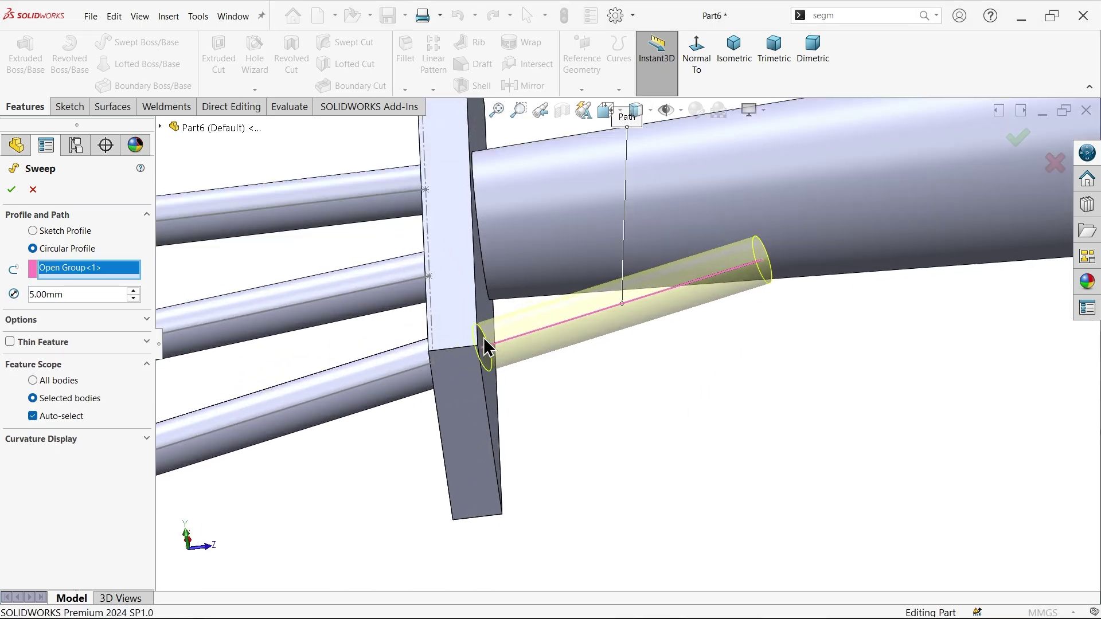
middle_drag(484, 338, 601, 402)
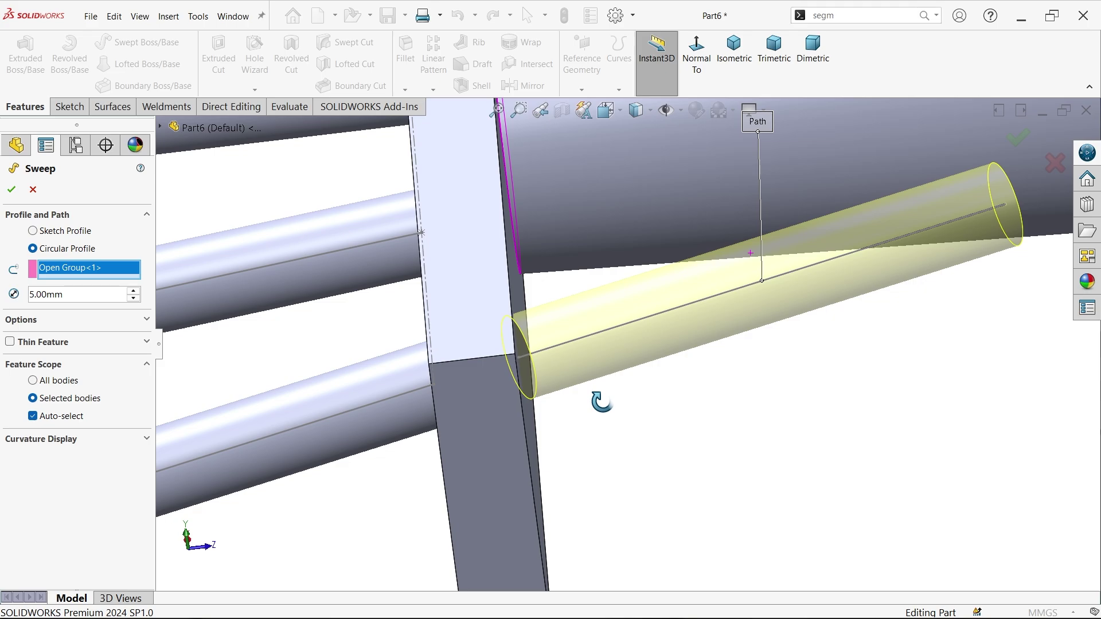
click(34, 320)
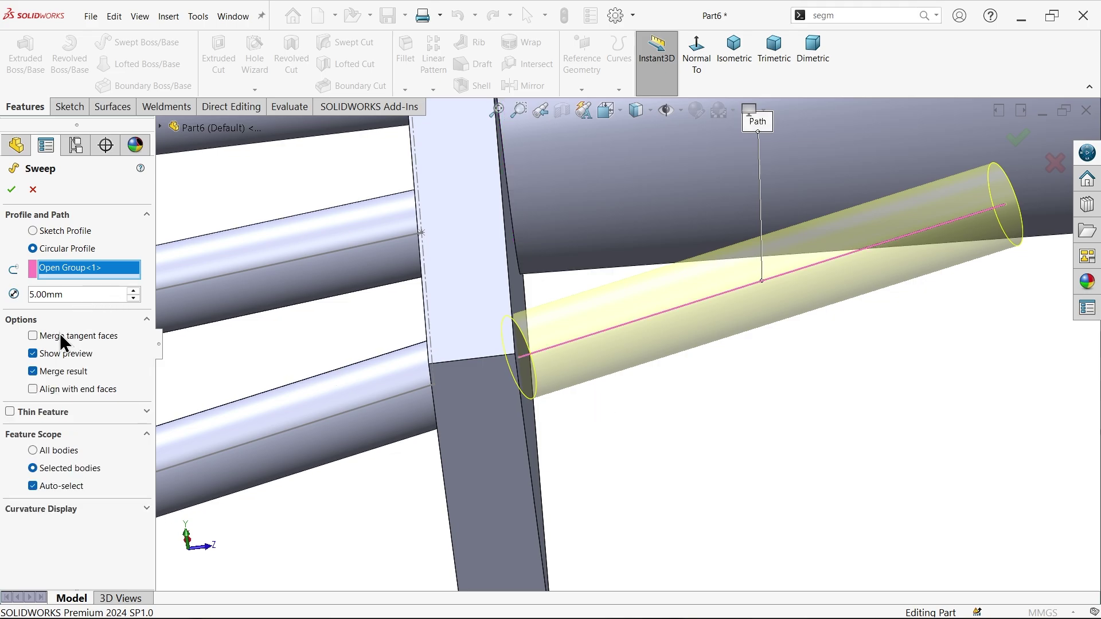
click(46, 373)
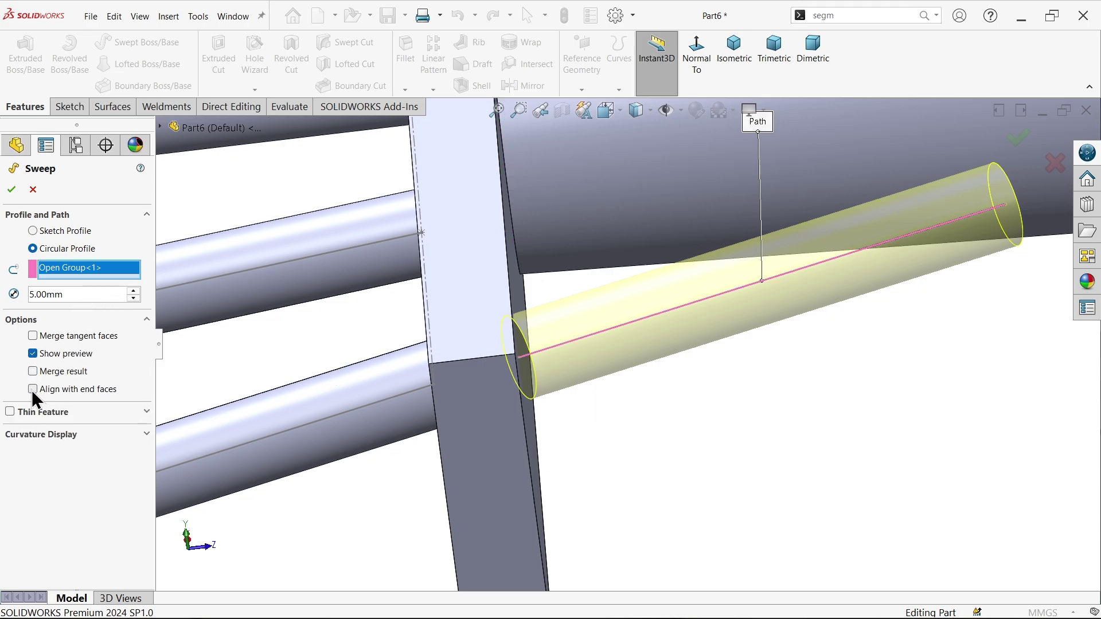
click(33, 390)
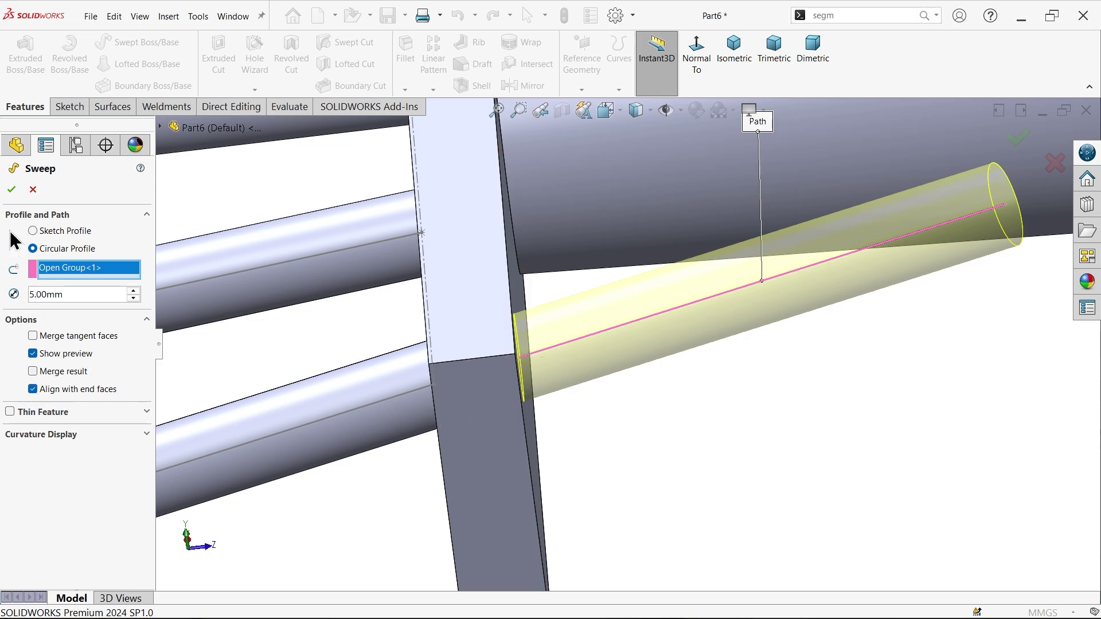
click(12, 191)
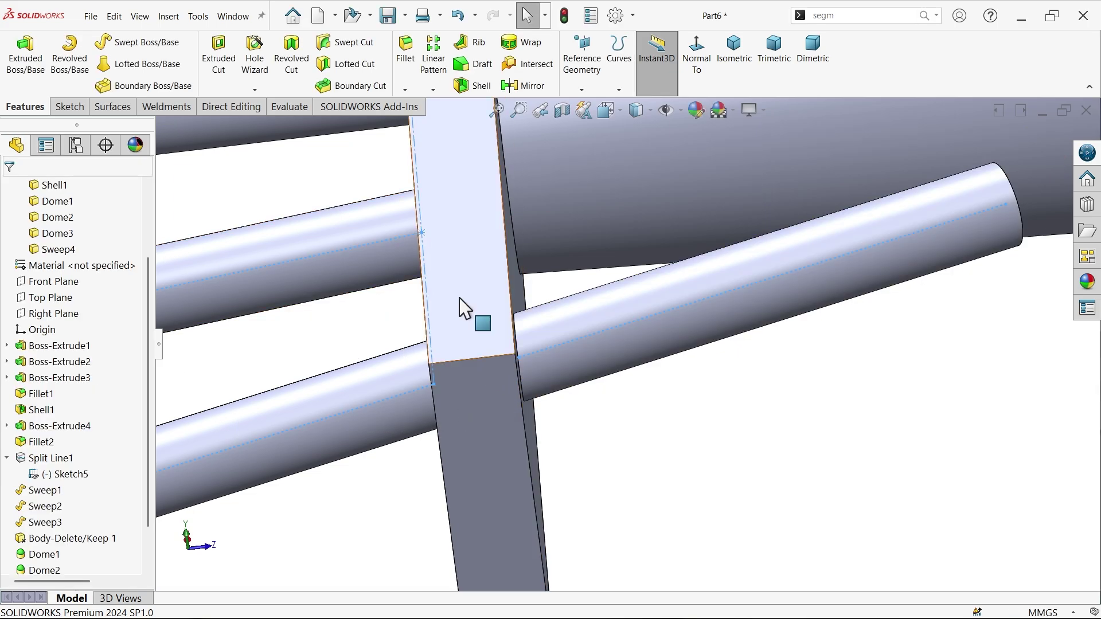
Extend the brace by translating its free end face with Move Face, Up To Surface, to the socket's outer conical face
scroll(545, 327, up, 5)
scroll(728, 389, up, 3)
middle_drag(731, 387, 665, 395)
scroll(622, 372, down, 4)
scroll(622, 372, down, 2)
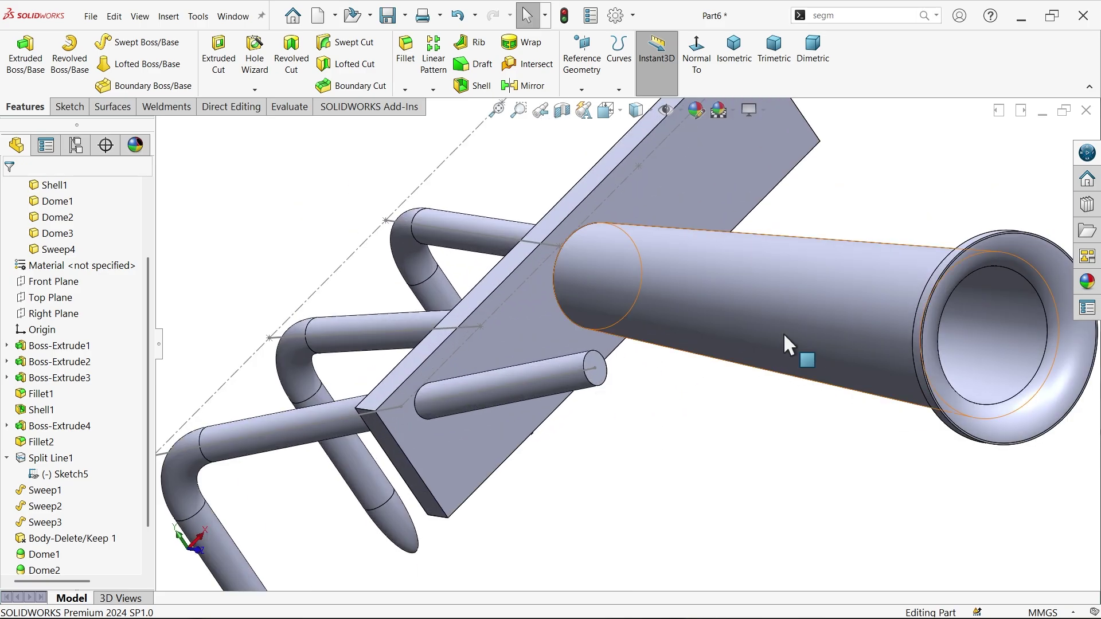
click(229, 107)
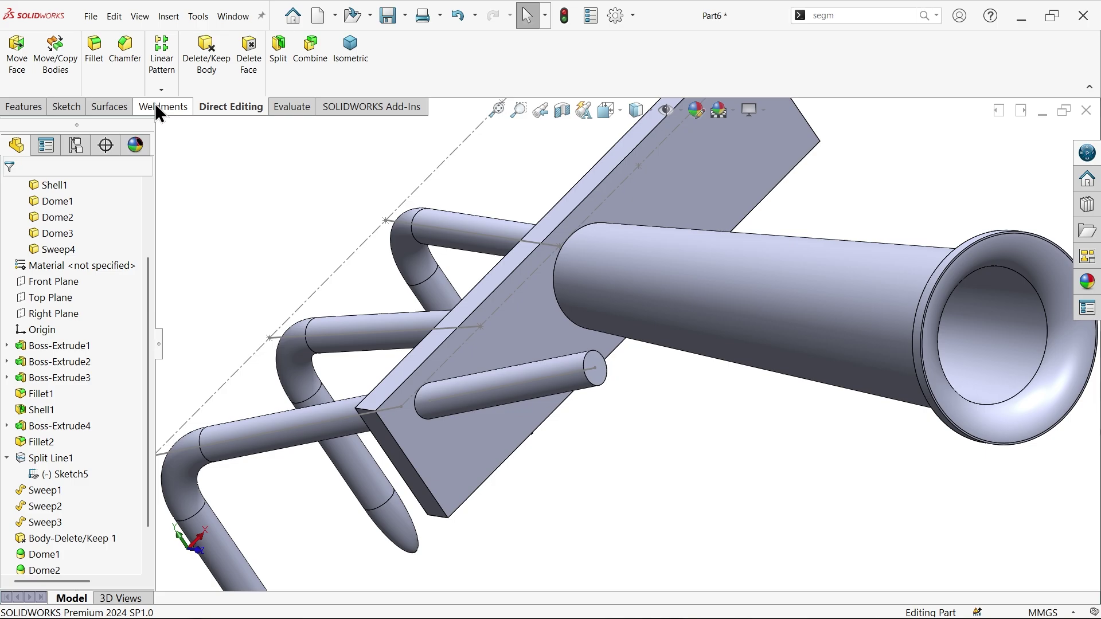
click(21, 57)
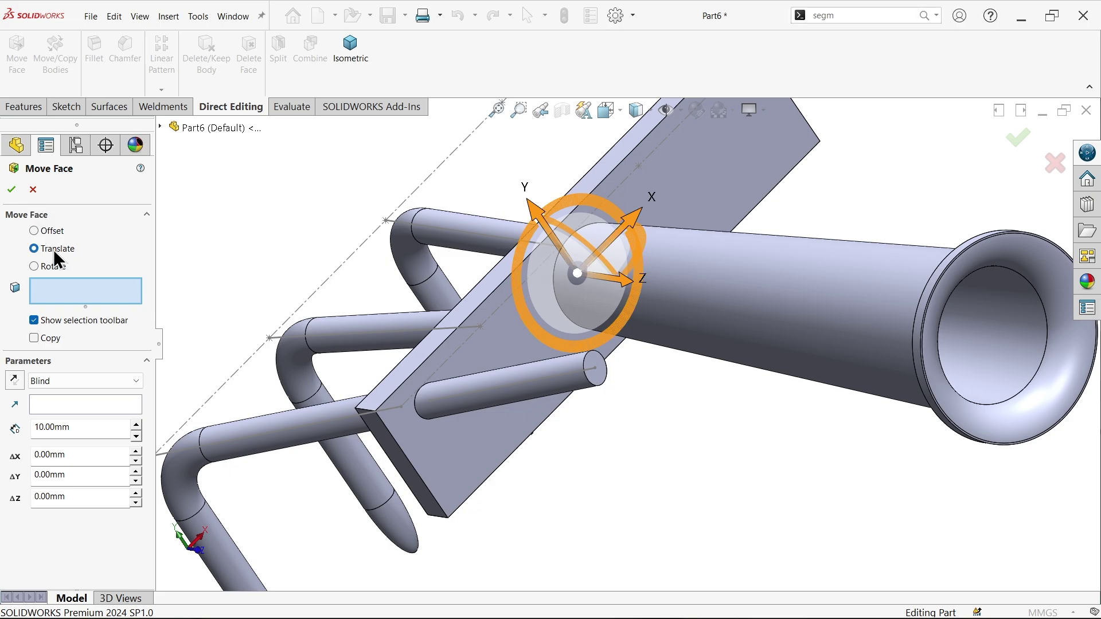
scroll(610, 373, down, 4)
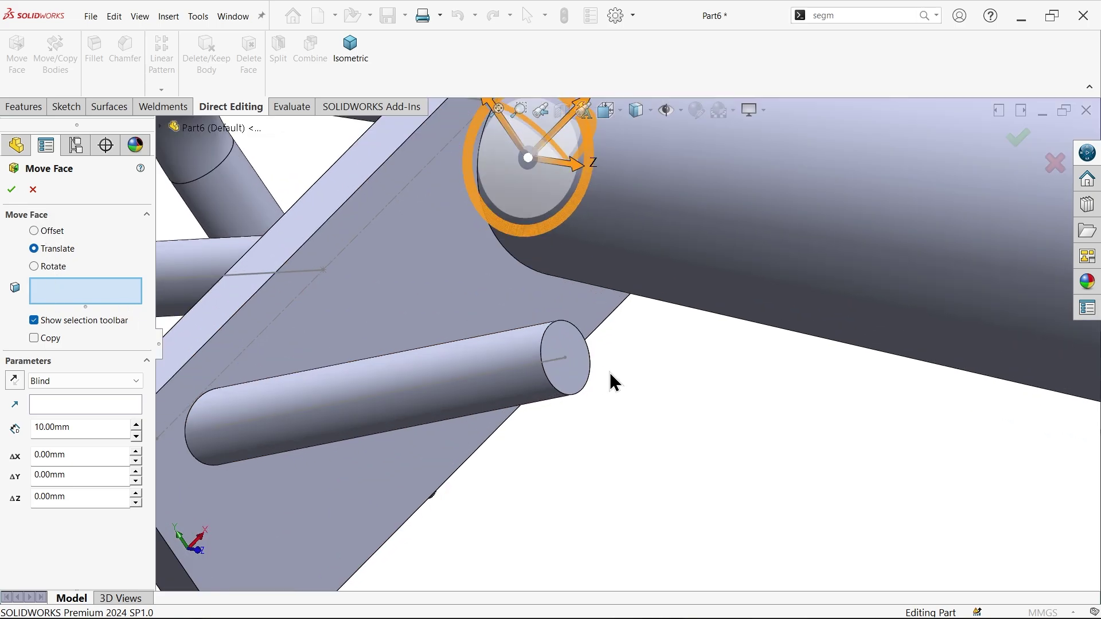
click(574, 376)
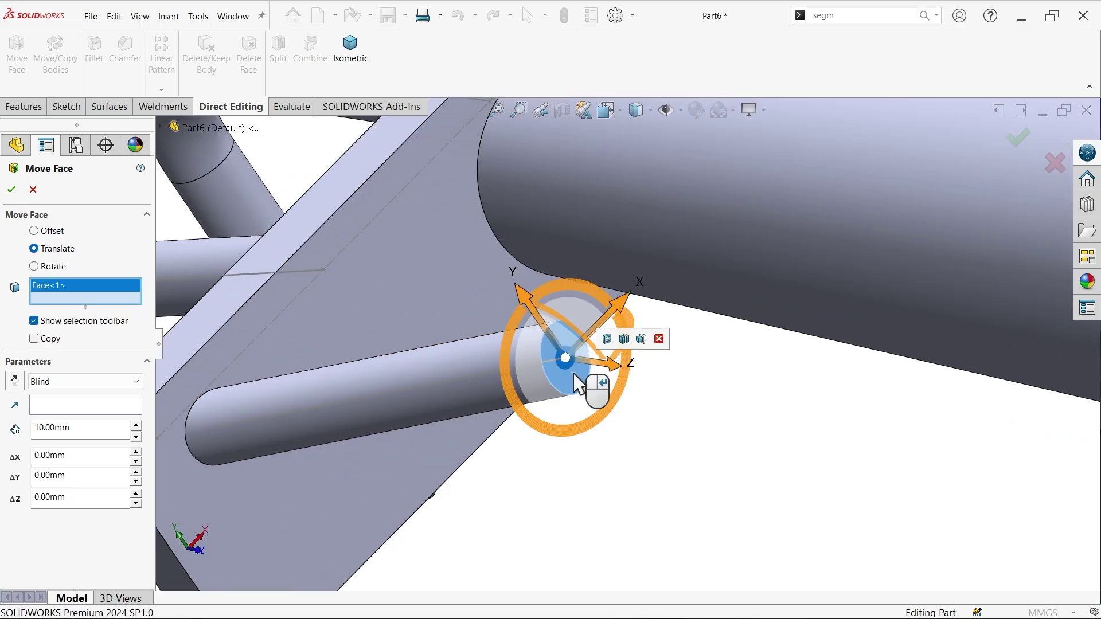
click(71, 389)
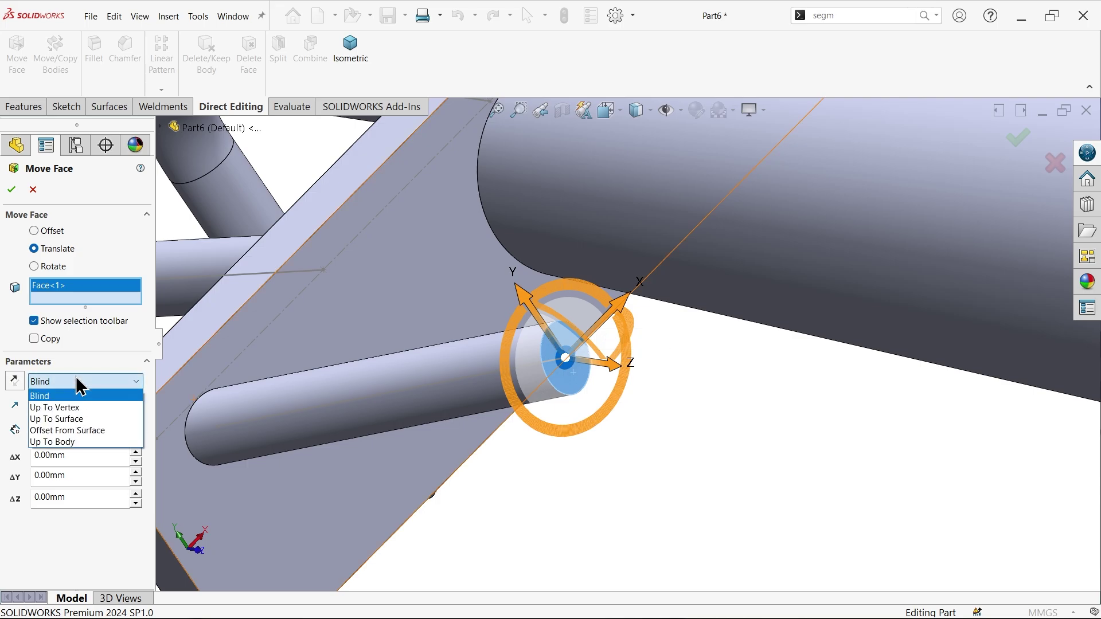
click(78, 420)
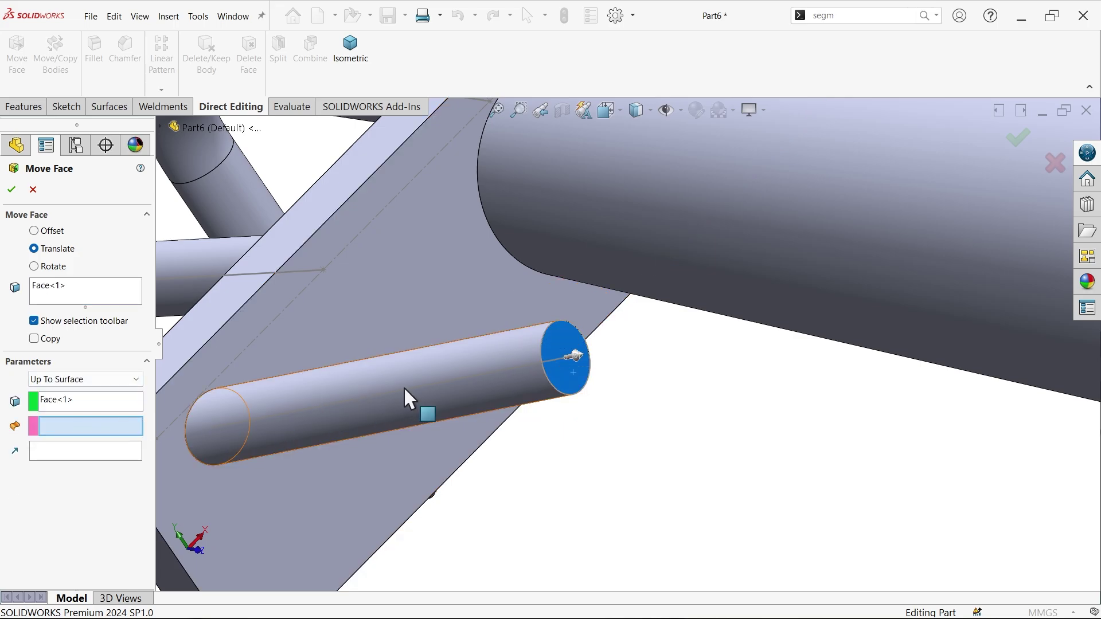
scroll(605, 370, up, 5)
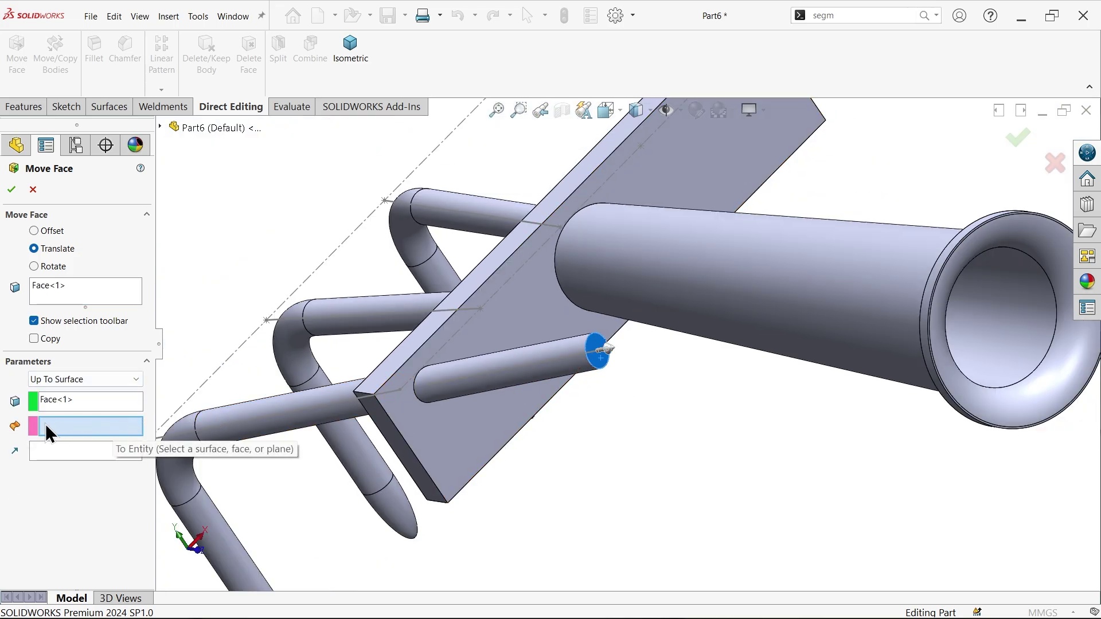
click(801, 328)
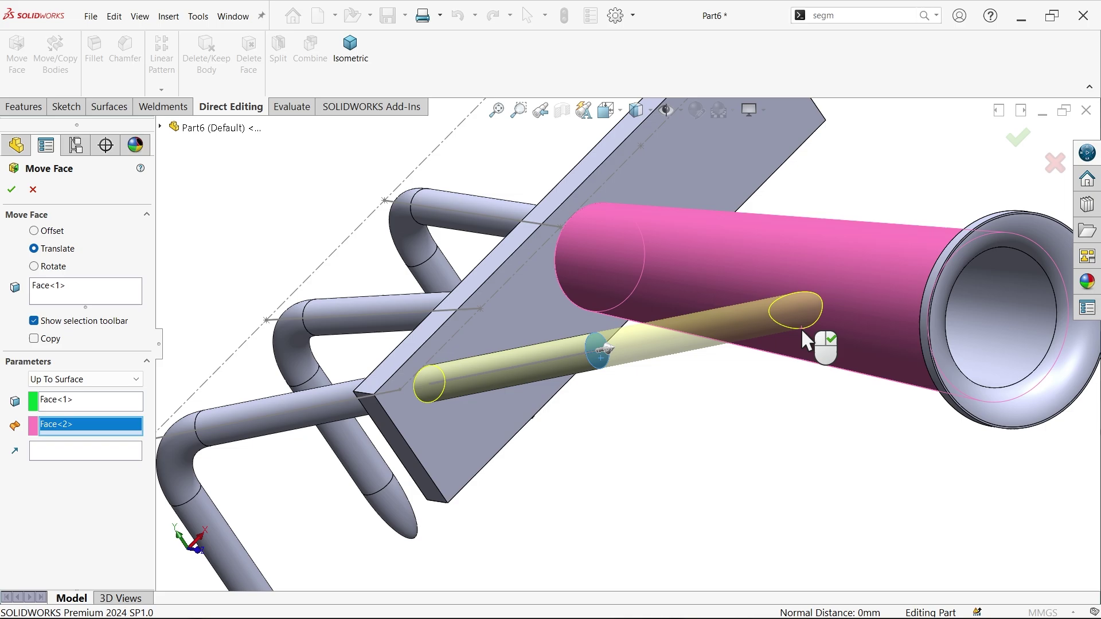
middle_drag(688, 351, 791, 436)
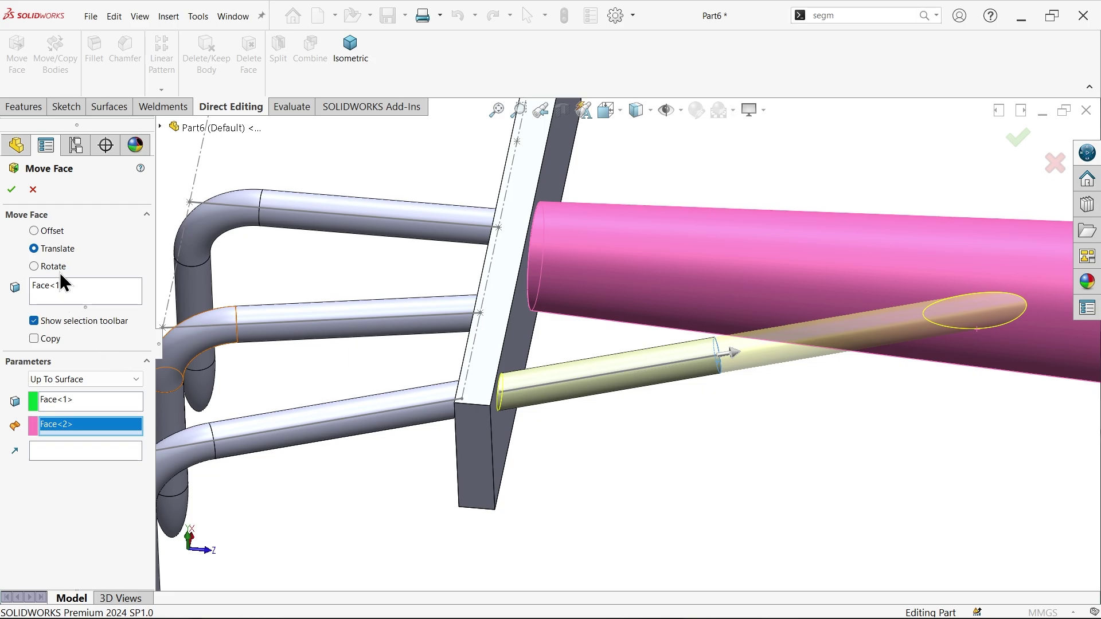
click(12, 189)
key(z)
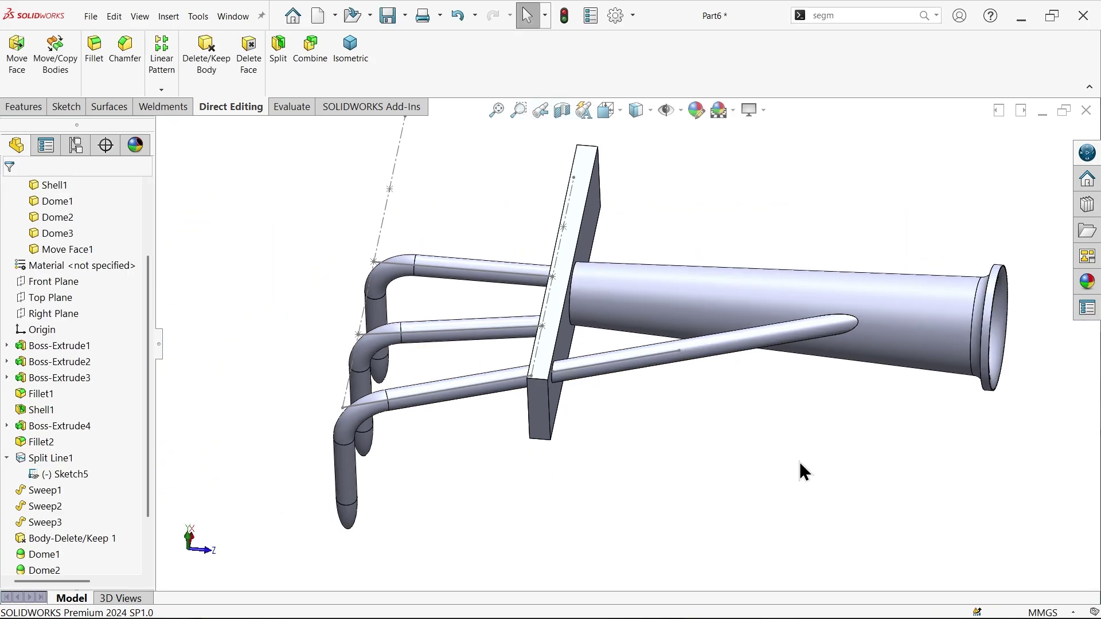
Mirror the outermost tine, the second tine and the brace as bodies about the Right Plane without merging solids
middle_drag(738, 419, 668, 249)
scroll(668, 250, down, 2)
scroll(82, 284, up, 2)
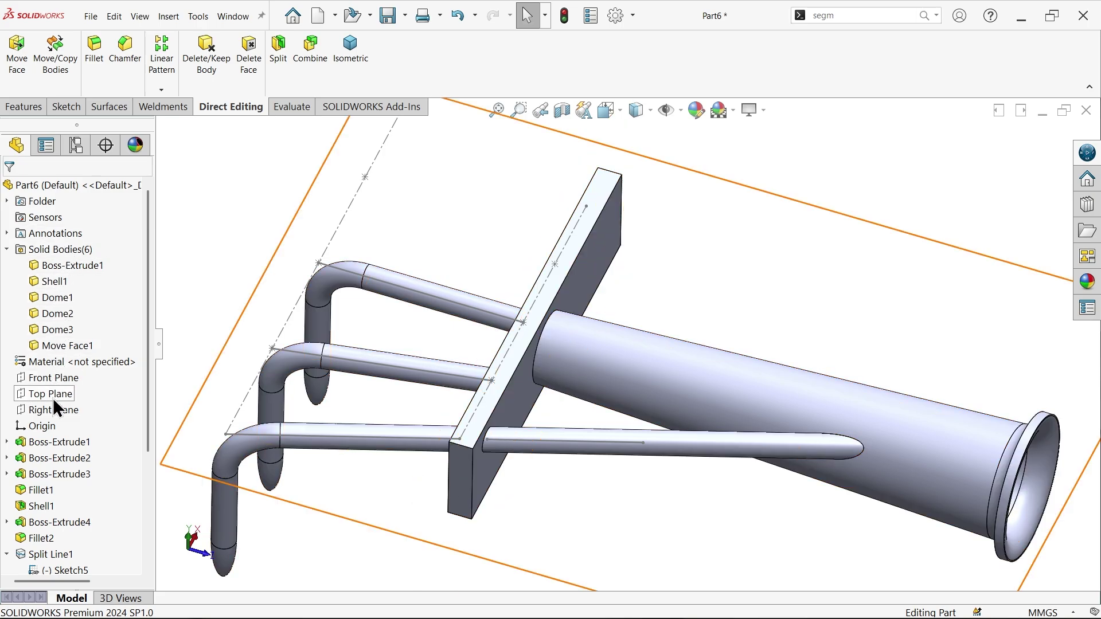
click(50, 410)
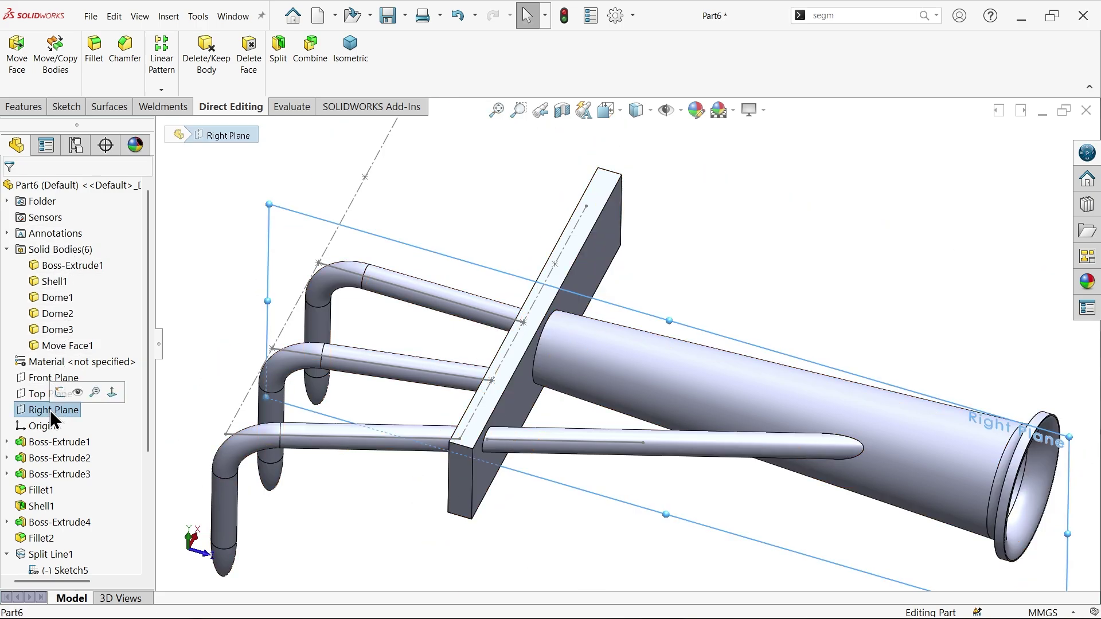
click(24, 106)
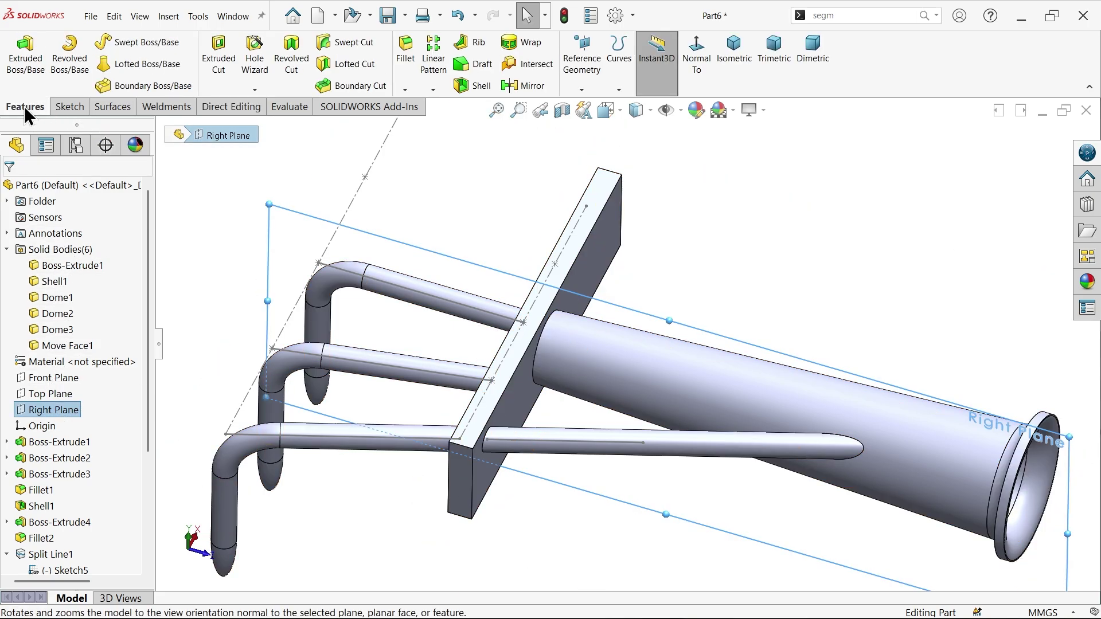
click(531, 86)
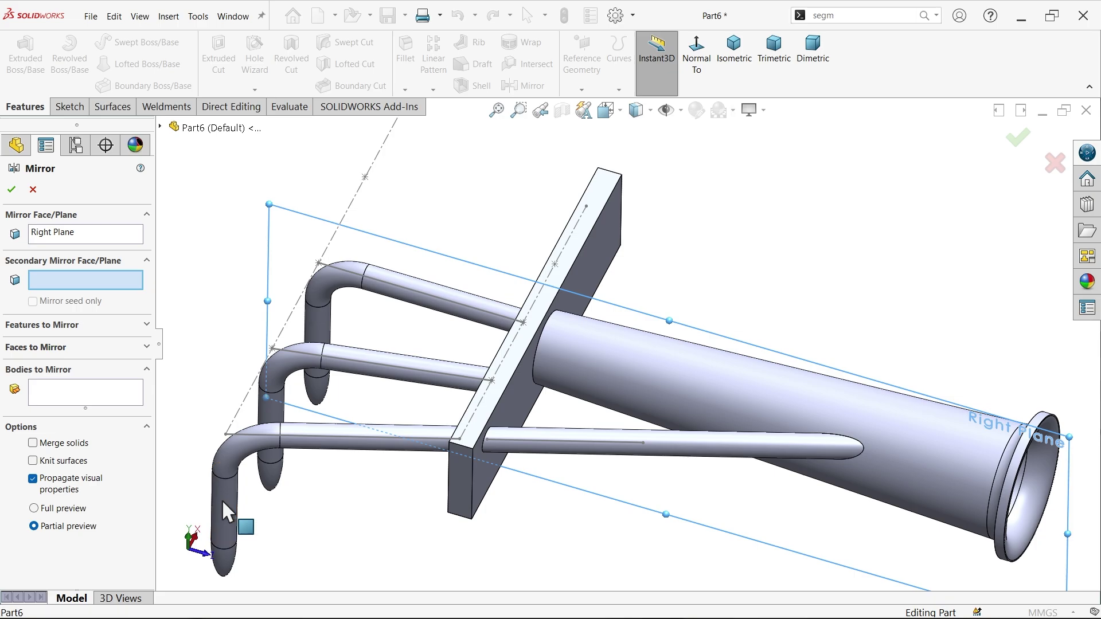
click(111, 402)
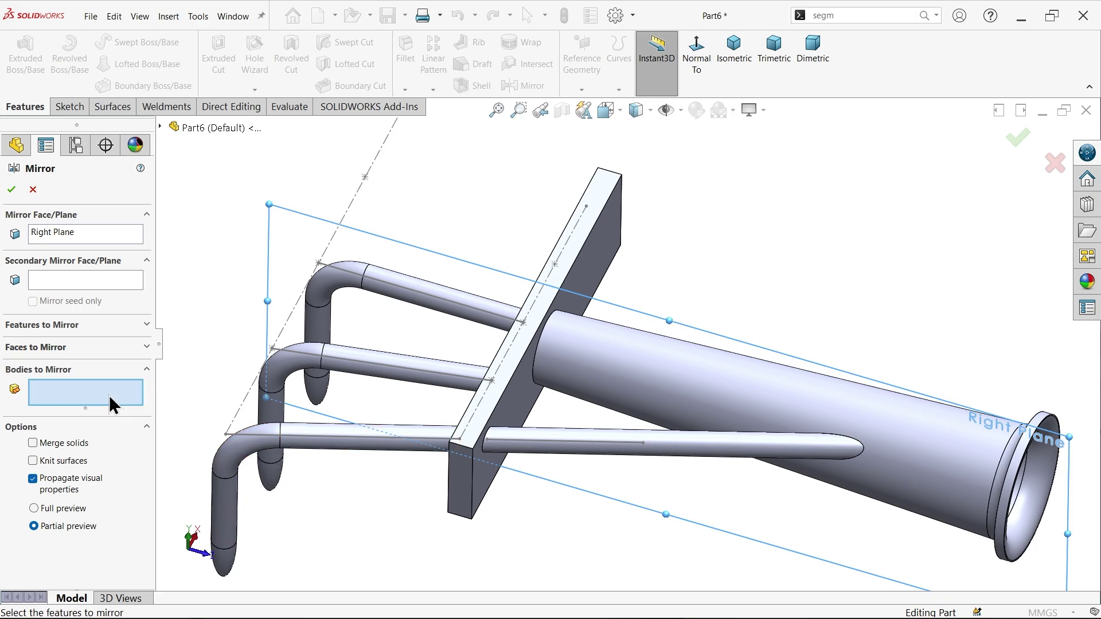
click(376, 453)
click(611, 446)
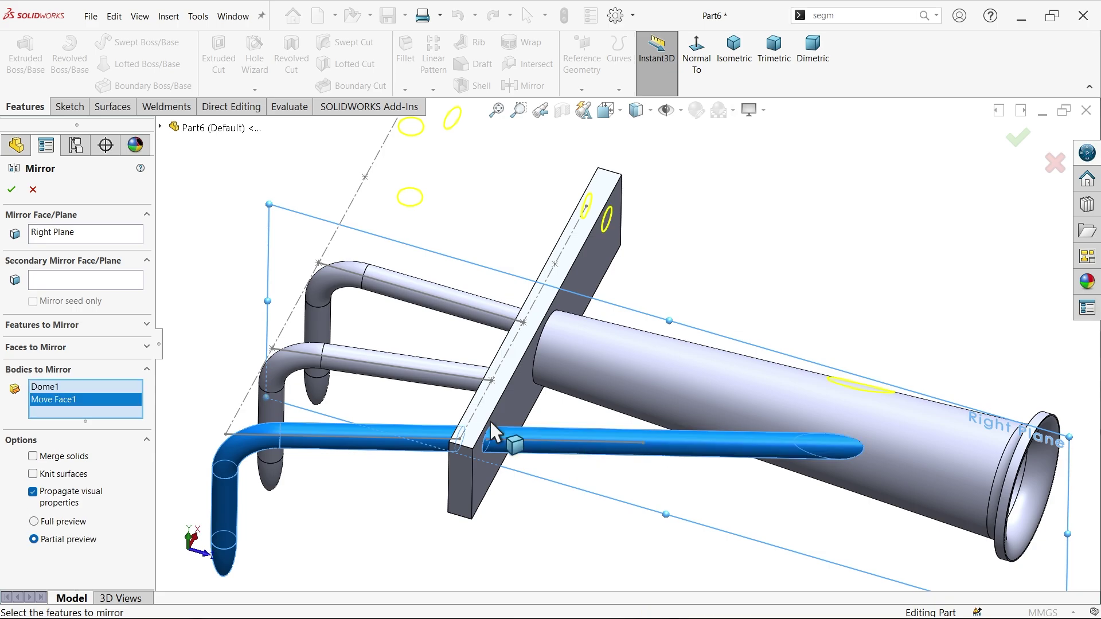
click(424, 386)
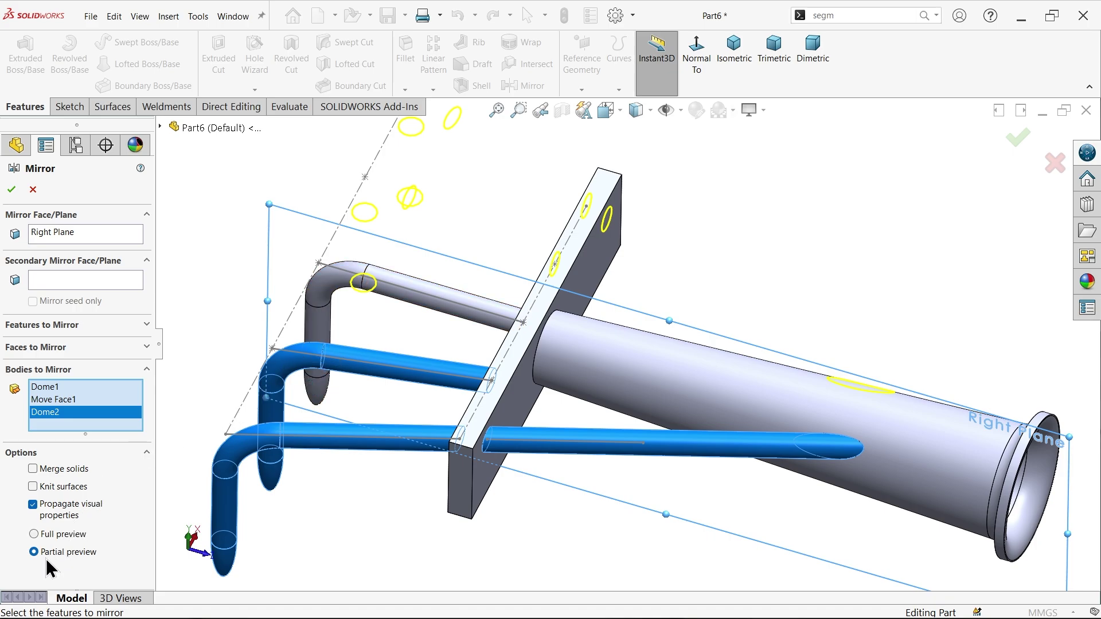
click(11, 189)
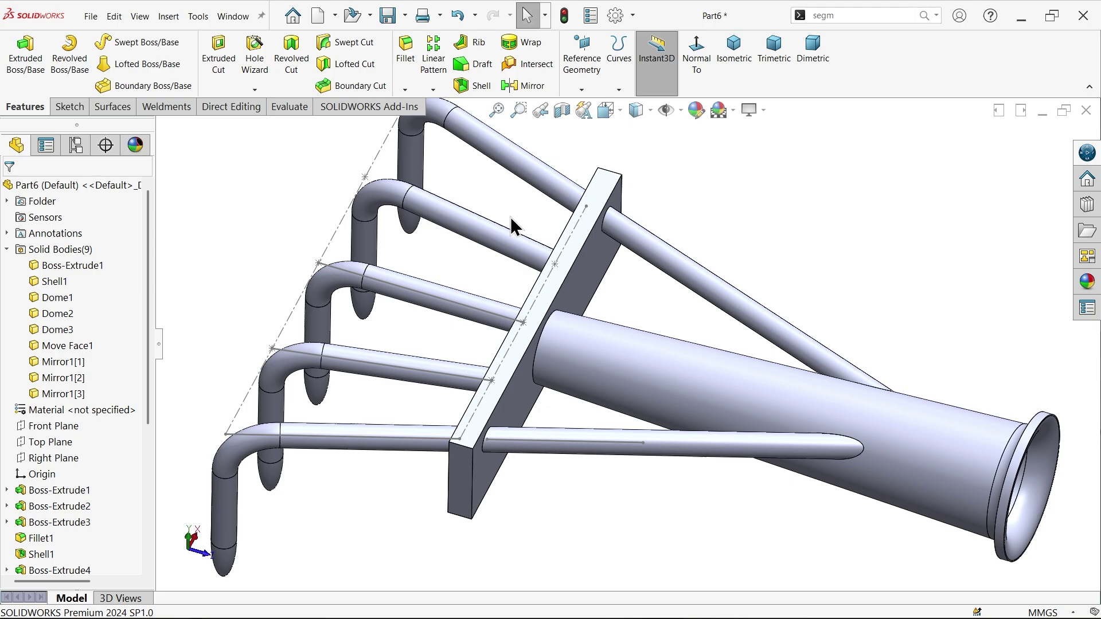
Hide Sketch5, the sketch holding the tine and brace path lines
click(381, 287)
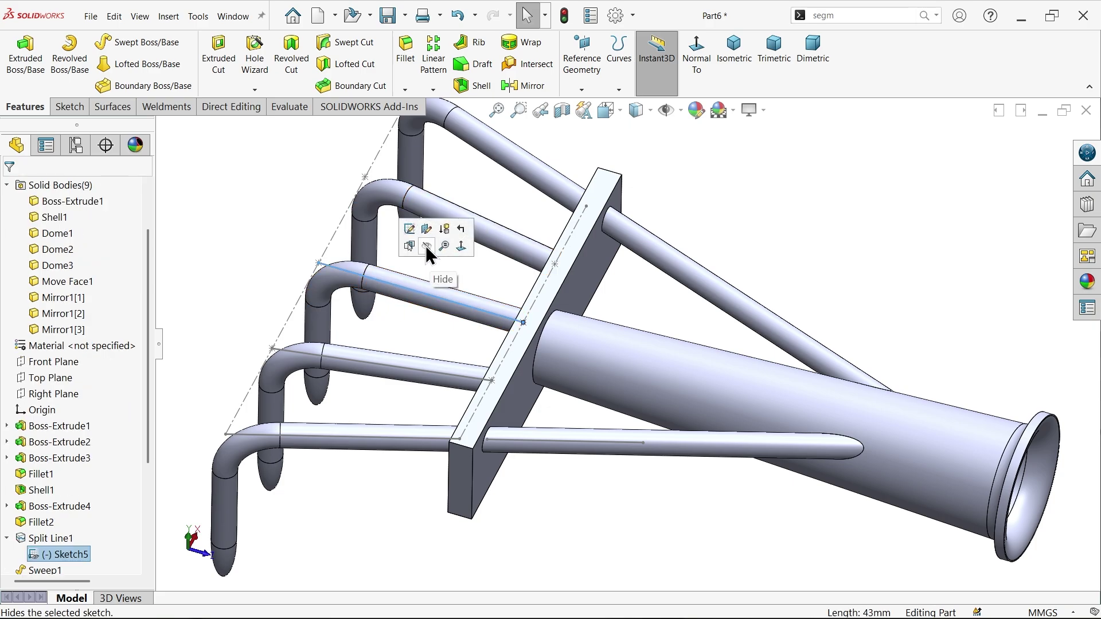
click(429, 255)
mouse_move(474, 329)
middle_down()
mouse_move(364, 258)
mouse_move(411, 315)
mouse_move(450, 291)
mouse_move(420, 290)
mouse_move(408, 273)
middle_up()
scroll(578, 377, up, 3)
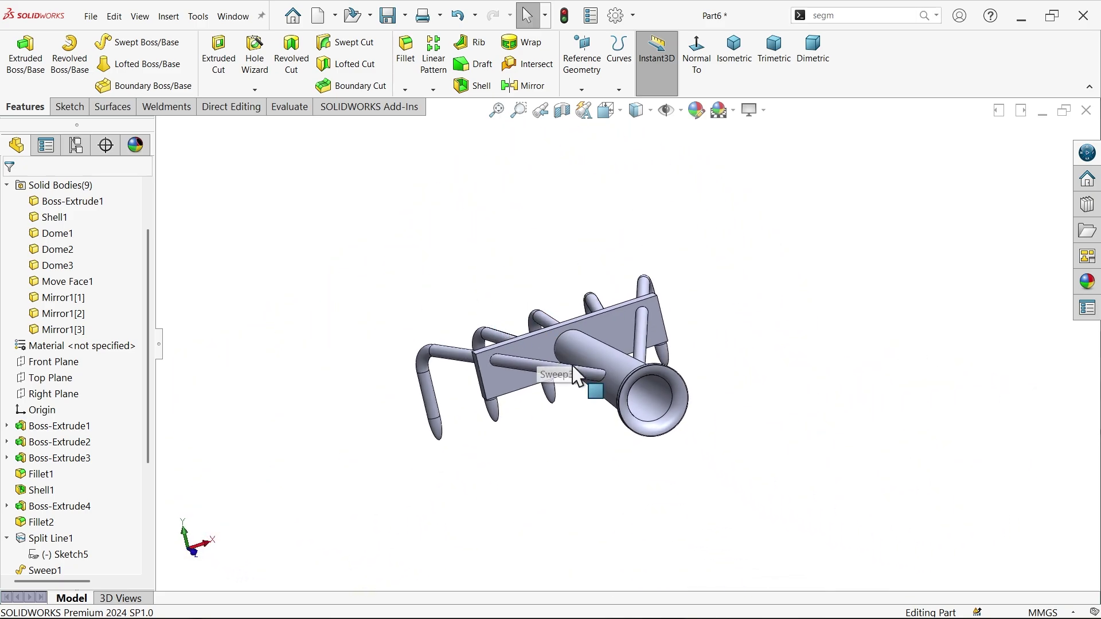
Start a sketch on the plate's socket-side face and draw a circle about 8.7 mm in diameter centred on the origin
scroll(573, 345, down, 5)
middle_drag(592, 347, 519, 358)
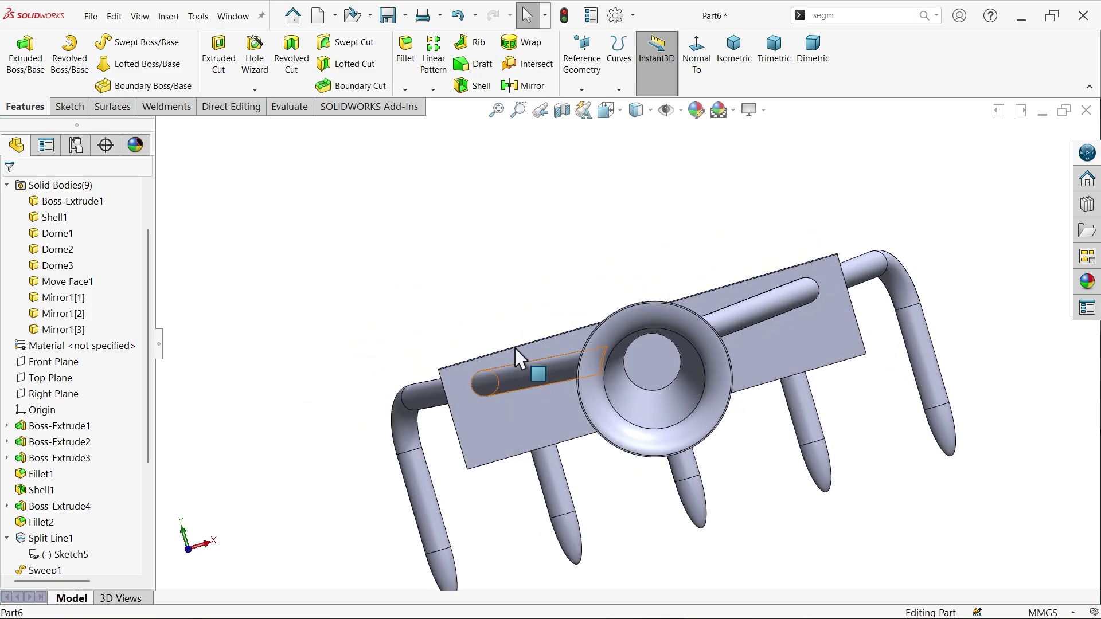
click(656, 369)
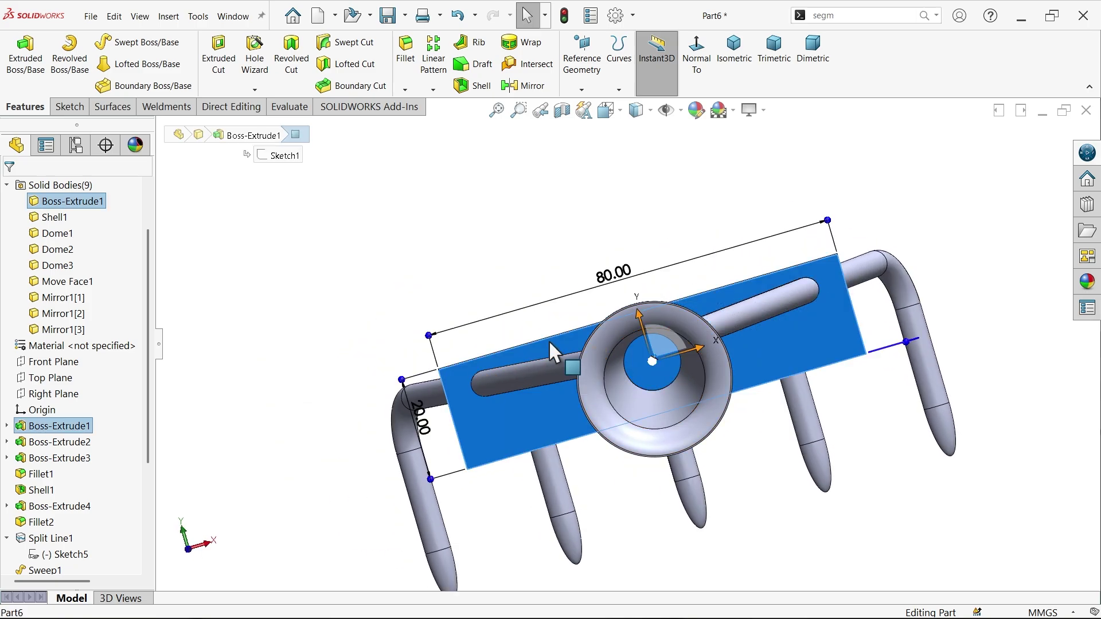
click(70, 105)
click(18, 61)
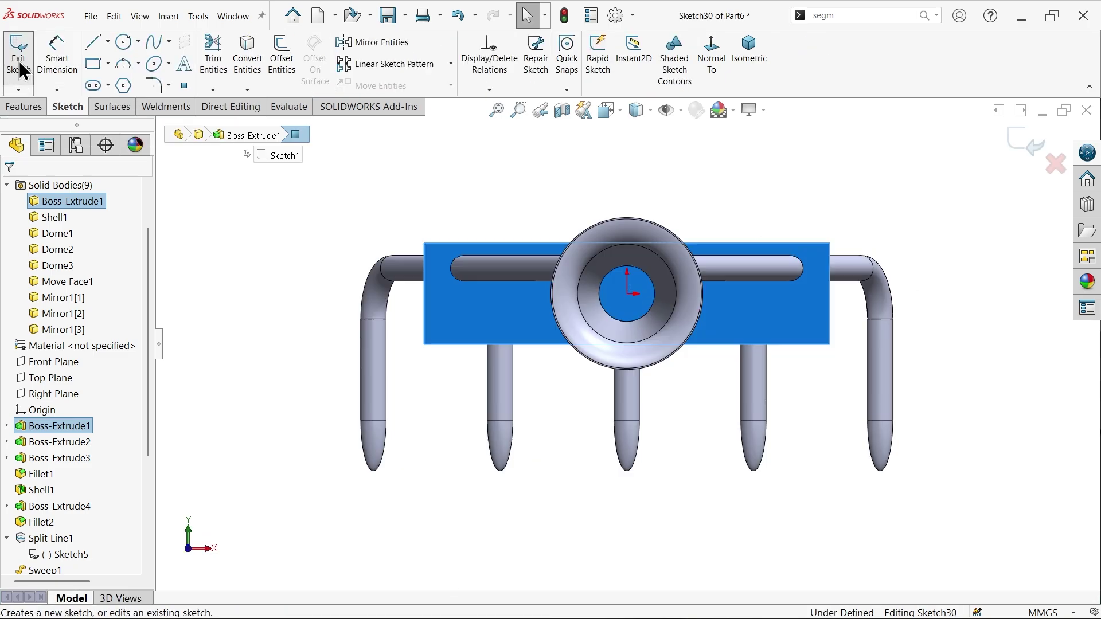
click(119, 43)
scroll(660, 307, down, 5)
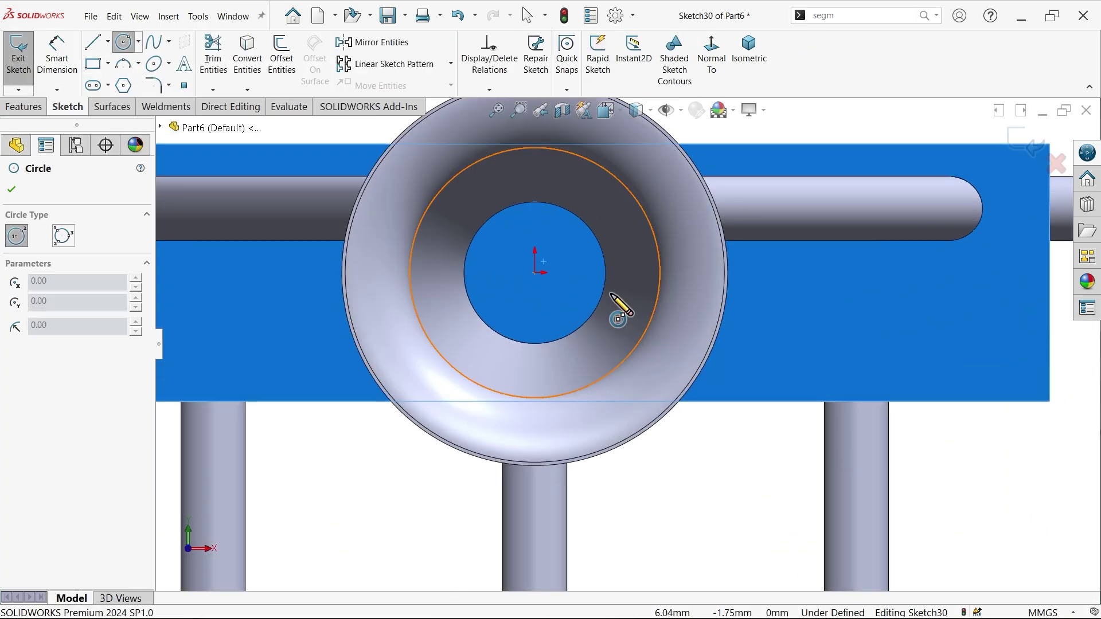
drag(535, 273, 525, 328)
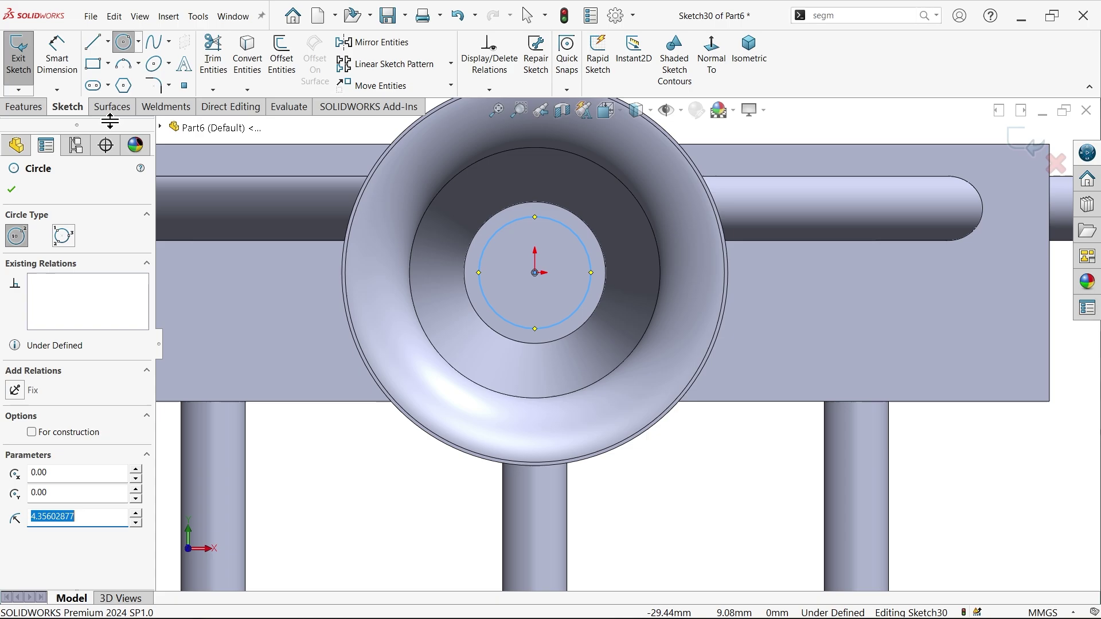
Dimension the circle's diameter and set it to 11 mm
click(57, 58)
click(483, 285)
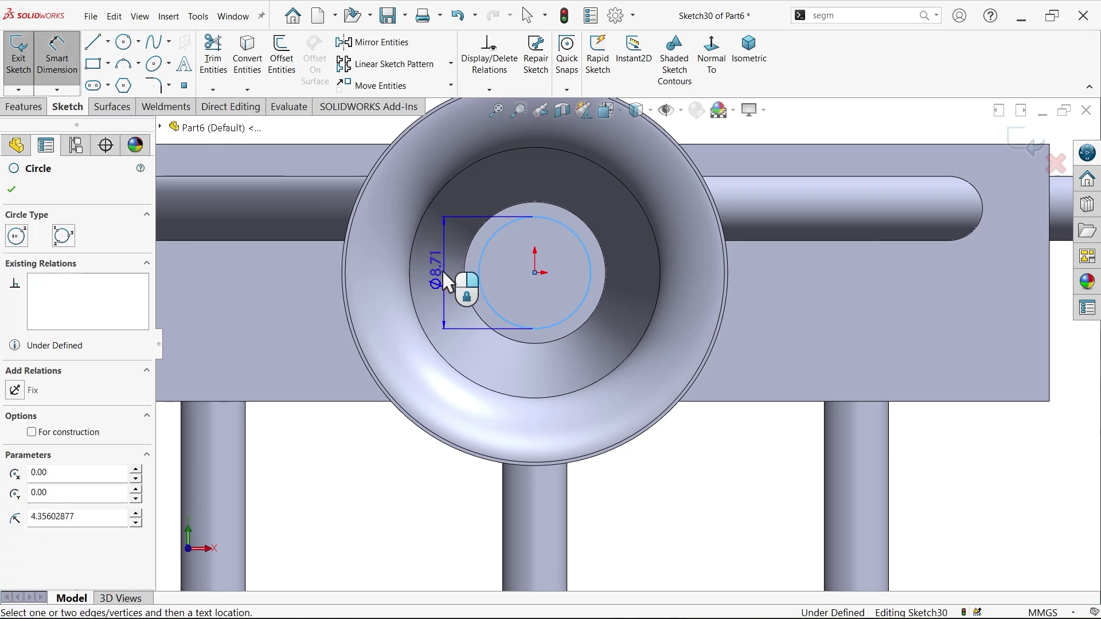
click(453, 281)
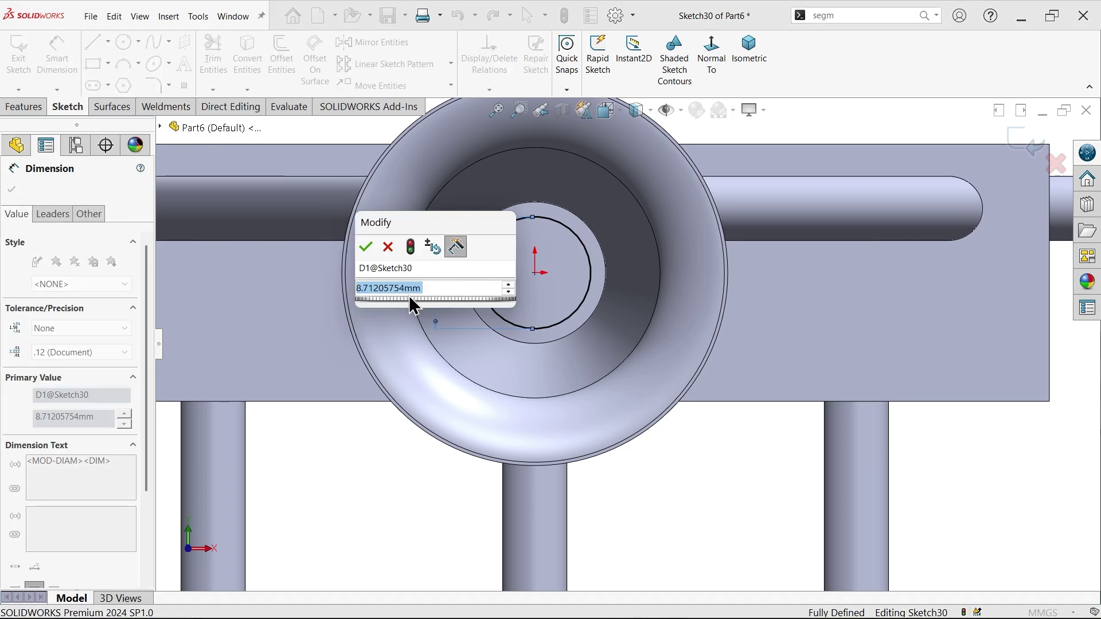
text(15-)
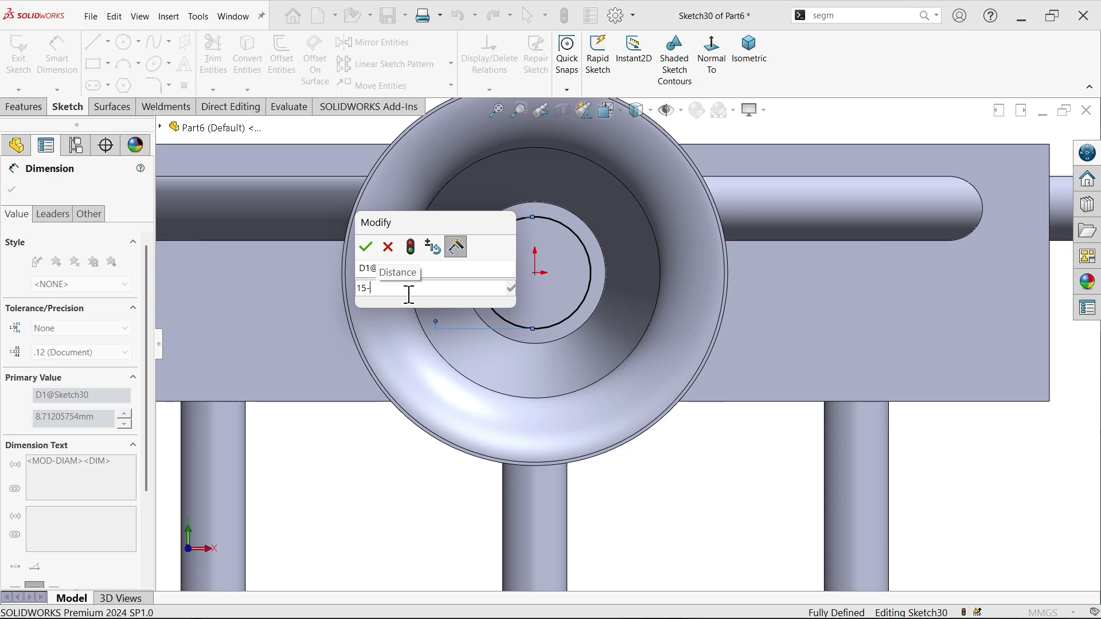
text(1)
key(Return)
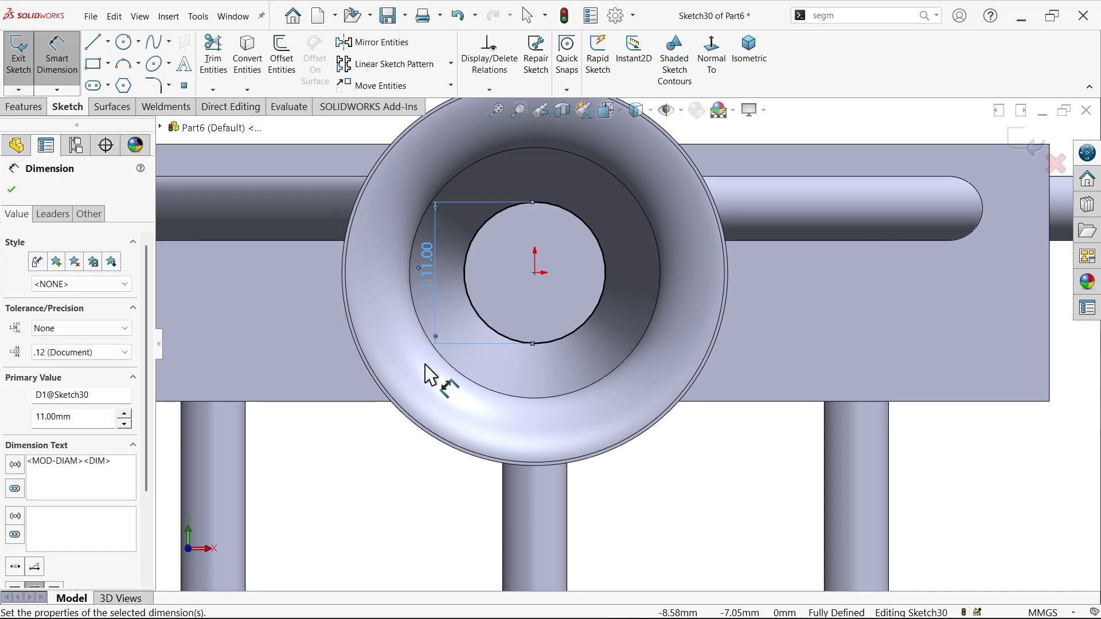
Start a boss extrusion of the circle in isometric view with a Blind end condition
click(26, 110)
click(21, 63)
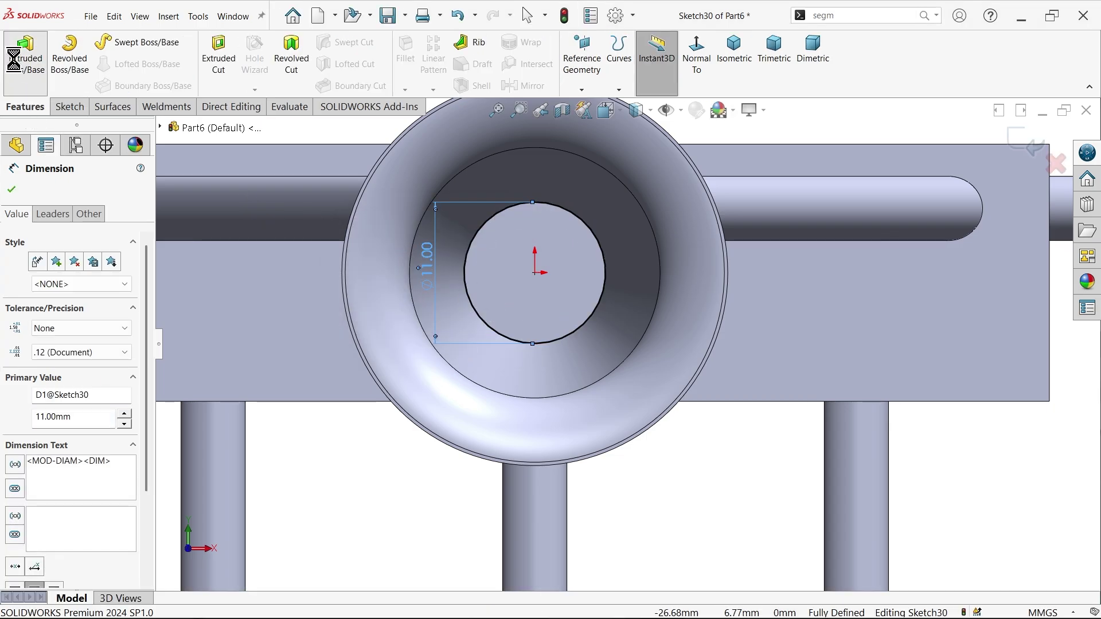
click(734, 49)
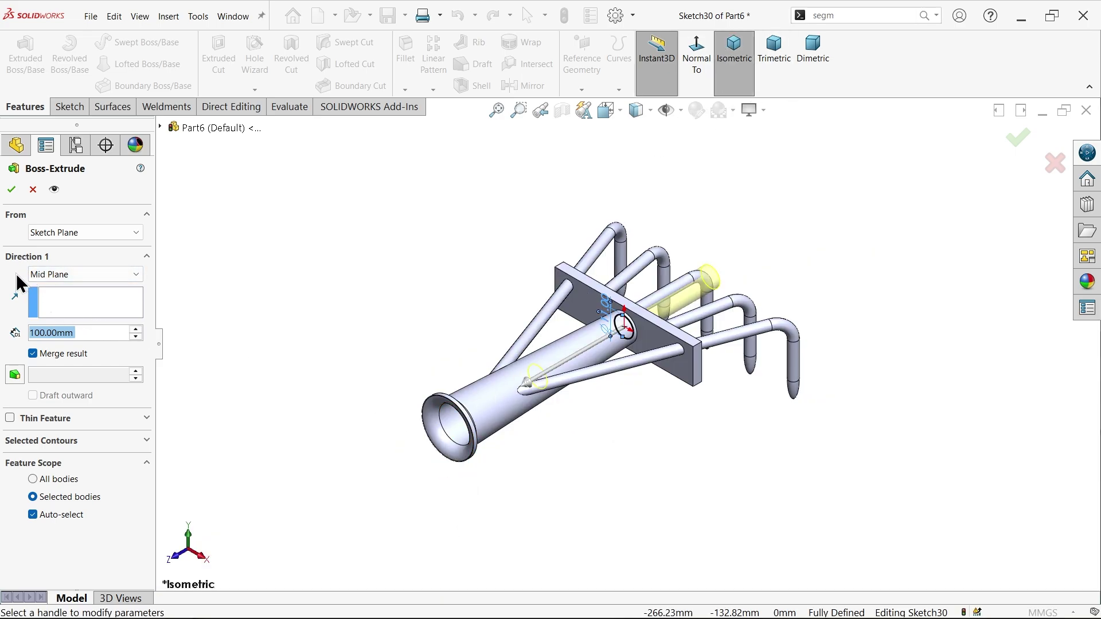
click(60, 276)
click(55, 289)
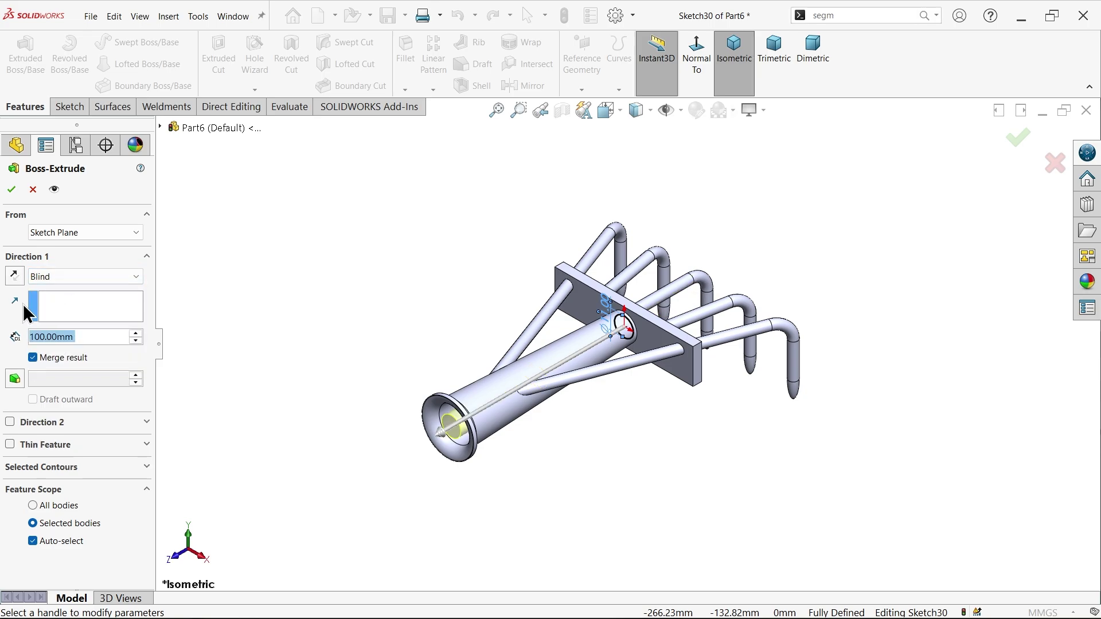
Check the socket and handle lengths in the Farm Tool 5 drawing image, and set the extrusion depth to 130 mm
key(alt+Tab)
drag(487, 378, 505, 241)
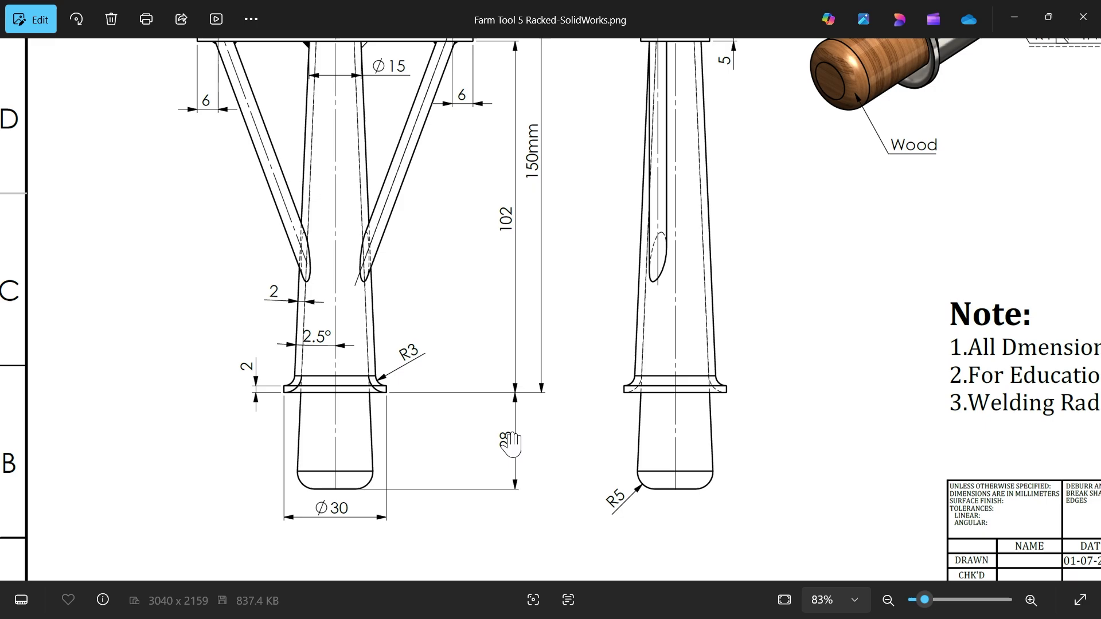
drag(482, 306, 483, 395)
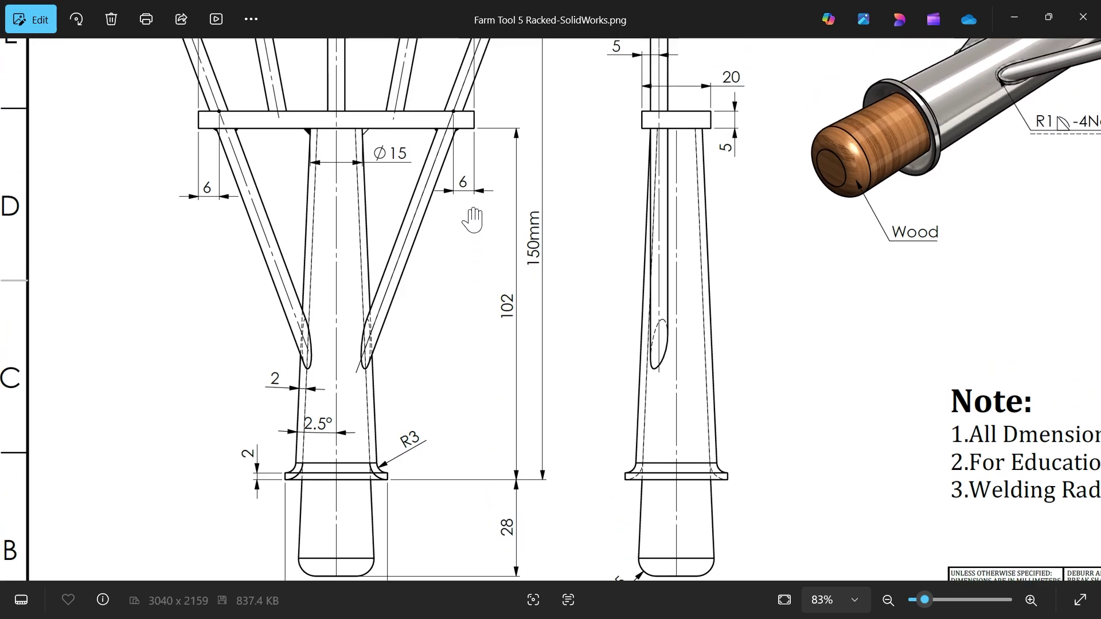
drag(467, 353, 482, 247)
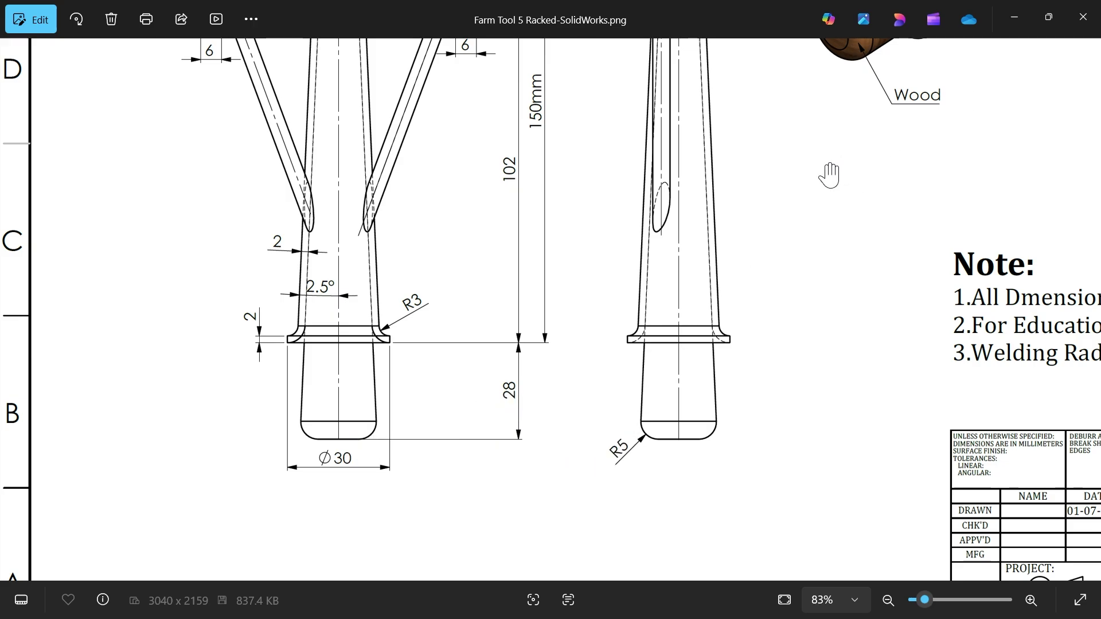
mouse_move(830, 175)
mouse_down()
mouse_move(683, 394)
mouse_move(615, 457)
mouse_up()
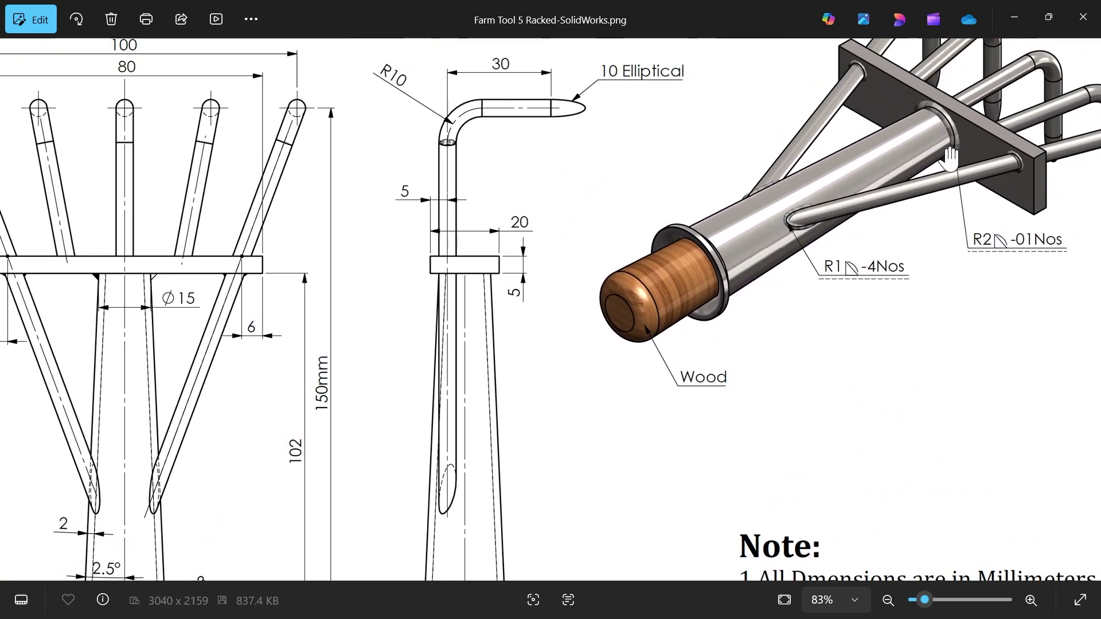
click(1014, 18)
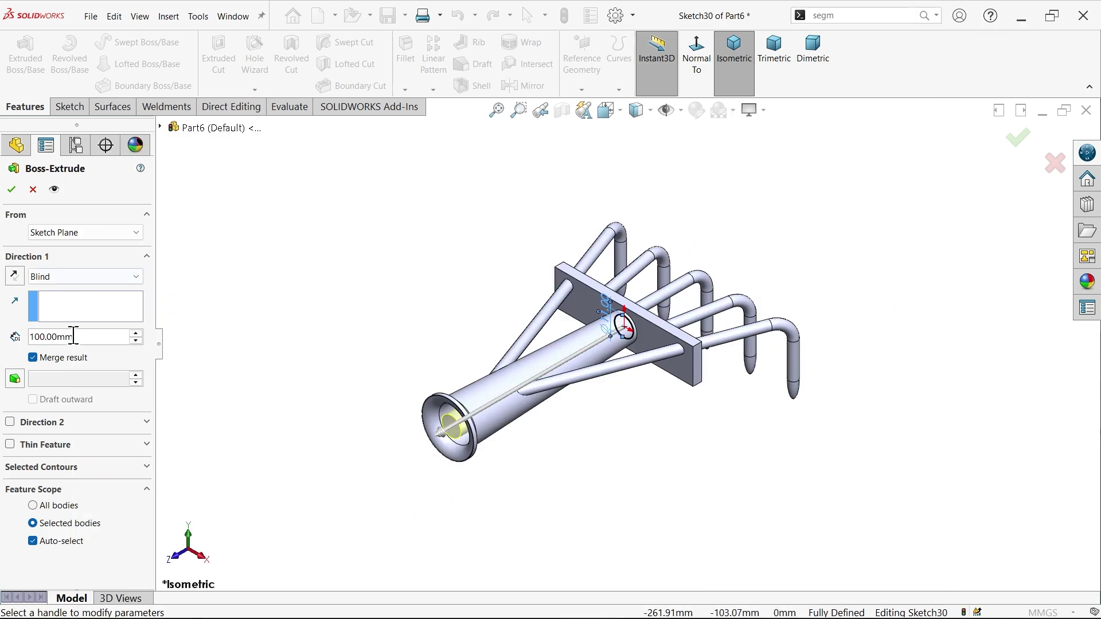
drag(84, 338, 54, 333)
text(130)
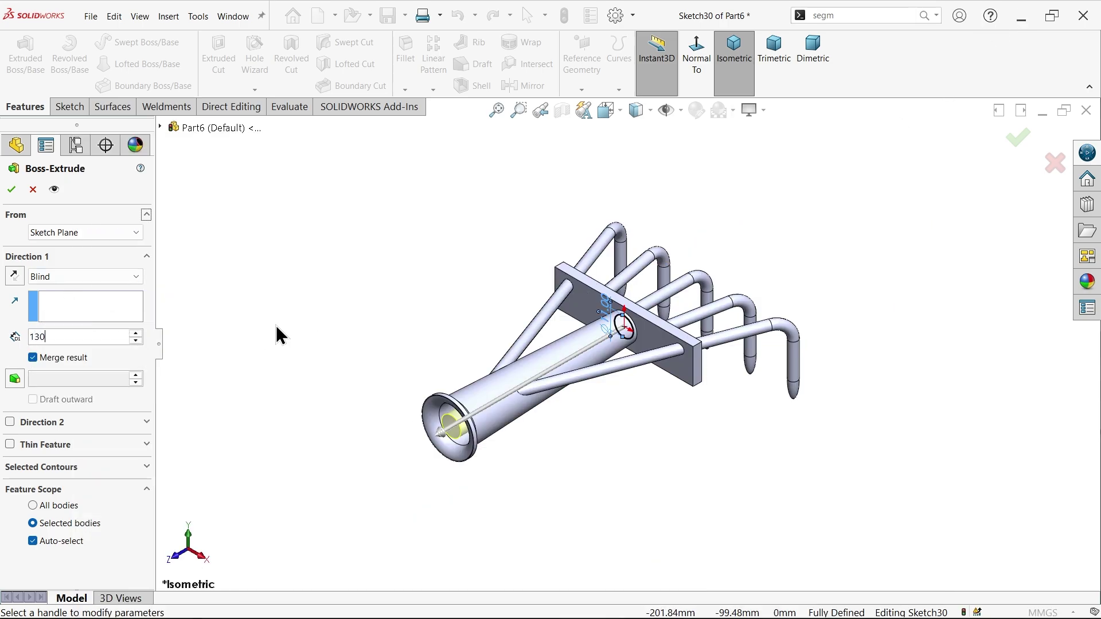
key(Return)
Disable Merge result, add a 2.5° outward draft, and finish the handle extrusion as a separate body
scroll(462, 461, down, 5)
scroll(461, 461, down, 1)
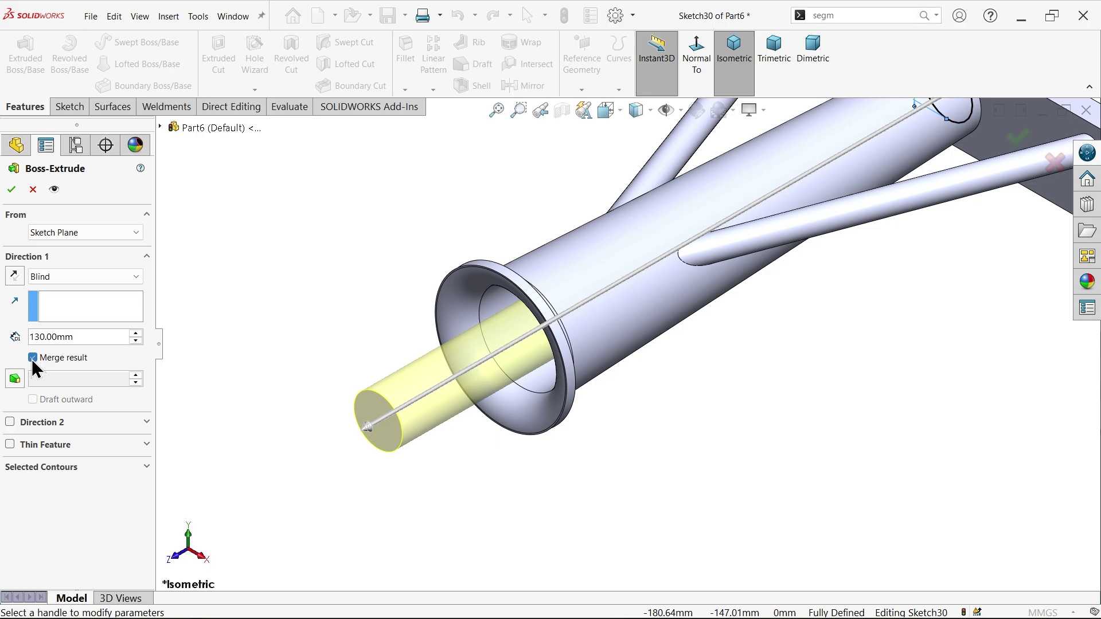
click(14, 380)
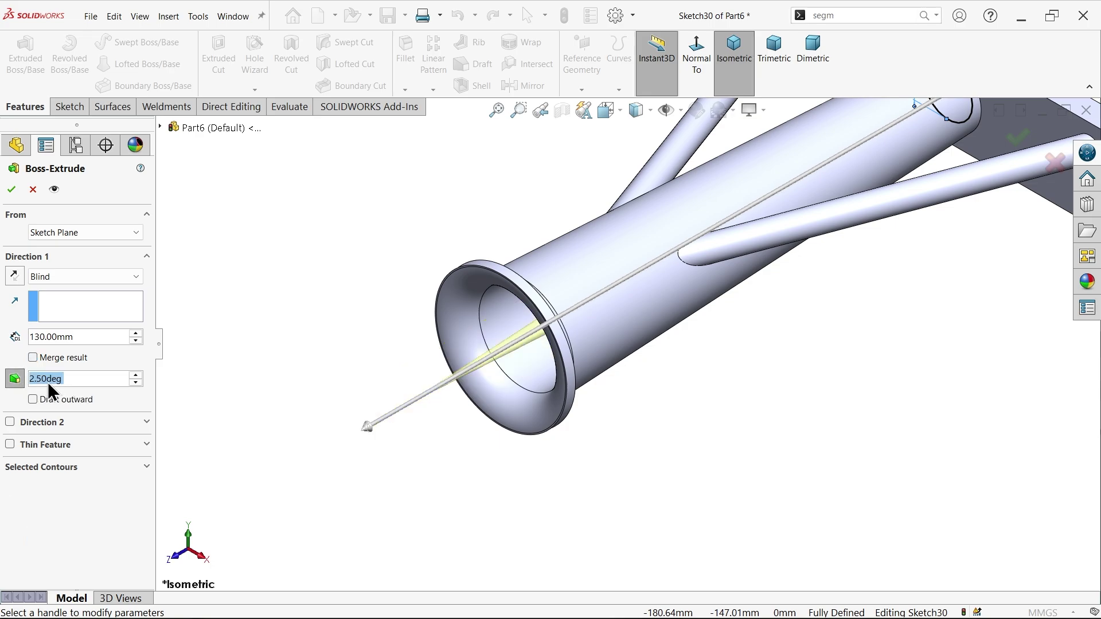
click(32, 399)
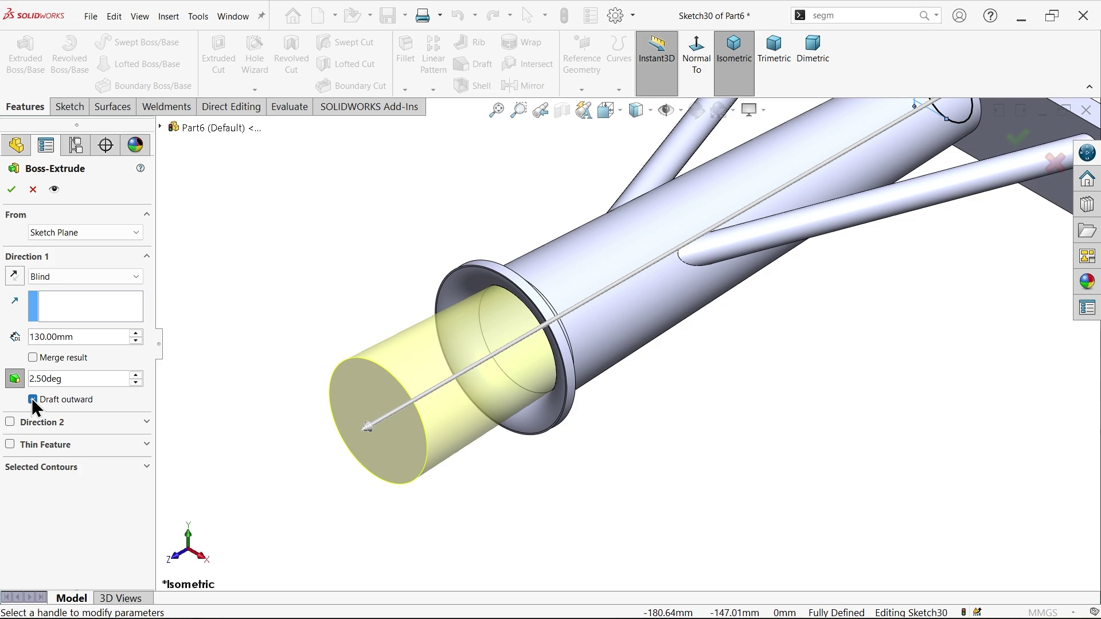
click(11, 190)
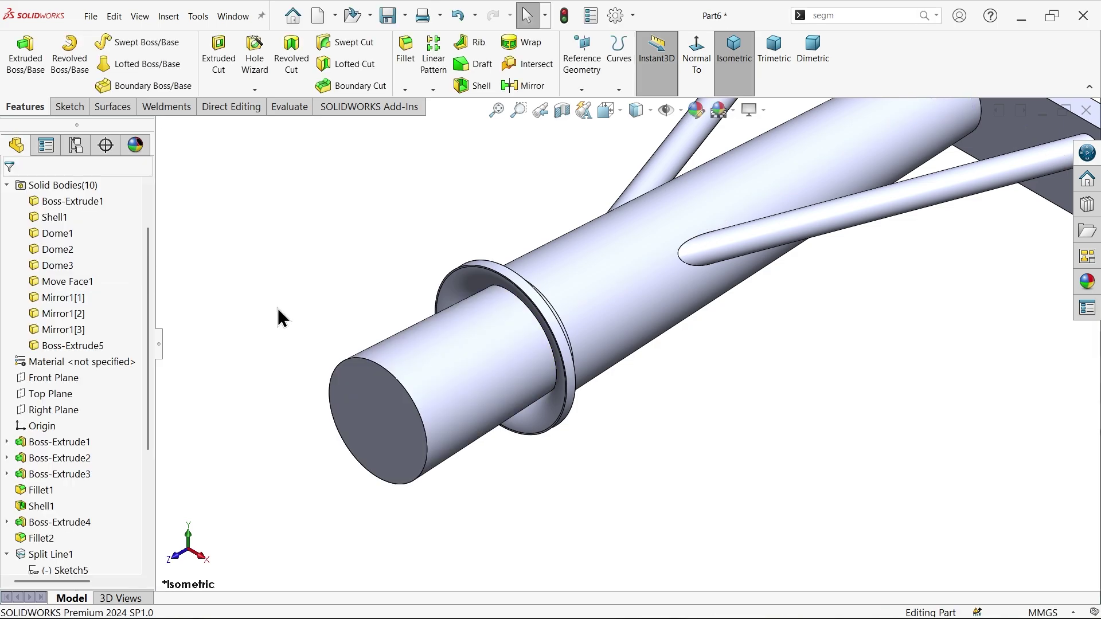
Fillet the circular edge at the handle's free end with a 5 mm radius
click(357, 361)
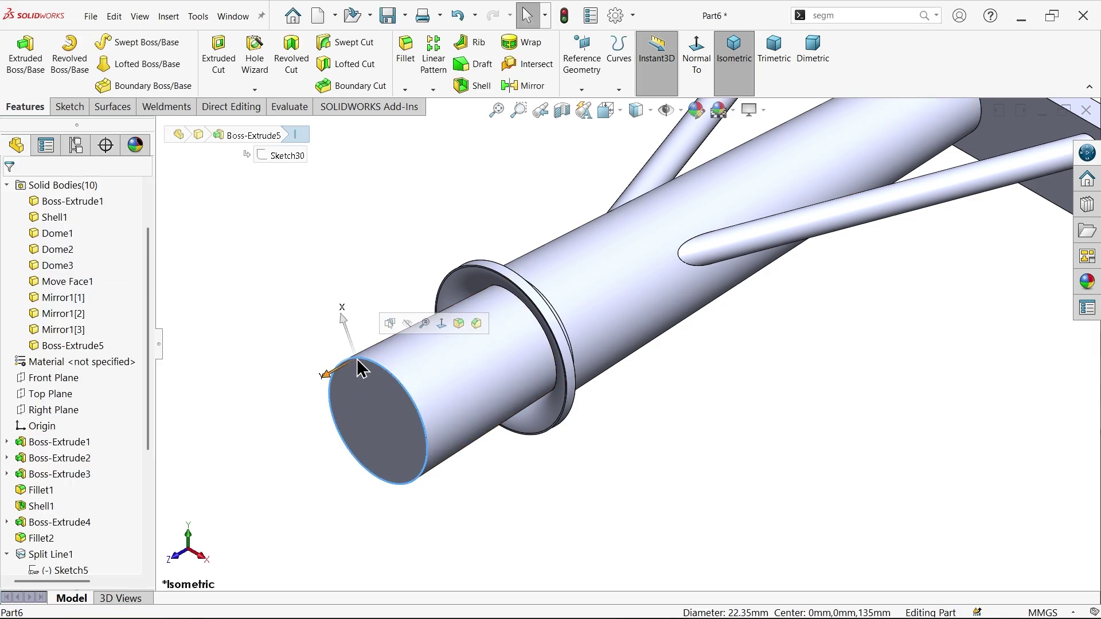
click(457, 323)
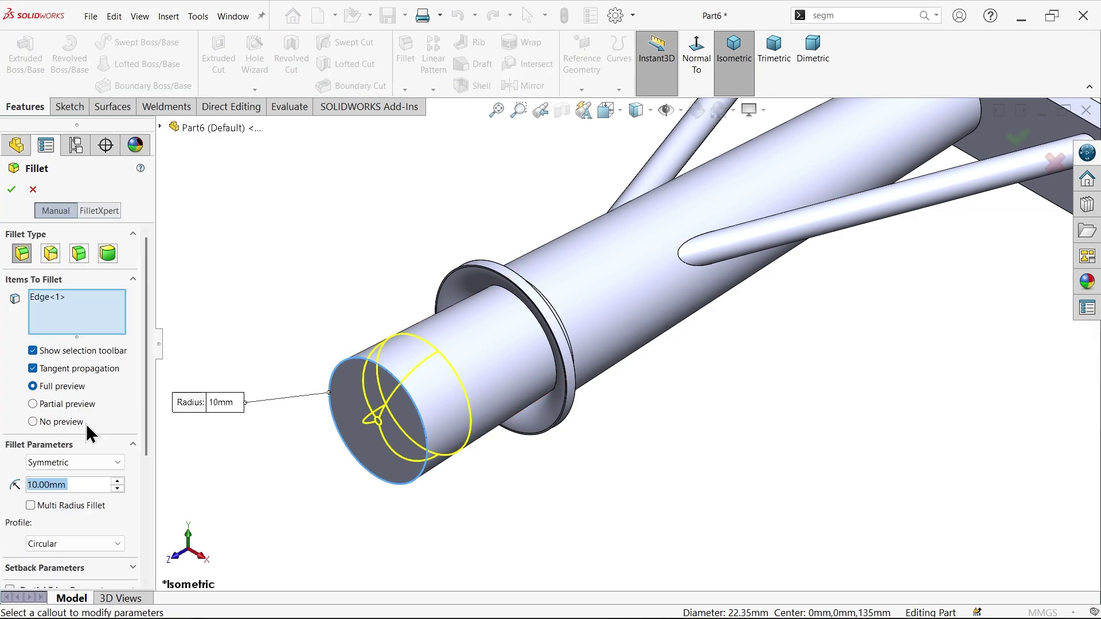
text(5)
key(Return)
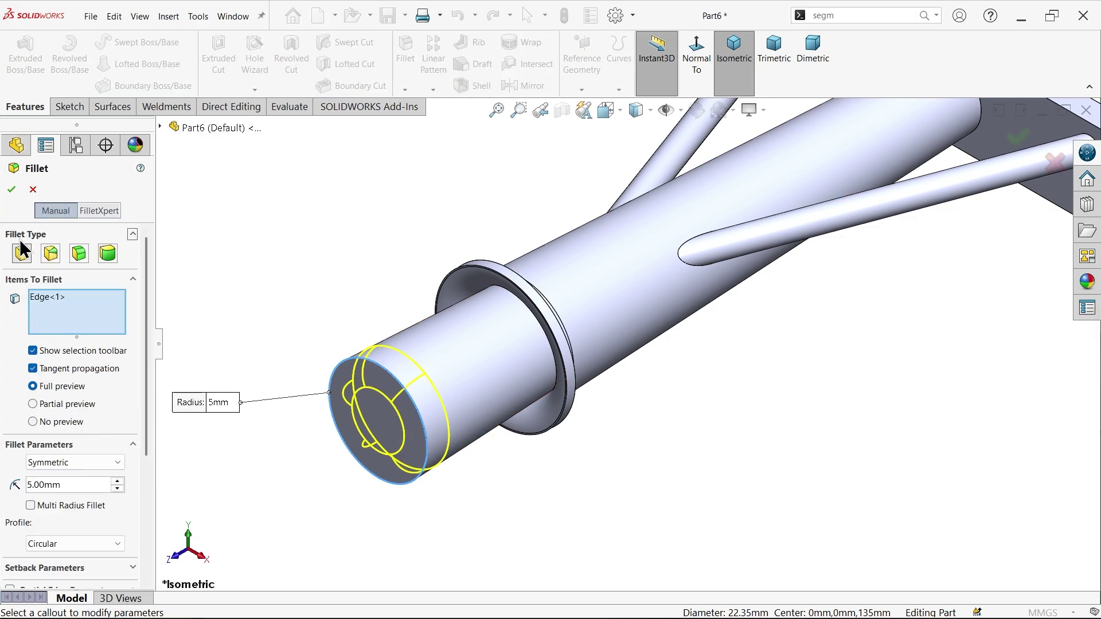
click(12, 189)
middle_drag(247, 229, 276, 274)
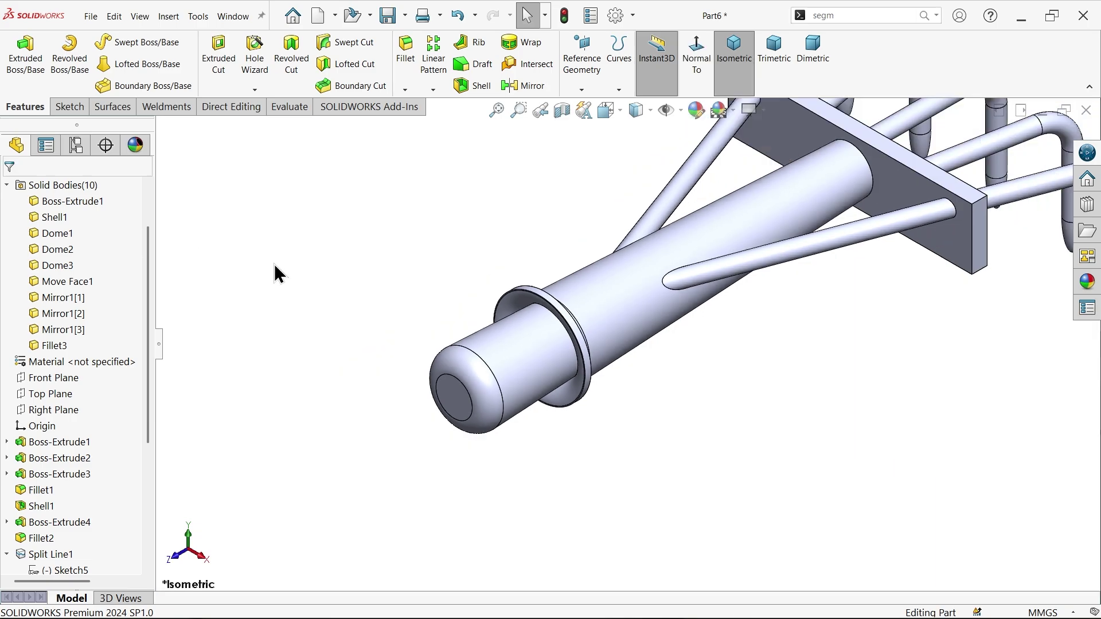
scroll(636, 298, up, 3)
scroll(653, 292, down, 1)
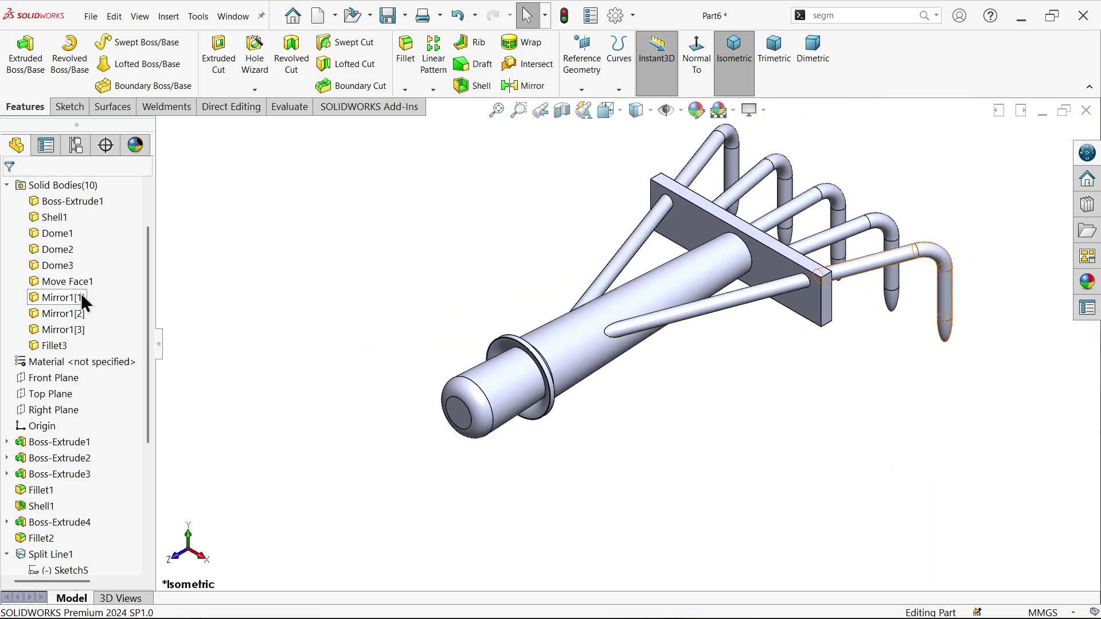
scroll(412, 282, up, 2)
scroll(724, 282, down, 2)
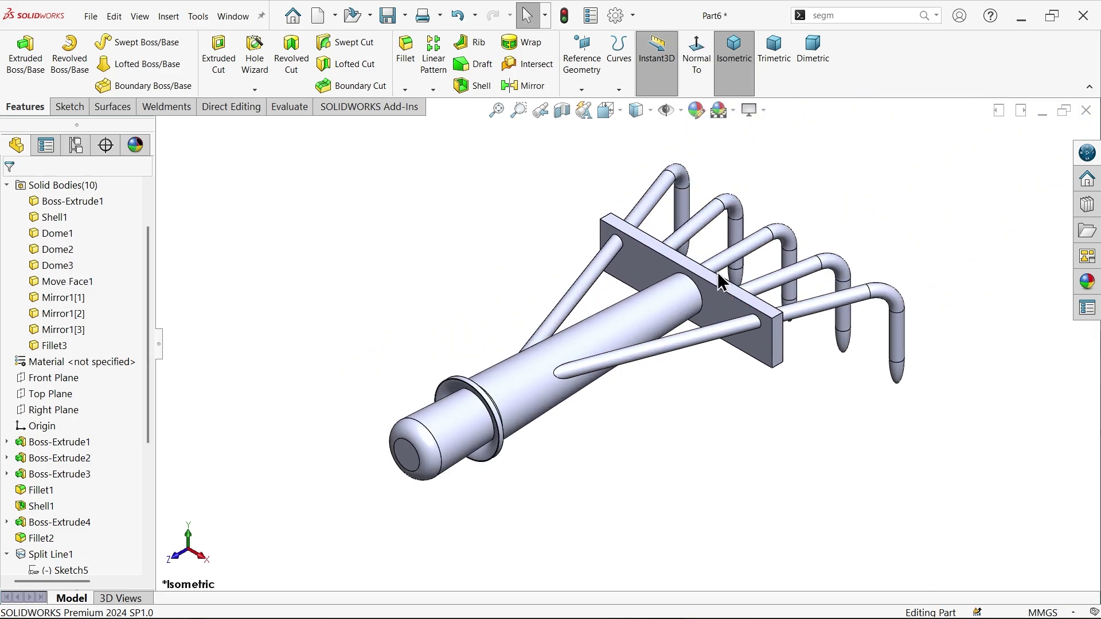
click(64, 201)
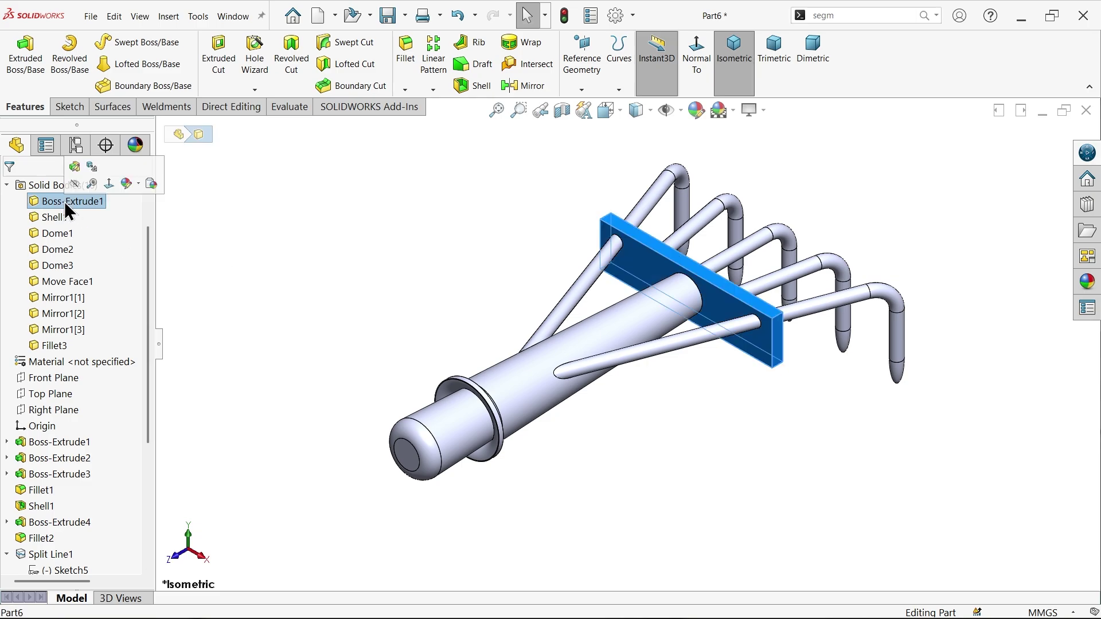
click(269, 240)
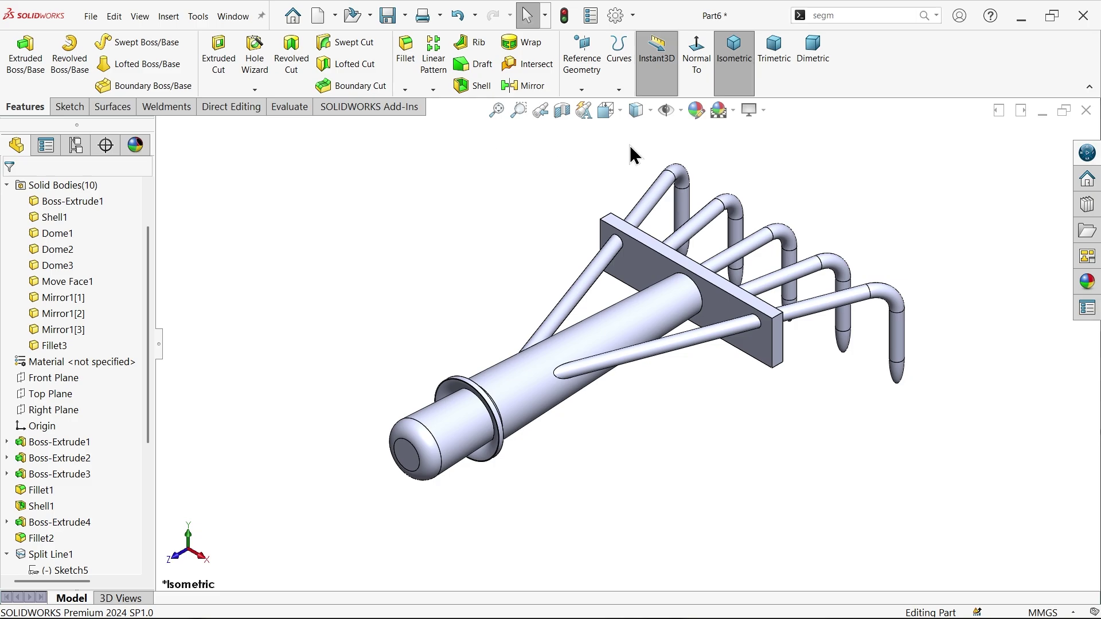
Turn on RealView Graphics for the model display
click(764, 109)
click(765, 129)
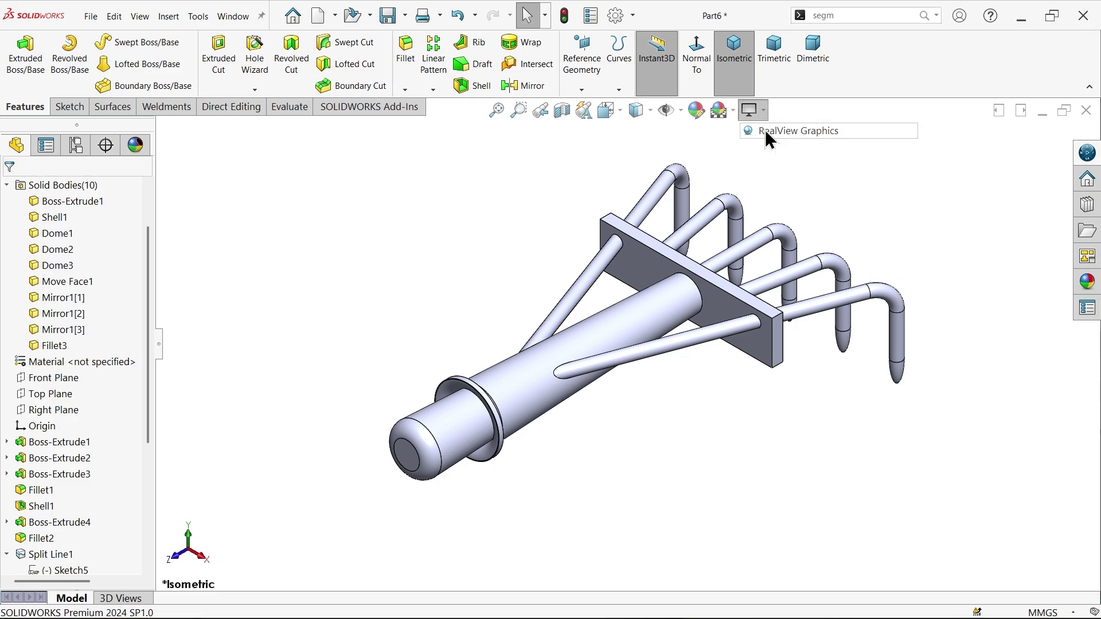
scroll(717, 275, down, 2)
scroll(562, 292, down, 1)
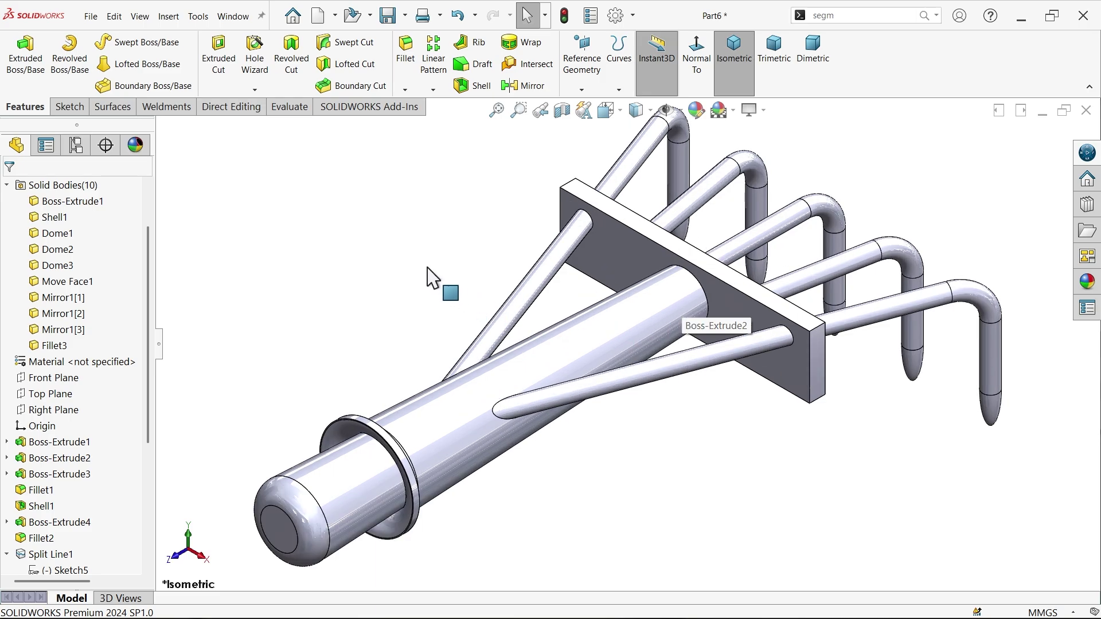
Apply the chromium plate appearance from the Metal, Chrome category to the whole part
click(1093, 289)
scroll(973, 185, up, 5)
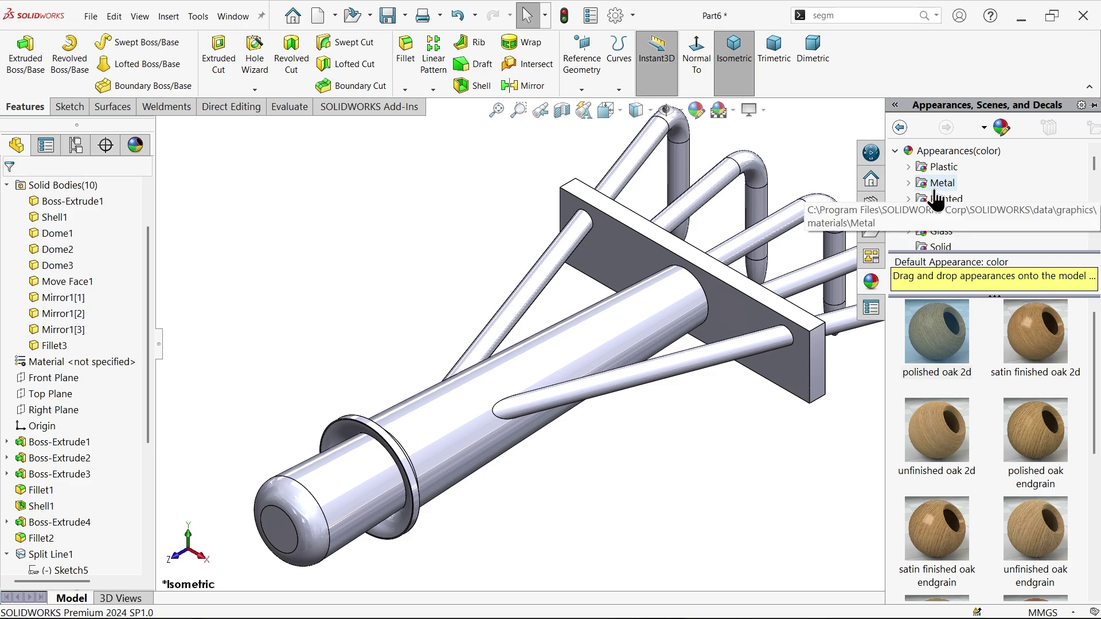
double_click(941, 183)
click(952, 183)
double_click(941, 343)
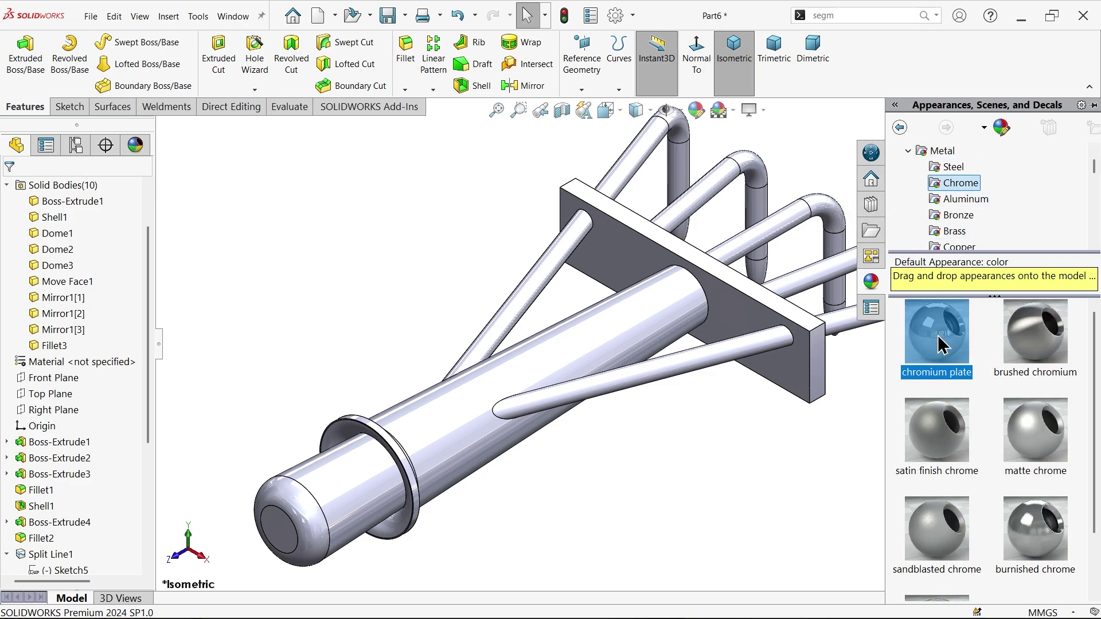
click(710, 437)
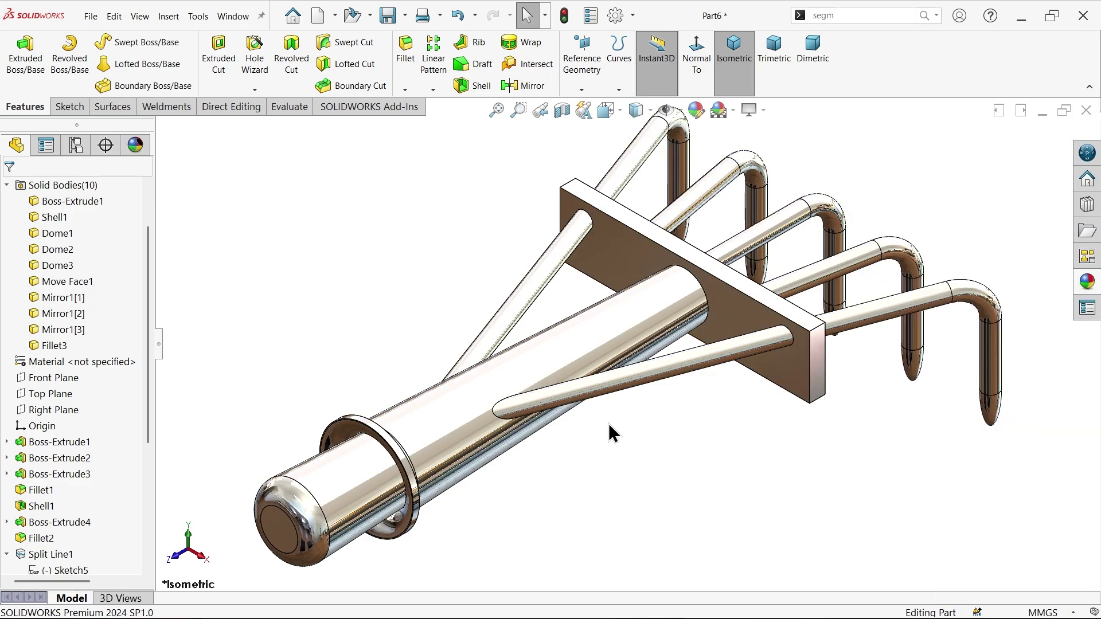
Apply the polished steel appearance from the Metal, Steel category to the whole part
click(1088, 283)
click(953, 167)
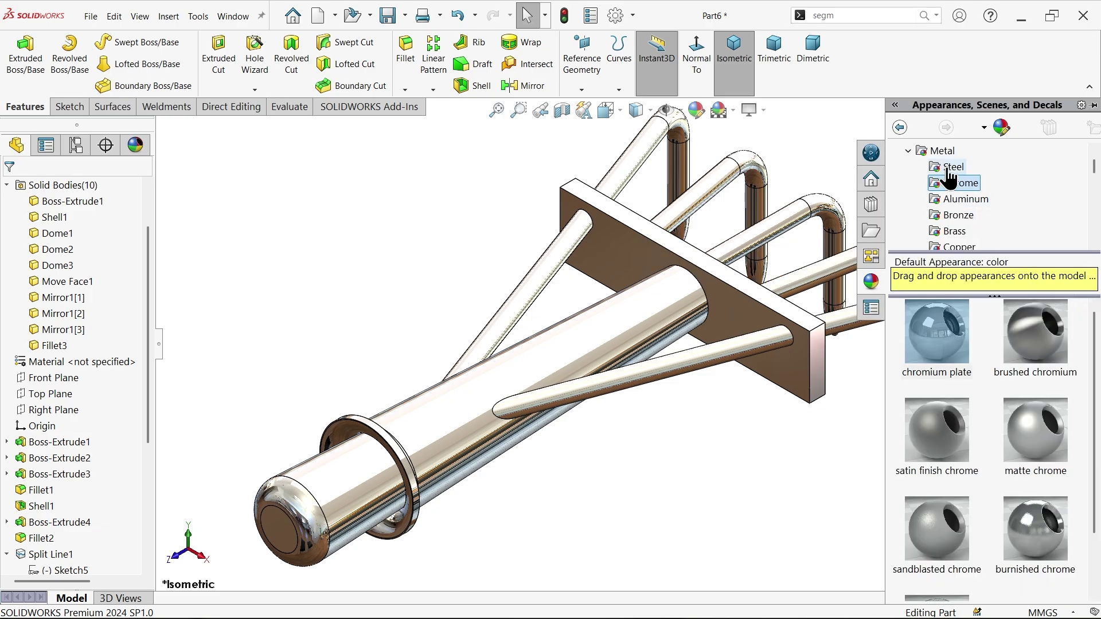
drag(956, 325, 449, 497)
Select the handle's extrusion and end fillet features together and expand the Organic, Wood appearance categories
click(373, 483)
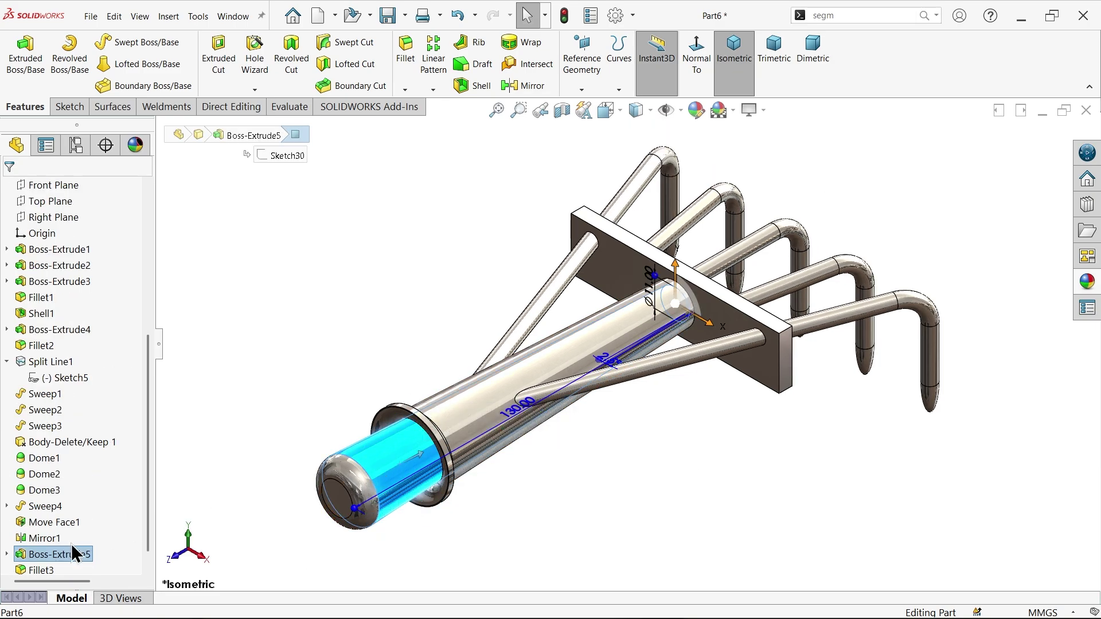
ctrl+click(43, 571)
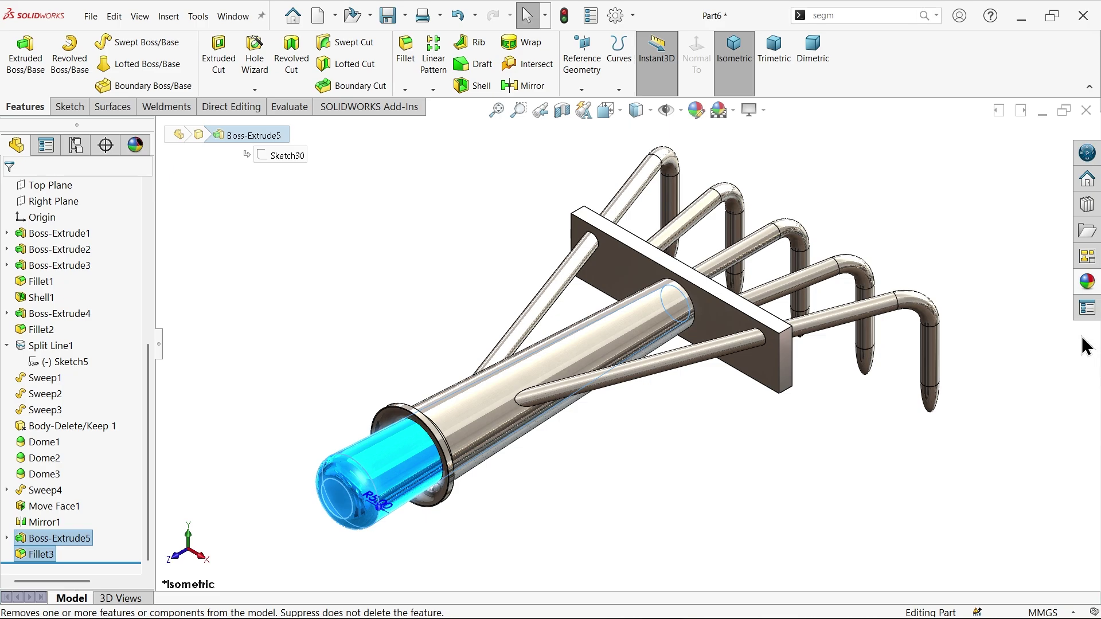
click(1089, 289)
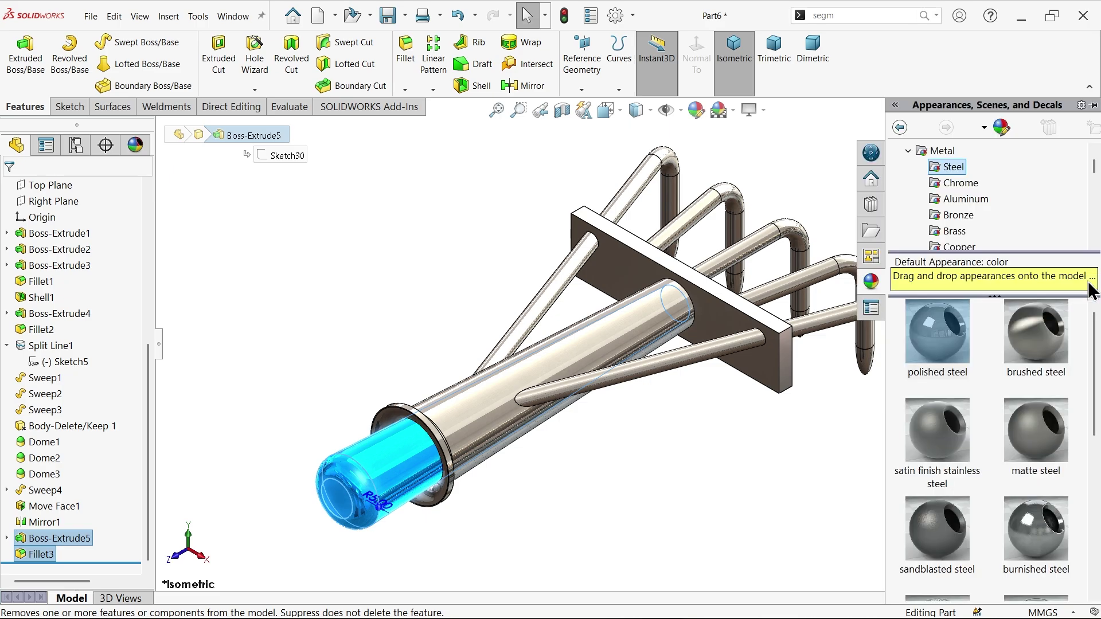
click(908, 150)
scroll(929, 224, down, 1)
click(908, 214)
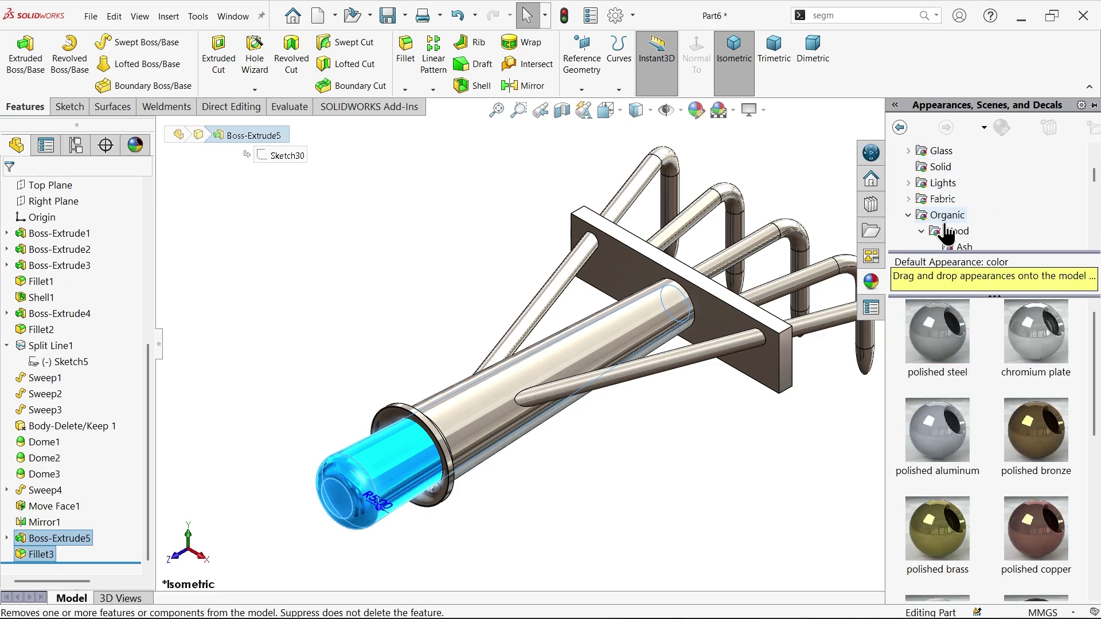
scroll(980, 229, down, 1)
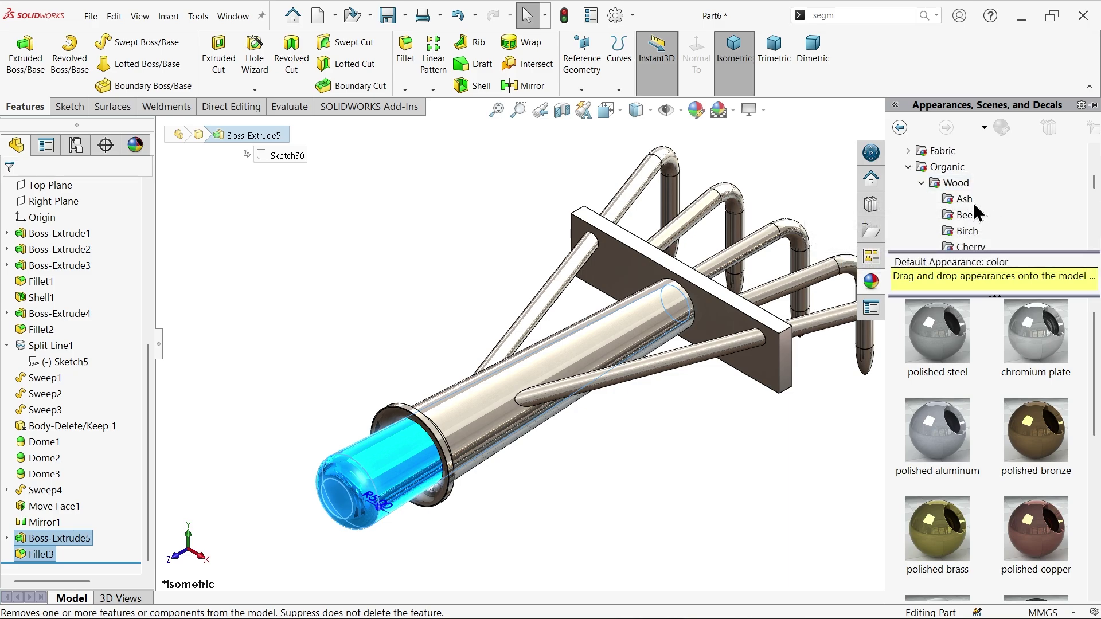
Apply the polished teak 2d appearance from the Teak category to the selected handle extrusion and fillet
click(966, 199)
scroll(997, 215, down, 2)
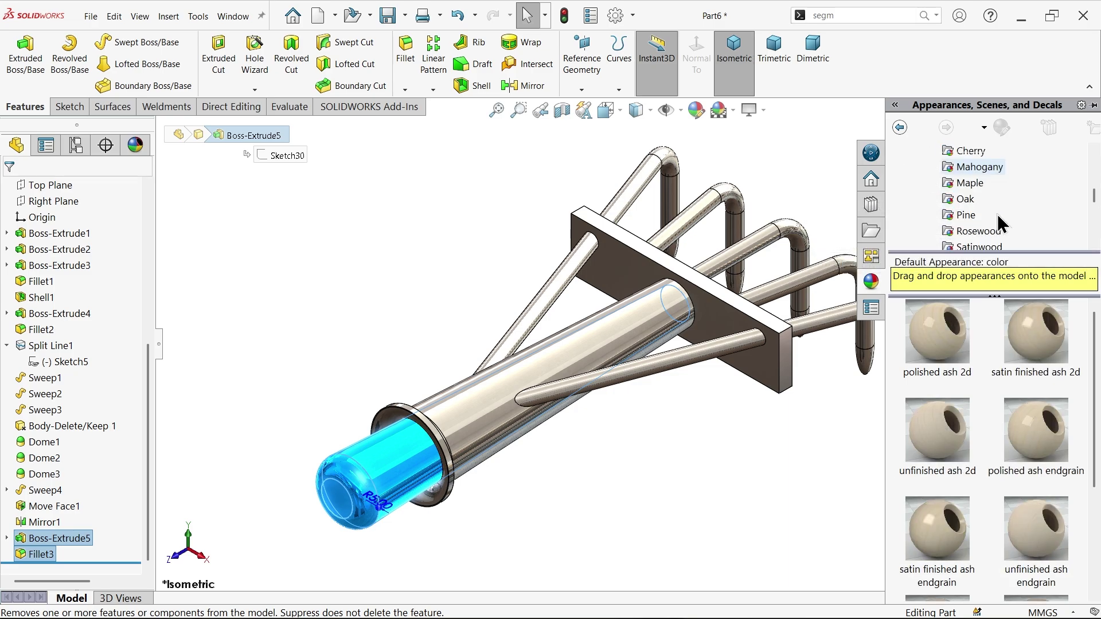
click(976, 232)
scroll(978, 229, down, 1)
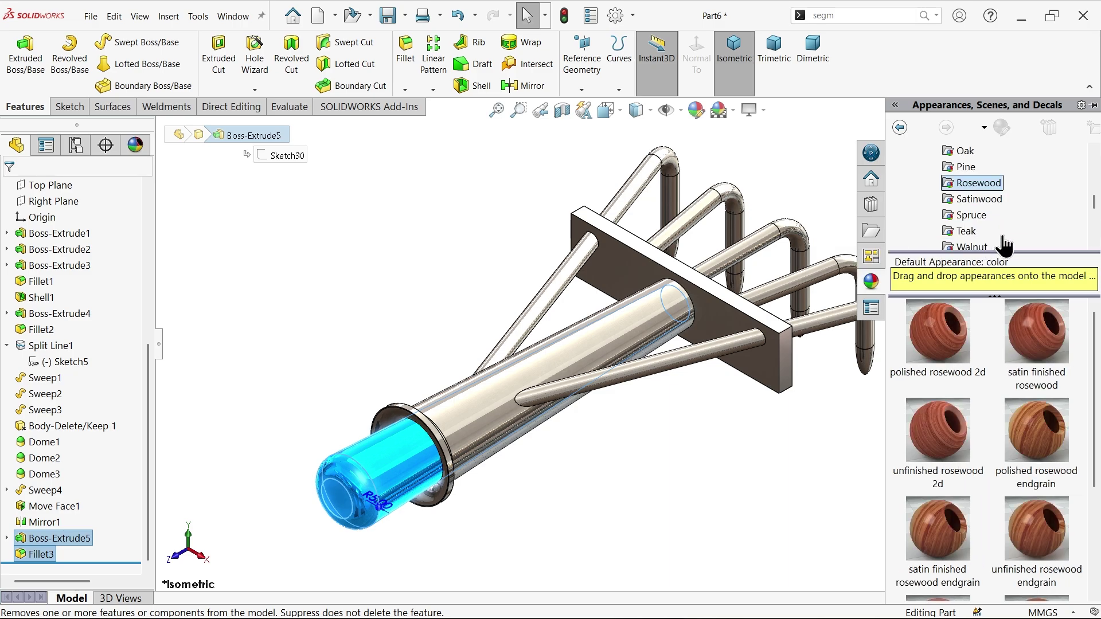
click(980, 200)
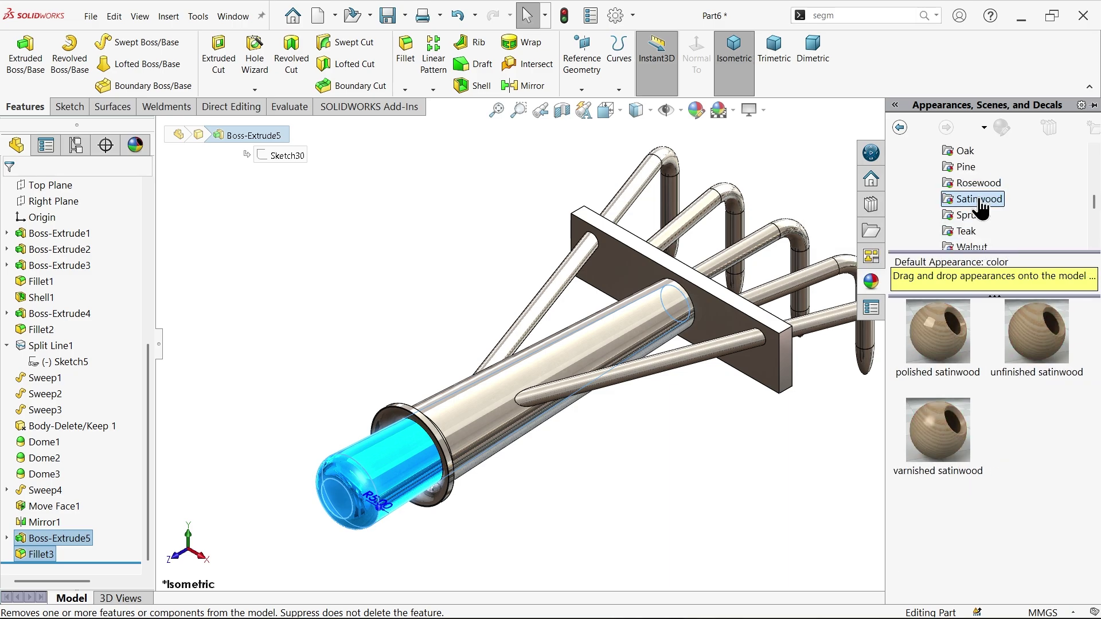
click(971, 216)
click(968, 232)
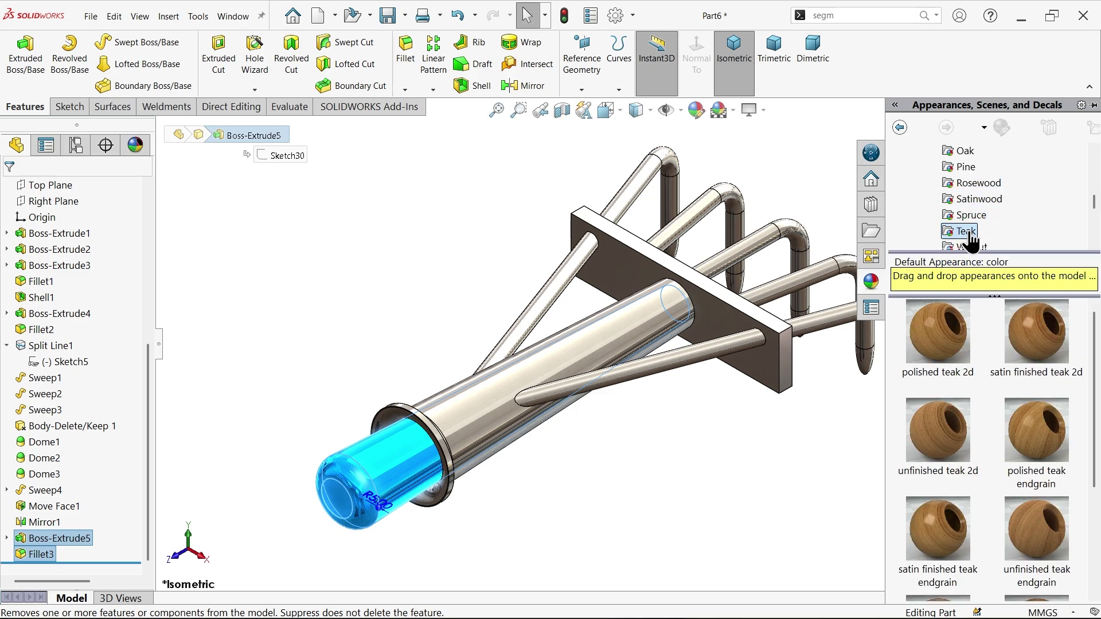
click(944, 335)
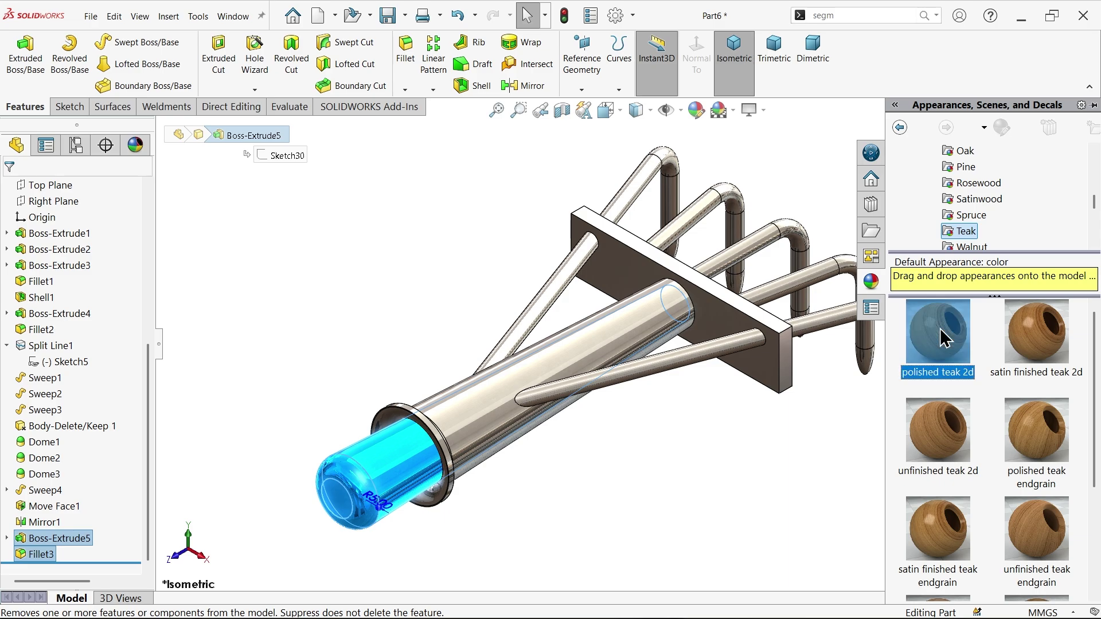
click(603, 465)
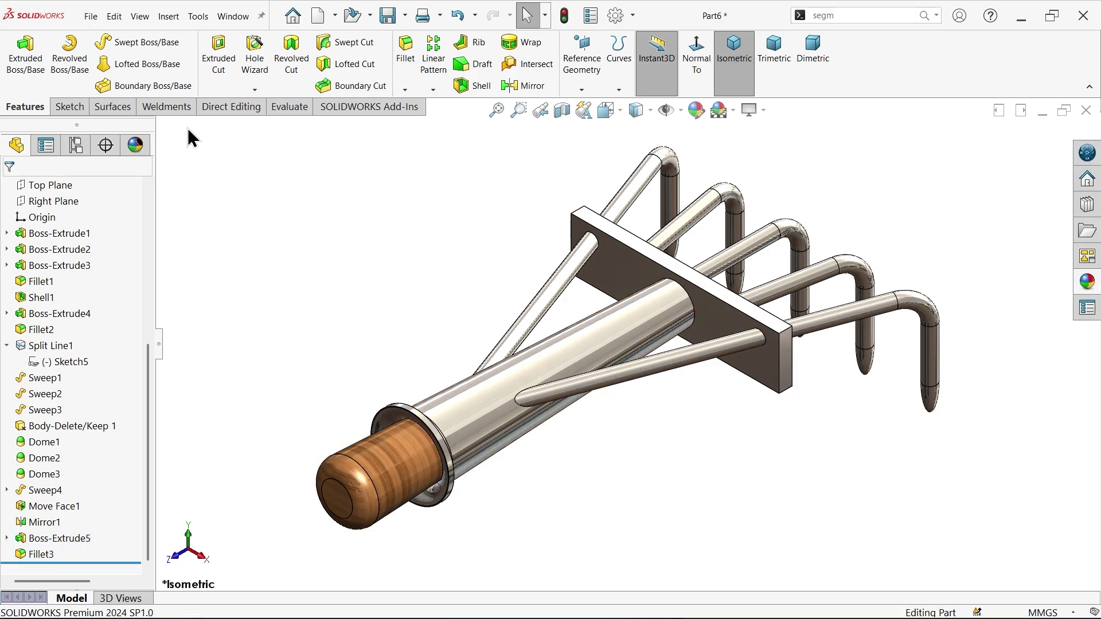
Add a 2 mm weld bead between the tube's outer face and the crossplate's handle-side face
click(167, 108)
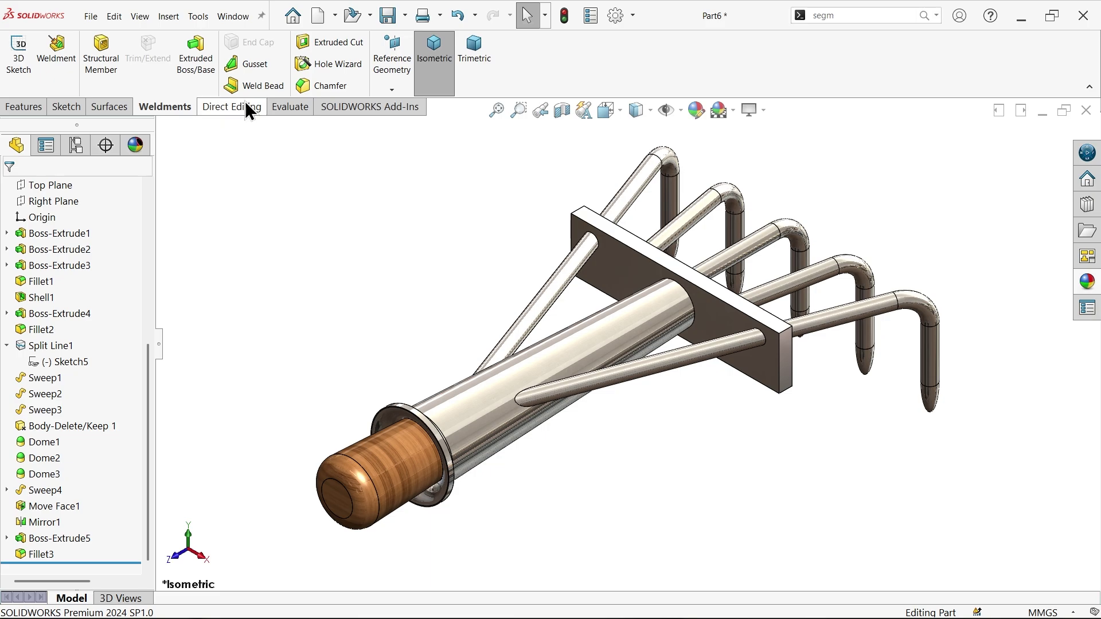
click(265, 86)
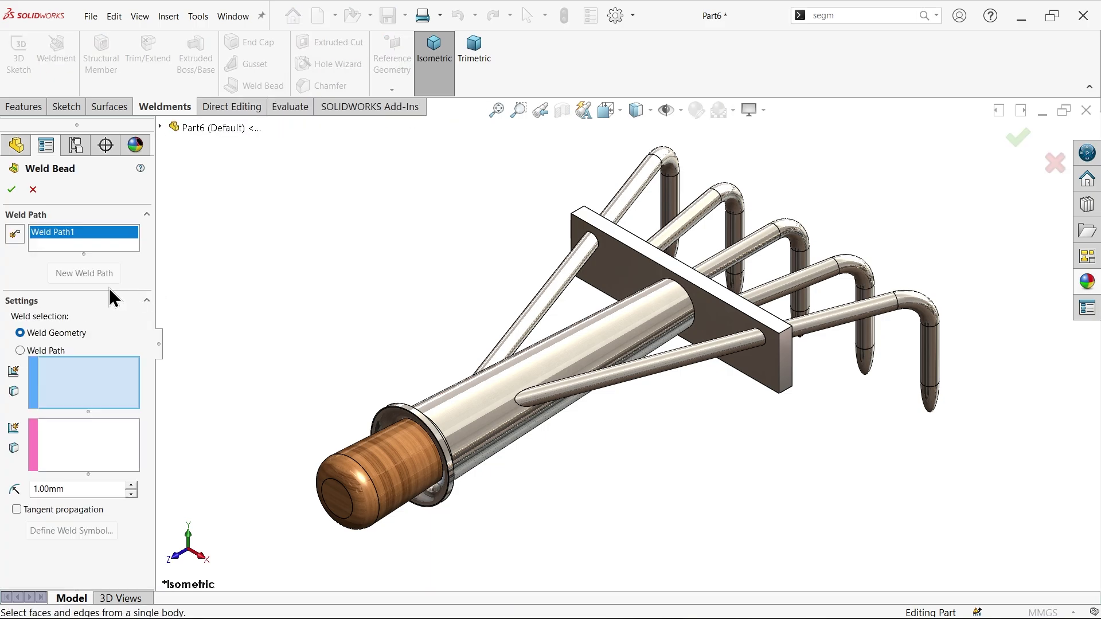
drag(75, 492, 44, 485)
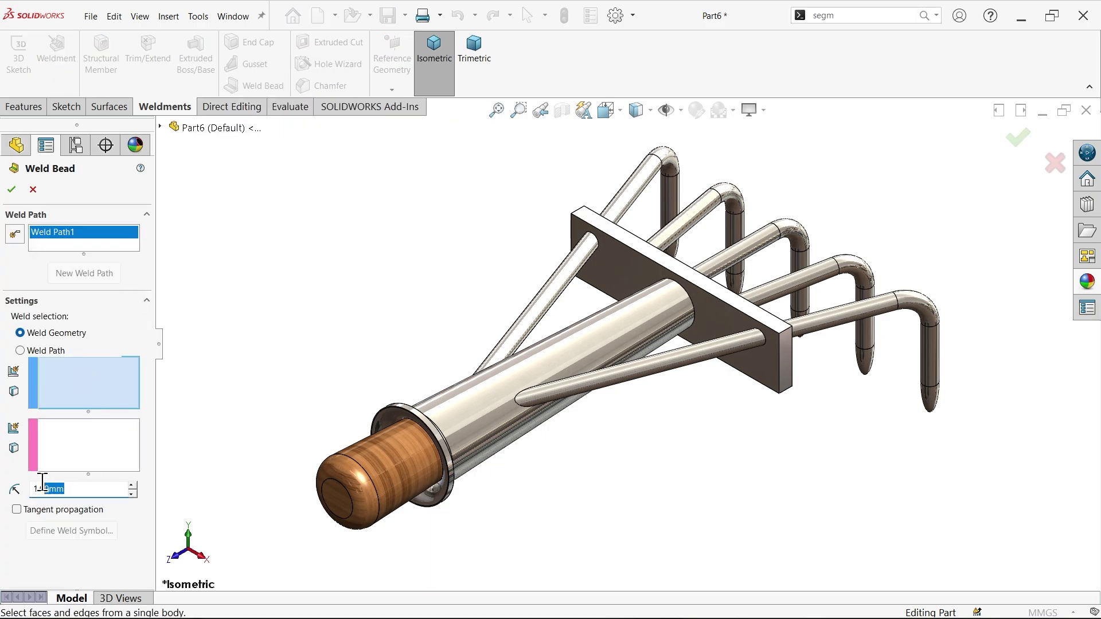
text(2)
scroll(689, 324, down, 2)
click(696, 327)
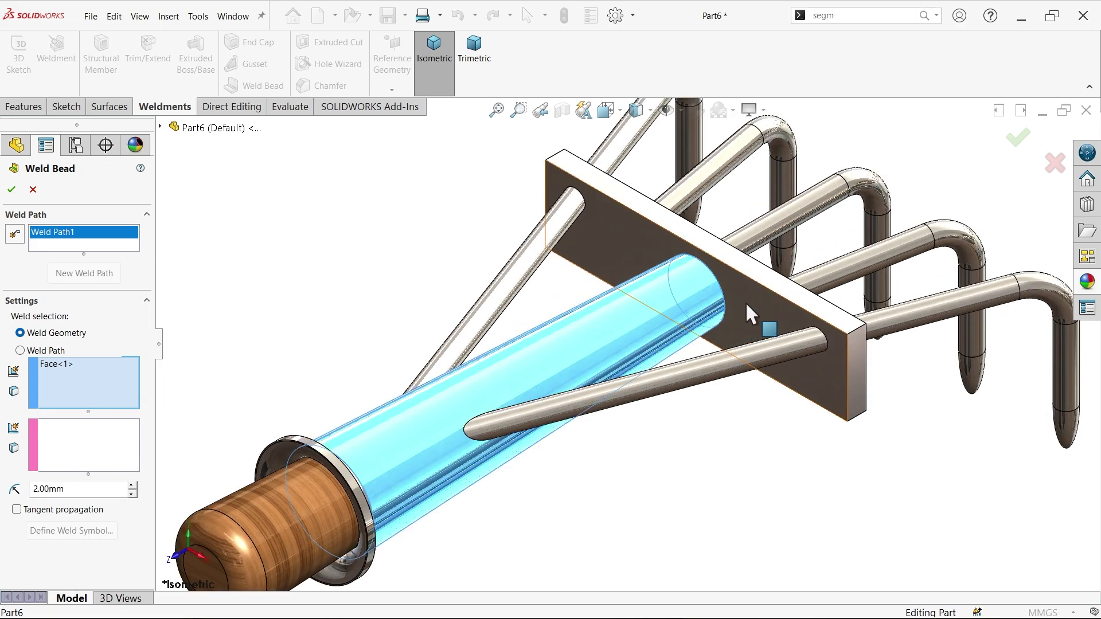
click(713, 299)
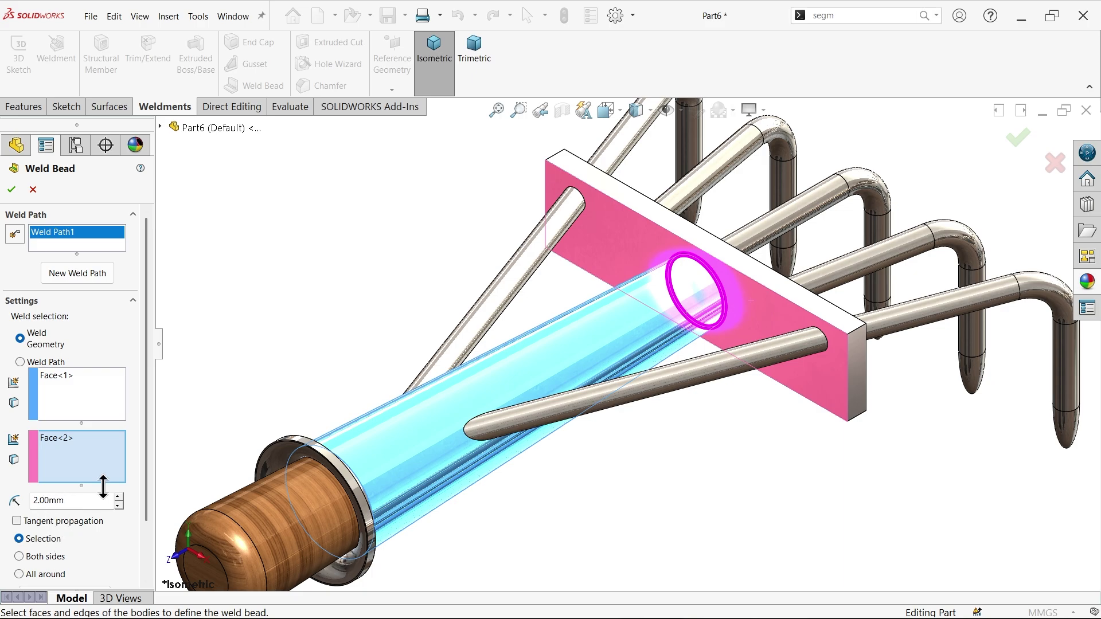
drag(147, 475, 148, 440)
click(11, 190)
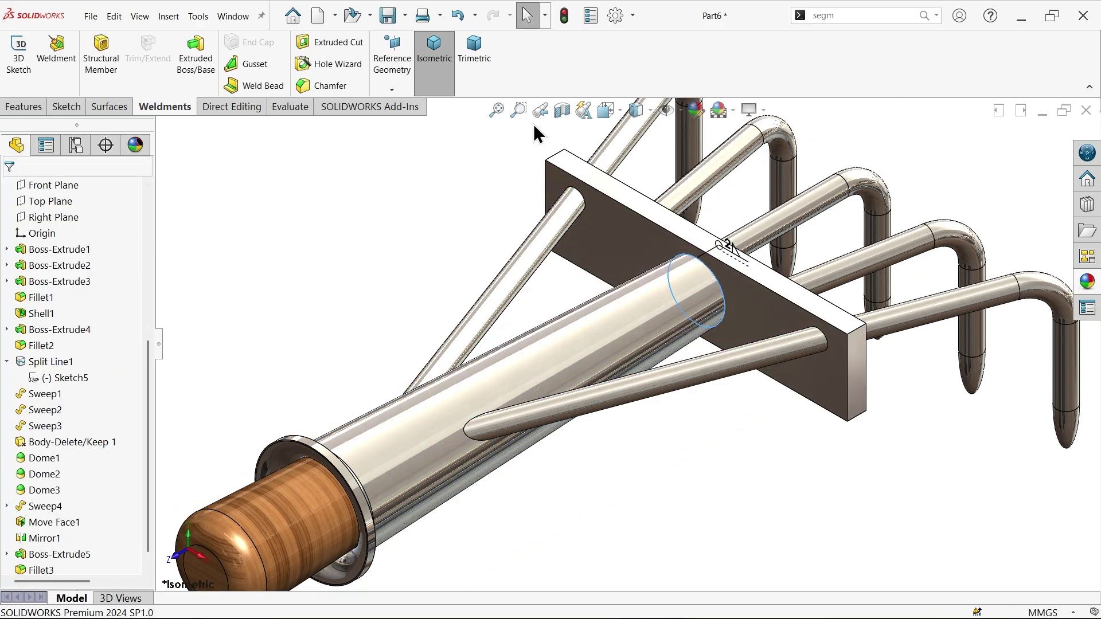
click(681, 110)
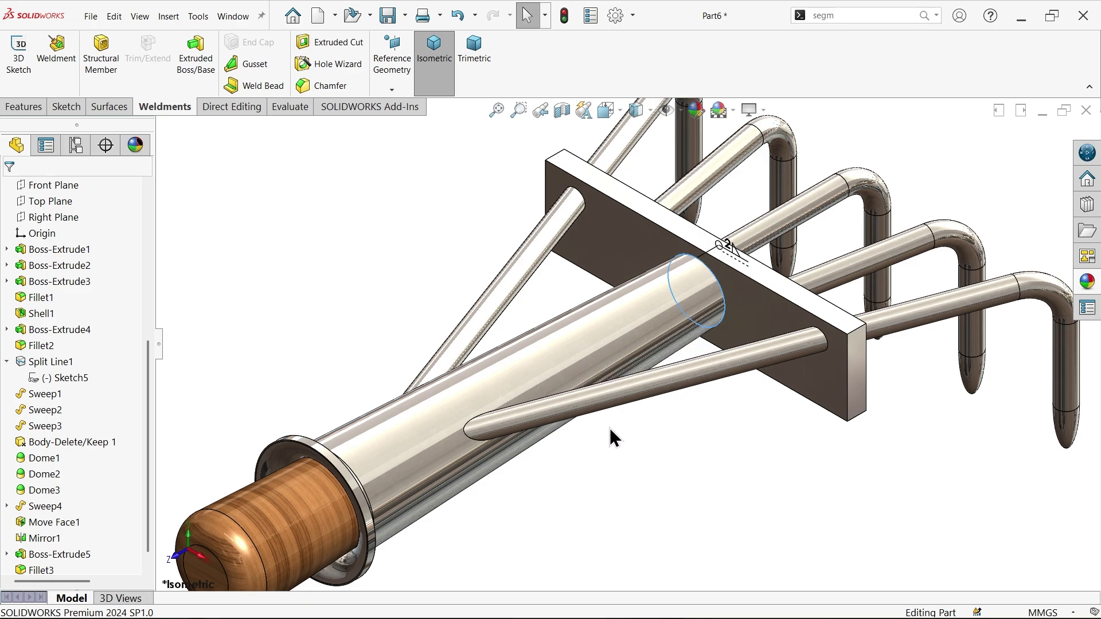
Add a 1 mm weld bead where the brace on the +X side meets the tube's outer face
scroll(680, 446, up, 1)
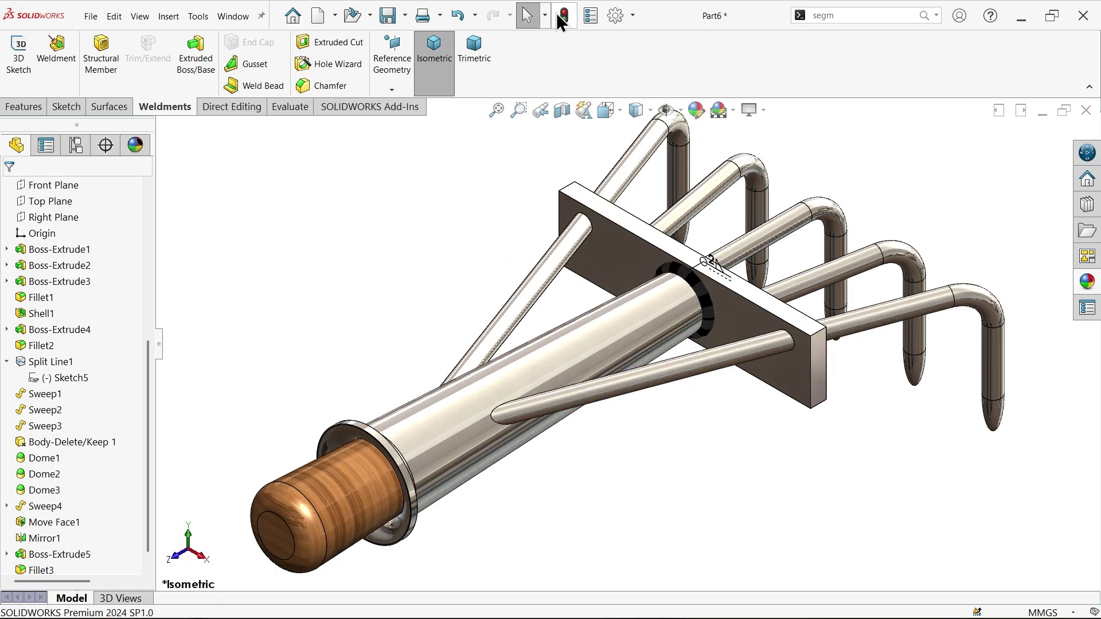
scroll(686, 301, down, 2)
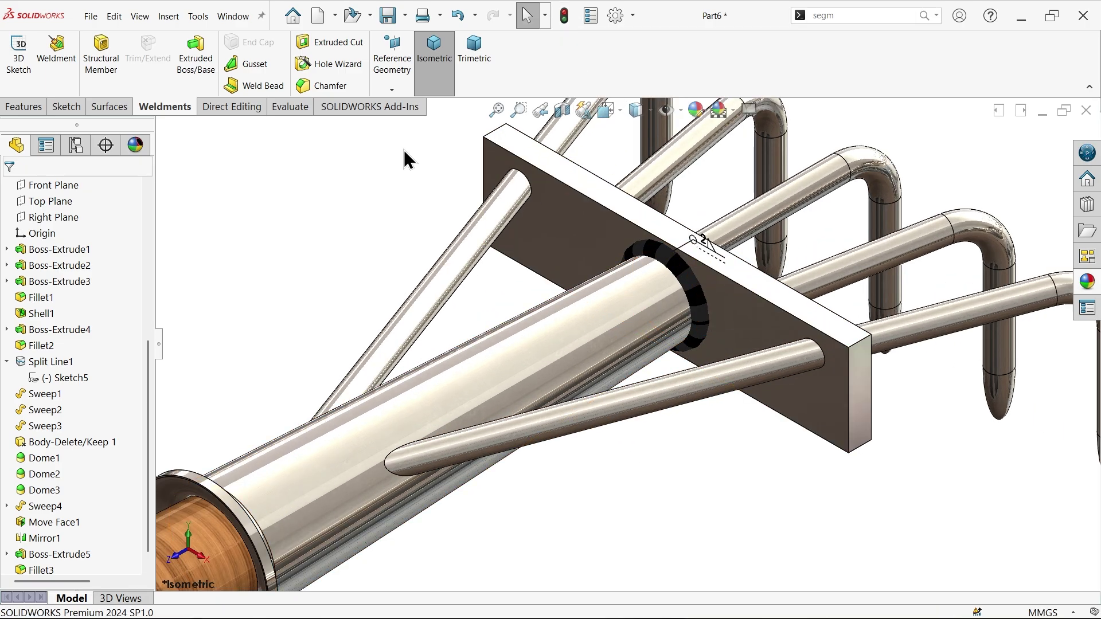
click(244, 86)
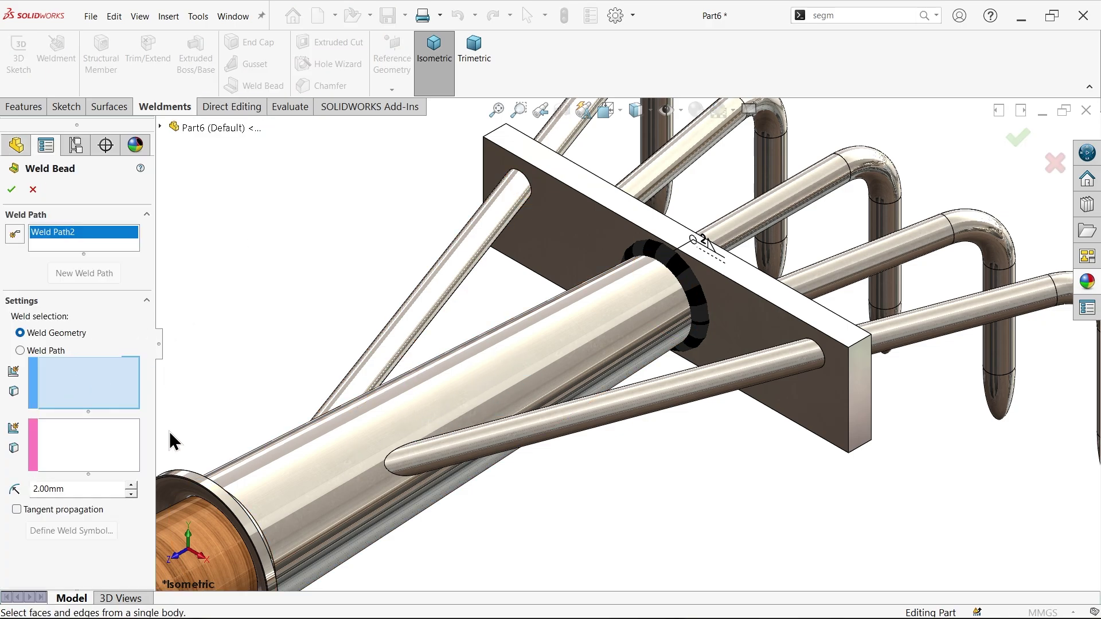
drag(74, 488, 8, 480)
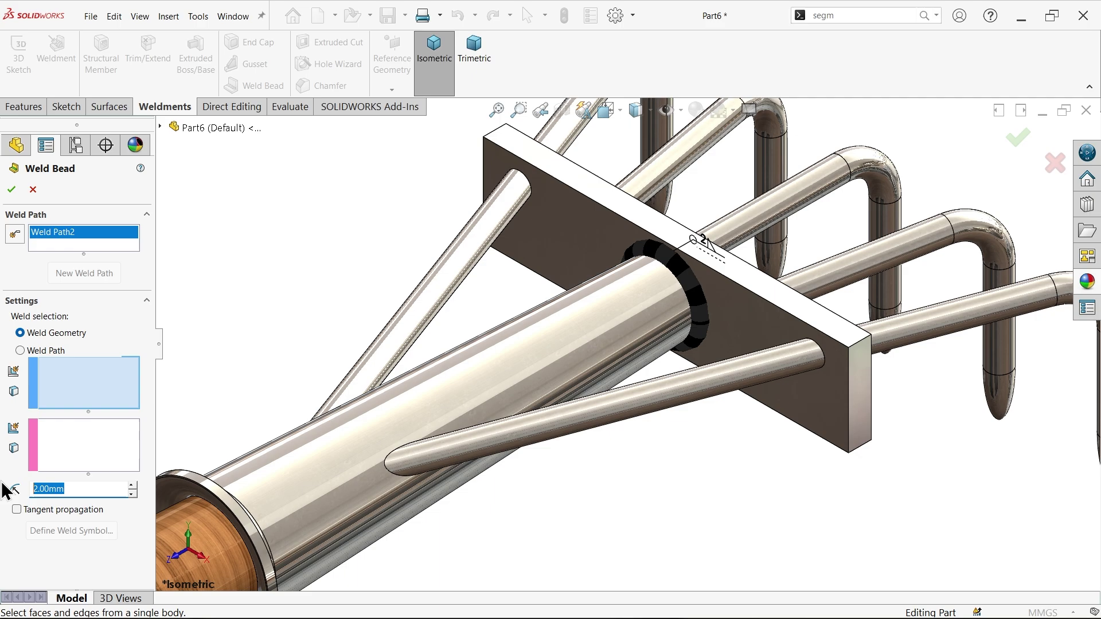
text(1)
click(445, 464)
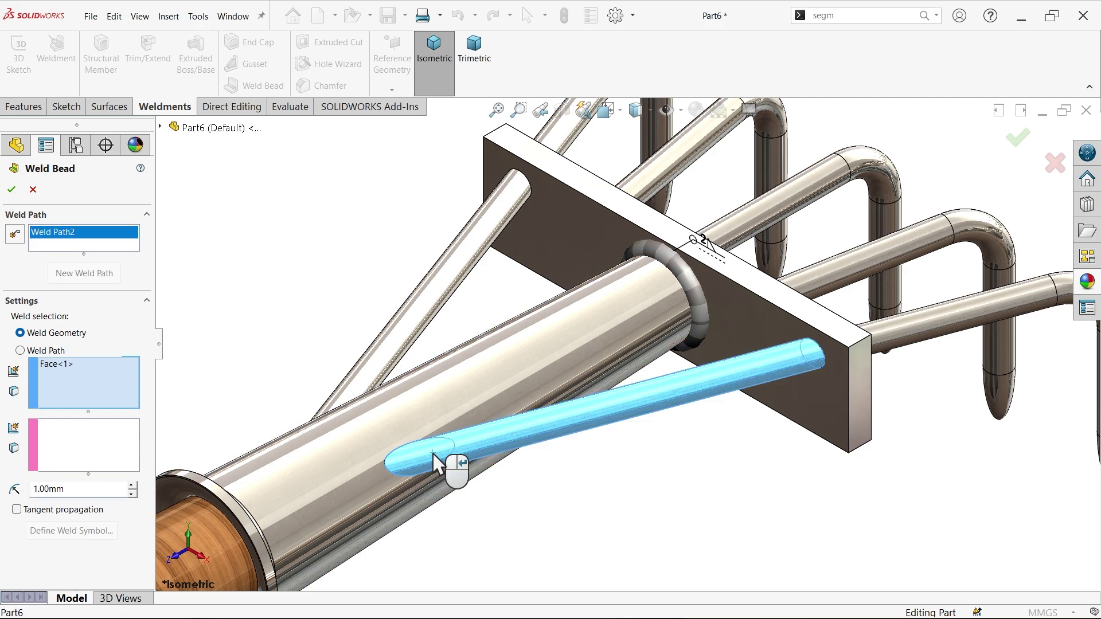
click(333, 466)
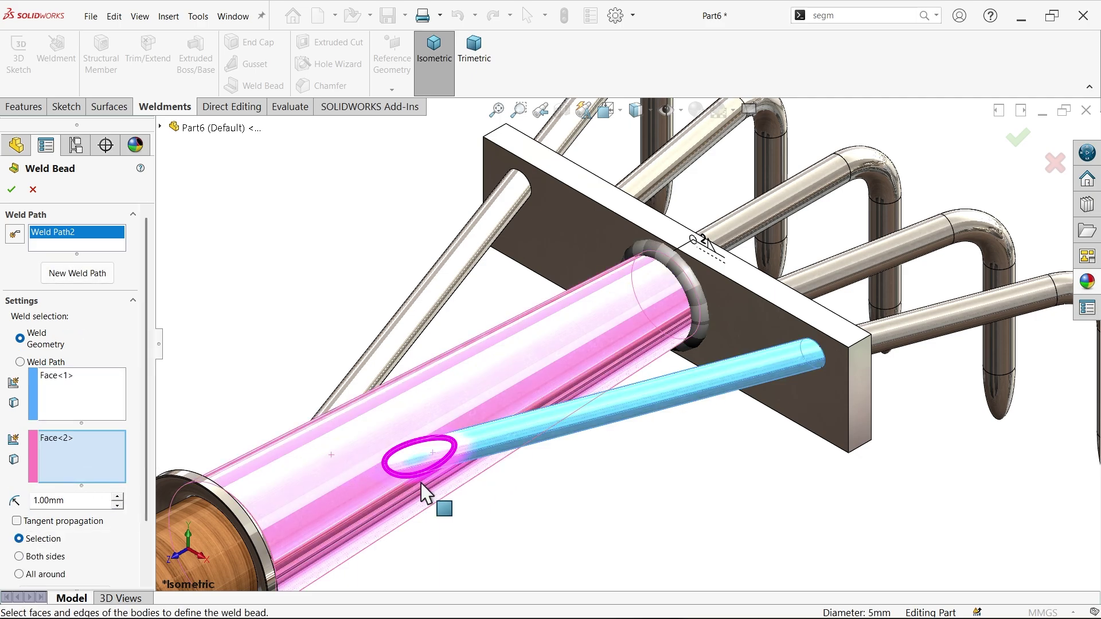
click(11, 189)
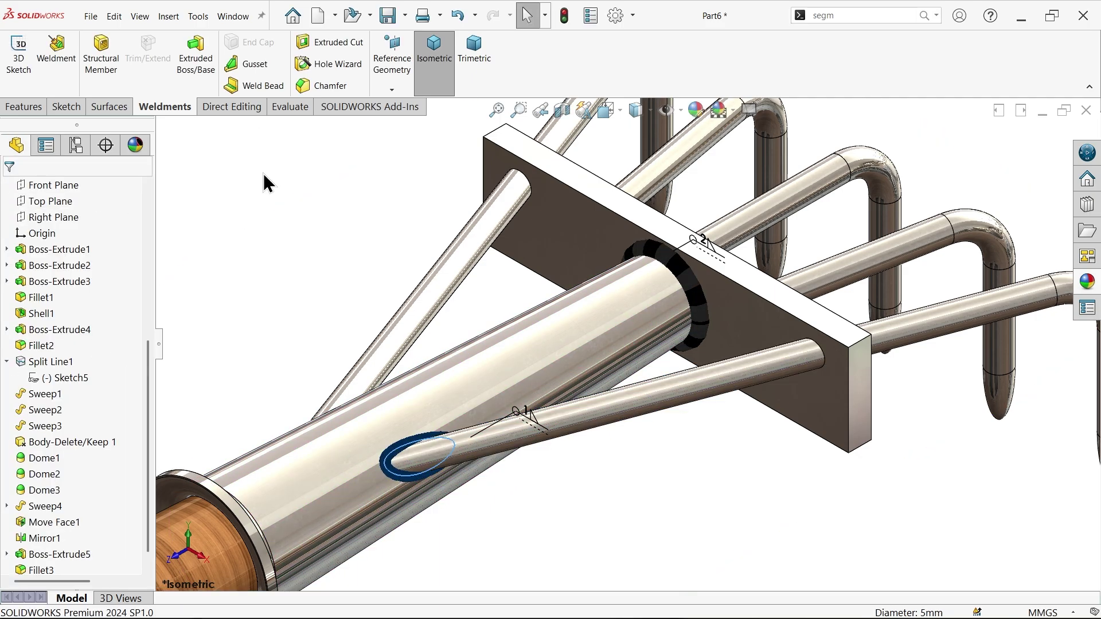
Add a 1 mm weld bead where the brace on the -X side meets the tube's outer face
click(264, 85)
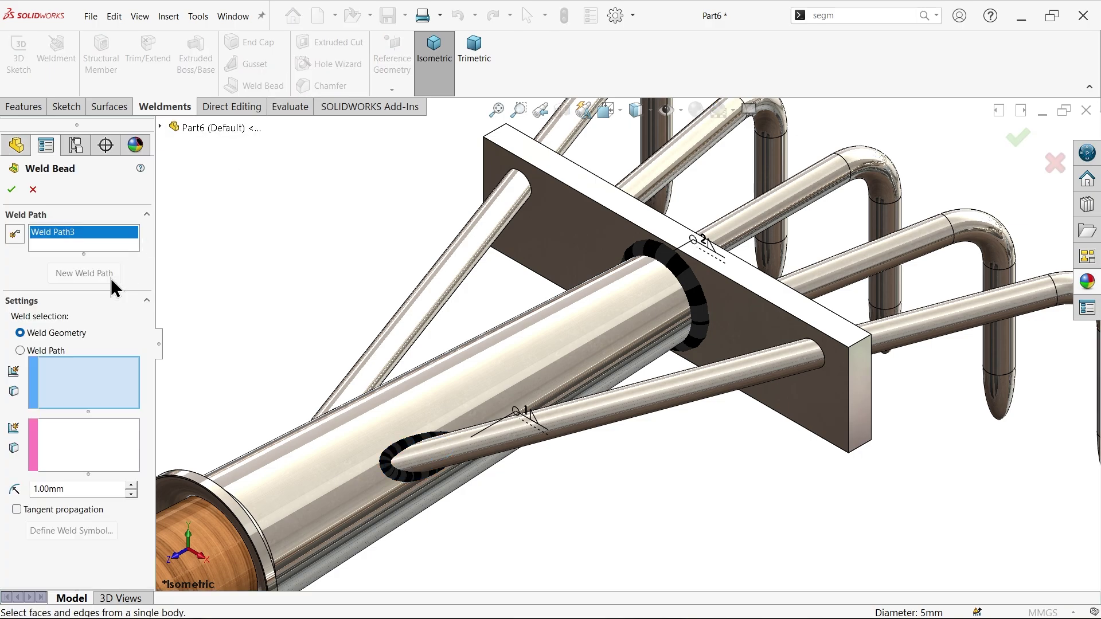
click(443, 288)
click(342, 443)
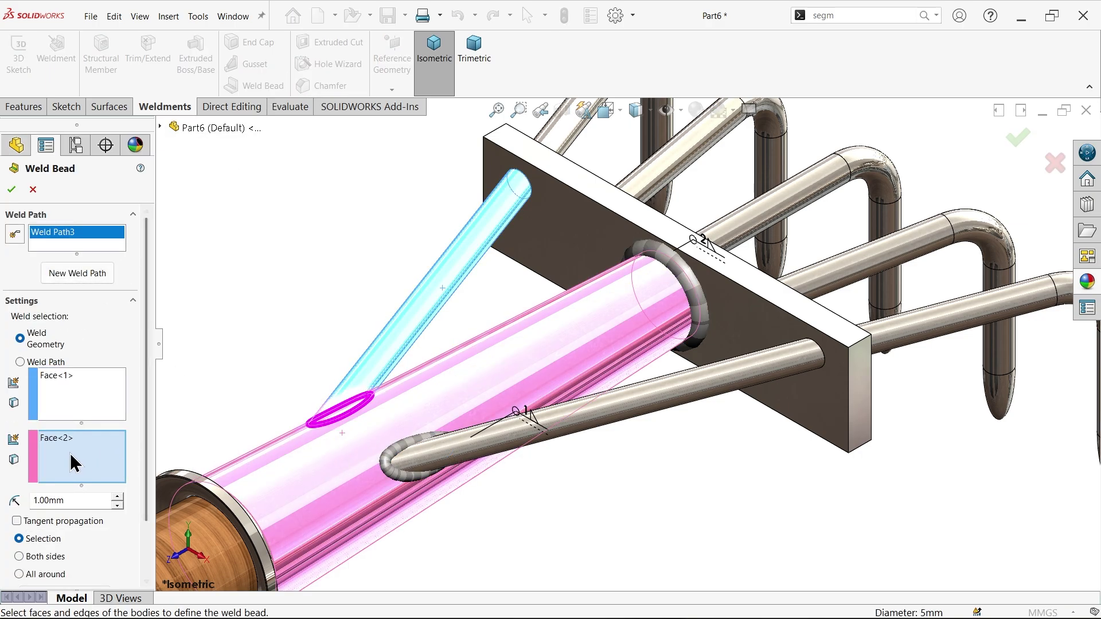
click(11, 189)
Add a 1 mm weld bead between the +X side brace and the crossplate's handle-side face
click(249, 90)
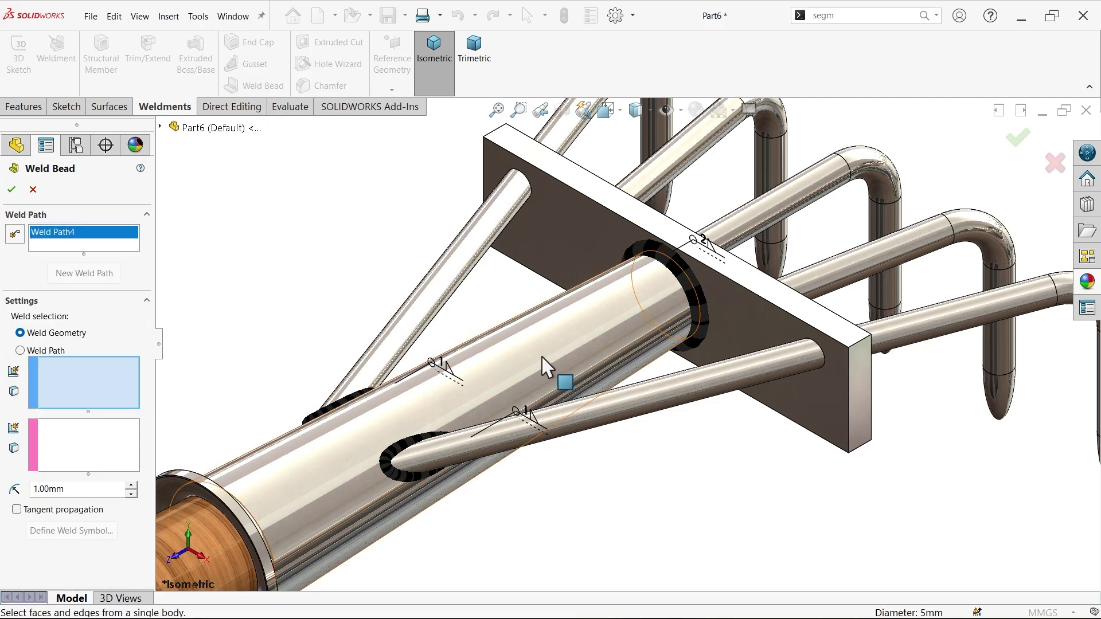
click(787, 356)
click(817, 400)
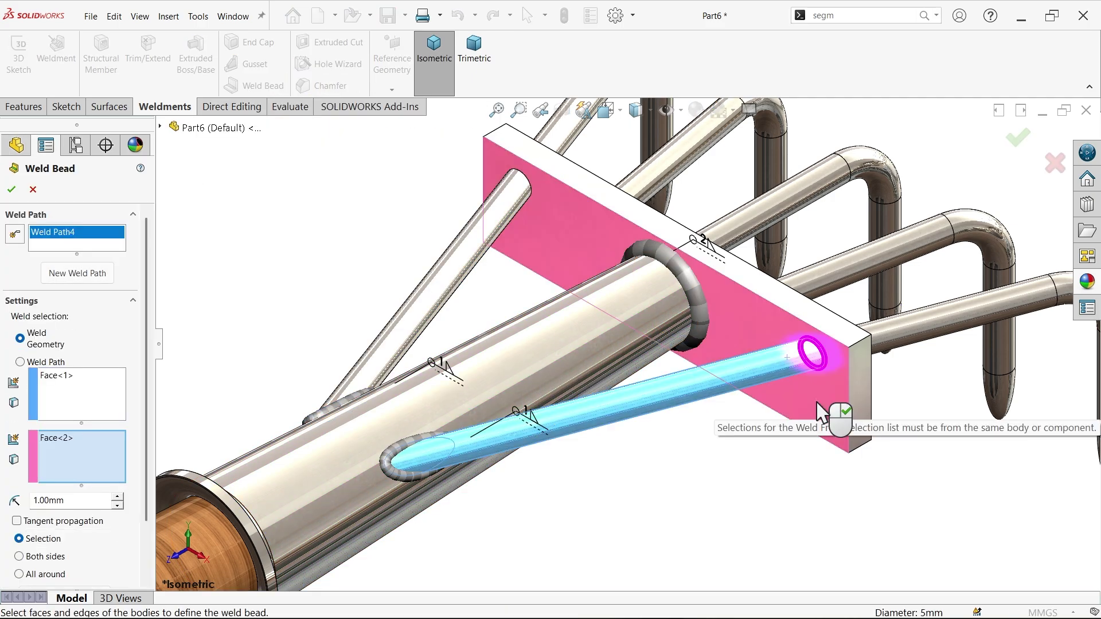
click(11, 190)
Add a 1 mm weld bead between the -X side brace and the crossplate's handle-side face
click(258, 86)
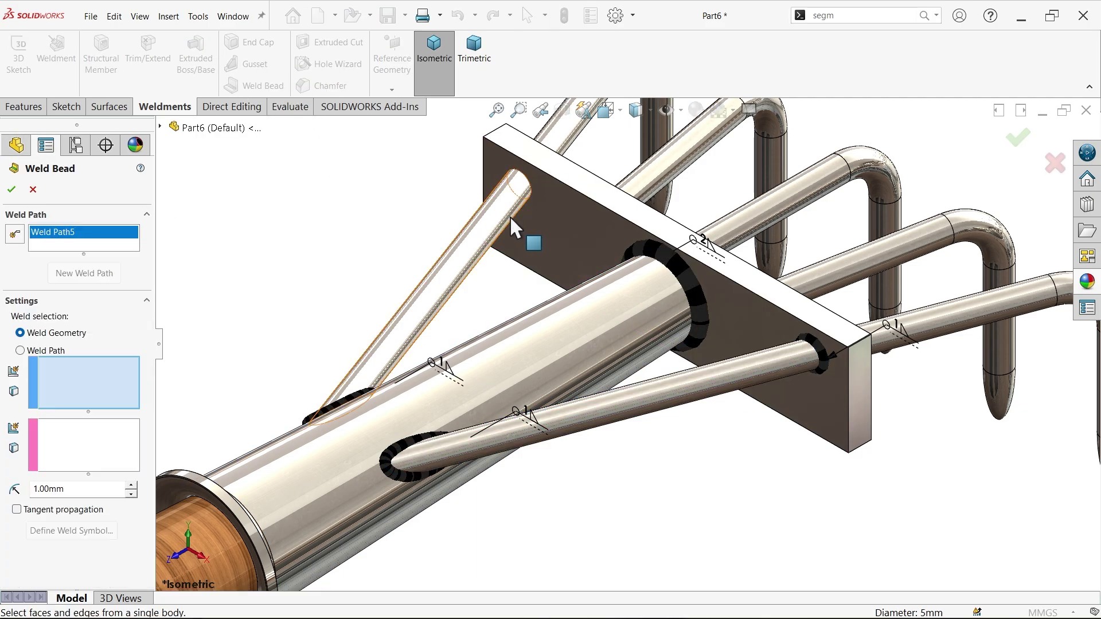
click(508, 217)
click(560, 203)
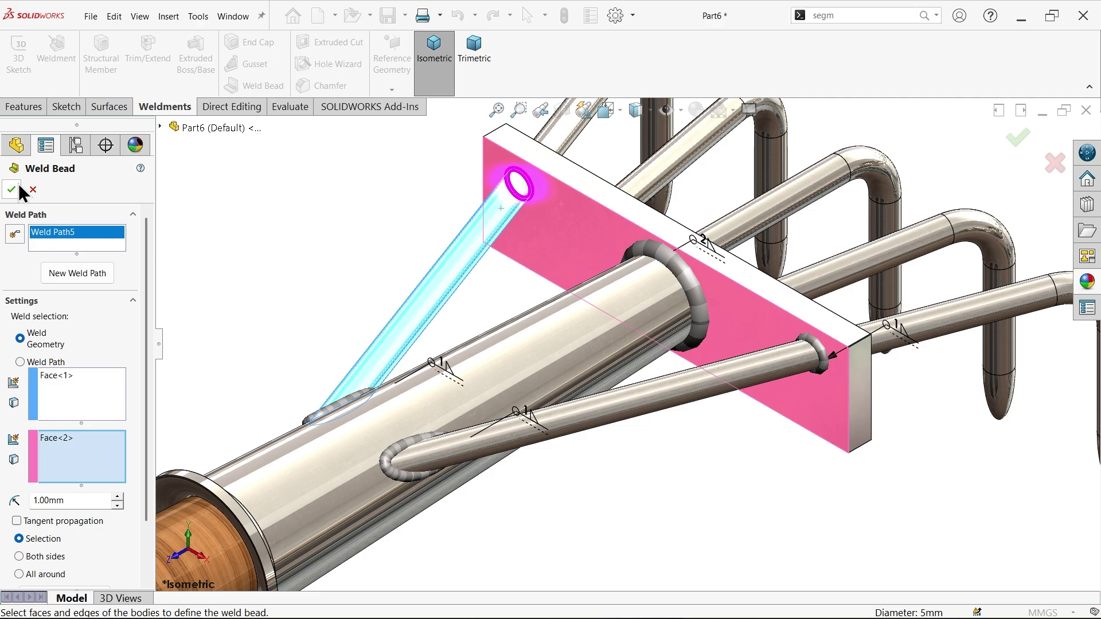
click(12, 189)
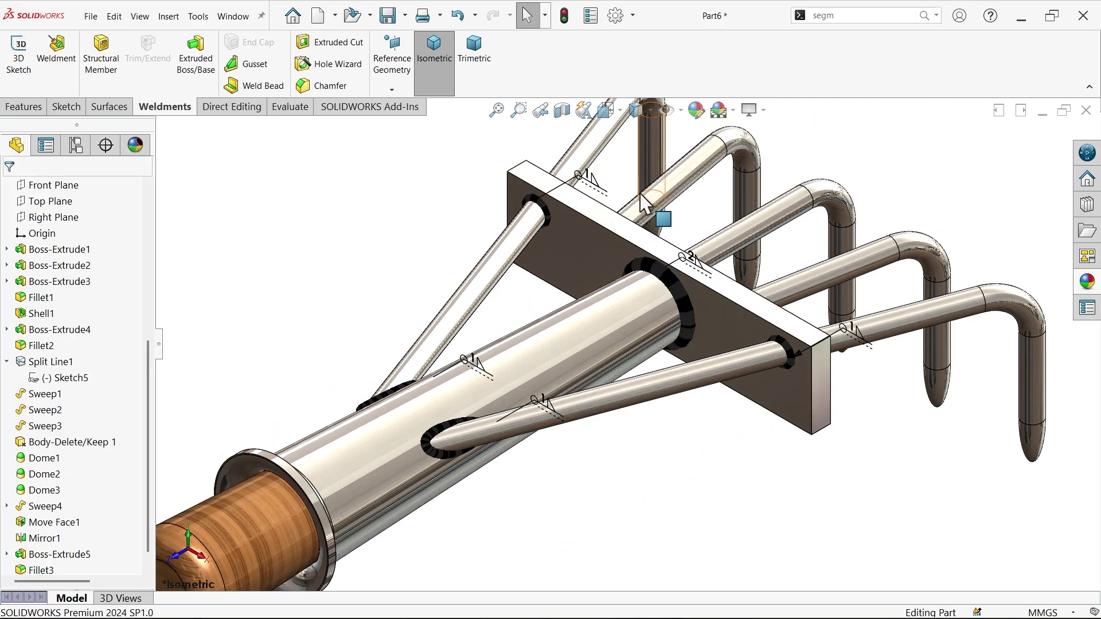
Hide the five weld symbols attached to the beads on the tube, braces and crossplate
scroll(644, 200, up, 3)
scroll(597, 264, down, 3)
scroll(596, 264, up, 3)
scroll(573, 244, down, 3)
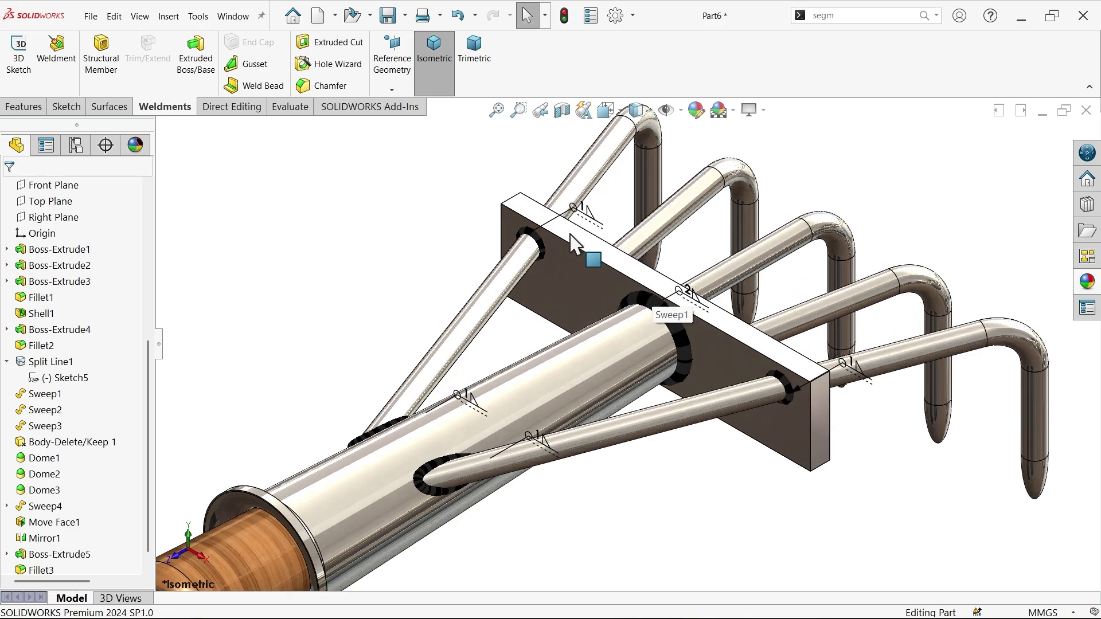
click(590, 226)
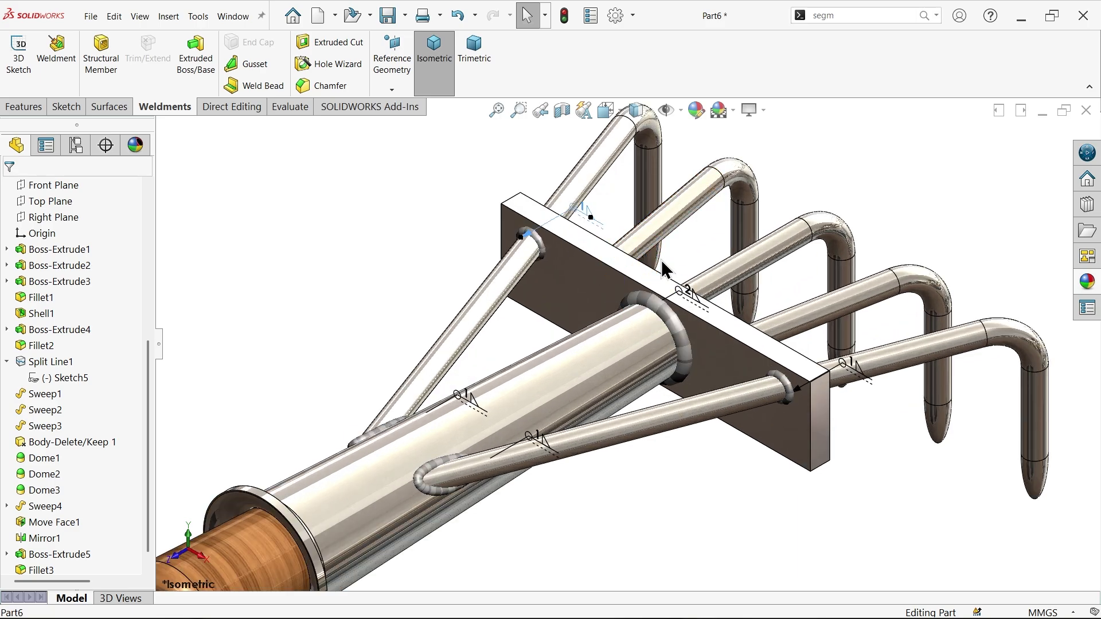
ctrl+click(858, 370)
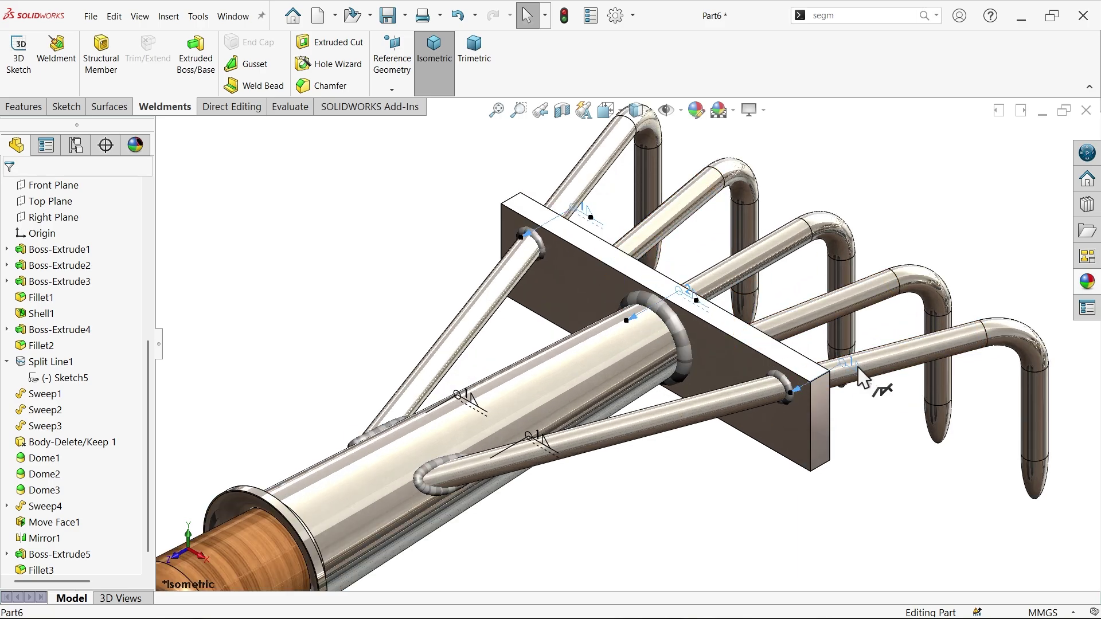
ctrl+click(469, 398)
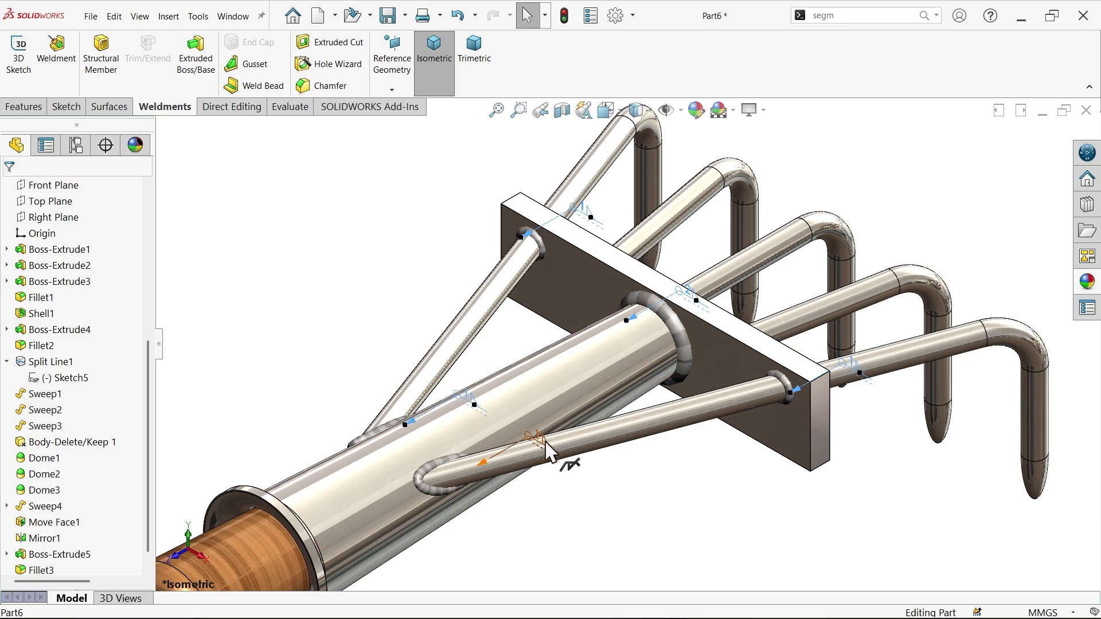
right_click(546, 450)
click(570, 398)
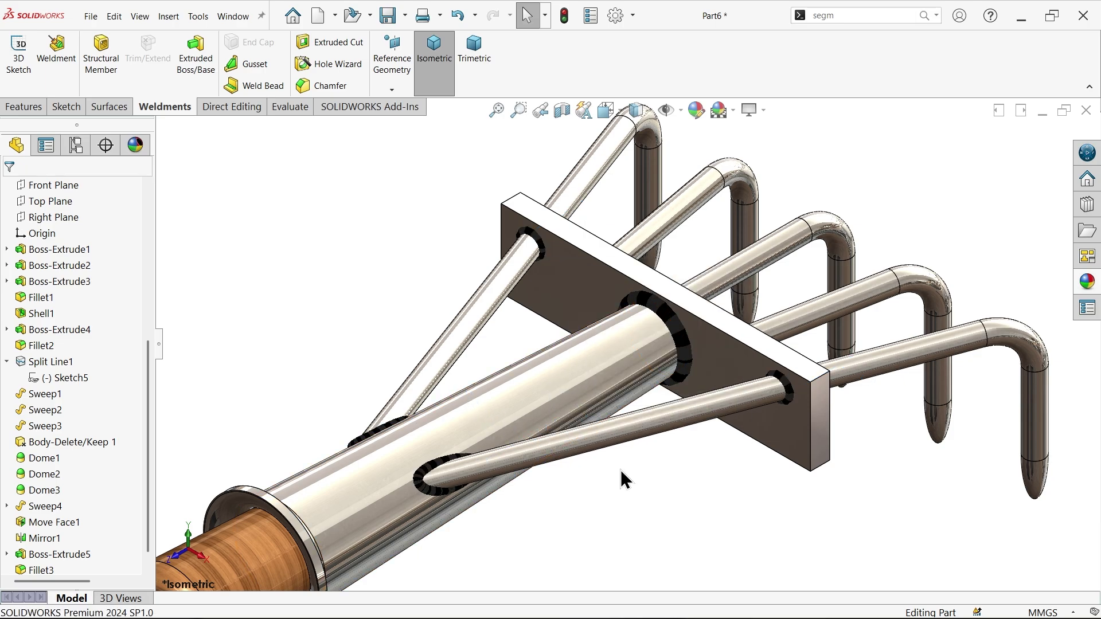
Collapse the solid bodies list and inspect the whole rake with its weld beads
scroll(645, 390, up, 3)
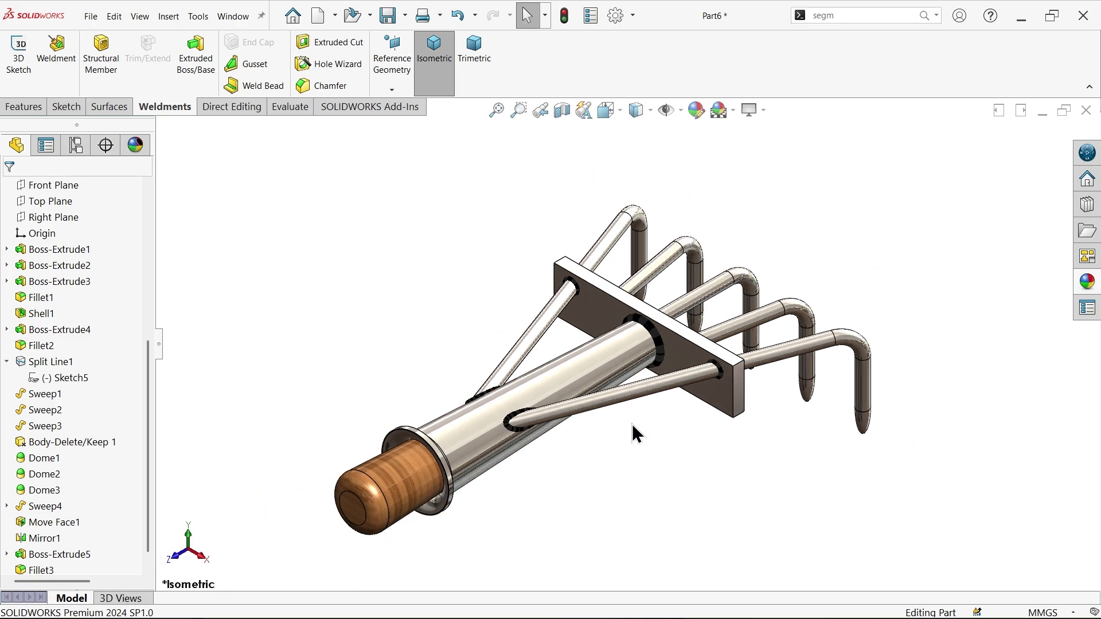
middle_drag(588, 442, 598, 425)
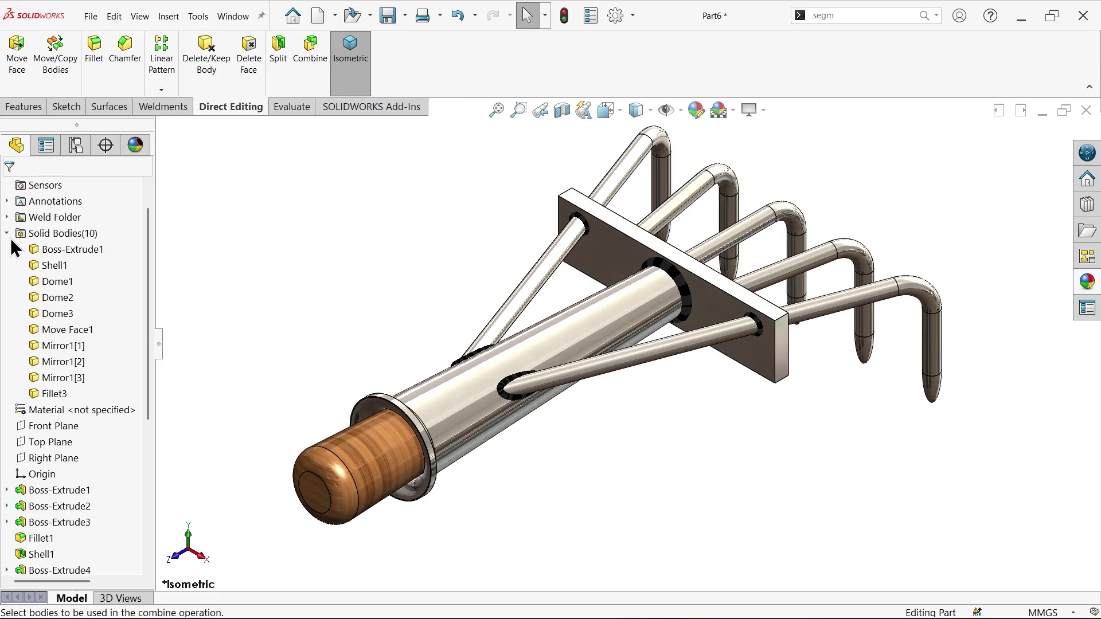
click(7, 234)
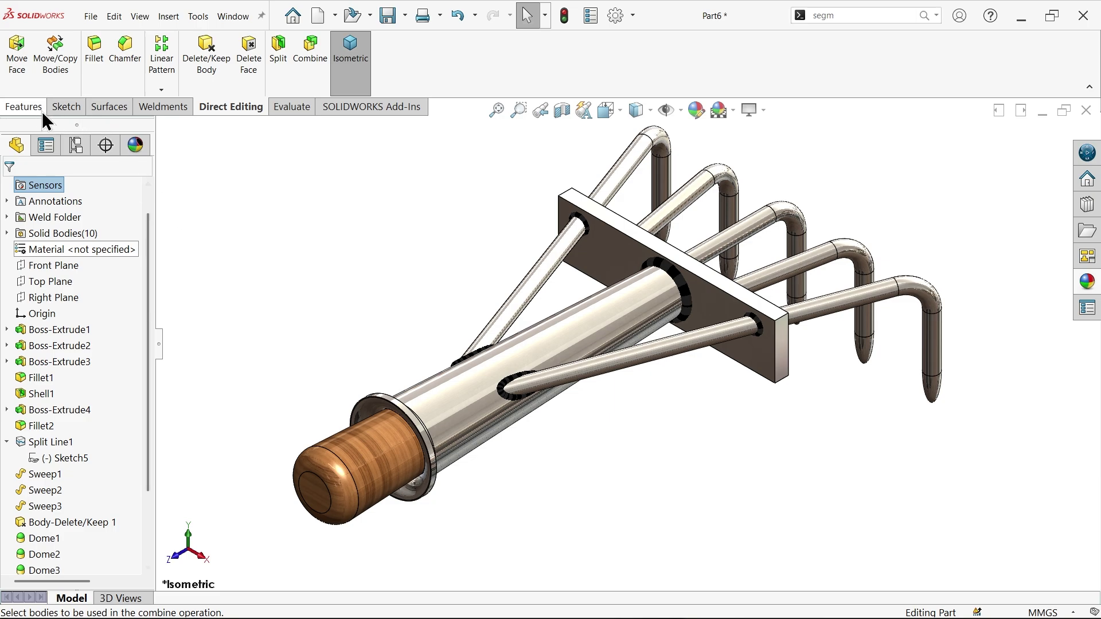
click(25, 108)
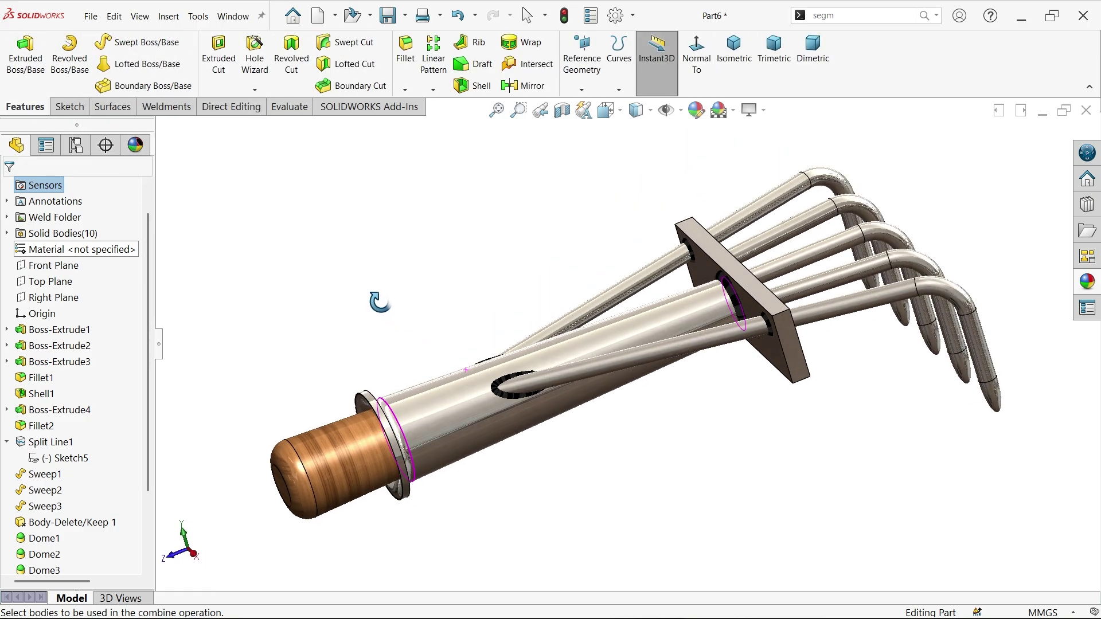